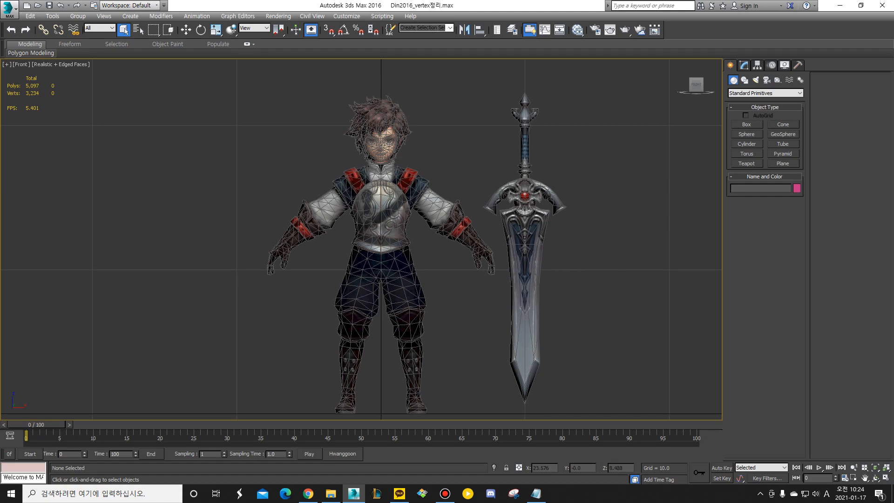
# Switch to Notepad, complete the Rigging heading with "캐릭터 셋업", and add "모델링->애니메이션" on a separate line below.
pyautogui.hotkey('alt', 'Tab')
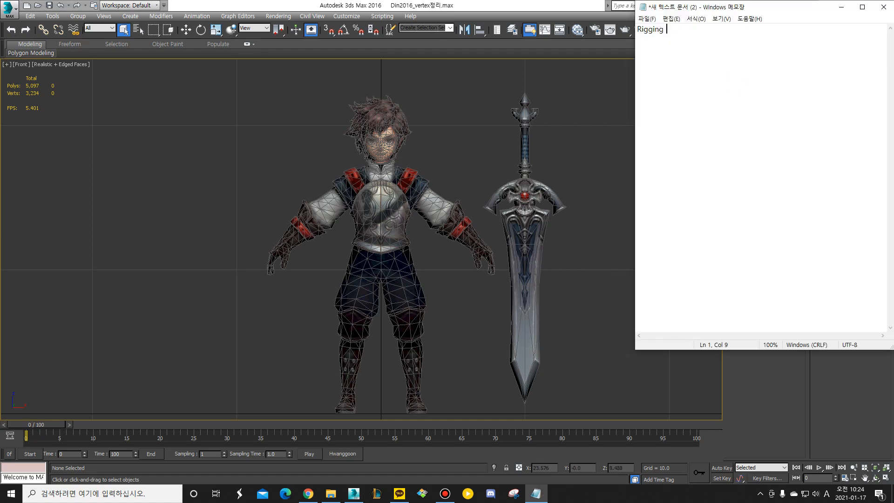
pyautogui.press('Hangul')
pyautogui.write('캐릭터  셋업')
pyautogui.press('Return')
pyautogui.write('모델링->애니메이션')
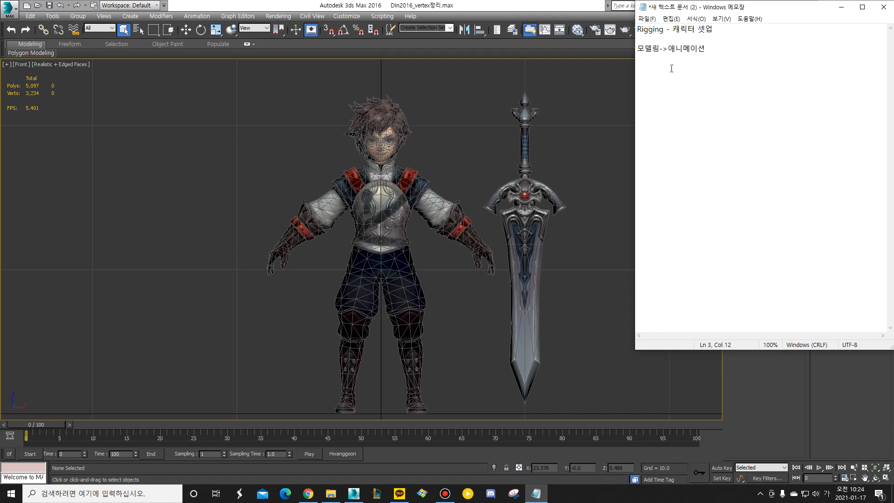
pyautogui.moveTo(713, 30)
pyautogui.mouseDown()
pyautogui.moveTo(637, 30)
pyautogui.moveTo(714, 30)
pyautogui.mouseUp()
pyautogui.click(709, 50)
pyautogui.click(733, 57)
pyautogui.moveTo(712, 32); pyautogui.dragTo(637, 30)
pyautogui.click(710, 47)
pyautogui.click(722, 29)
pyautogui.moveTo(715, 30); pyautogui.dragTo(637, 30)
pyautogui.click(712, 47)
pyautogui.moveTo(710, 48); pyautogui.dragTo(640, 28)
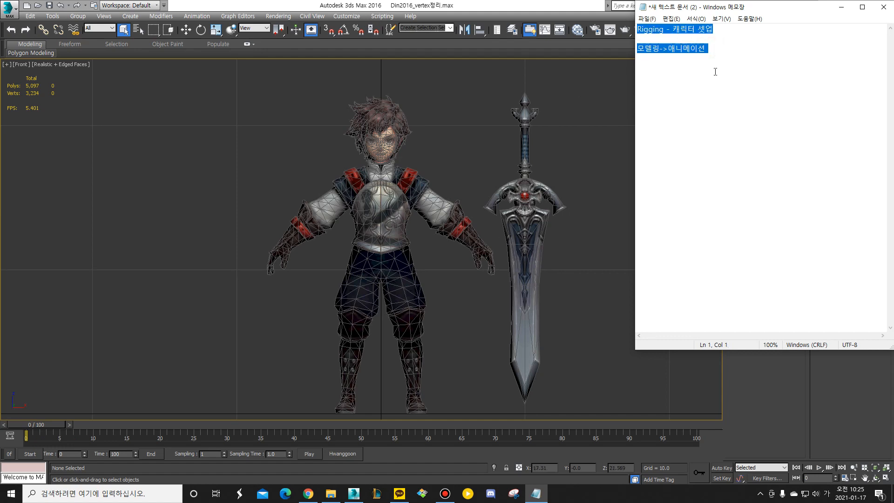
pyautogui.click(722, 48)
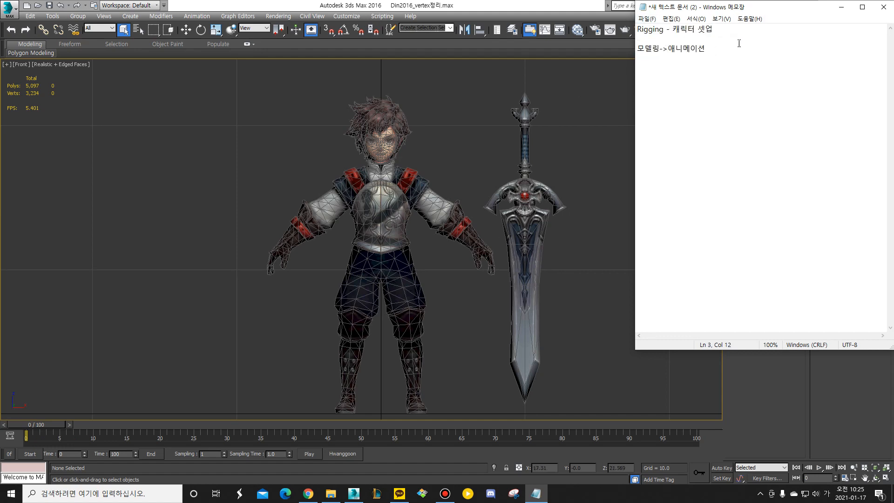
# Close the Notepad note, return to 3ds Max, and hide the sword mesh beside the character.
pyautogui.click(883, 7)
pyautogui.click(476, 250)
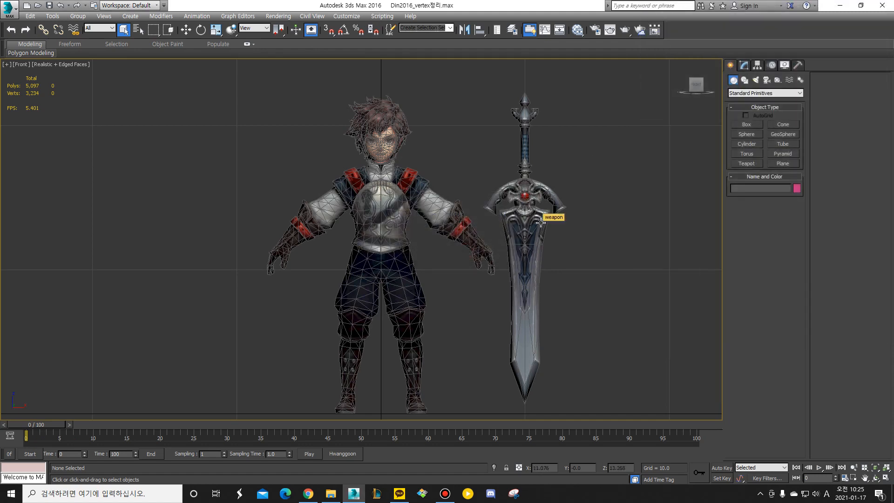
pyautogui.moveTo(214, 102); pyautogui.dragTo(590, 375)
pyautogui.click(614, 260)
pyautogui.moveTo(238, 100); pyautogui.dragTo(488, 427)
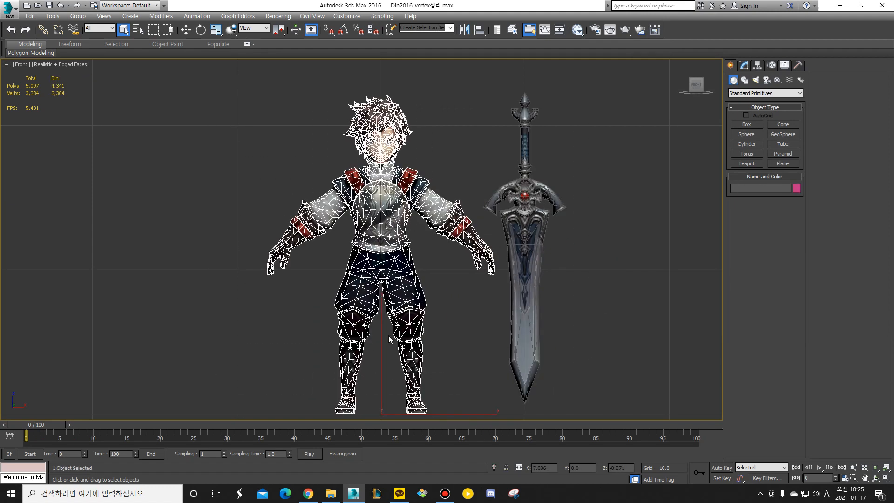
pyautogui.click(531, 196)
pyautogui.rightClick(531, 194)
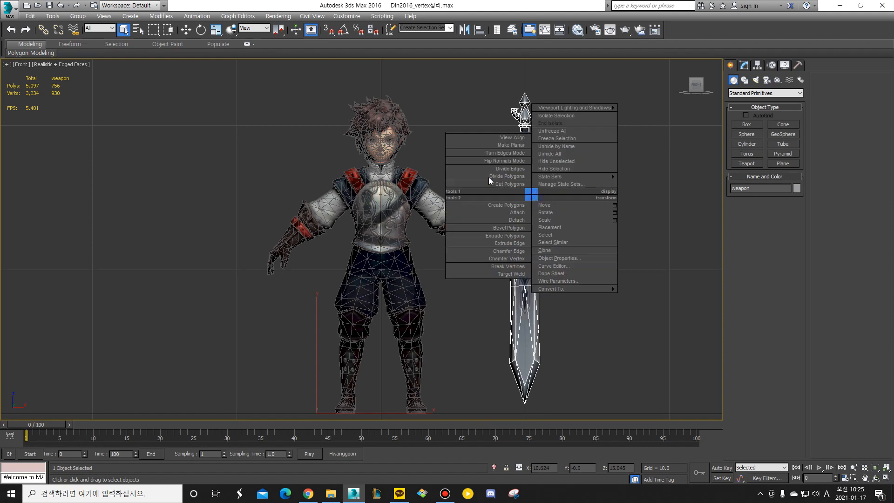
pyautogui.click(555, 169)
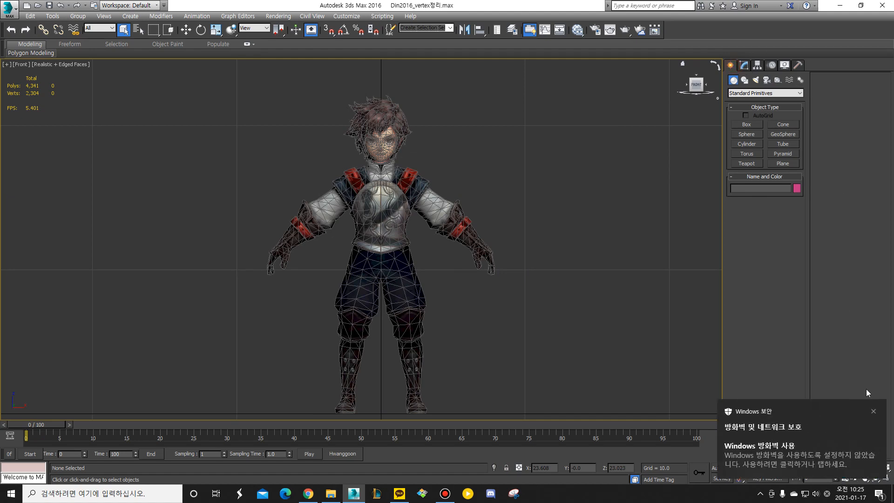
pyautogui.click(874, 411)
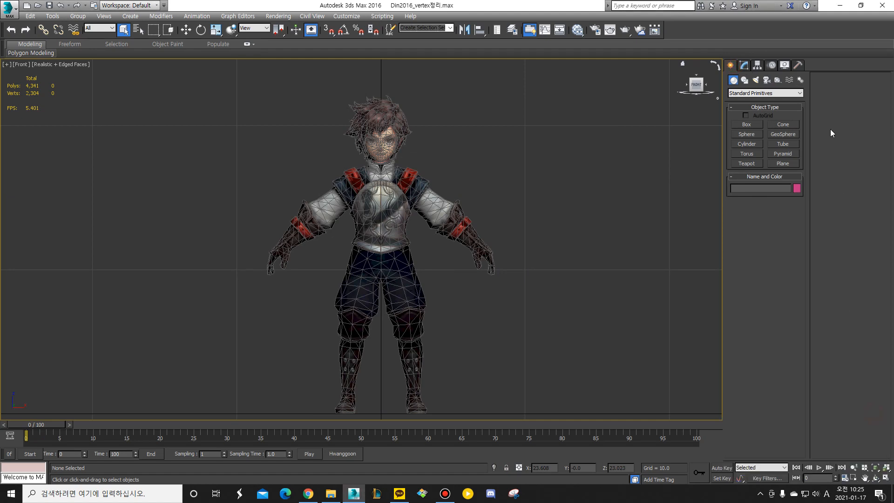
# Create a Biped about 19 units tall in the front view, starting at the ground between the character's feet.
pyautogui.click(800, 80)
pyautogui.click(747, 134)
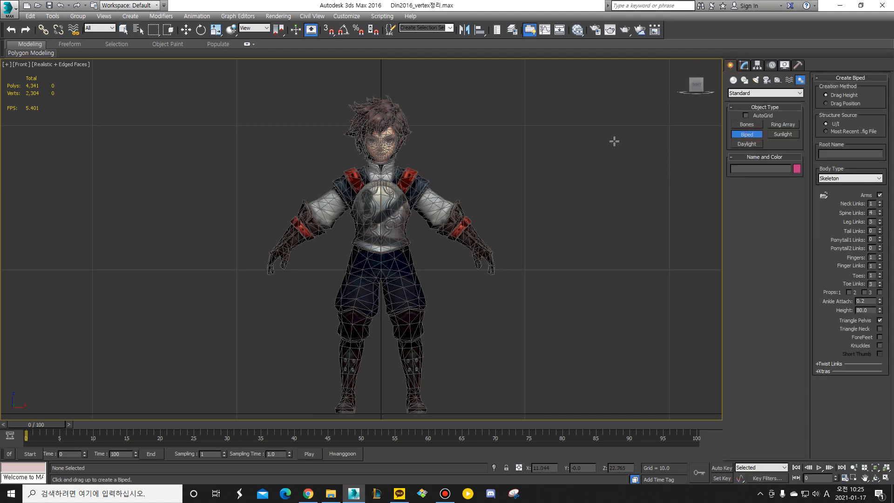
pyautogui.moveTo(438, 225); pyautogui.dragTo(434, 213, button='middle')
pyautogui.press('F3')
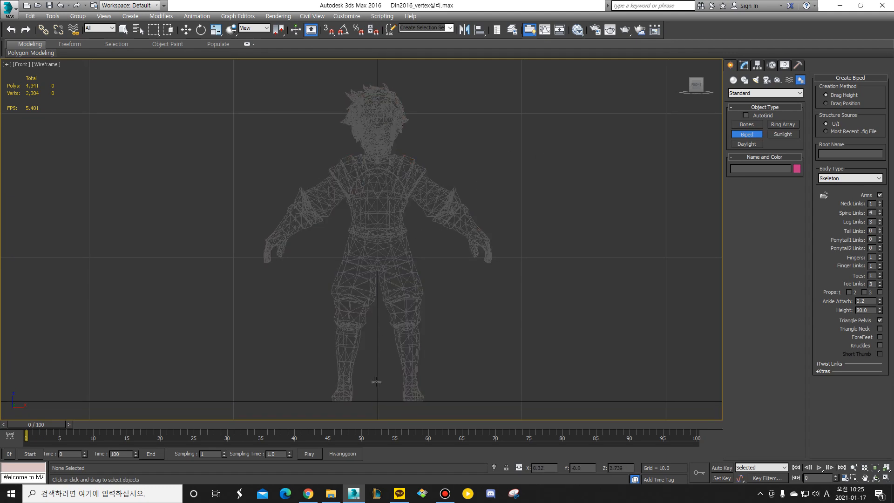
pyautogui.moveTo(378, 401); pyautogui.dragTo(344, 126)
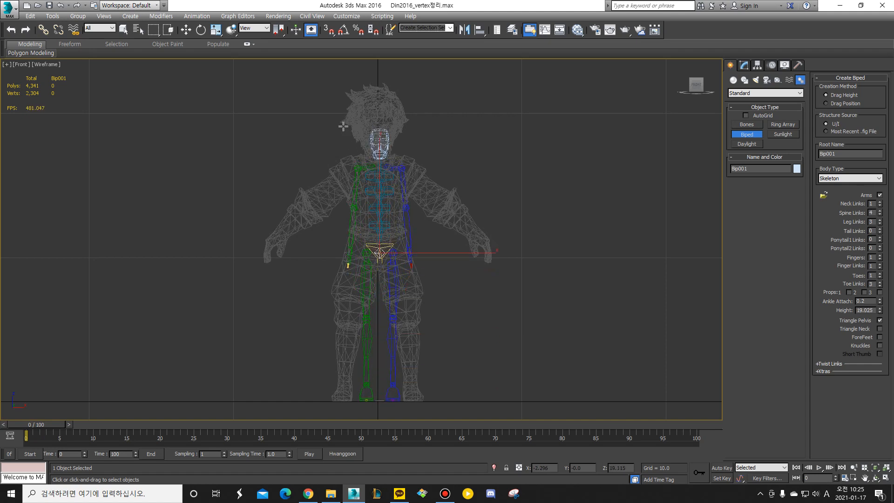
pyautogui.rightClick(445, 266)
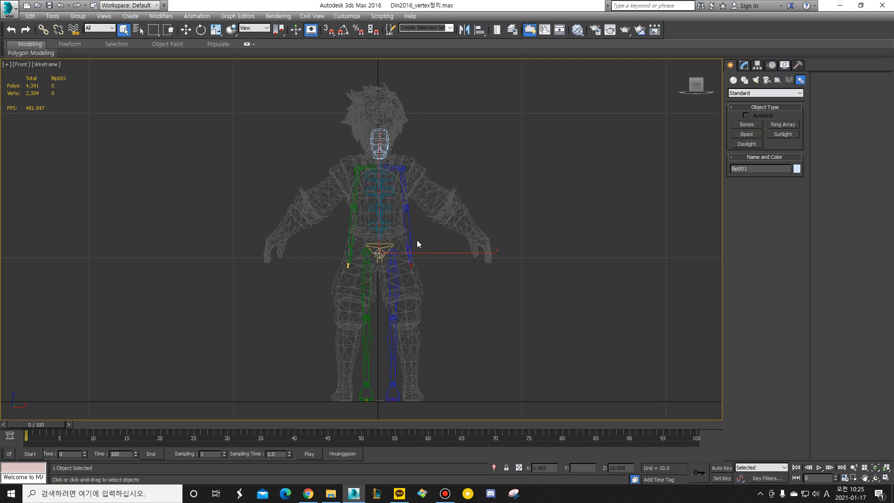
# Select the Din character mesh and reset its transform with Reset XForm.
pyautogui.click(410, 282)
pyautogui.press('F3')
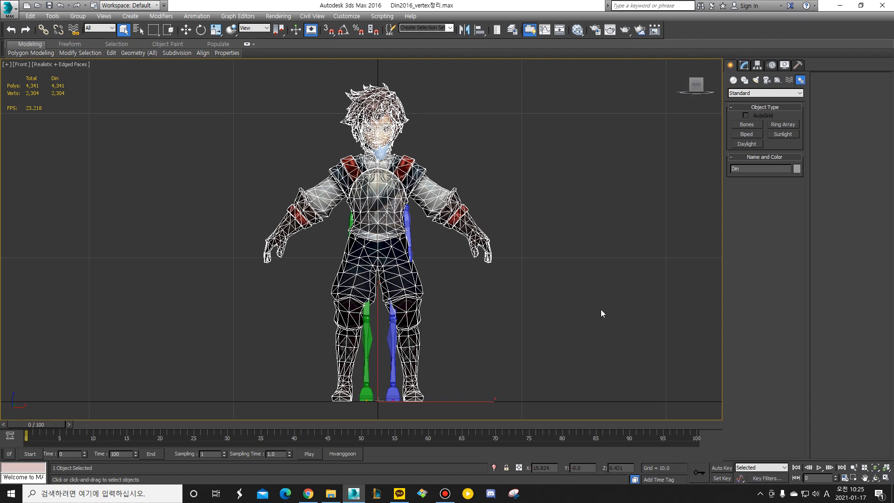
pyautogui.press('w')
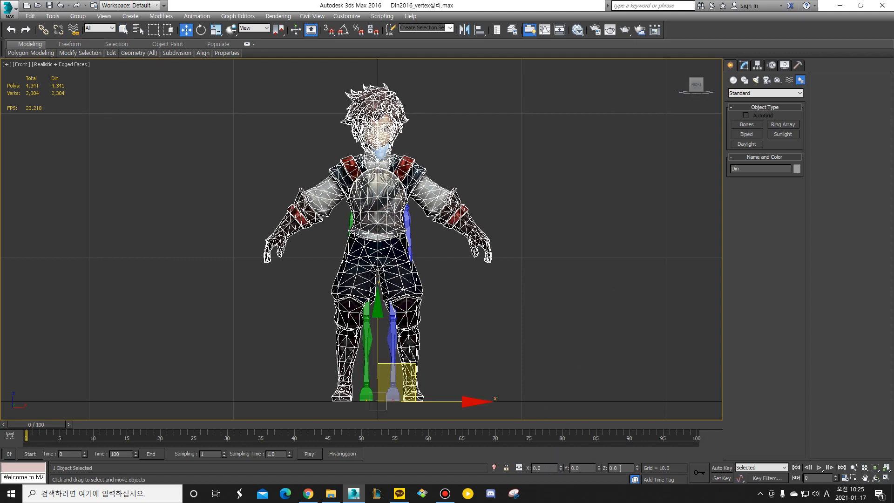
pyautogui.click(798, 65)
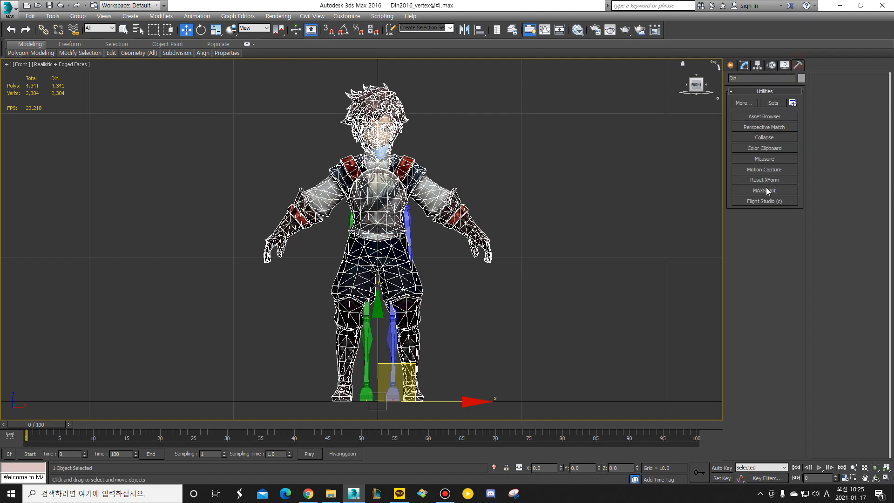
pyautogui.click(765, 180)
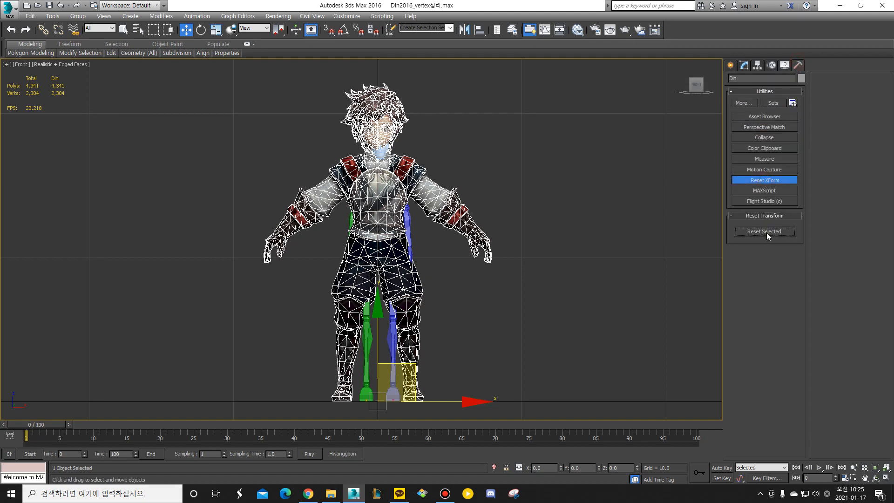
pyautogui.click(766, 233)
# Collapse the XForm modifier into the Din mesh's Editable Poly.
pyautogui.click(744, 66)
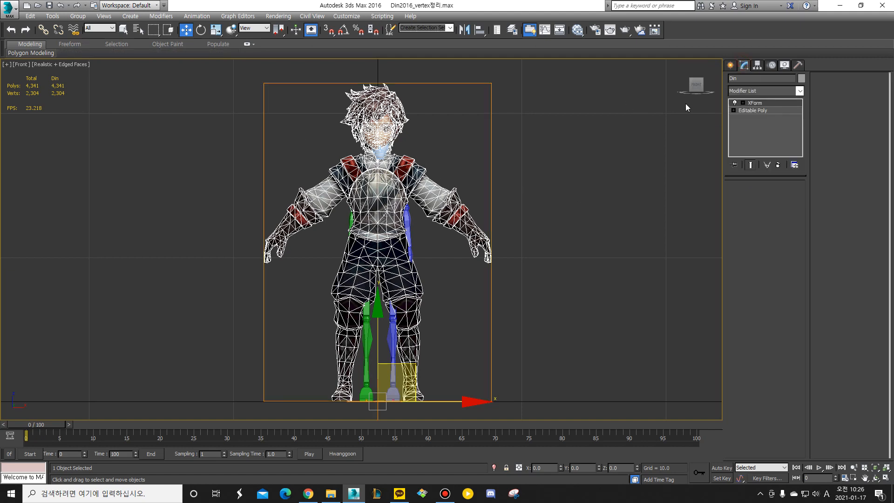
pyautogui.rightClick(759, 105)
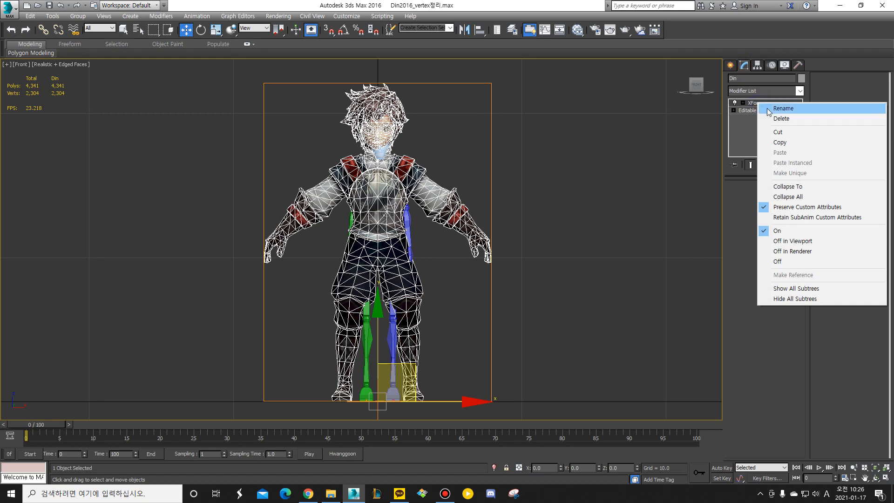
pyautogui.click(793, 187)
pyautogui.click(491, 283)
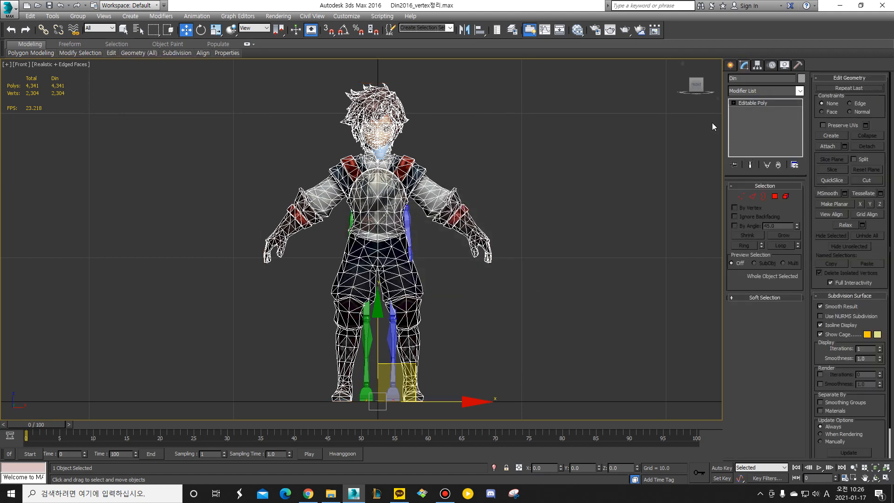
# Select the Biped's left calf and turn on Figure Mode in the Biped motion parameters.
pyautogui.click(510, 215)
pyautogui.click(393, 328)
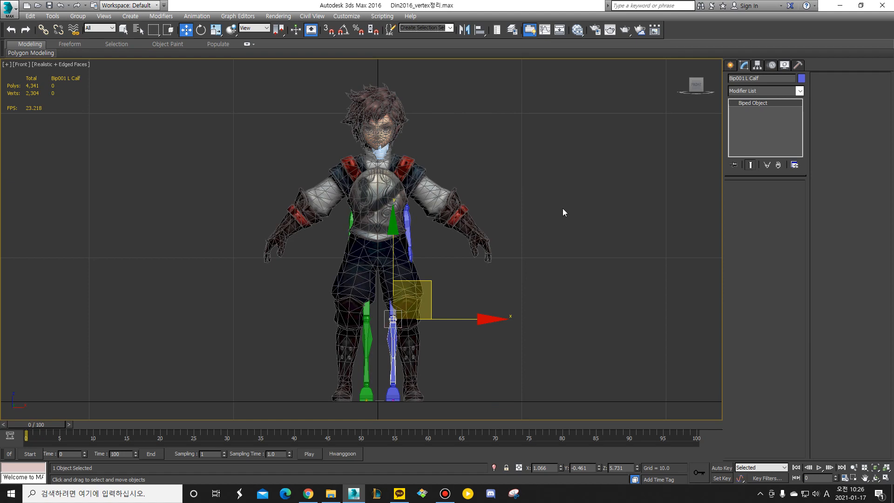
pyautogui.click(774, 68)
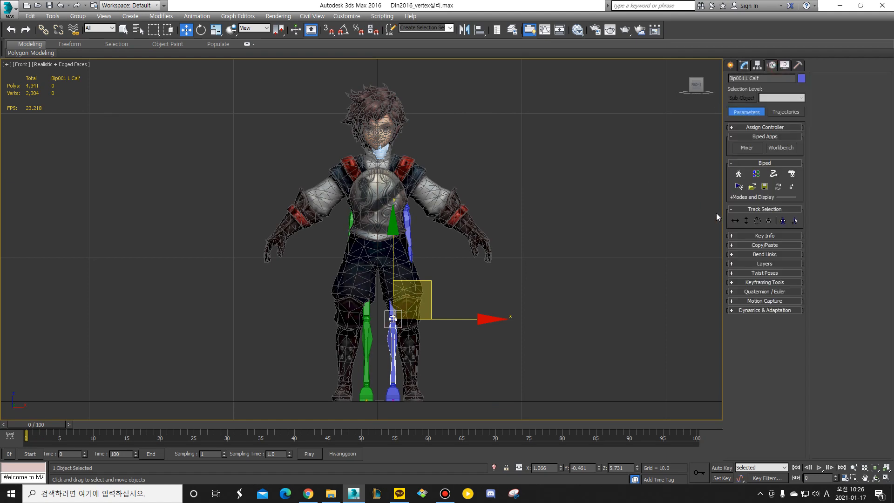
pyautogui.click(739, 175)
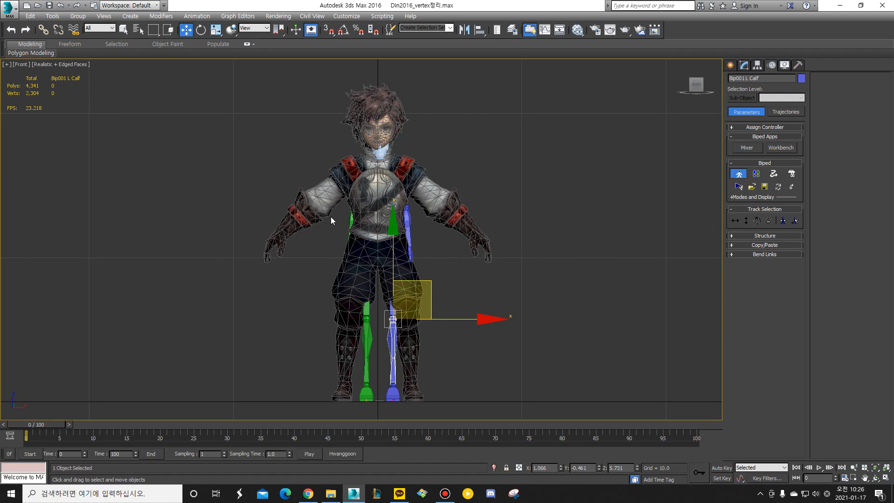
# Lock COM keying with the horizontal, vertical and rotation body tracks enabled, and set the Biped root's X position to 0.
pyautogui.click(767, 220)
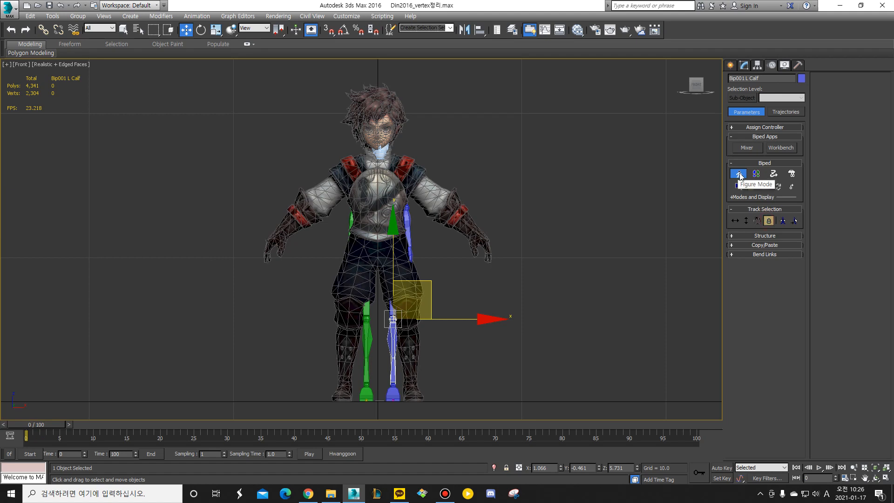
pyautogui.click(735, 221)
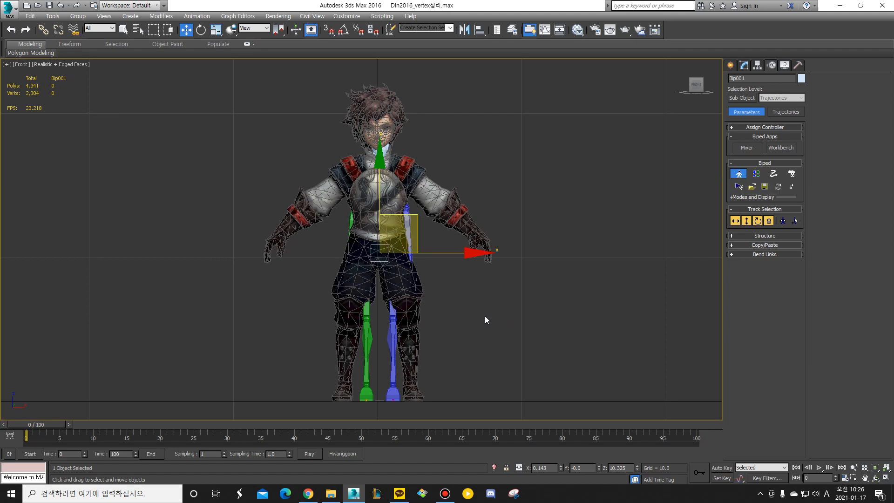
pyautogui.rightClick(561, 468)
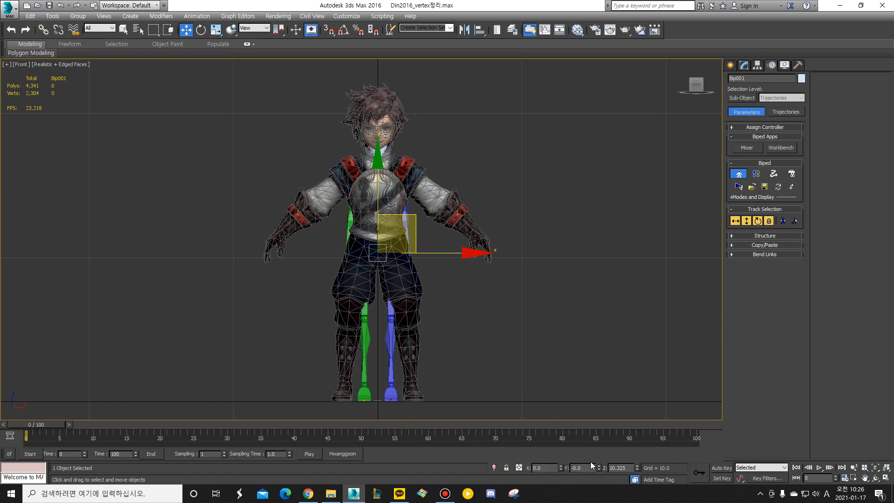
# Lower the Biped root to a Z position of 10.277 and check its pelvis against the mesh in wireframe.
pyautogui.scroll(5, 374, 408)
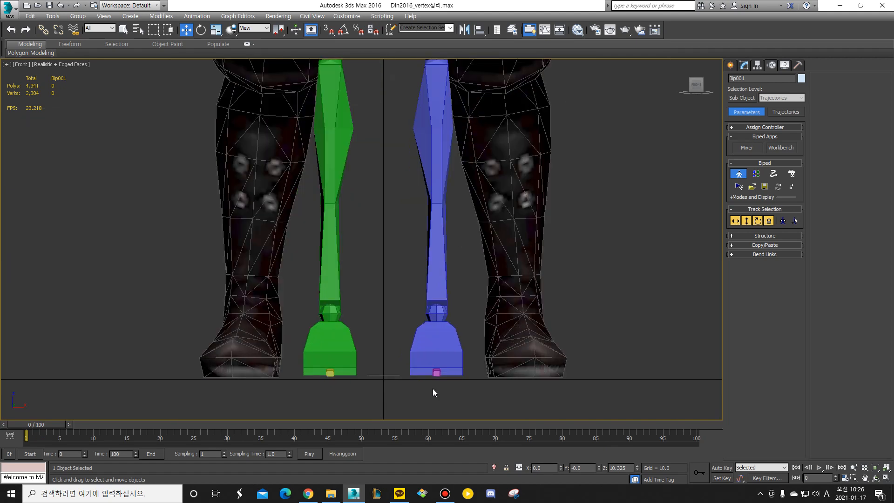
pyautogui.click(637, 470)
pyautogui.click(637, 469)
pyautogui.scroll(-5, 395, 297)
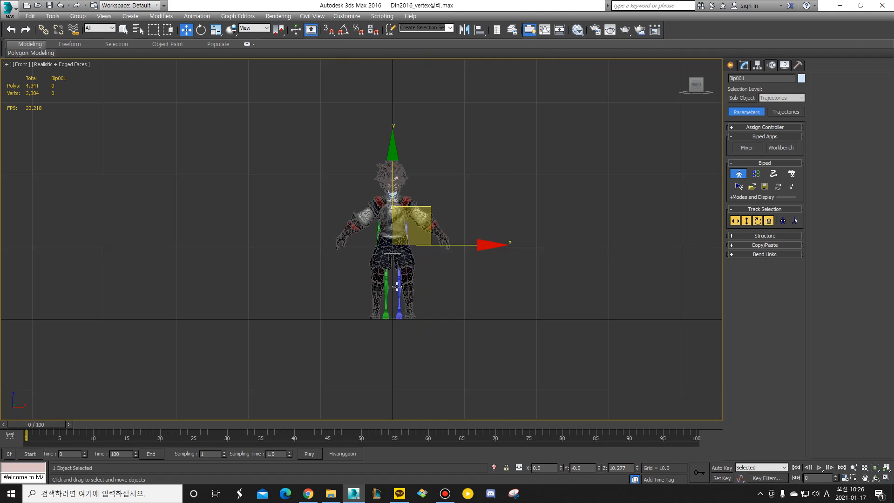
pyautogui.scroll(5, 420, 234)
pyautogui.press('F3')
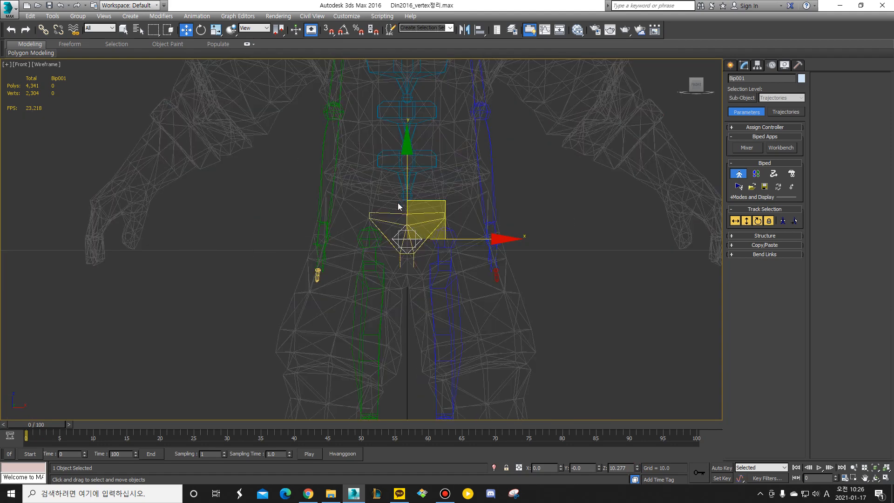
pyautogui.press('F3')
pyautogui.scroll(-5, 421, 231)
pyautogui.press('F8')
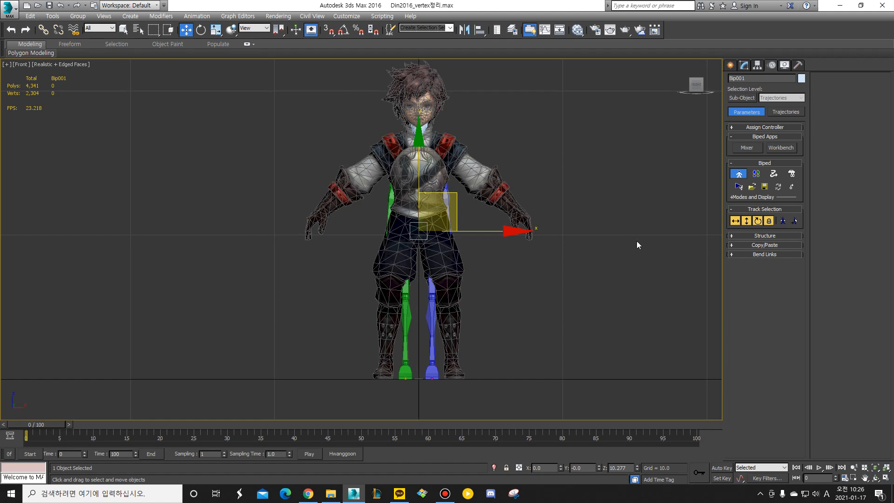
# Change the Biped's body type to Classic in its structure settings.
pyautogui.click(752, 236)
pyautogui.click(787, 253)
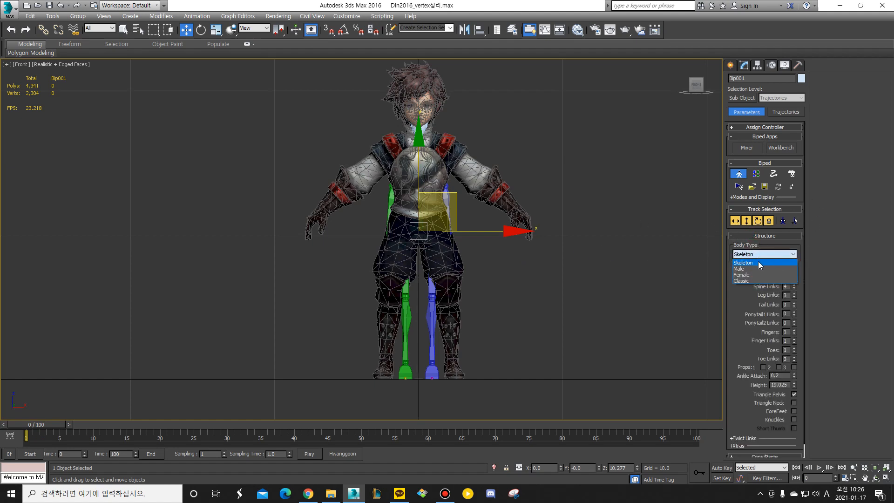
pyautogui.click(741, 281)
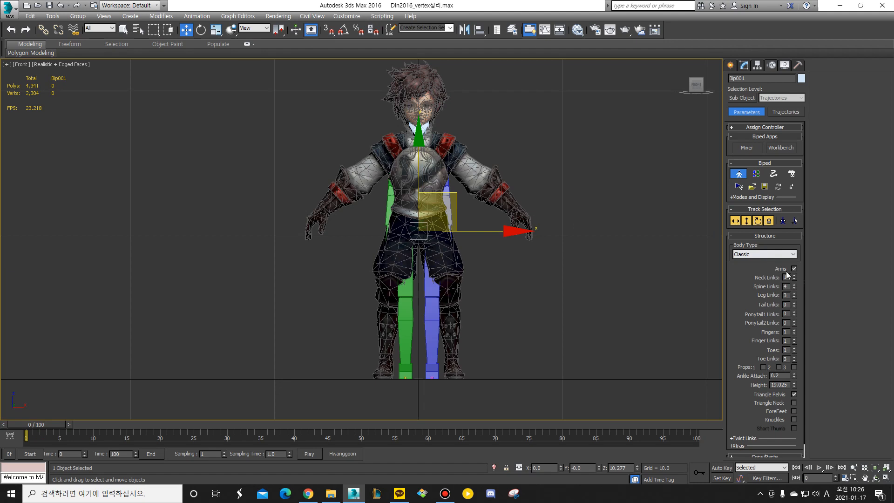
pyautogui.scroll(3, 554, 200)
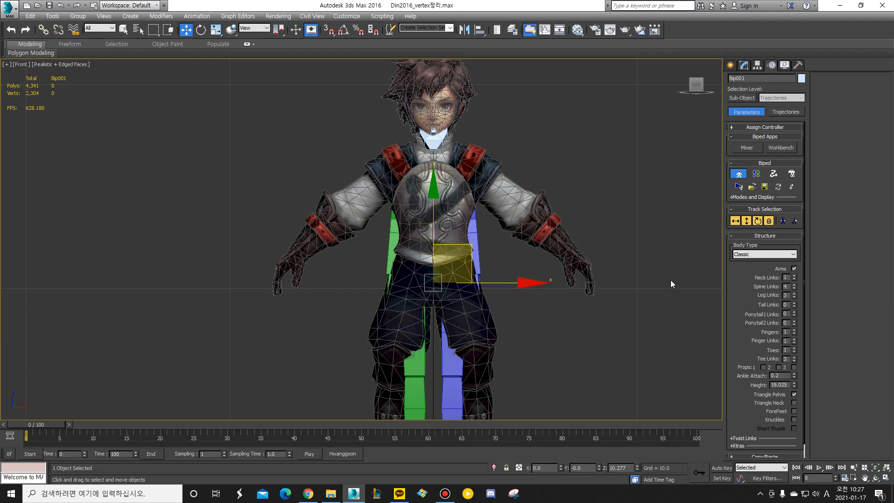
pyautogui.scroll(5, 438, 186)
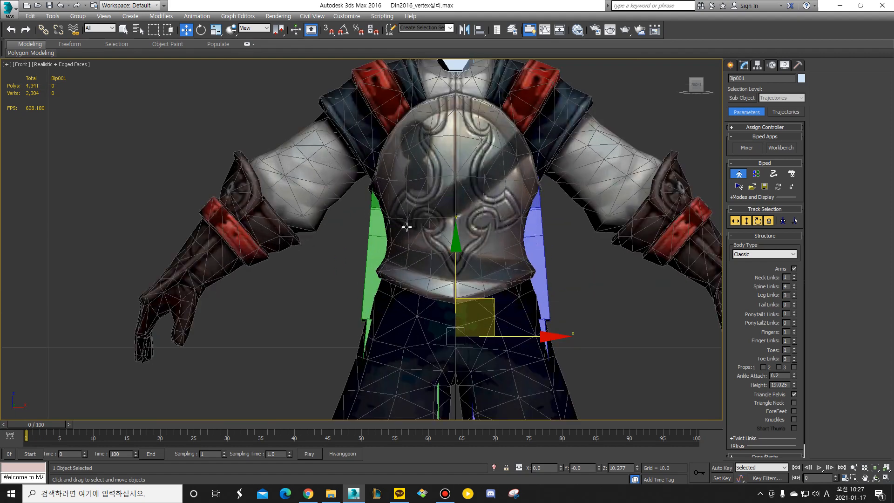
pyautogui.moveTo(414, 177); pyautogui.dragTo(411, 194, button='middle')
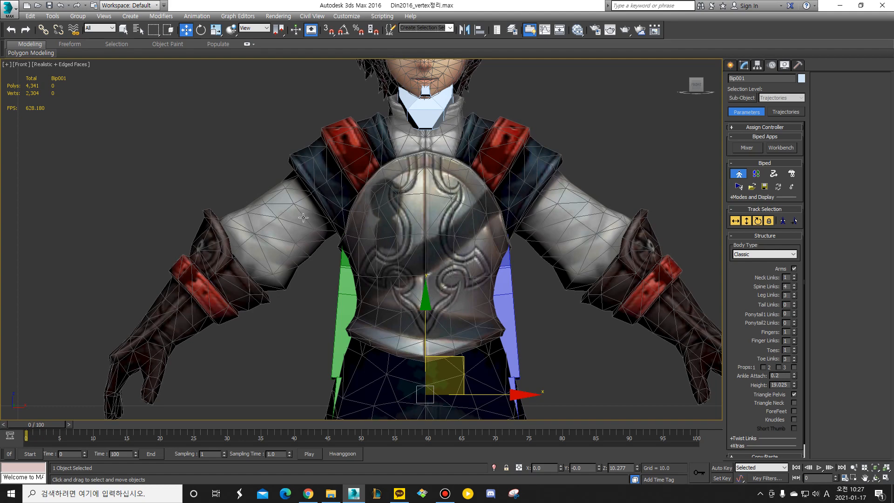
# Set the number of spine links in the Biped's structure to 3.
pyautogui.scroll(-3, 520, 200)
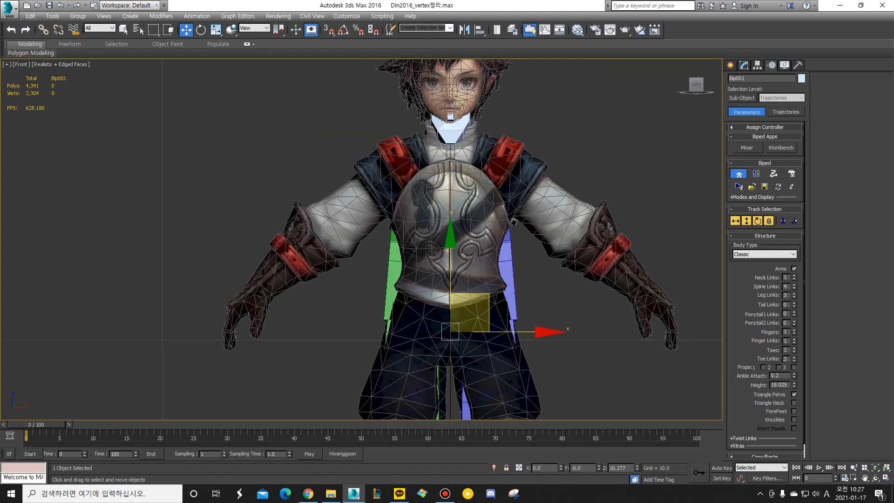
pyautogui.click(794, 288)
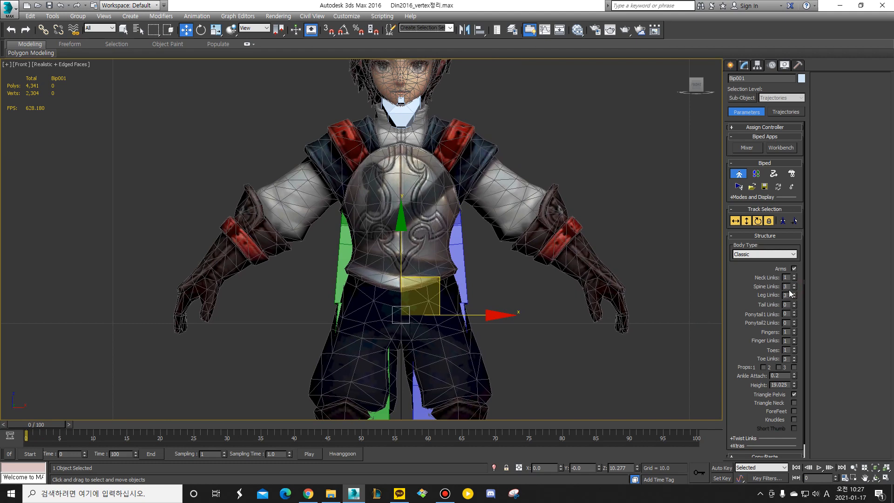
pyautogui.moveTo(624, 297); pyautogui.dragTo(607, 260, button='middle')
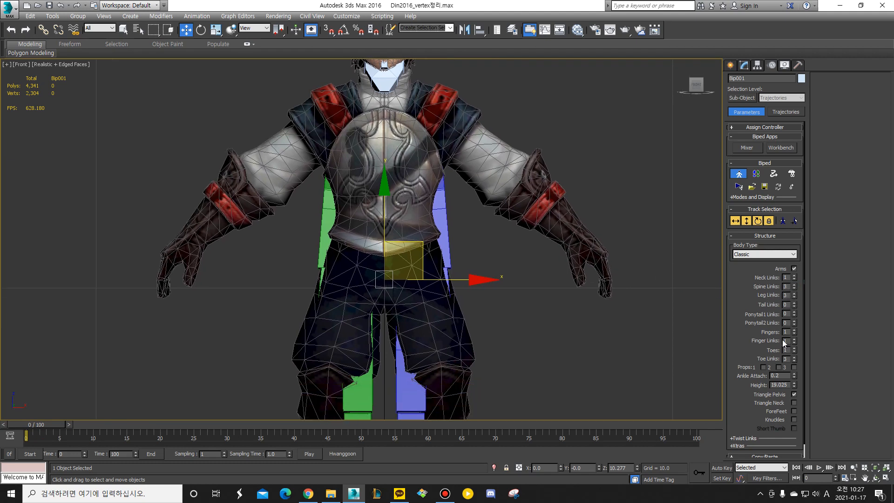
# Inspect the gloved hand mesh from several angles in perspective and set the Biped's number of fingers to 3.
pyautogui.moveTo(497, 269); pyautogui.dragTo(495, 272, button='middle')
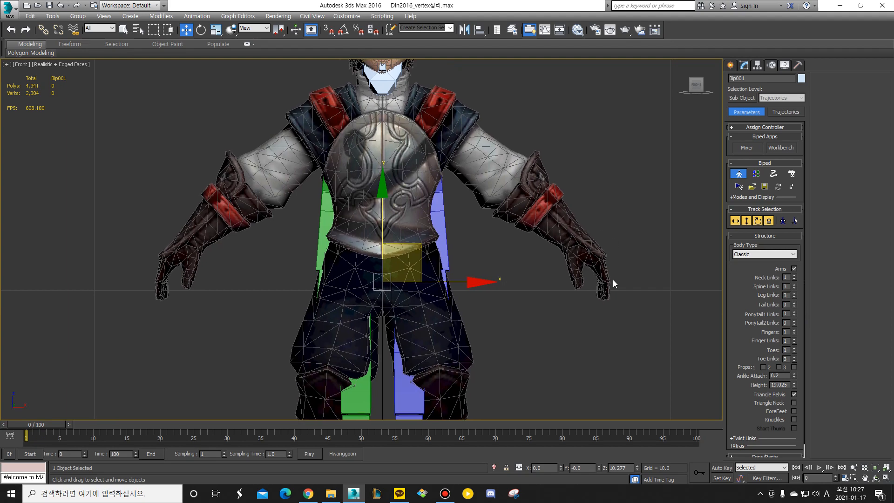
pyautogui.press('p')
pyautogui.keyDown('alt'); pyautogui.moveTo(605, 294); pyautogui.dragTo(547, 319, button='middle'); pyautogui.keyUp('alt')
pyautogui.scroll(3, 433, 329)
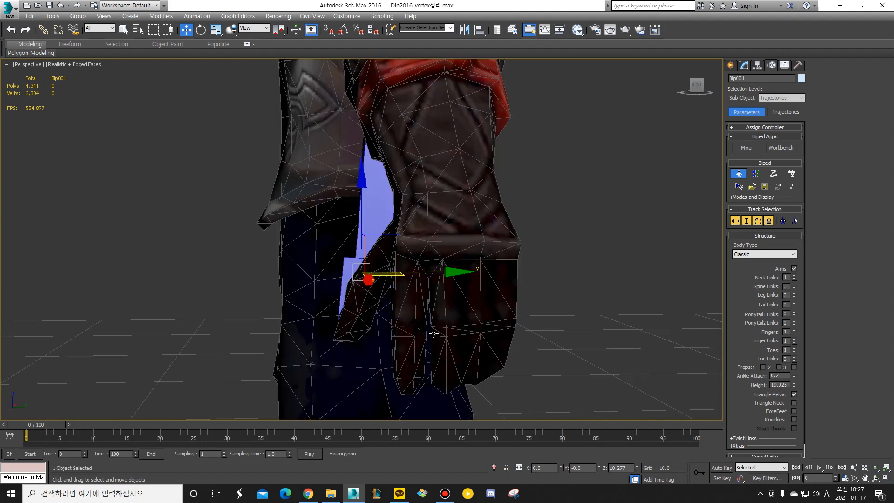
pyautogui.scroll(-3, 425, 230)
pyautogui.scroll(1, 470, 272)
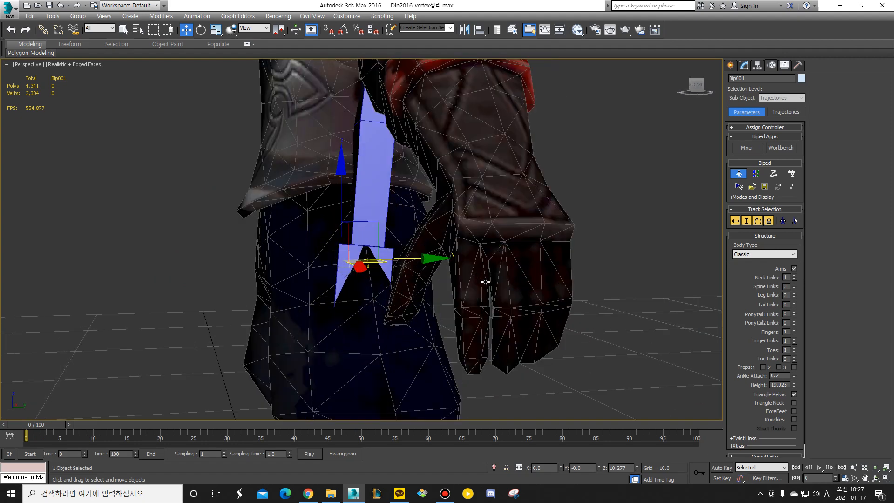
pyautogui.scroll(-2, 505, 293)
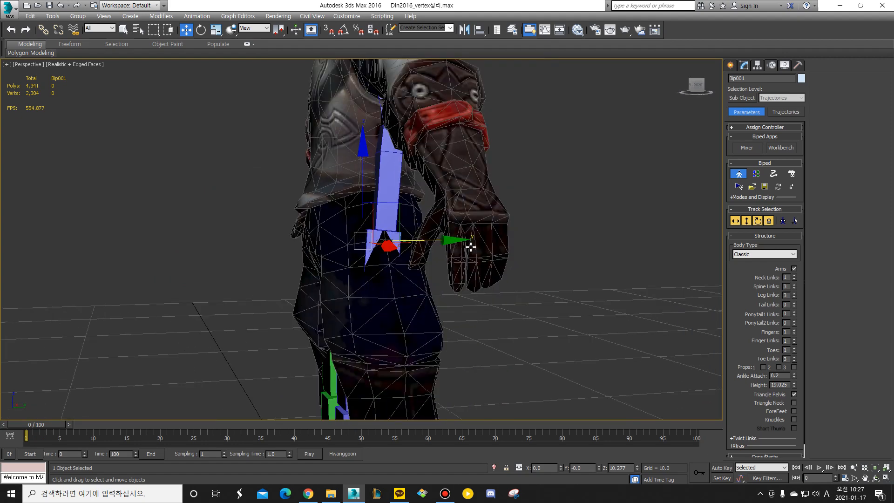
pyautogui.scroll(2, 475, 261)
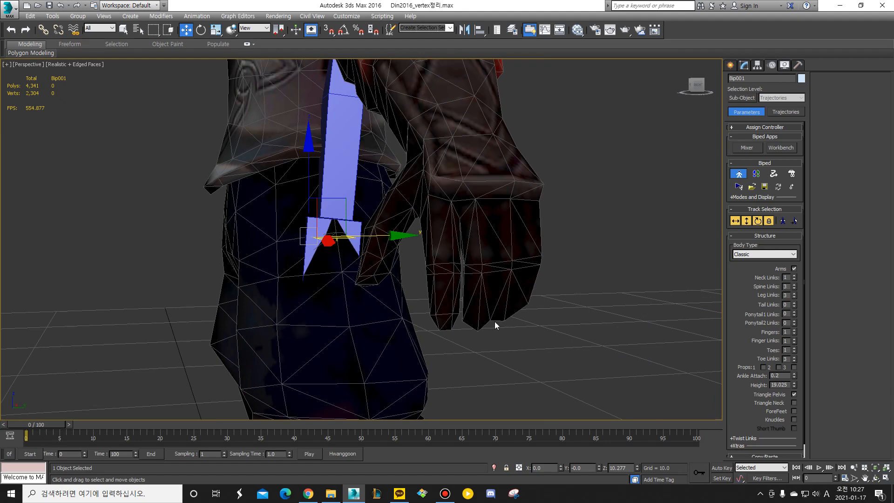
pyautogui.scroll(-5, 496, 225)
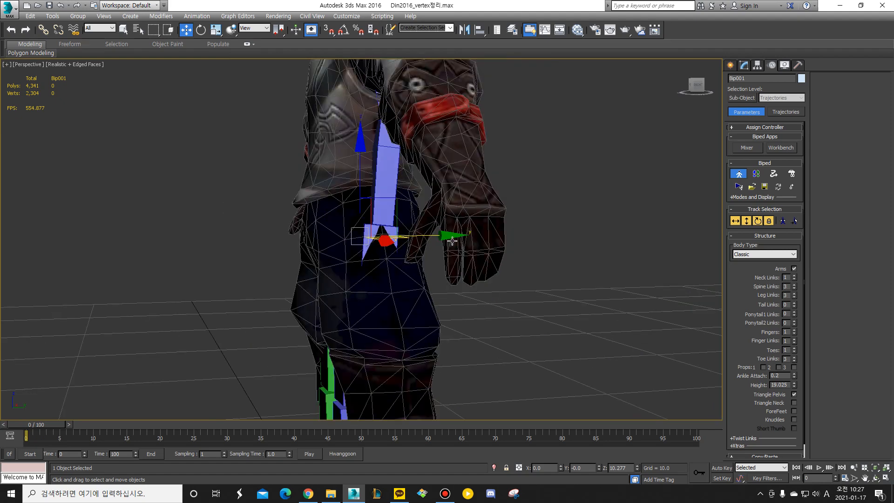
pyautogui.keyDown('alt'); pyautogui.moveTo(497, 225); pyautogui.dragTo(493, 249, button='middle'); pyautogui.keyUp('alt')
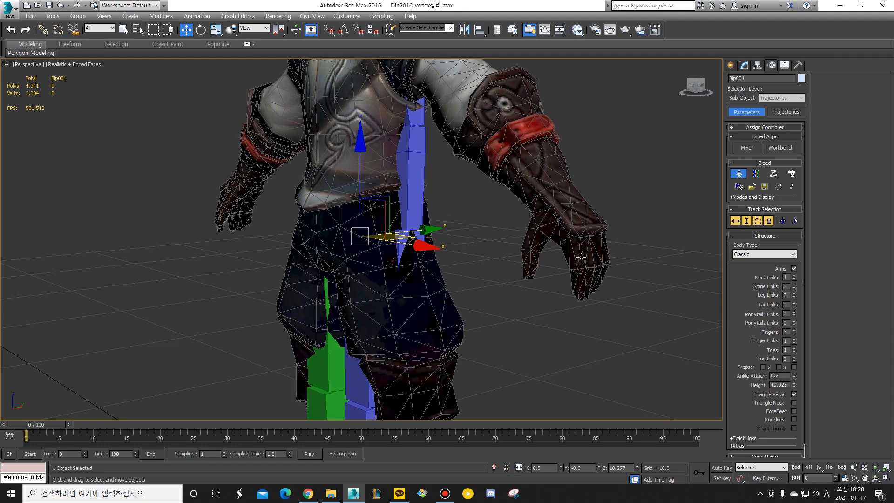
# Set the Biped's finger links to 2 to suit the character's hand.
pyautogui.scroll(2, 559, 239)
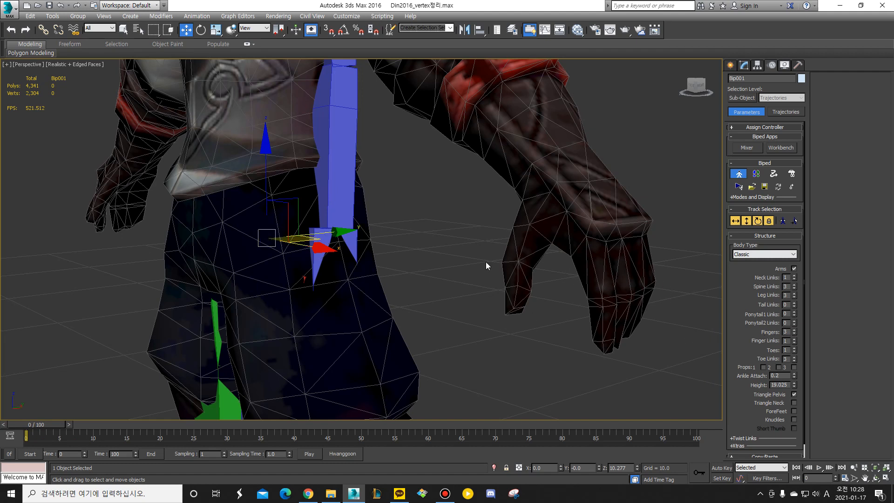
pyautogui.click(794, 339)
pyautogui.scroll(-3, 601, 320)
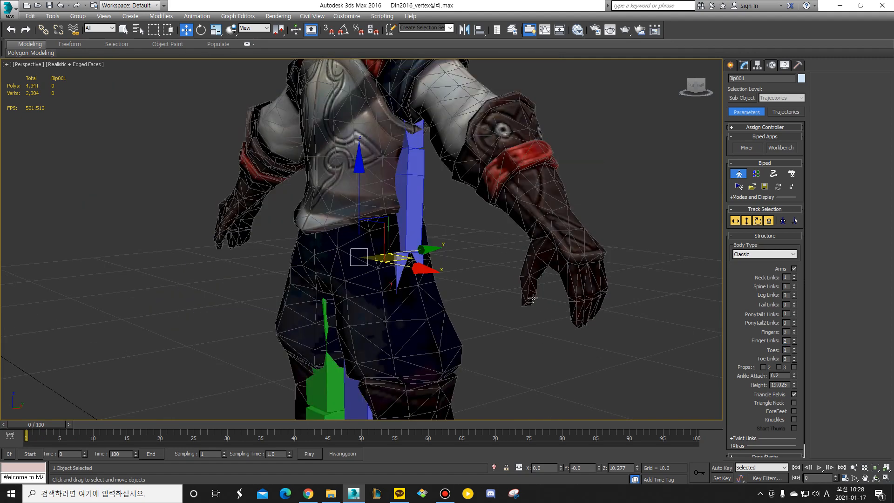
# Set the Biped's toe links to 1 and check the feet against the character's boots.
pyautogui.click(794, 361)
pyautogui.moveTo(516, 318); pyautogui.dragTo(577, 177, button='middle')
pyautogui.moveTo(481, 357); pyautogui.dragTo(505, 231, button='middle')
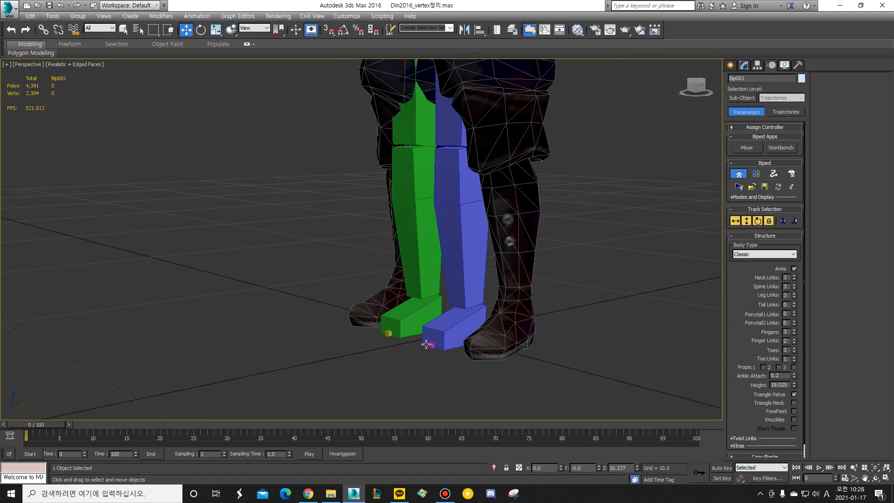
pyautogui.click(795, 357)
pyautogui.click(794, 357)
pyautogui.click(794, 362)
pyautogui.click(793, 361)
pyautogui.scroll(-3, 474, 269)
pyautogui.keyDown('alt'); pyautogui.moveTo(463, 240); pyautogui.dragTo(474, 212, button='middle'); pyautogui.keyUp('alt')
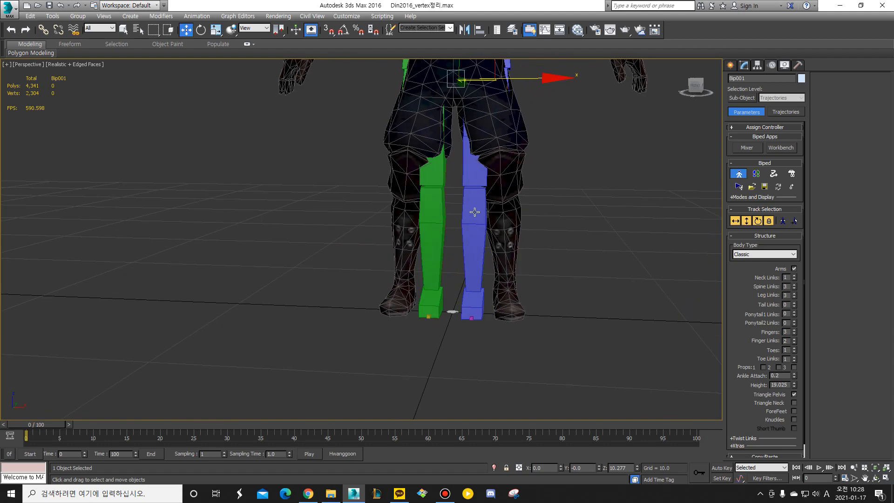
# Show the whole character in the front view as wireframe and open the Layer Explorer beside it.
pyautogui.press('f')
pyautogui.scroll(-5, 470, 205)
pyautogui.scroll(3, 463, 224)
pyautogui.press('F3')
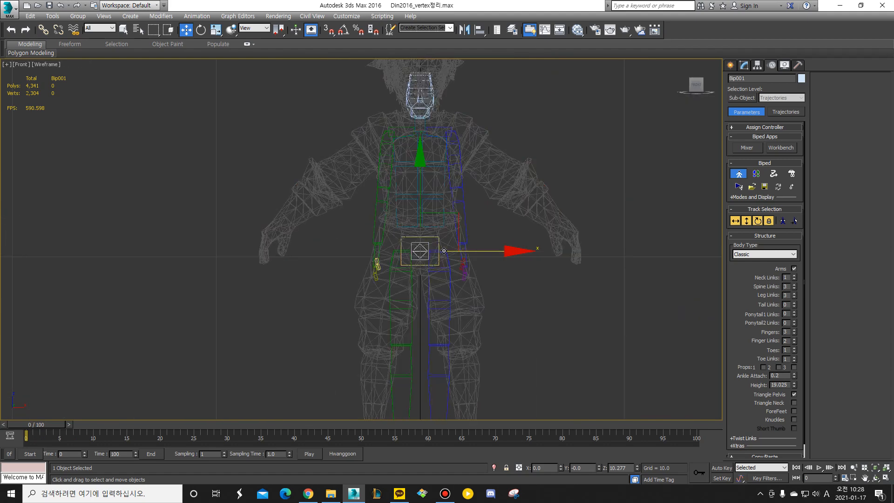
pyautogui.scroll(-2, 445, 244)
pyautogui.click(512, 30)
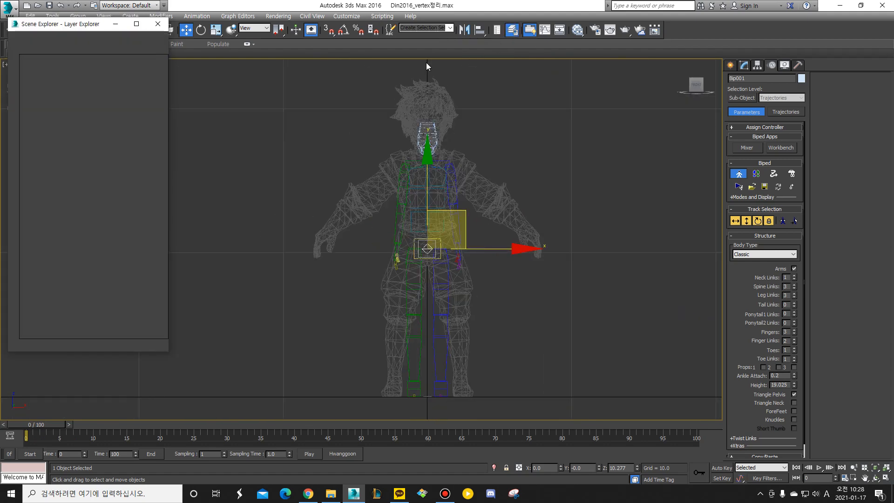
pyautogui.moveTo(93, 24); pyautogui.dragTo(614, 76)
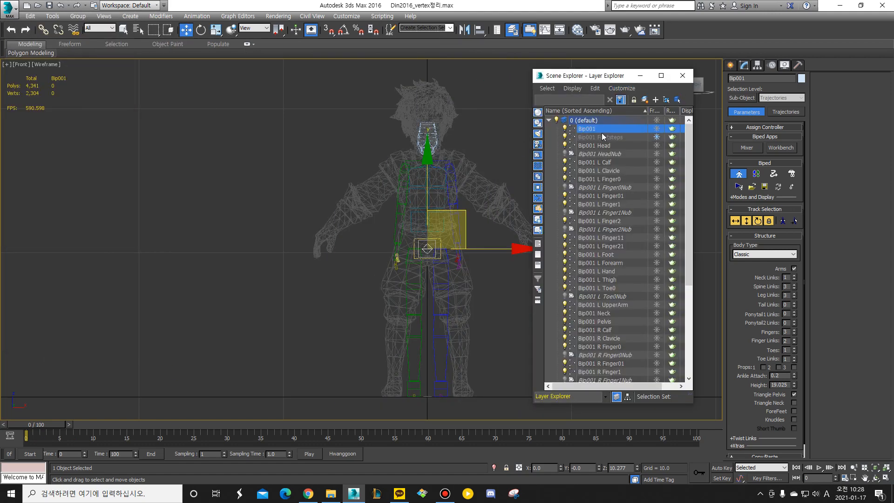
pyautogui.scroll(-5, 602, 133)
pyautogui.keyDown('shift'); pyautogui.click(604, 356); pyautogui.keyUp('shift')
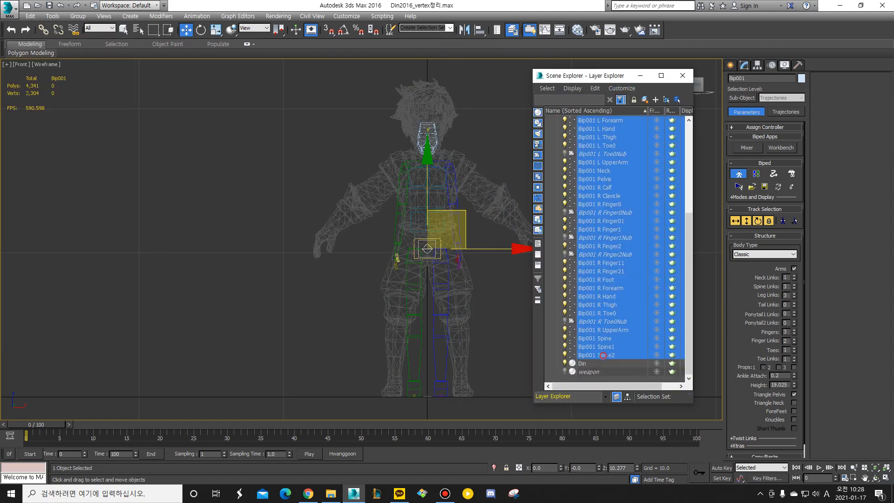
pyautogui.click(550, 342)
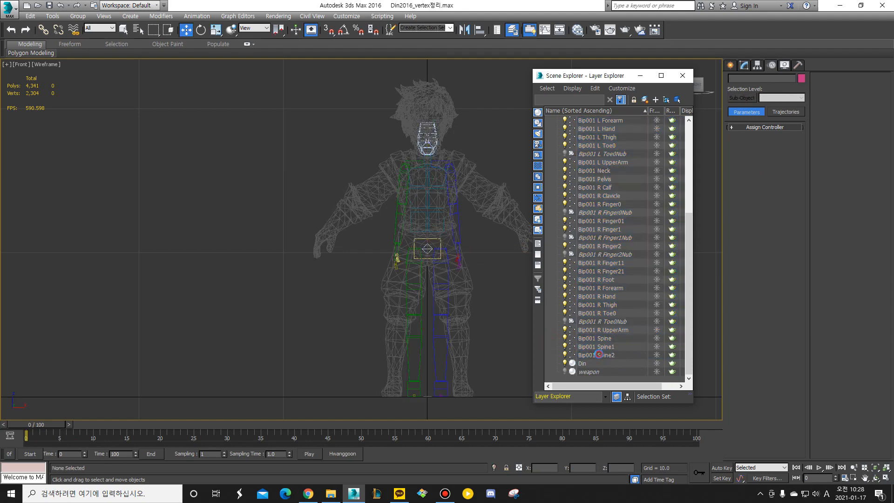
# Select all Biped objects from Bip001 through Bip001 Spine2 and put them in a new layer.
pyautogui.click(585, 354)
pyautogui.scroll(6, 596, 272)
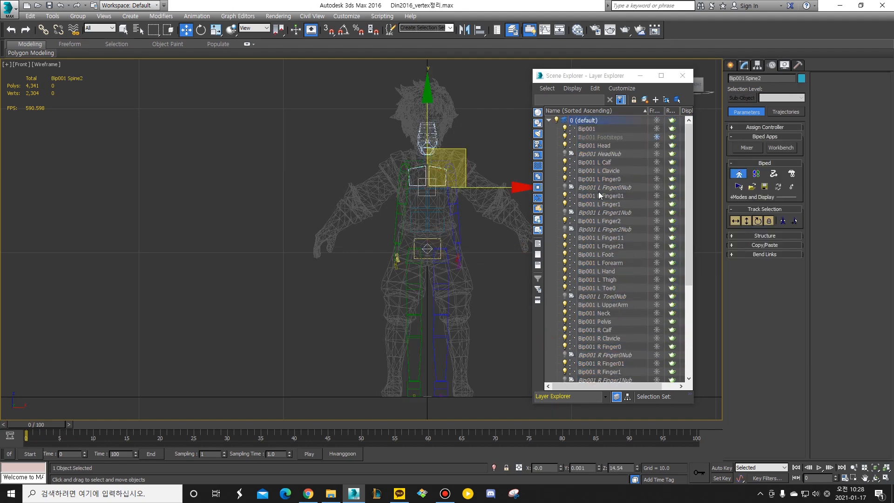
pyautogui.keyDown('shift'); pyautogui.click(588, 130); pyautogui.keyUp('shift')
pyautogui.scroll(-5, 610, 200)
pyautogui.scroll(2, 611, 205)
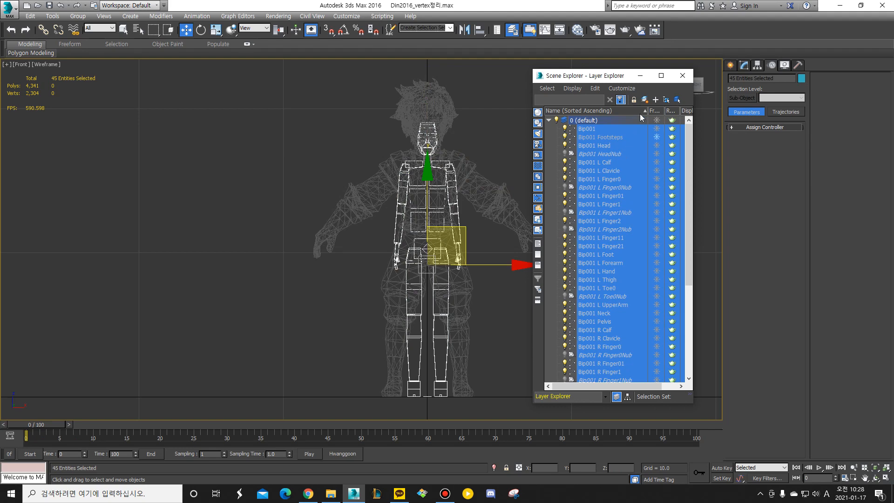
pyautogui.click(655, 99)
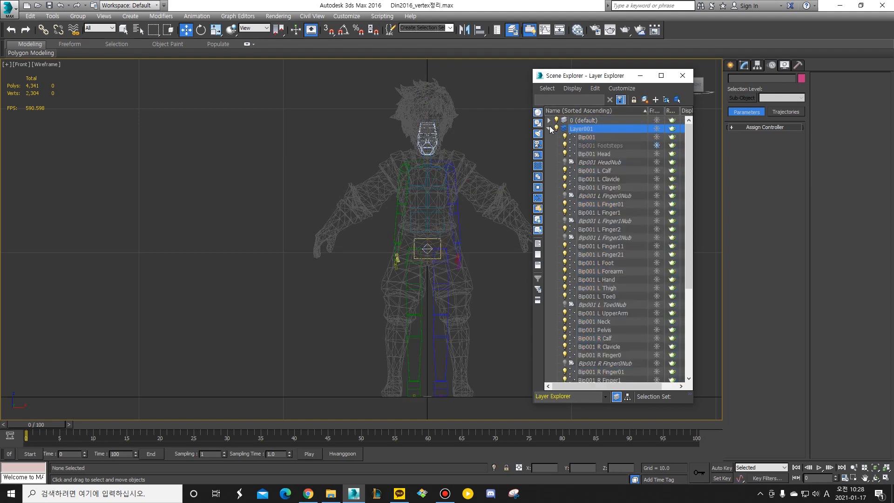
pyautogui.scroll(-5, 595, 289)
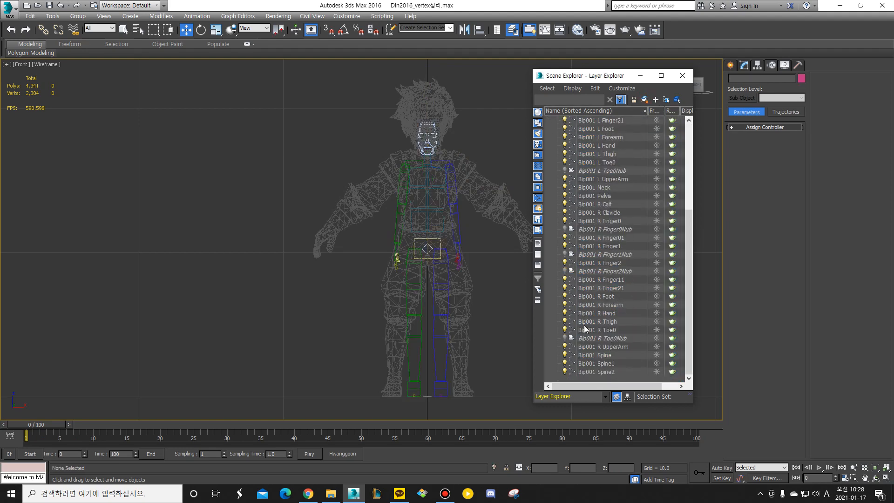
pyautogui.scroll(5, 613, 186)
# Rename the new layer holding the skeleton objects as Biped.
pyautogui.click(549, 130)
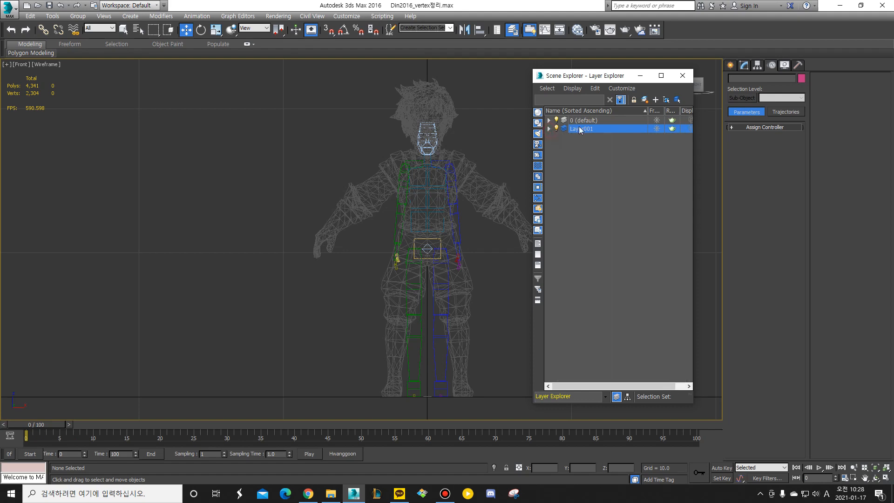
pyautogui.click(550, 129)
pyautogui.rightClick(582, 131)
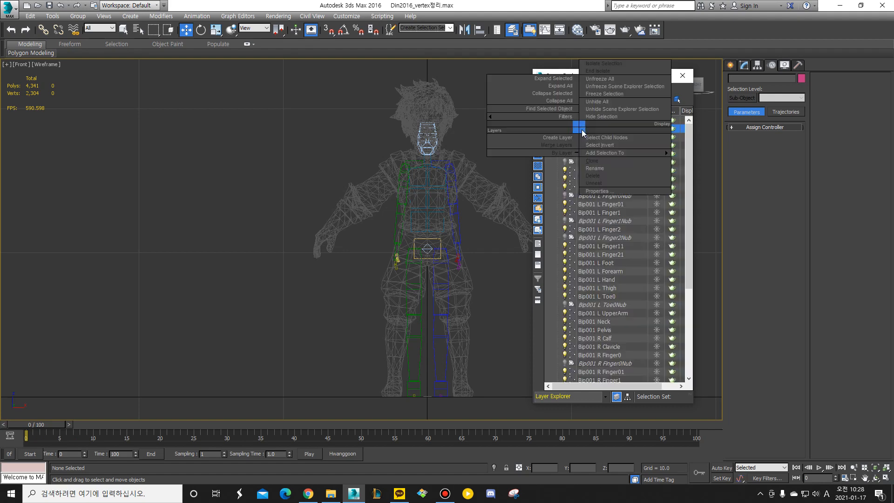
pyautogui.click(595, 168)
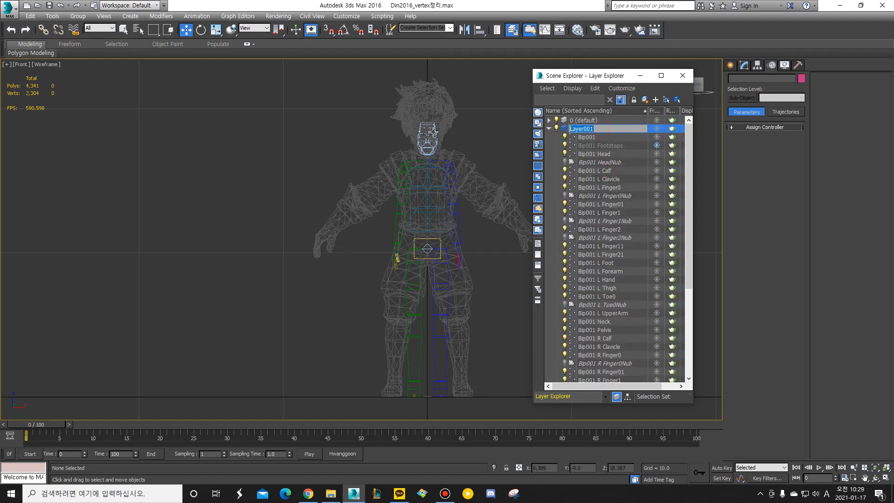
pyautogui.write('Biped')
pyautogui.press('Return')
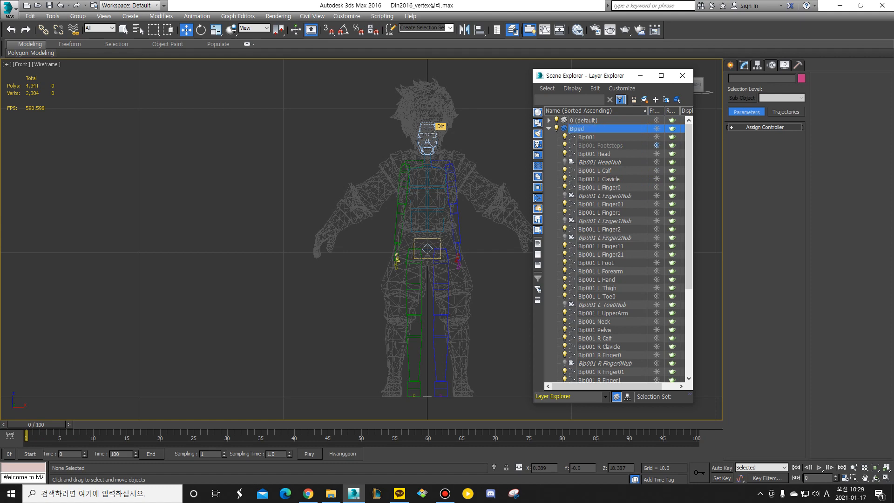
pyautogui.click(556, 145)
pyautogui.click(549, 129)
pyautogui.click(549, 129)
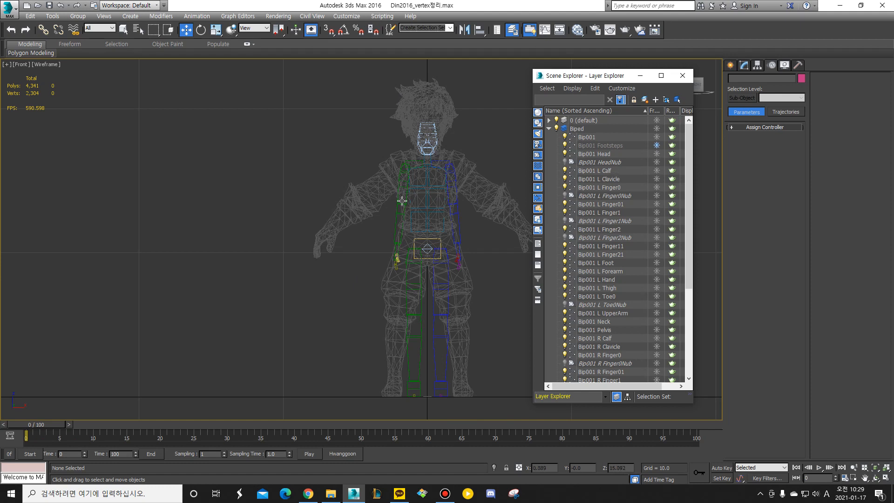
pyautogui.click(566, 162)
pyautogui.click(565, 162)
# Select every Biped Nub helper from Bip001 HeadNub to Bip001 R Toe0Nub plus Bip001 Footsteps and put them in a new layer.
pyautogui.click(617, 162)
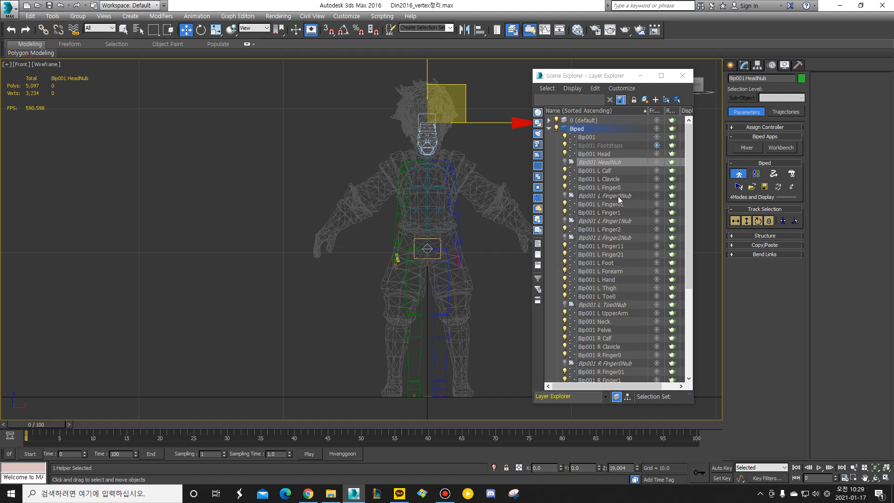
pyautogui.keyDown('ctrl'); pyautogui.click(614, 196); pyautogui.keyUp('ctrl')
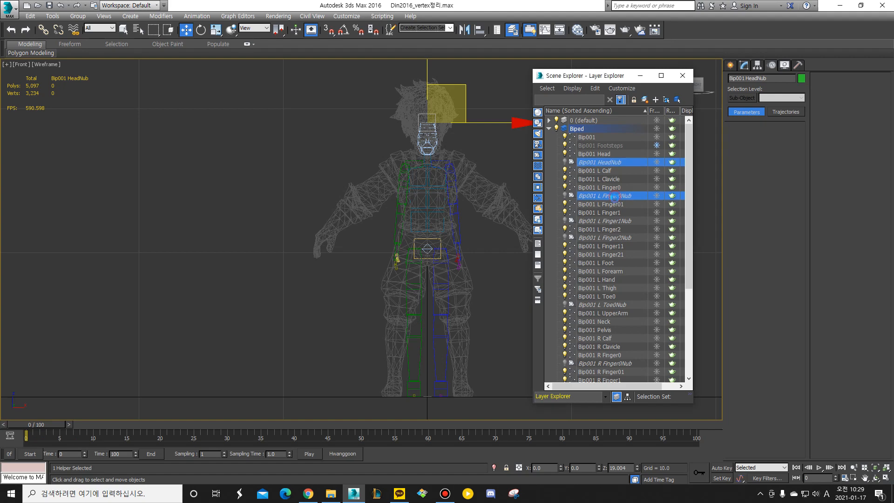
pyautogui.keyDown('ctrl'); pyautogui.click(613, 220); pyautogui.keyUp('ctrl')
pyautogui.keyDown('ctrl'); pyautogui.click(610, 238); pyautogui.keyUp('ctrl')
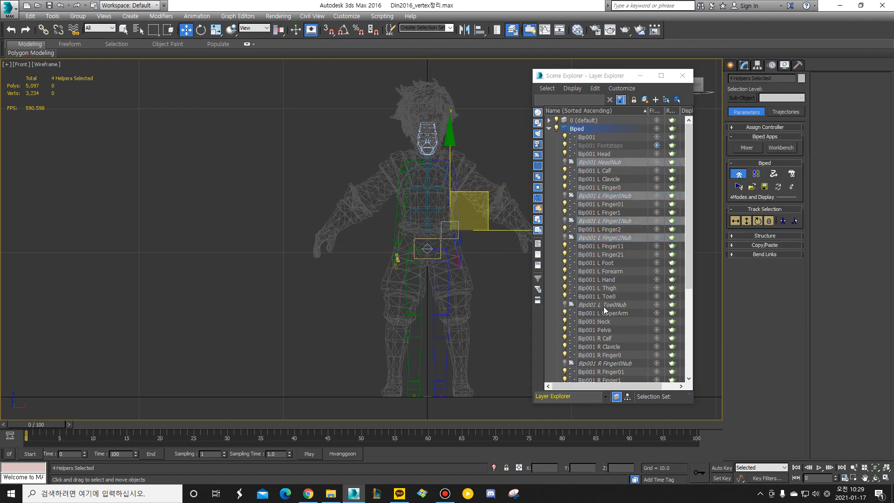
pyautogui.keyDown('ctrl'); pyautogui.click(603, 305); pyautogui.keyUp('ctrl')
pyautogui.scroll(-1, 600, 328)
pyautogui.keyDown('ctrl'); pyautogui.click(602, 338); pyautogui.keyUp('ctrl')
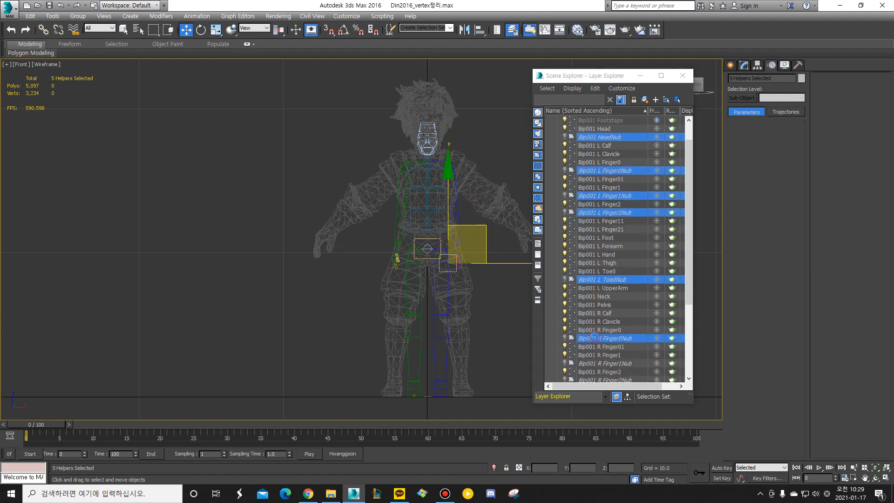
pyautogui.scroll(-2, 605, 325)
pyautogui.keyDown('ctrl'); pyautogui.click(605, 313); pyautogui.keyUp('ctrl')
pyautogui.keyDown('ctrl'); pyautogui.click(602, 330); pyautogui.keyUp('ctrl')
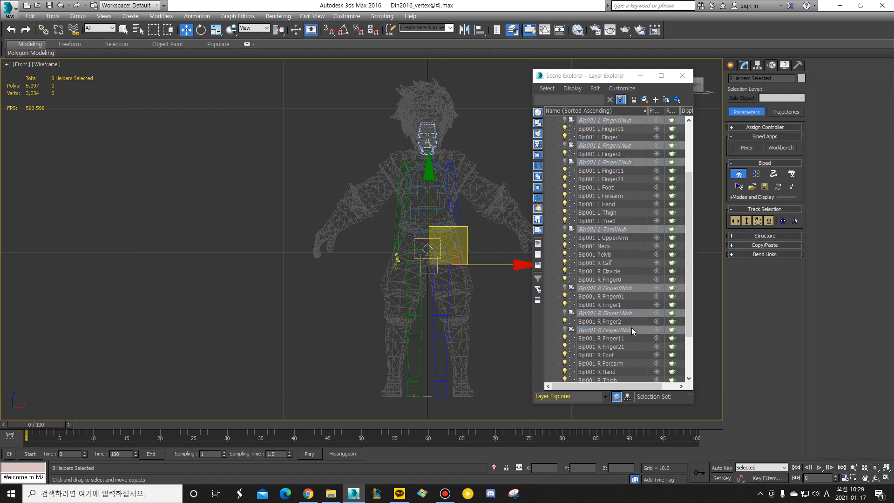
pyautogui.scroll(-2, 634, 328)
pyautogui.keyDown('ctrl'); pyautogui.click(619, 338); pyautogui.keyUp('ctrl')
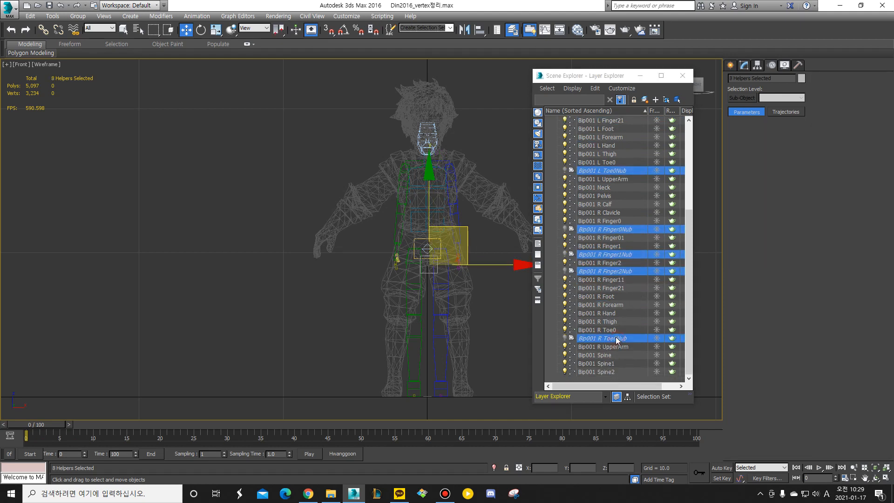
pyautogui.scroll(5, 628, 274)
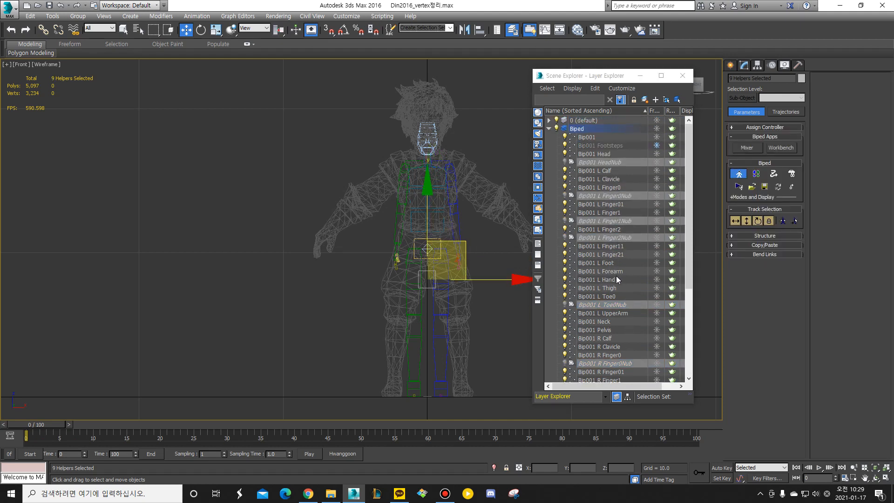
pyautogui.keyDown('ctrl'); pyautogui.click(618, 146); pyautogui.keyUp('ctrl')
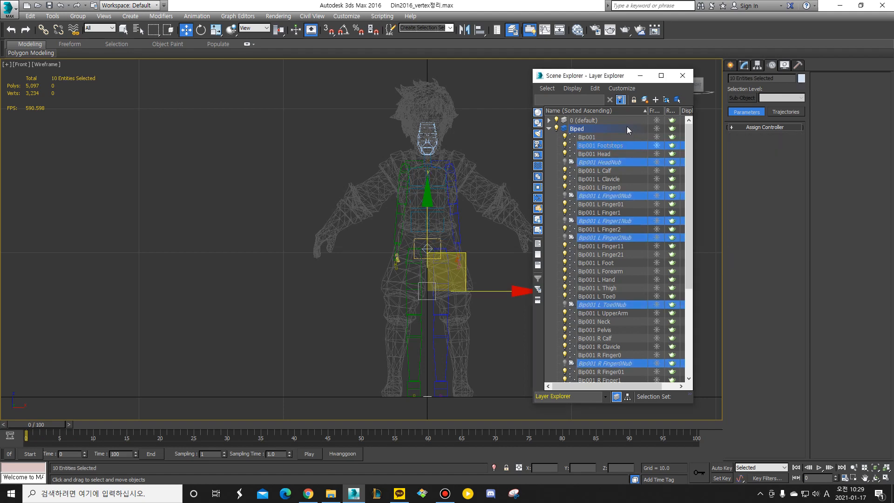
pyautogui.click(644, 99)
pyautogui.click(565, 296)
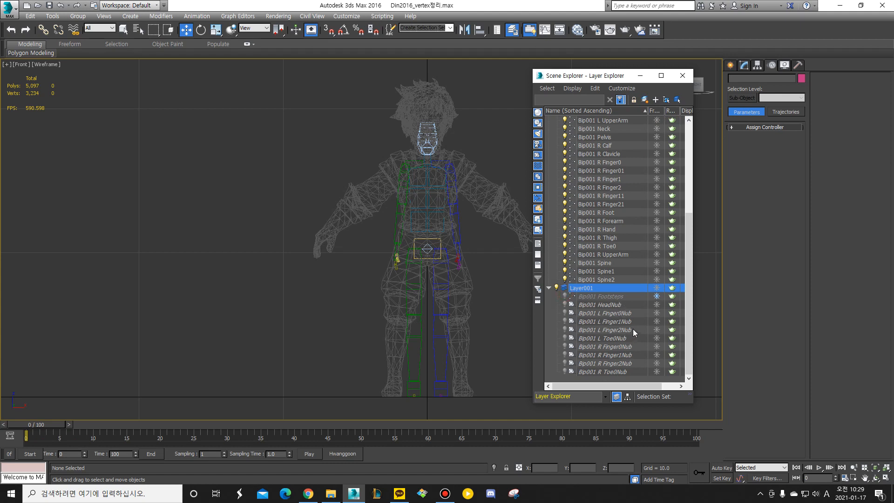
# Rename the new layer holding the Nub helpers and footsteps as Bone_off.
pyautogui.rightClick(581, 290)
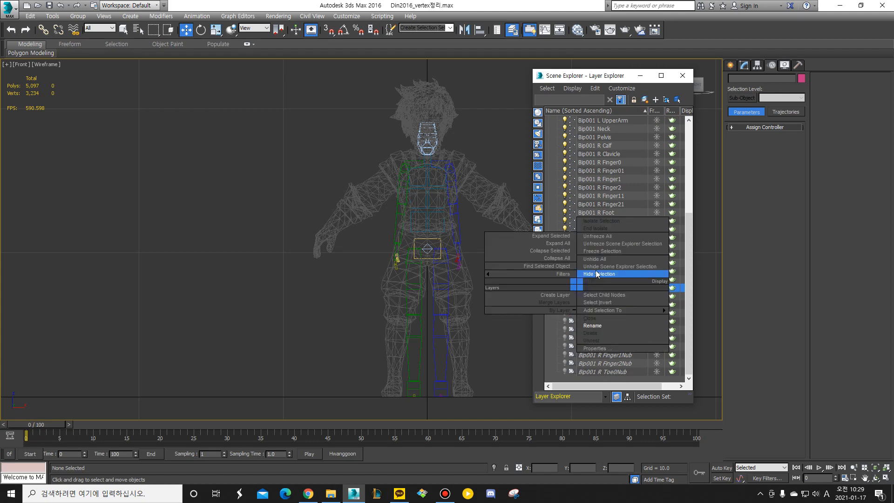
pyautogui.click(598, 325)
pyautogui.write('Bone_off')
pyautogui.press('Return')
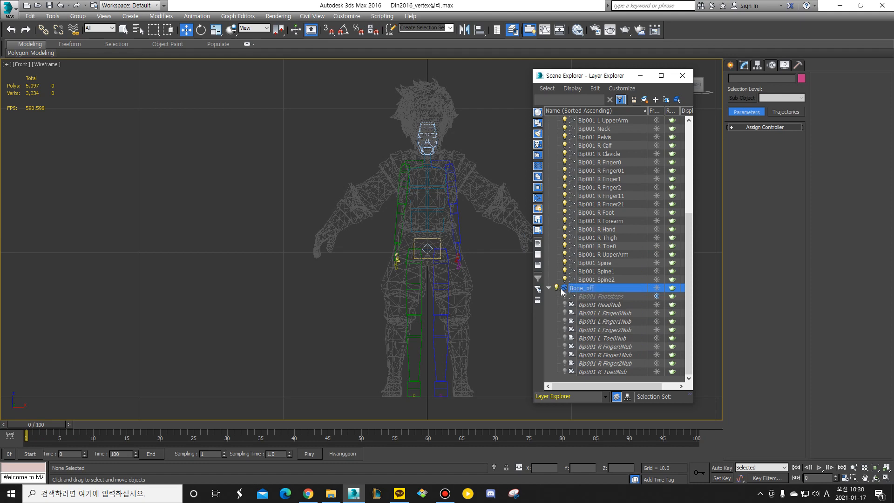
# Make 0 (default) the current layer and collapse the Biped layer's contents.
pyautogui.scroll(6, 556, 161)
pyautogui.click(564, 120)
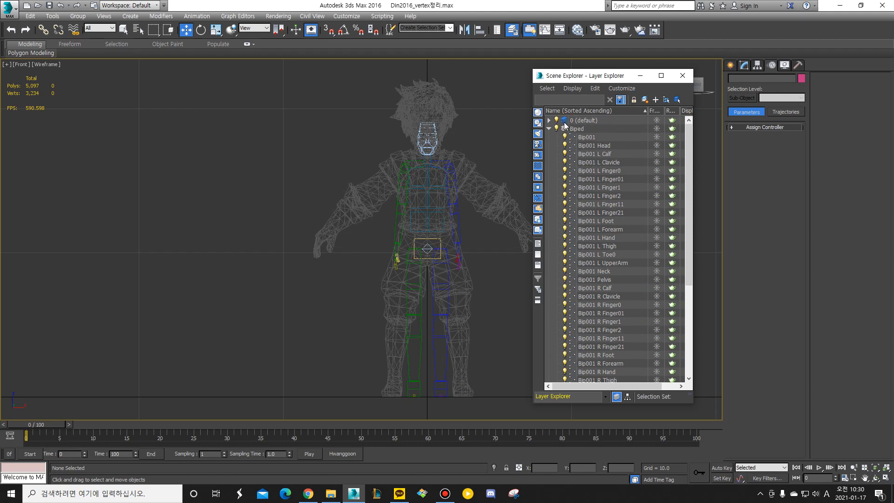
pyautogui.click(549, 129)
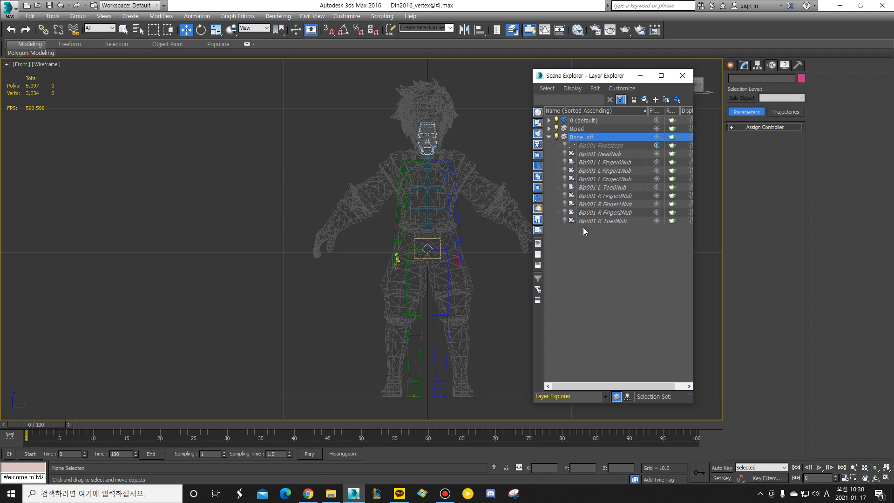
# Hide and freeze the Bone_off layer and collapse its contents.
pyautogui.click(556, 137)
pyautogui.click(657, 137)
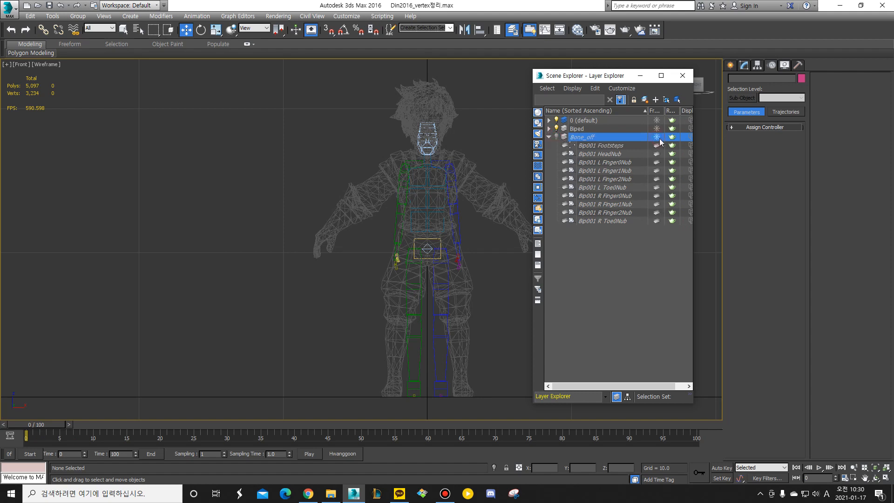
pyautogui.click(549, 137)
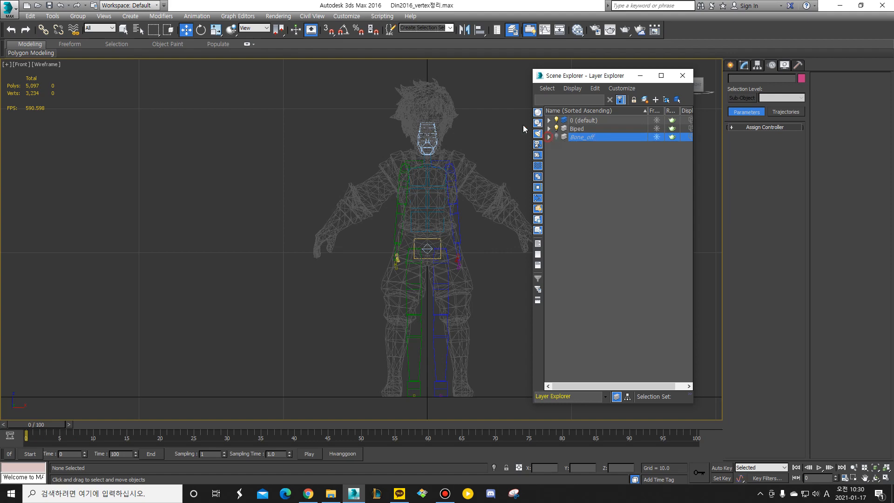
# Put the Din and weapon objects from the default layer in a new layer named Mesh.
pyautogui.click(548, 120)
pyautogui.click(585, 128)
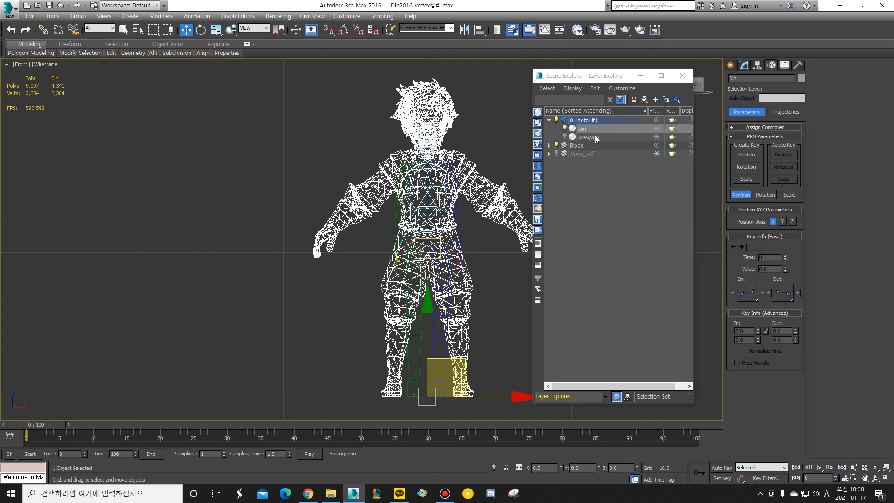
pyautogui.keyDown('ctrl'); pyautogui.click(593, 137); pyautogui.keyUp('ctrl')
pyautogui.click(645, 100)
pyautogui.rightClick(594, 147)
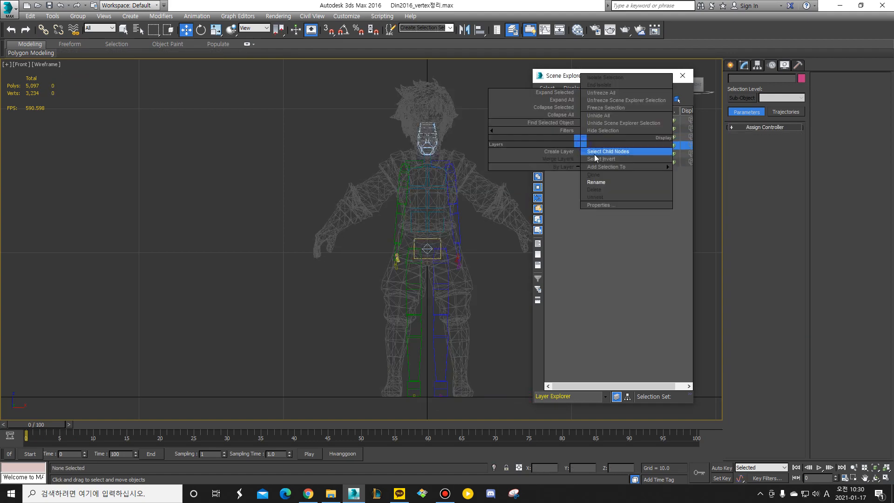
pyautogui.click(593, 182)
pyautogui.write('Mesh')
pyautogui.press('Return')
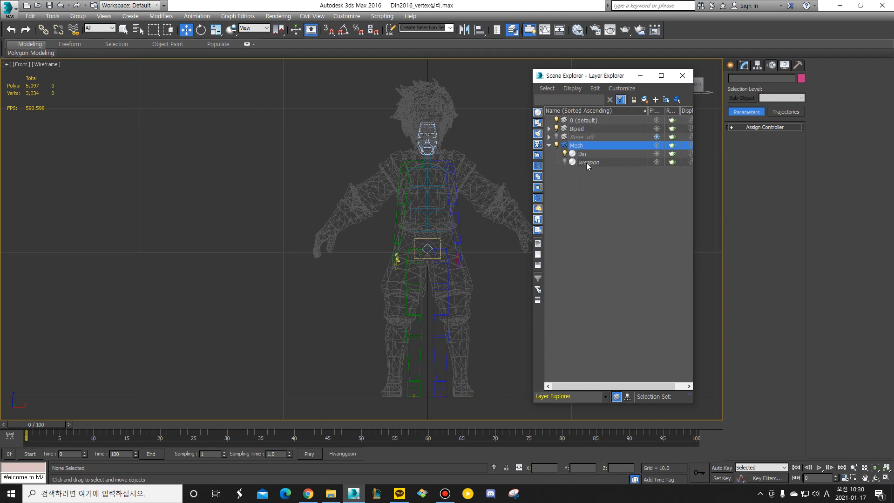
# Make 0 (default) the current layer again and close the Layer Explorer with the Mesh layer collapsed.
pyautogui.click(556, 161)
pyautogui.click(549, 145)
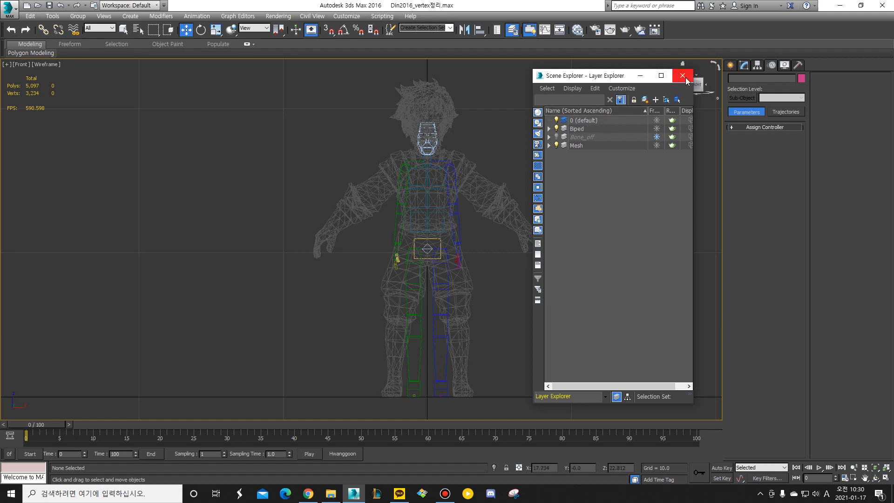
pyautogui.click(685, 79)
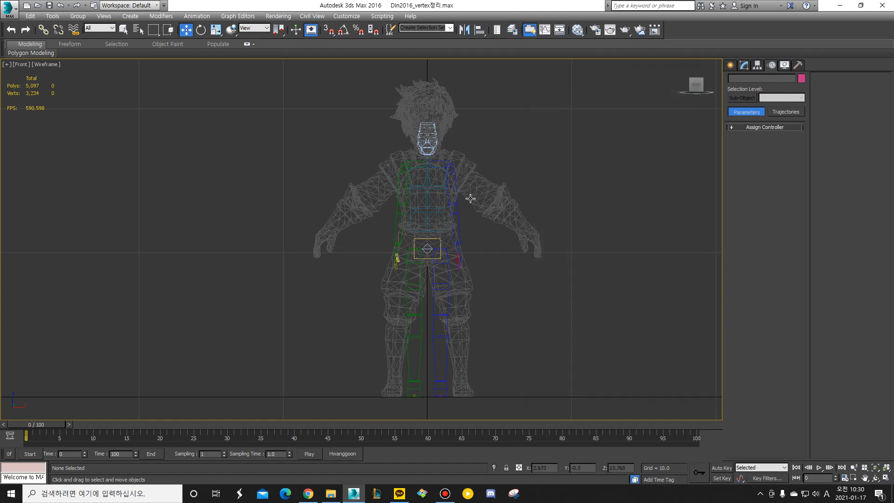
# Select all the Biped bones without the character mesh and set them to Display as Box.
pyautogui.scroll(3, 436, 247)
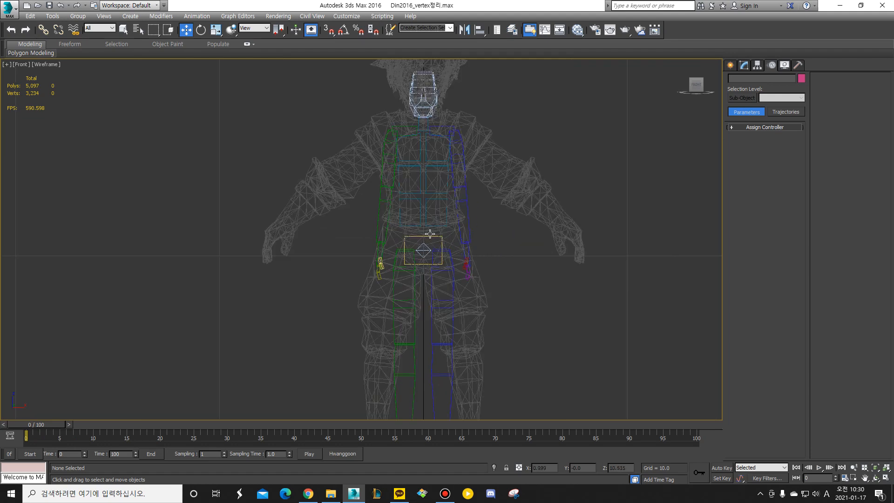
pyautogui.press('F3')
pyautogui.scroll(-3, 441, 234)
pyautogui.press('F3')
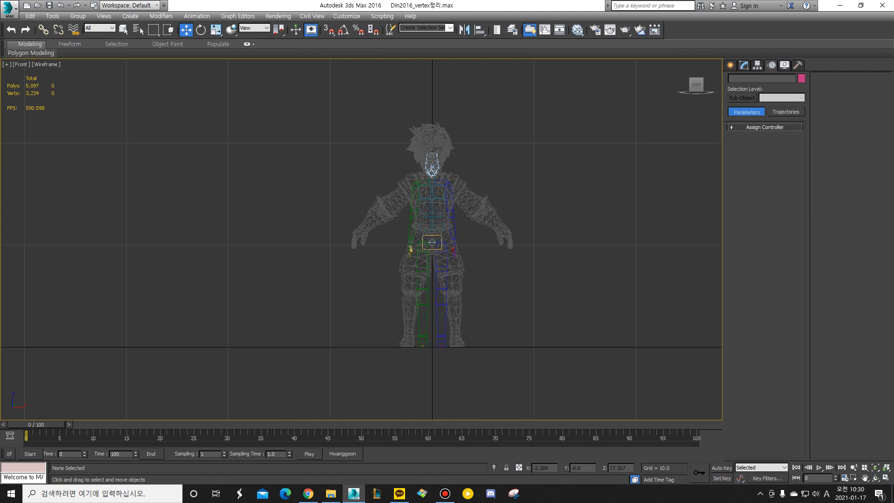
pyautogui.moveTo(318, 113); pyautogui.dragTo(566, 406)
pyautogui.keyDown('alt'); pyautogui.click(468, 200); pyautogui.keyUp('alt')
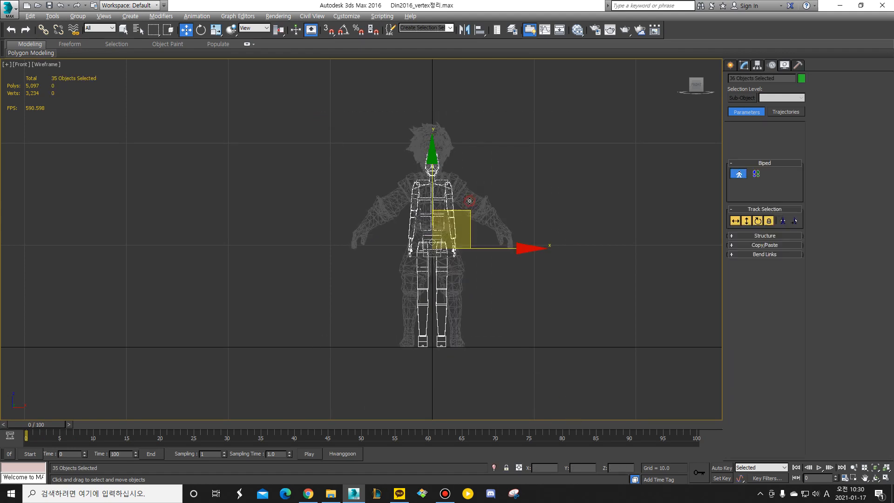
pyautogui.scroll(2, 415, 187)
pyautogui.scroll(-1, 505, 199)
pyautogui.click(785, 66)
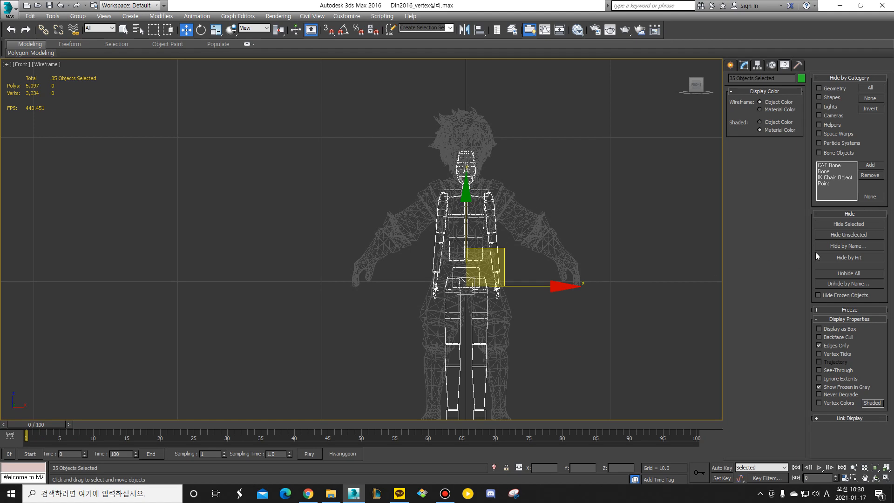
pyautogui.click(840, 331)
pyautogui.click(547, 346)
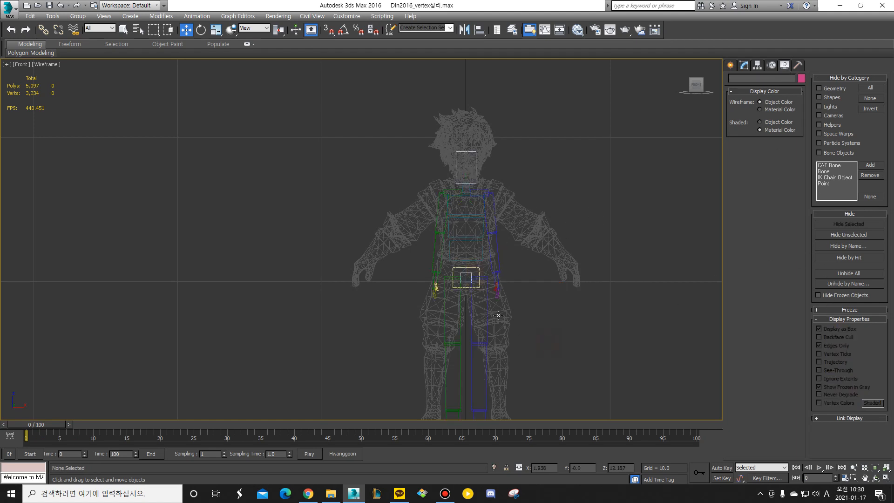
# Select the Bip001 root object inside the pelvis and open its Biped motion parameters.
pyautogui.scroll(2, 477, 251)
pyautogui.press('F3')
pyautogui.scroll(4, 454, 191)
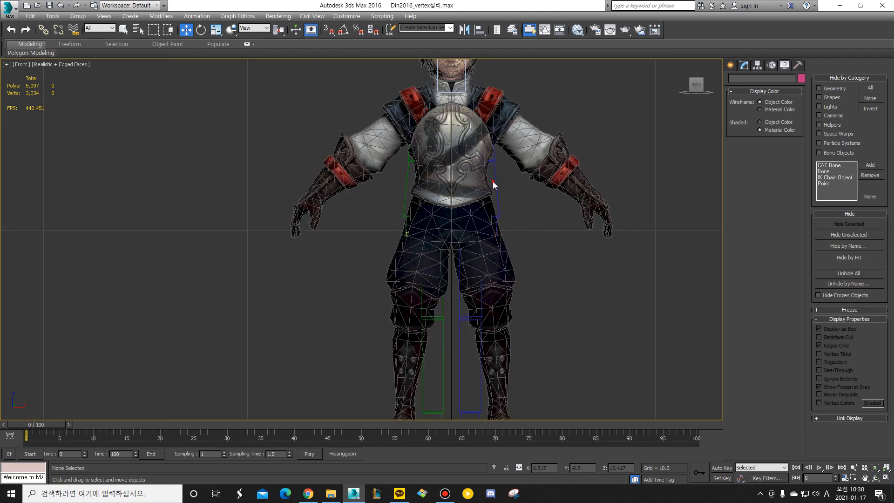
pyautogui.press('F3')
pyautogui.scroll(3, 480, 235)
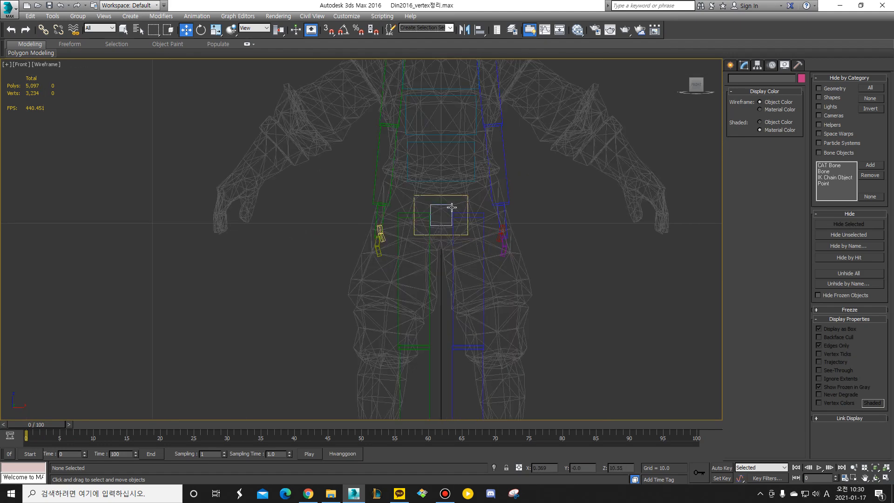
pyautogui.scroll(-3, 451, 207)
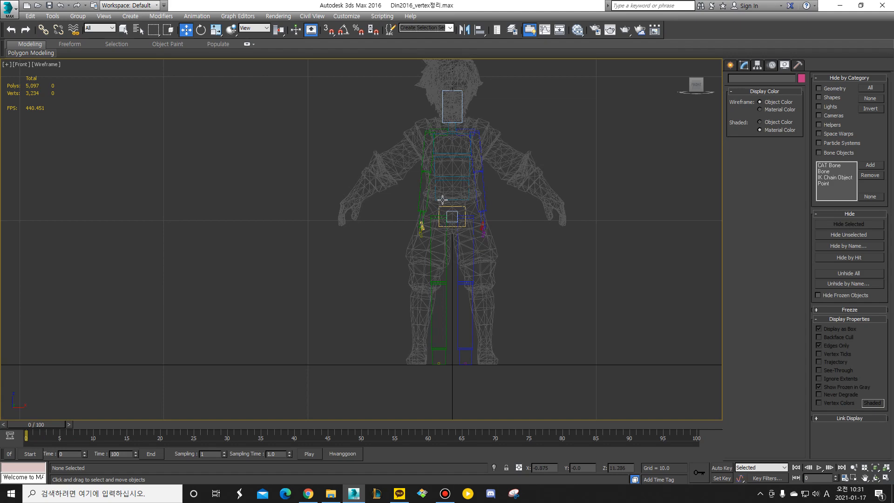
pyautogui.scroll(4, 447, 207)
pyautogui.click(473, 225)
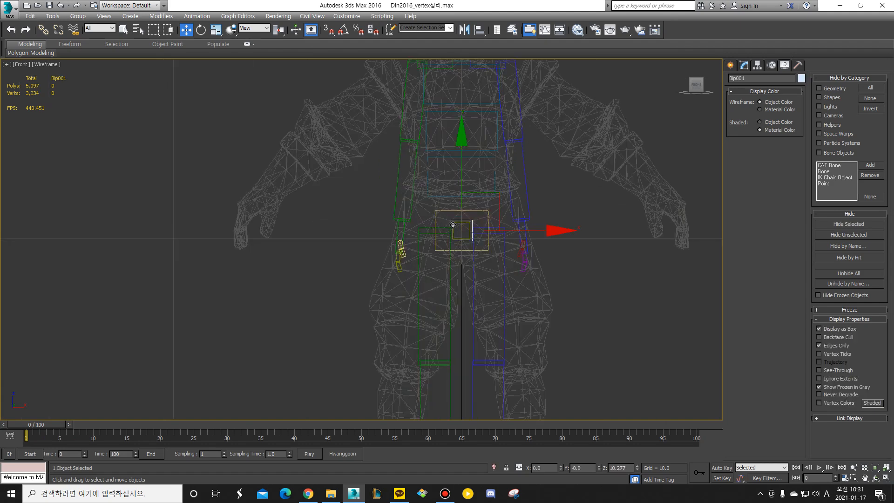
pyautogui.scroll(4, 474, 230)
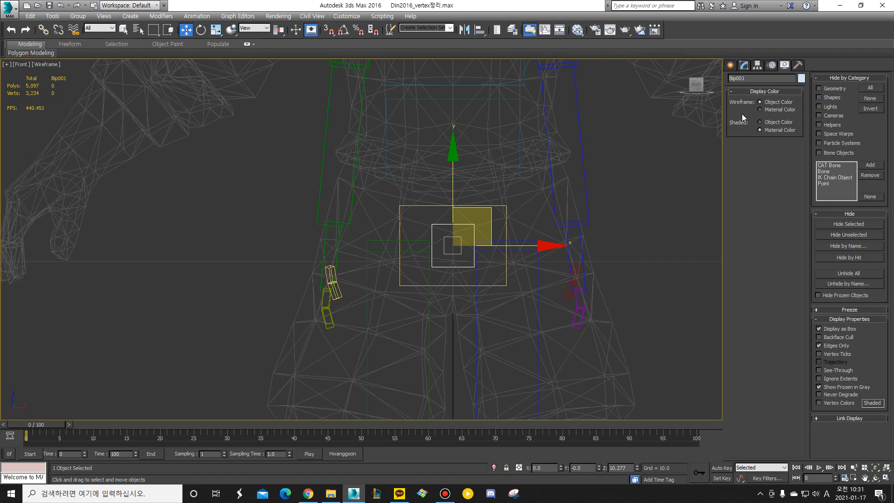
pyautogui.click(771, 68)
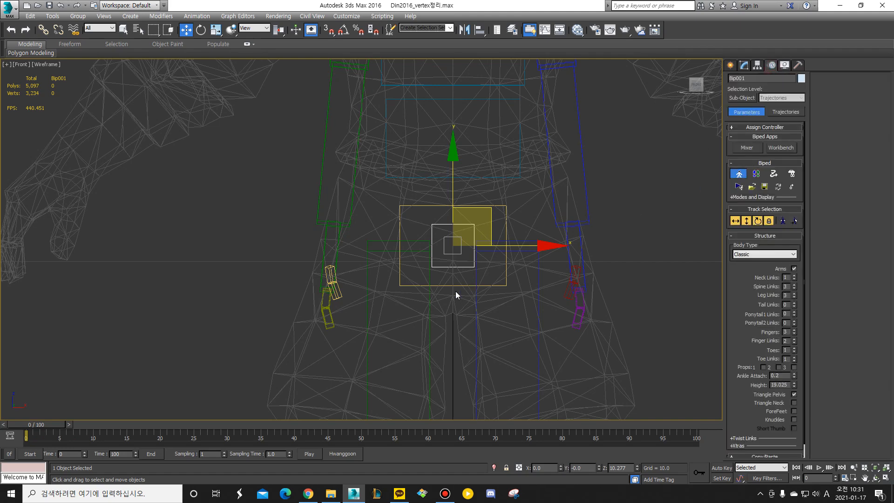
# Examine the Bip001 root's position against the character's hips in the front and left views.
pyautogui.scroll(-1, 505, 265)
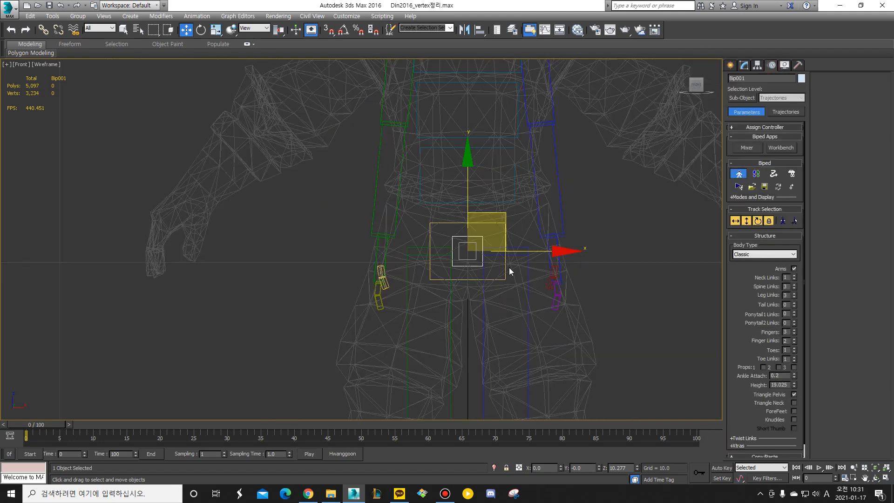
pyautogui.moveTo(507, 267); pyautogui.dragTo(498, 207, button='middle')
pyautogui.scroll(1, 462, 211)
pyautogui.scroll(1, 463, 210)
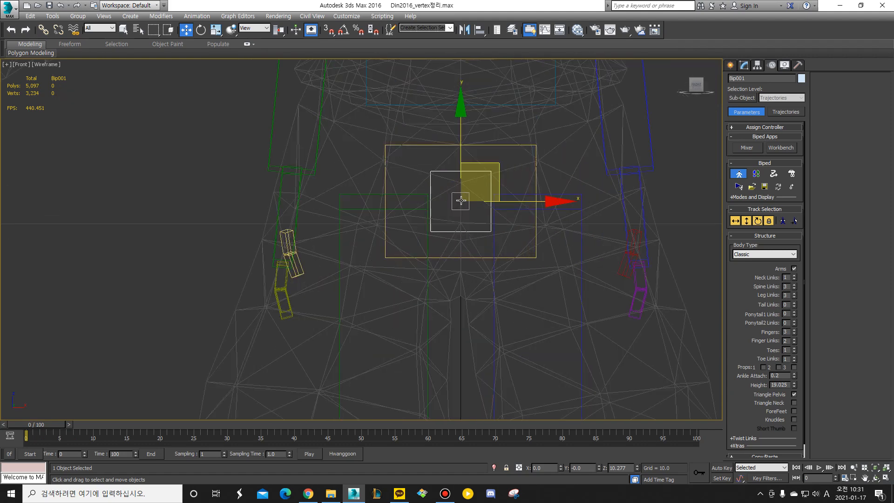
pyautogui.press('l')
pyautogui.scroll(2, 442, 184)
pyautogui.moveTo(443, 108); pyautogui.dragTo(427, 169, button='middle')
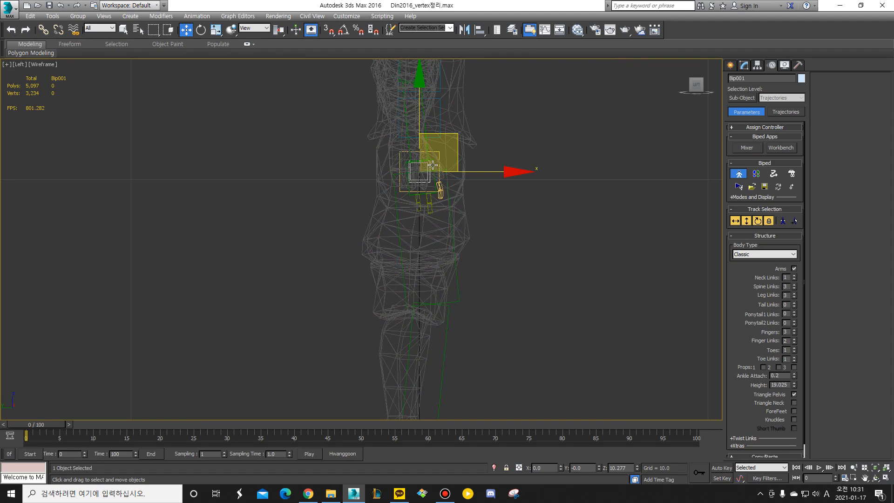
# Select the Bip001 Pelvis bone in the front view and show the character shaded with edged faces.
pyautogui.press('f')
pyautogui.scroll(-2, 504, 234)
pyautogui.moveTo(502, 222)
pyautogui.mouseDown(button='middle')
pyautogui.moveTo(491, 169)
pyautogui.moveTo(497, 161)
pyautogui.moveTo(485, 196)
pyautogui.moveTo(491, 227)
pyautogui.mouseUp(button='middle')
pyautogui.click(492, 128)
pyautogui.scroll(-2, 494, 140)
pyautogui.scroll(2, 485, 195)
pyautogui.press('F3')
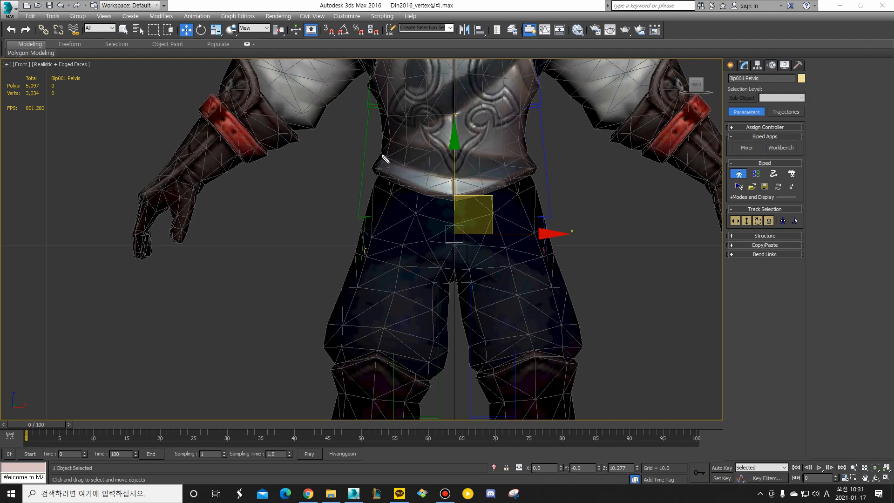
pyautogui.moveTo(383, 157)
pyautogui.mouseDown()
pyautogui.moveTo(375, 184)
pyautogui.moveTo(429, 238)
pyautogui.moveTo(455, 283)
pyautogui.moveTo(511, 201)
pyautogui.moveTo(536, 191)
pyautogui.moveTo(532, 163)
pyautogui.moveTo(438, 178)
pyautogui.moveTo(381, 161)
pyautogui.mouseUp()
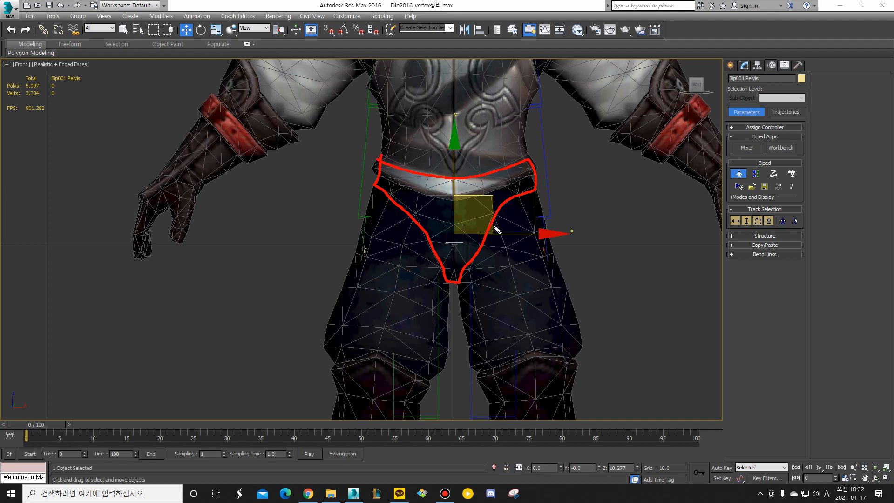
pyautogui.moveTo(457, 284)
pyautogui.mouseDown()
pyautogui.moveTo(474, 362)
pyautogui.moveTo(581, 355)
pyautogui.moveTo(553, 231)
pyautogui.moveTo(510, 222)
pyautogui.moveTo(468, 281)
pyautogui.mouseUp()
pyautogui.moveTo(491, 227)
pyautogui.mouseDown()
pyautogui.moveTo(499, 238)
pyautogui.moveTo(488, 242)
pyautogui.moveTo(492, 229)
pyautogui.mouseUp()
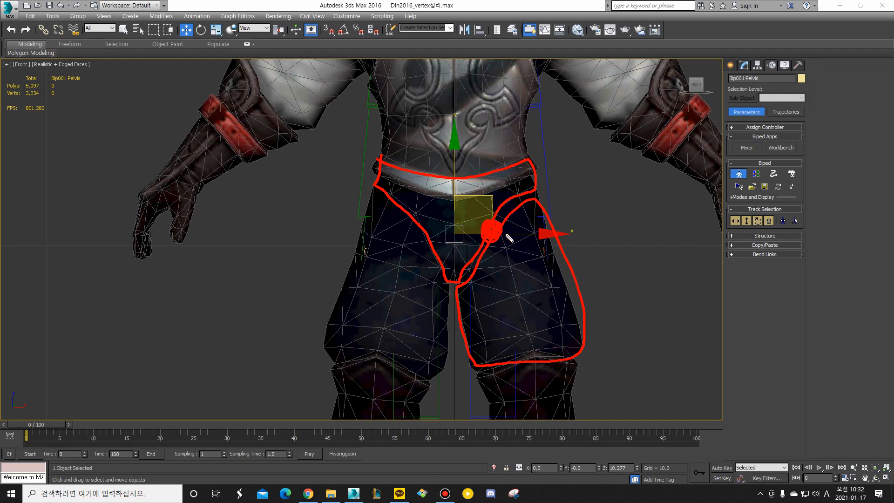
pyautogui.press('Escape')
# Set the Rotate reference coordinate system to Local and select the Bip001 L Thigh bone in the wireframe front view.
pyautogui.click(543, 221)
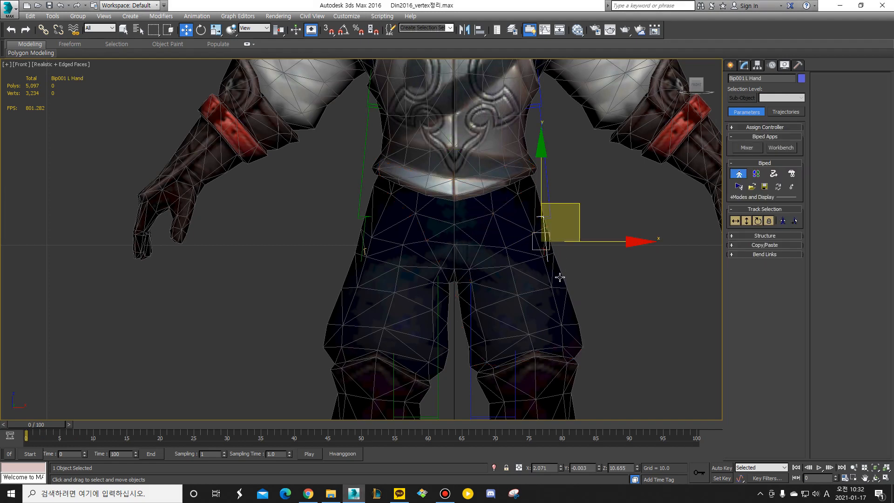
pyautogui.press('e')
pyautogui.keyDown('alt'); pyautogui.rightClick(536, 227); pyautogui.keyUp('alt')
pyautogui.click(552, 216)
pyautogui.press('F3')
pyautogui.click(513, 231)
pyautogui.scroll(2, 492, 232)
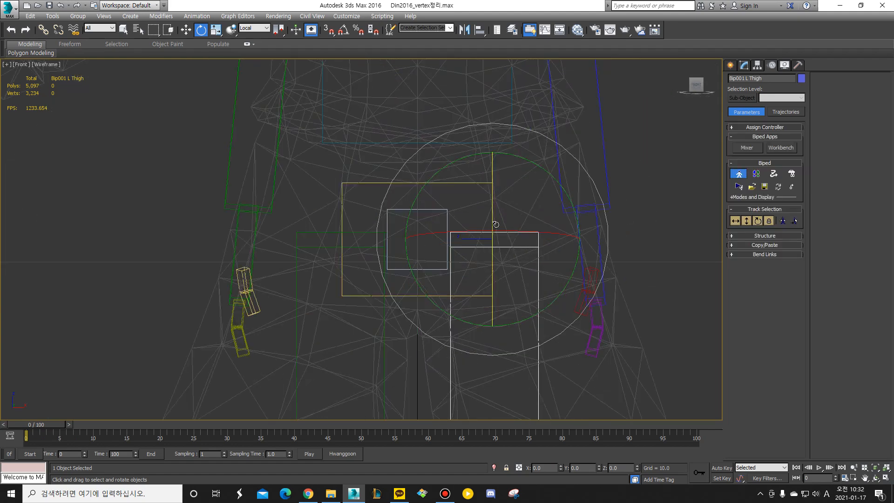
# Try rotating the Bip001 L Thigh in the front view, undo it and compare the hip area shaded and in wireframe.
pyautogui.press('p')
pyautogui.keyDown('alt'); pyautogui.moveTo(520, 243); pyautogui.dragTo(517, 238, button='middle'); pyautogui.keyUp('alt')
pyautogui.press('f')
pyautogui.moveTo(567, 279); pyautogui.dragTo(585, 247)
pyautogui.hotkey('ctrl', 'z')
pyautogui.press('F3')
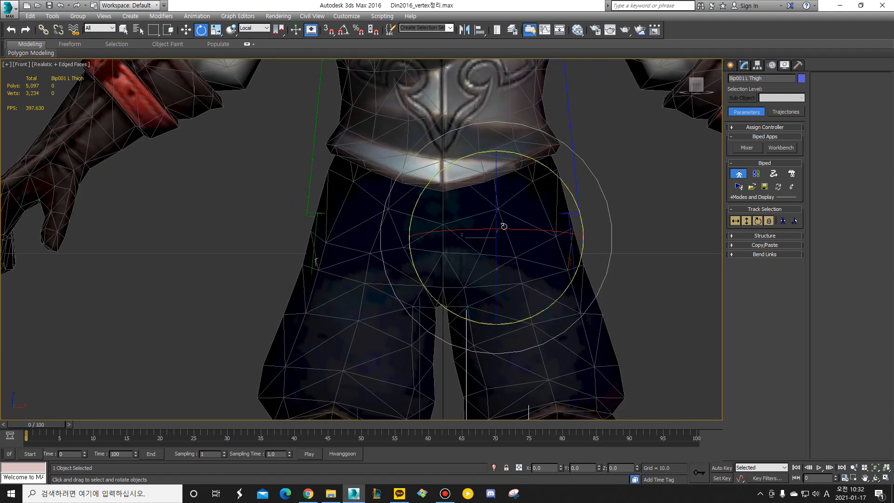
pyautogui.press('F3')
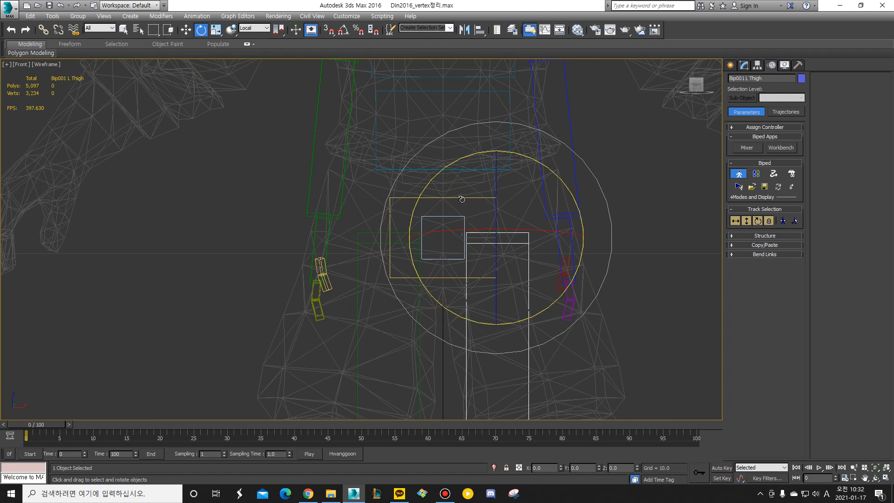
# Select the Bip001 Pelvis bone and set the Scale reference coordinate system to Local.
pyautogui.press('q')
pyautogui.click(463, 198)
pyautogui.press('r')
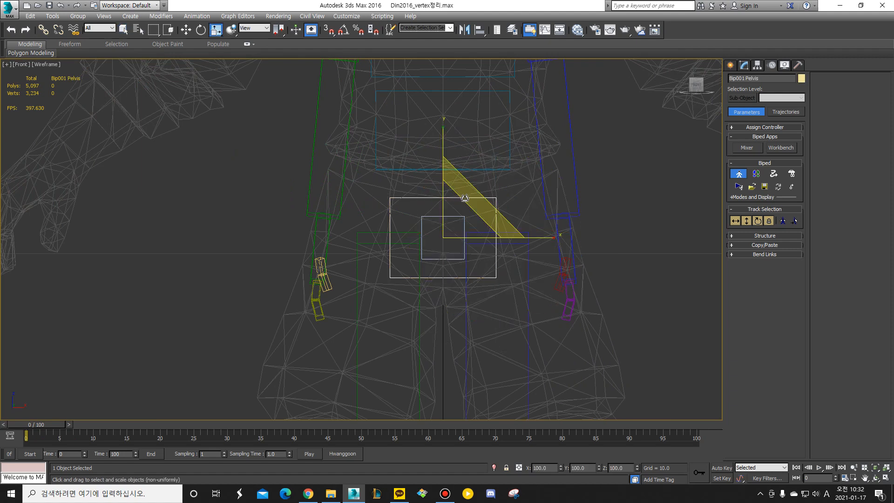
pyautogui.press('alt')
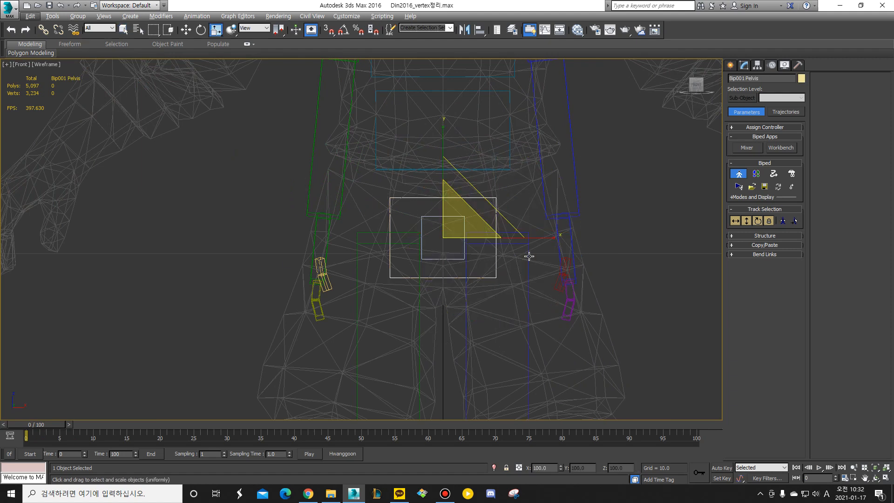
pyautogui.keyDown('alt'); pyautogui.rightClick(499, 194); pyautogui.keyUp('alt')
pyautogui.click(514, 186)
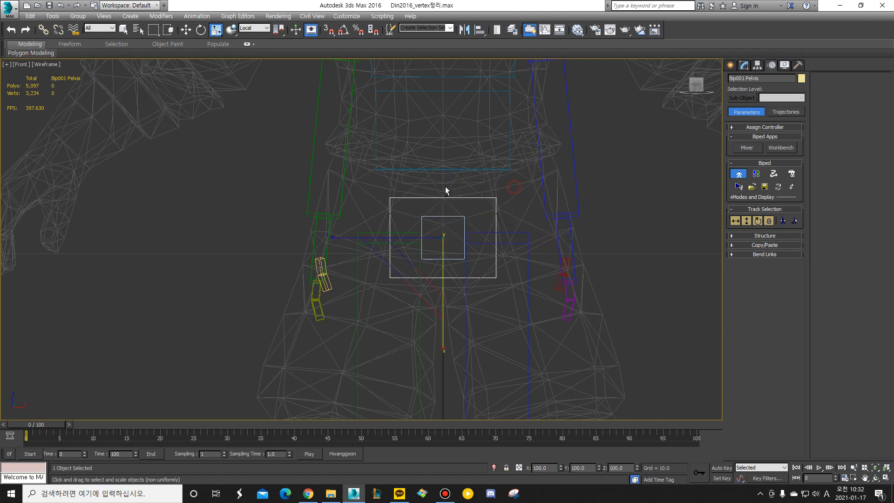
# Try scaling the Bip001 Pelvis in Local and World coordinates, undo the scaling and return to Local.
pyautogui.moveTo(485, 236); pyautogui.dragTo(336, 235)
pyautogui.hotkey('ctrl', 'z')
pyautogui.keyDown('alt'); pyautogui.rightClick(536, 201); pyautogui.keyUp('alt')
pyautogui.click(553, 166)
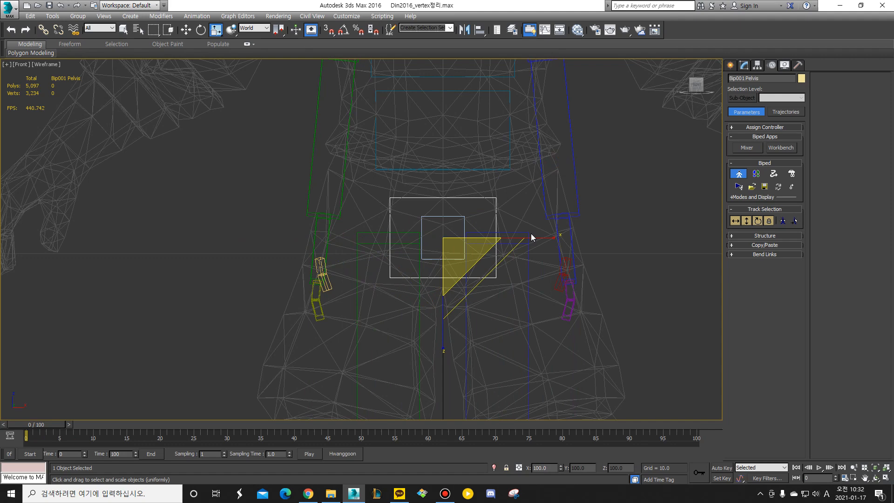
pyautogui.moveTo(532, 236); pyautogui.dragTo(465, 292)
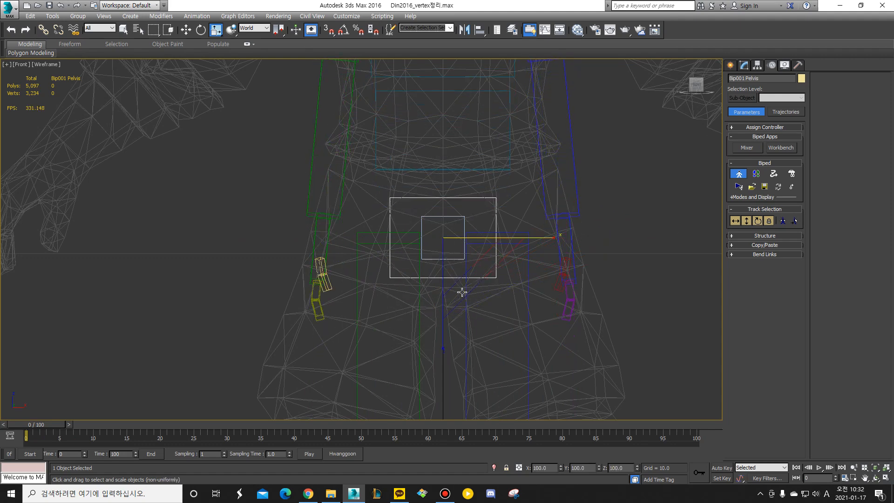
pyautogui.moveTo(443, 336); pyautogui.dragTo(441, 318)
pyautogui.hotkey('ctrl', 'z')
pyautogui.rightClick(516, 222)
pyautogui.click(524, 200)
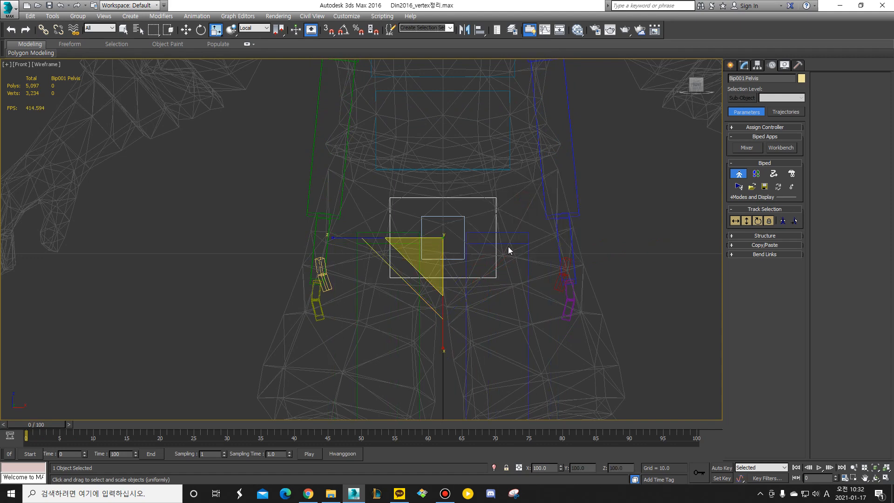
# Try widening the Bip001 Pelvis along its local Z axis to shift the thighs outward, and undo the scaling.
pyautogui.click(526, 235)
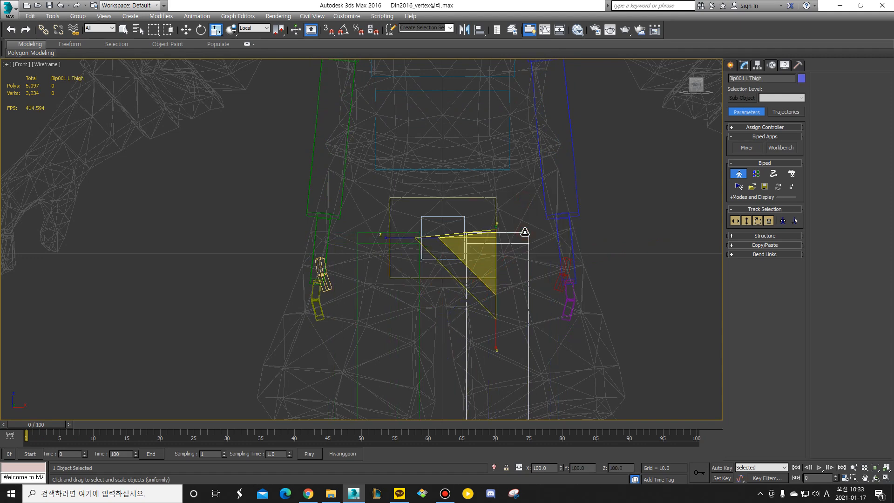
pyautogui.press('F3')
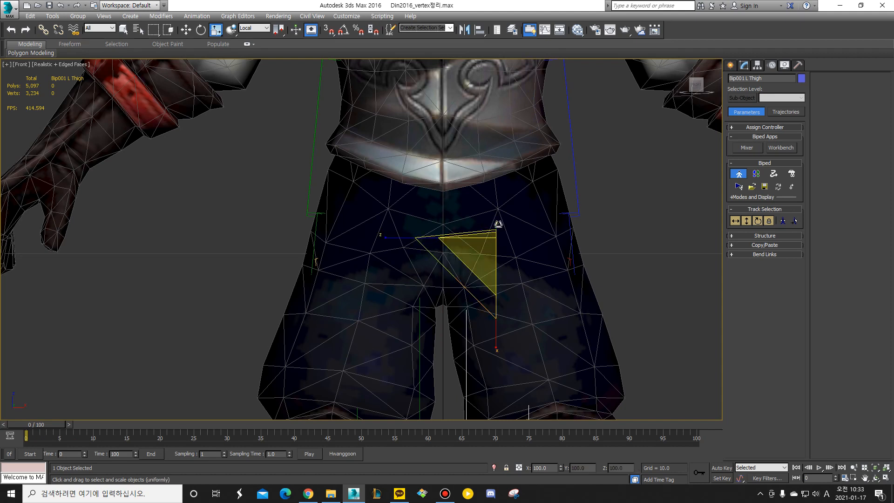
pyautogui.press('F3')
pyautogui.click(473, 198)
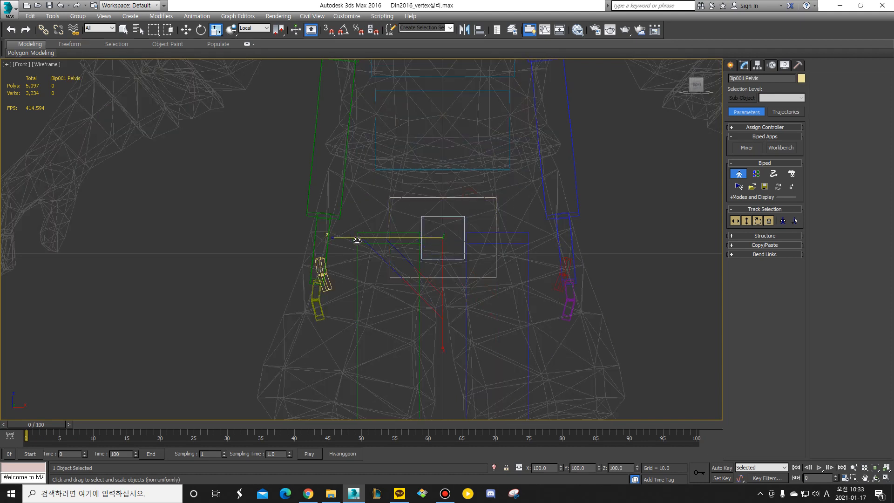
pyautogui.moveTo(348, 238); pyautogui.dragTo(296, 240)
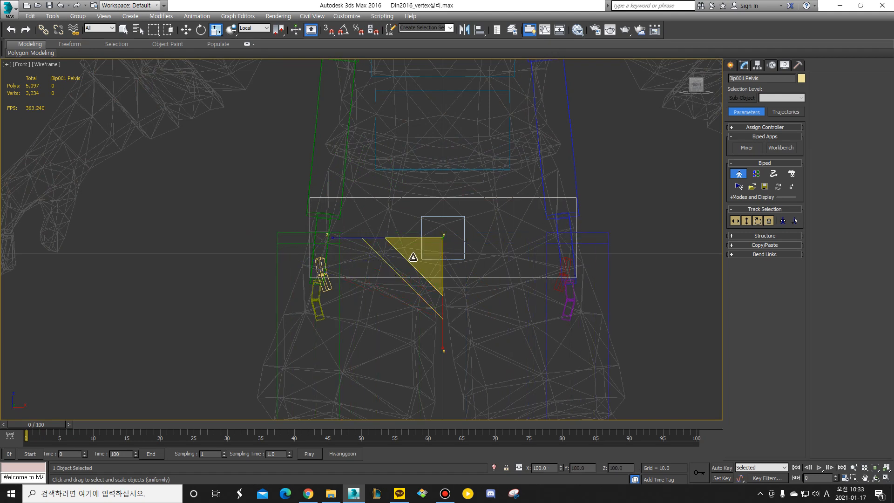
pyautogui.hotkey('ctrl', 'z')
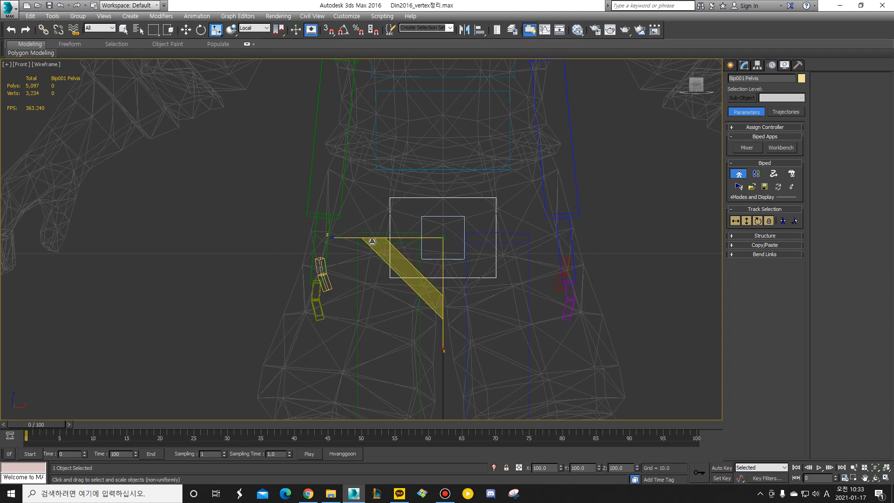
pyautogui.press('F3')
pyautogui.press('F3')
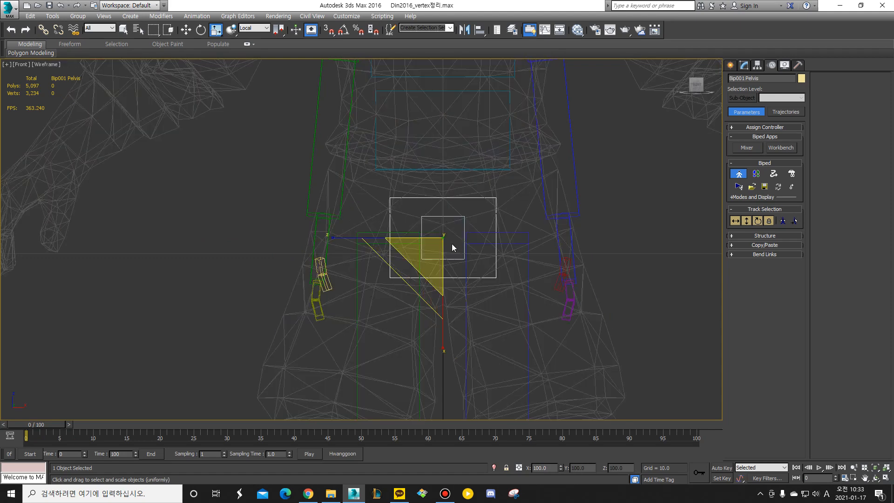
# Select the Bip001 root and raise it slightly within the hips to a Z position of about 10.454.
pyautogui.click(448, 215)
pyautogui.click(453, 211)
pyautogui.press('w')
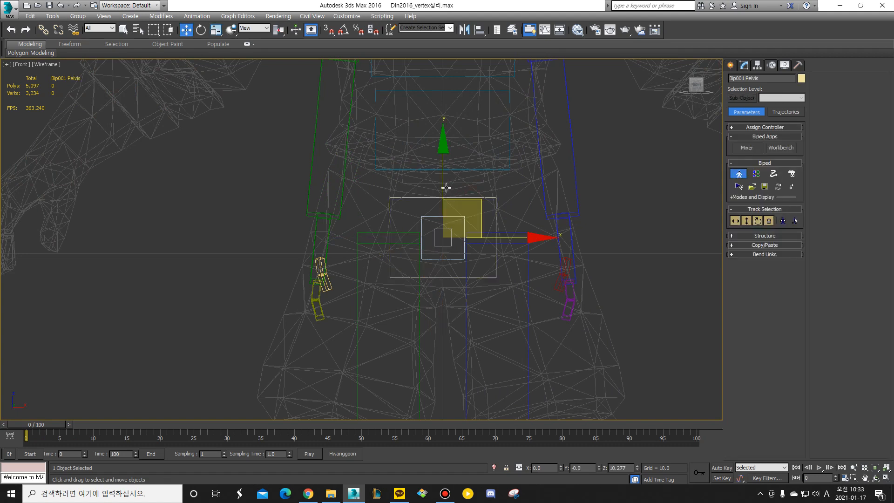
pyautogui.click(451, 214)
pyautogui.moveTo(442, 189); pyautogui.dragTo(441, 178)
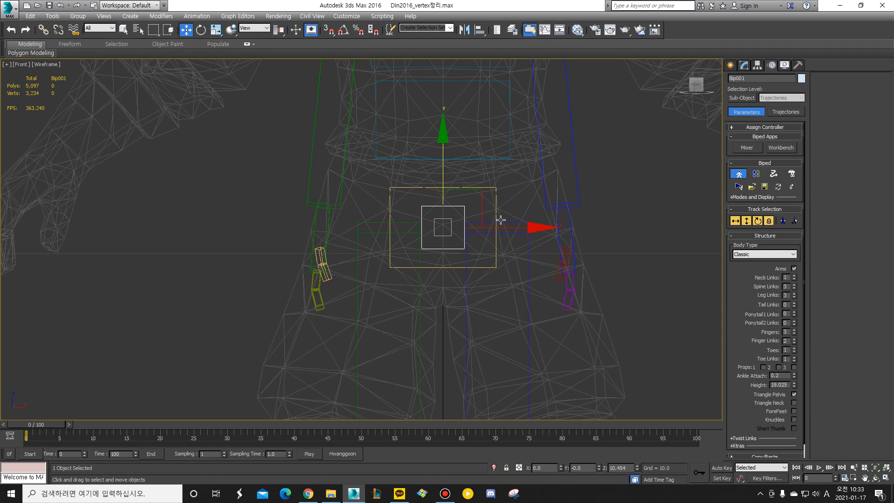
# Scale the Bip001 Pelvis taller along its local X axis in the front view to match the character's pelvis area.
pyautogui.click(458, 188)
pyautogui.press('r')
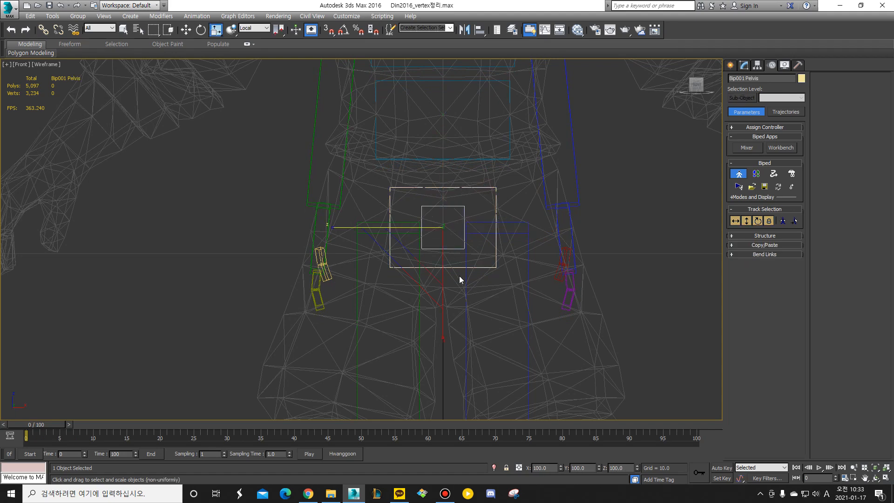
pyautogui.press('F3')
pyautogui.press('F3')
pyautogui.moveTo(443, 325)
pyautogui.mouseDown()
pyautogui.moveTo(442, 315)
pyautogui.moveTo(449, 333)
pyautogui.moveTo(449, 309)
pyautogui.moveTo(445, 333)
pyautogui.mouseUp()
pyautogui.press('F3')
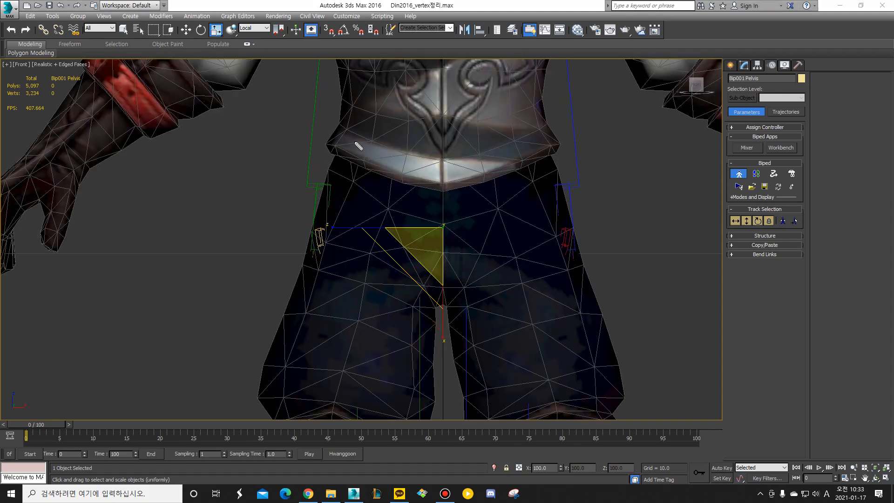
pyautogui.moveTo(348, 135)
pyautogui.mouseDown()
pyautogui.moveTo(332, 169)
pyautogui.moveTo(541, 141)
pyautogui.mouseUp()
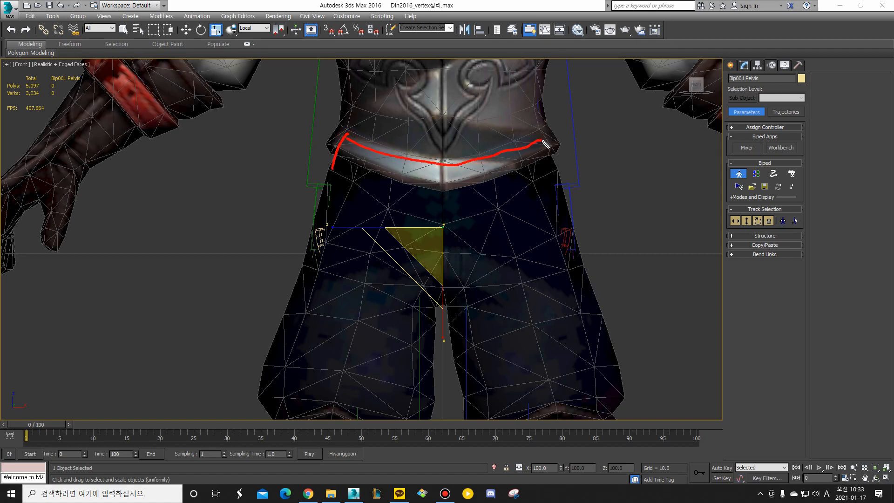
pyautogui.press('Escape')
pyautogui.press('F3')
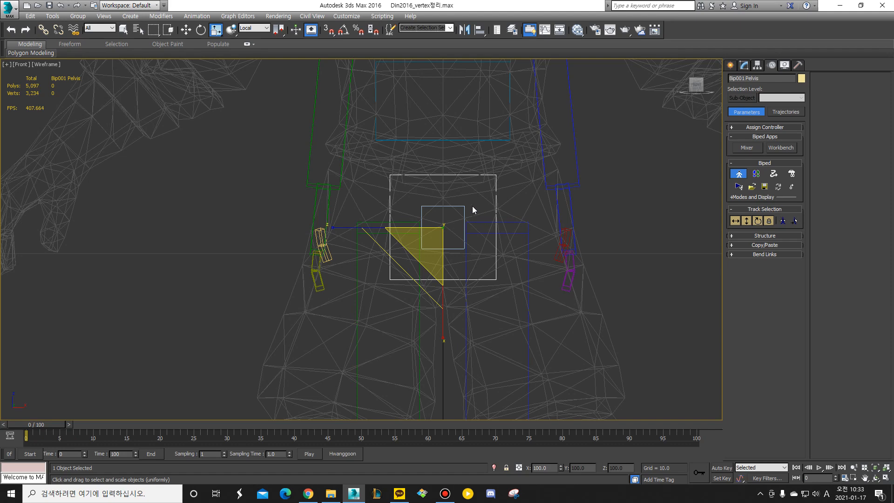
# Scale the Bip001 Pelvis deeper along its local Y axis in the left view to span the hip mesh front to back.
pyautogui.press('l')
pyautogui.press('F3')
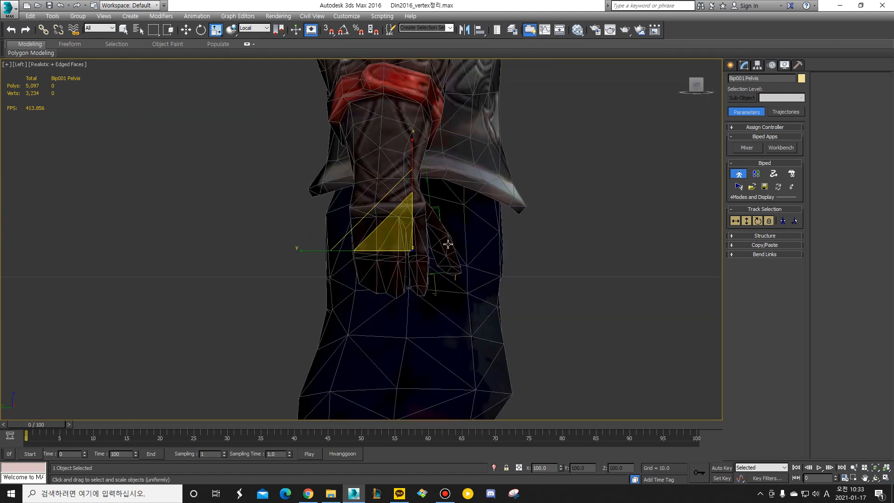
pyautogui.press('F3')
pyautogui.moveTo(326, 251)
pyautogui.mouseDown()
pyautogui.moveTo(294, 252)
pyautogui.moveTo(327, 253)
pyautogui.mouseUp()
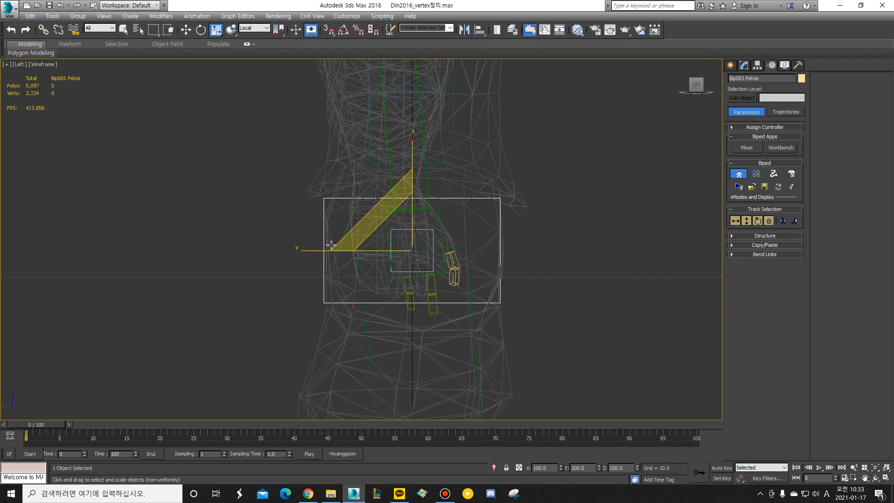
pyautogui.moveTo(324, 251); pyautogui.dragTo(323, 253)
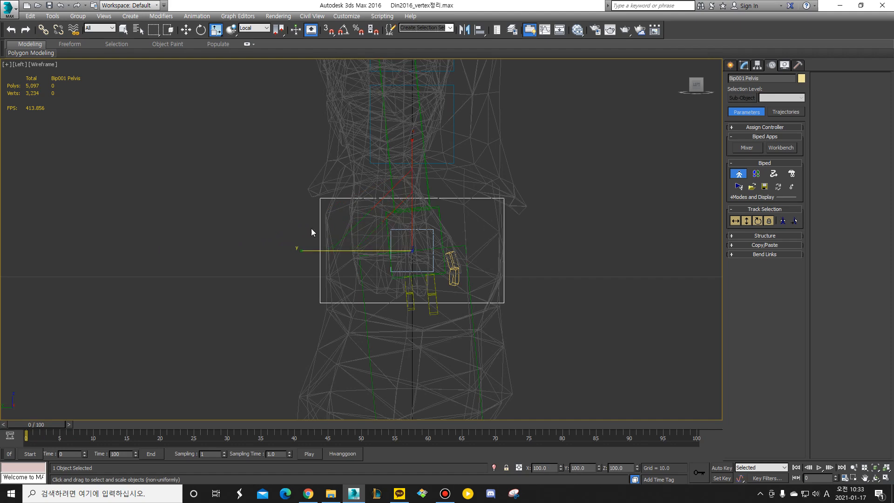
# Examine the fit of the Bip001 Pelvis against the hips in the front view, in shaded and wireframe display.
pyautogui.press('f')
pyautogui.press('F3')
pyautogui.scroll(-4, 508, 231)
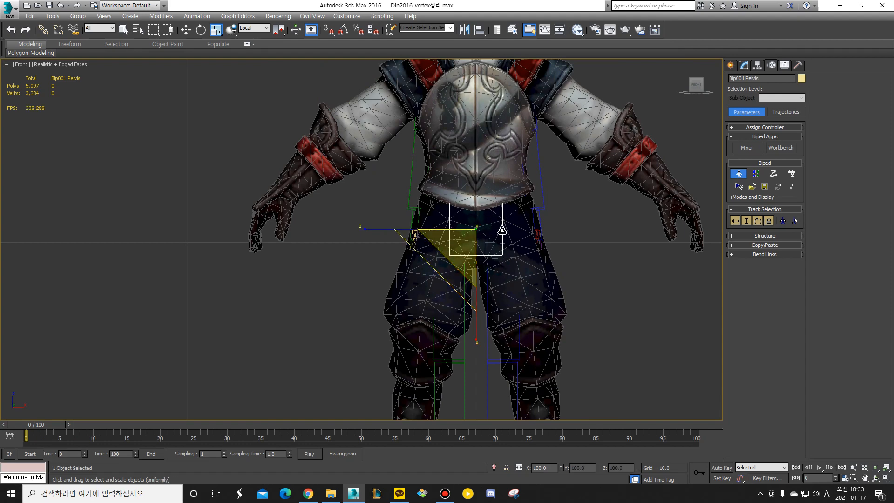
pyautogui.scroll(2, 476, 236)
pyautogui.scroll(3, 490, 241)
pyautogui.scroll(-2, 446, 230)
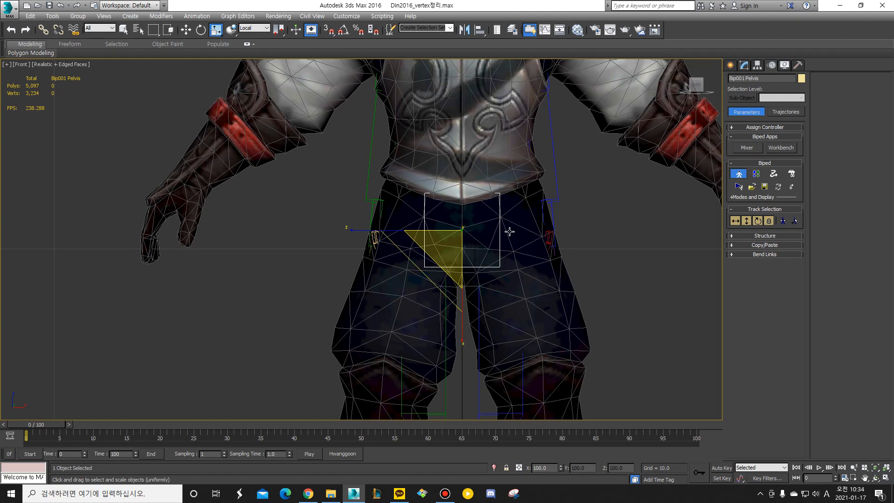
pyautogui.press('F3')
pyautogui.press('F3')
pyautogui.press('F3')
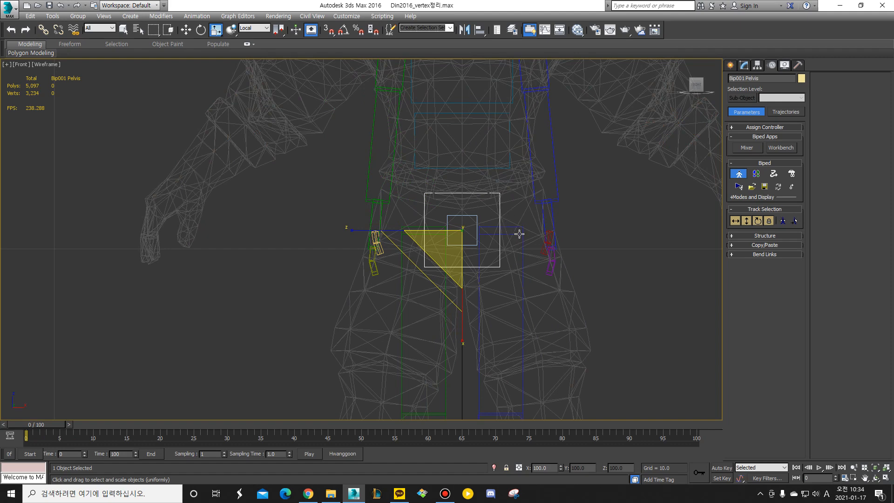
# Rotate the Bip001 L Thigh outward along the character's left leg and widen it along its local Z axis.
pyautogui.click(520, 236)
pyautogui.press('F3')
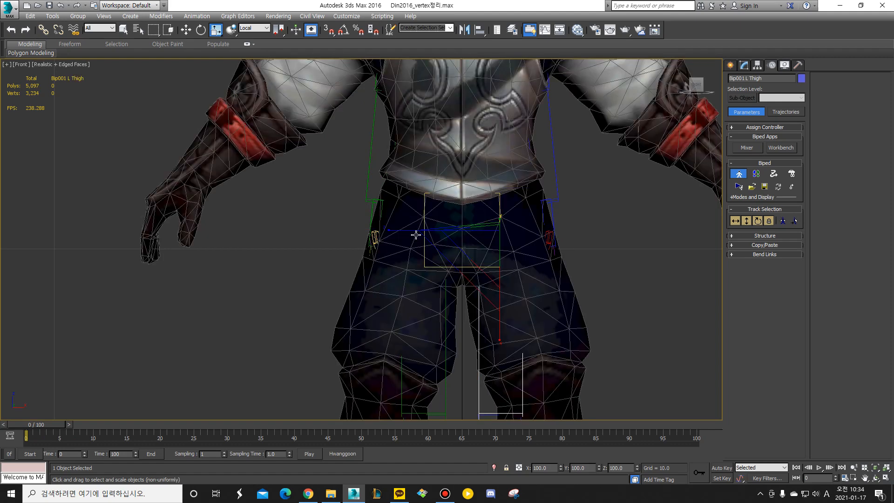
pyautogui.press('F3')
pyautogui.scroll(-3, 535, 235)
pyautogui.moveTo(535, 236); pyautogui.dragTo(524, 180, button='middle')
pyautogui.press('e')
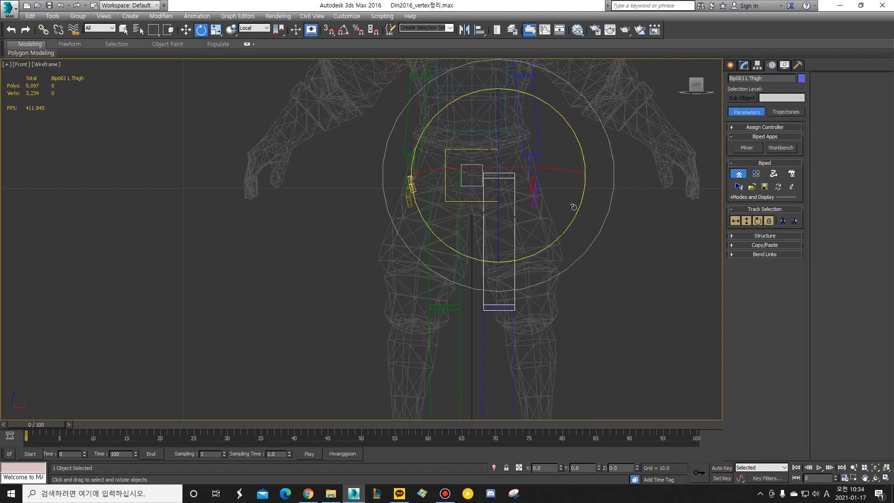
pyautogui.moveTo(581, 209); pyautogui.dragTo(585, 202)
pyautogui.moveTo(586, 198); pyautogui.dragTo(585, 203)
pyautogui.press('r')
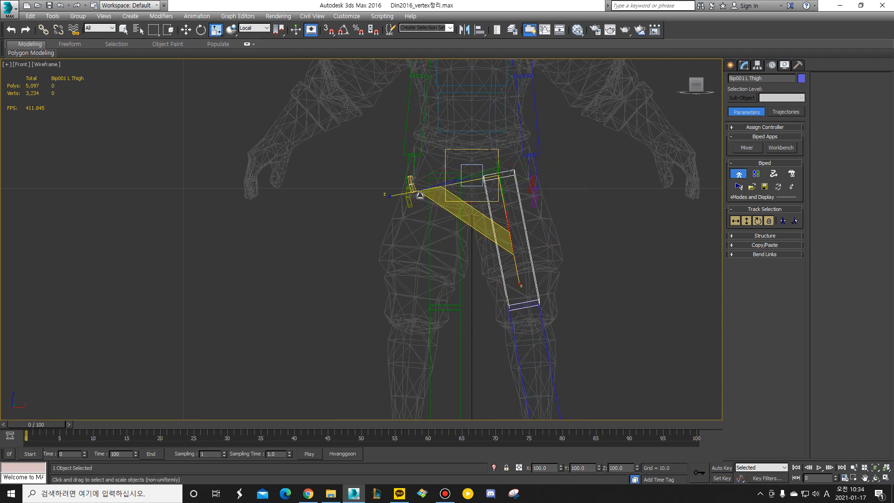
pyautogui.moveTo(407, 191); pyautogui.dragTo(367, 207)
# Refine the Bip001 L Thigh's rotation and scale its thickness in the perspective view to fit the leg mesh.
pyautogui.press('p')
pyautogui.keyDown('alt'); pyautogui.moveTo(551, 218); pyautogui.dragTo(585, 225, button='middle'); pyautogui.keyUp('alt')
pyautogui.press('e')
pyautogui.moveTo(619, 213); pyautogui.dragTo(640, 196)
pyautogui.press('r')
pyautogui.moveTo(661, 157); pyautogui.dragTo(677, 158)
pyautogui.keyDown('alt'); pyautogui.moveTo(678, 157); pyautogui.dragTo(515, 212, button='middle'); pyautogui.keyUp('alt')
pyautogui.press('f')
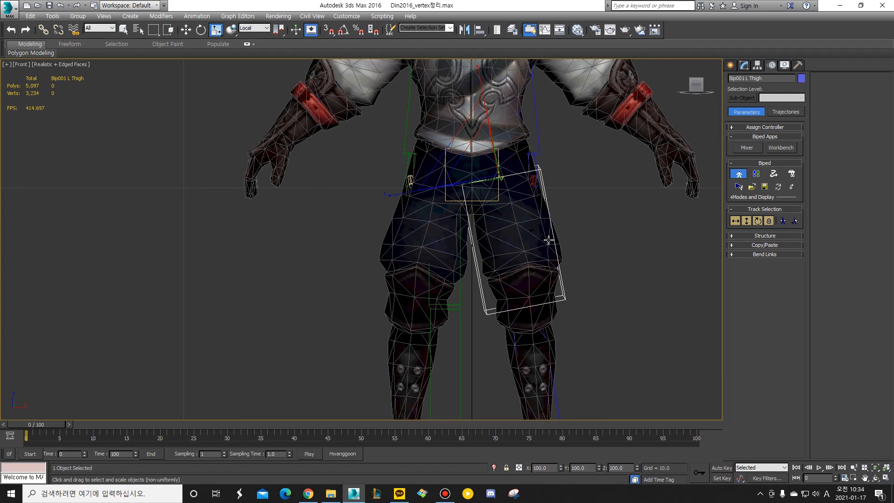
pyautogui.moveTo(548, 287); pyautogui.dragTo(550, 238, button='middle')
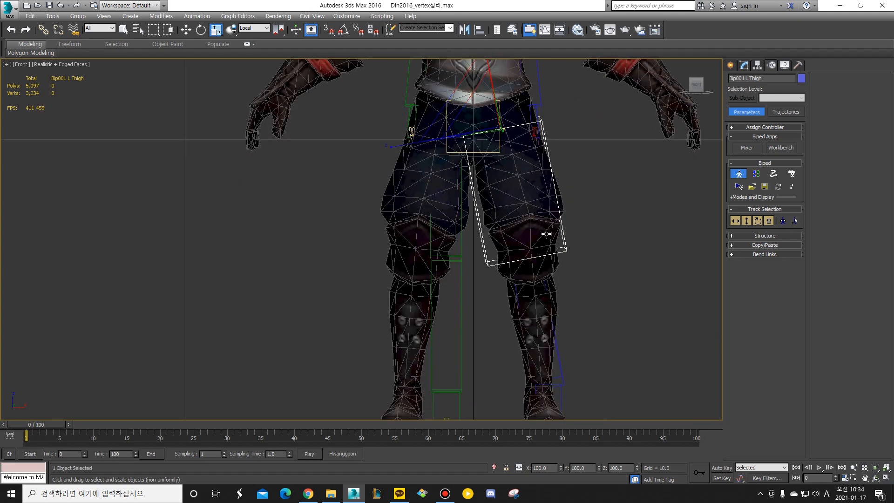
# Examine the lower end of the Bip001 L Thigh against the knee in the perspective and front views.
pyautogui.press('p')
pyautogui.keyDown('alt'); pyautogui.moveTo(560, 269); pyautogui.dragTo(535, 257, button='middle'); pyautogui.keyUp('alt')
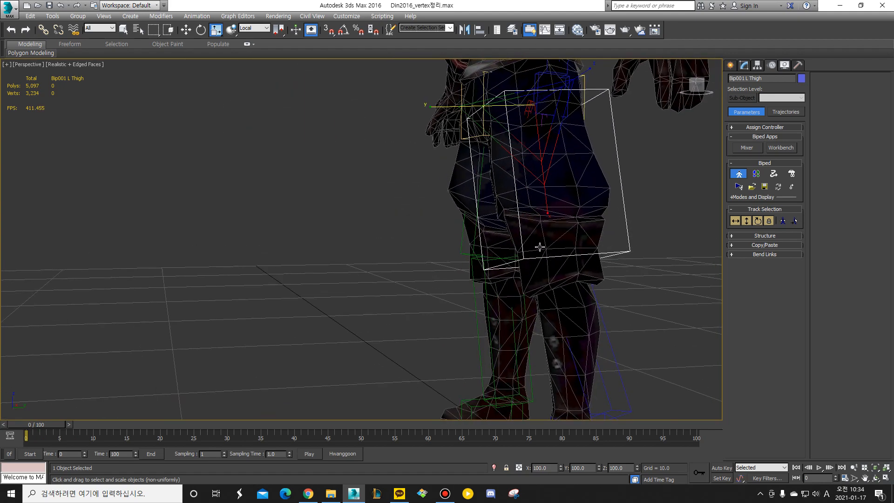
pyautogui.press('f')
pyautogui.scroll(2, 538, 250)
pyautogui.moveTo(474, 250); pyautogui.dragTo(584, 241)
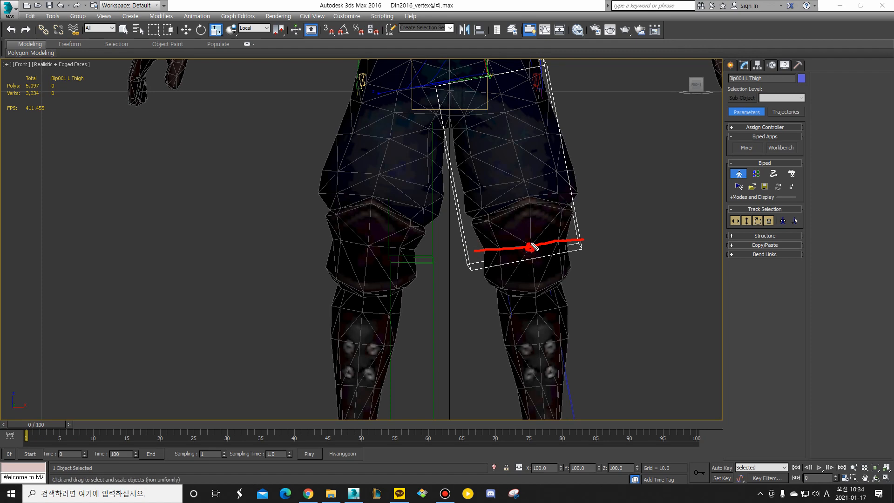
pyautogui.moveTo(570, 334); pyautogui.dragTo(533, 346)
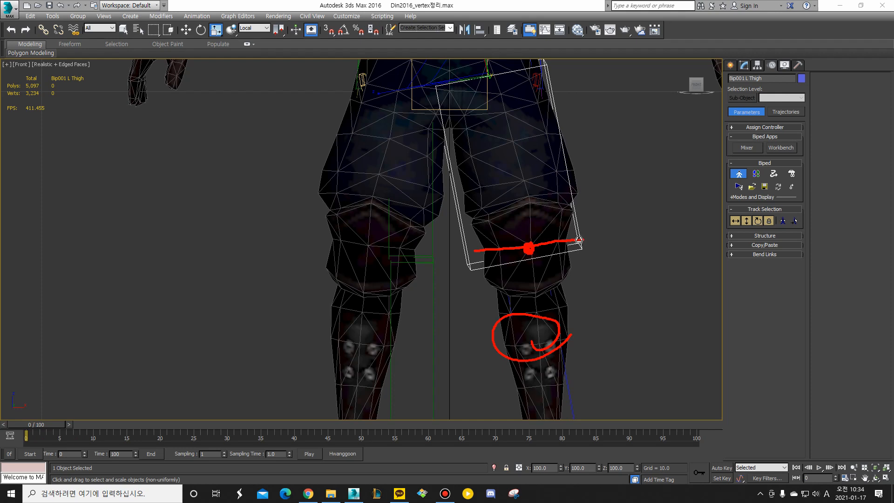
pyautogui.press('Escape')
# Scale the Bip001 L Thigh slightly along its local X axis to bring its lower end toward the knee.
pyautogui.click(568, 387)
pyautogui.press('e')
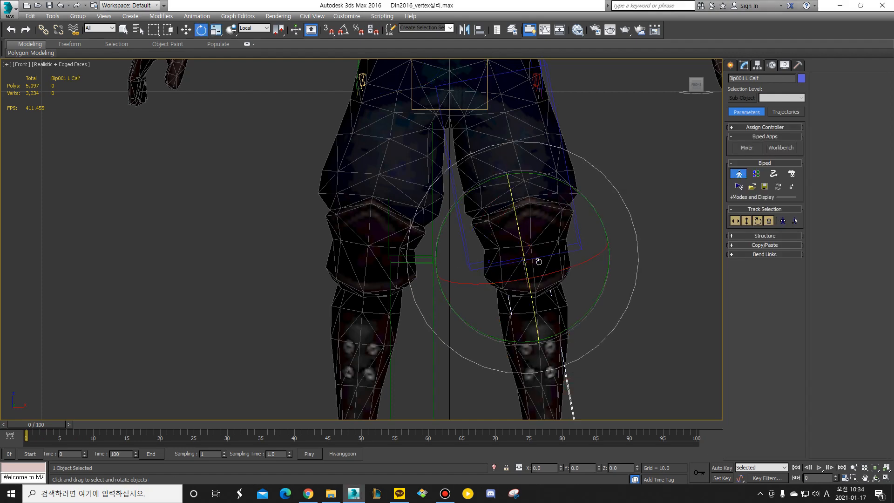
pyautogui.click(577, 241)
pyautogui.moveTo(549, 191); pyautogui.dragTo(550, 285, button='middle')
pyautogui.press('r')
pyautogui.moveTo(475, 72); pyautogui.dragTo(479, 74)
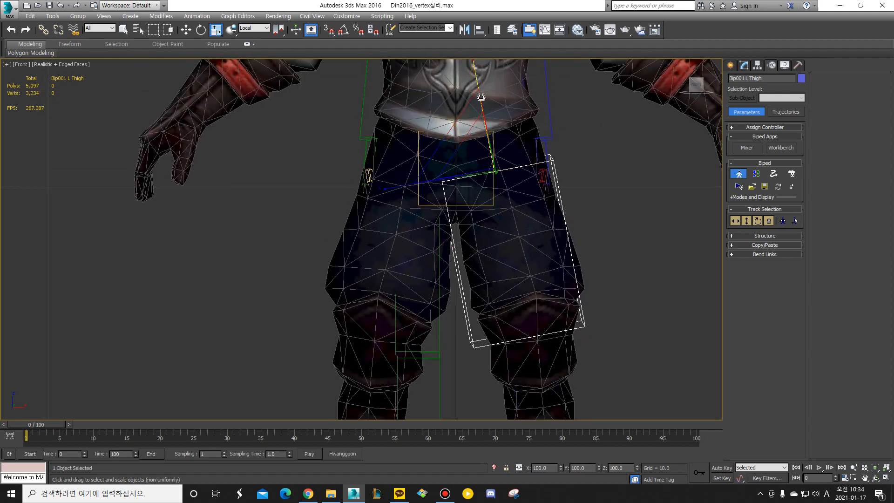
# Examine how the Bip001 L Calf lines up with the lower leg mesh in the perspective and front views.
pyautogui.press('pagedown')
pyautogui.moveTo(580, 270); pyautogui.dragTo(599, 200, button='middle')
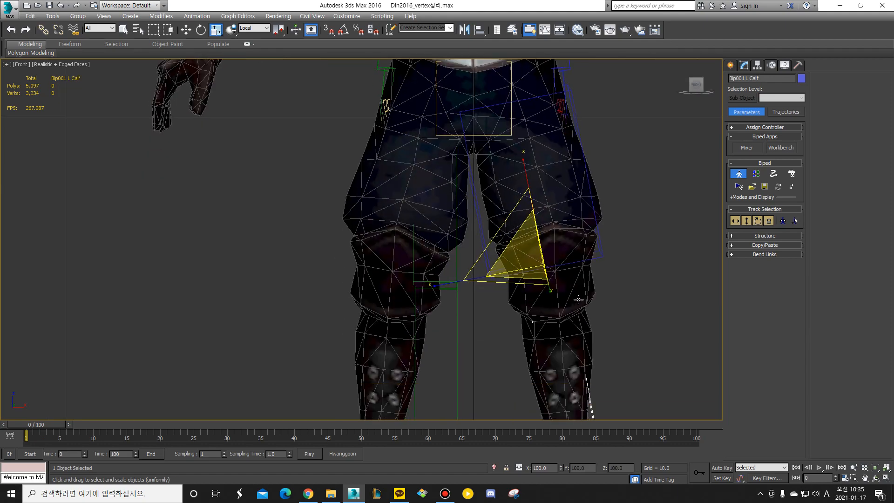
pyautogui.press('e')
pyautogui.press('p')
pyautogui.keyDown('alt'); pyautogui.moveTo(565, 263); pyautogui.dragTo(473, 292, button='middle'); pyautogui.keyUp('alt')
pyautogui.moveTo(557, 297); pyautogui.dragTo(567, 222, button='middle')
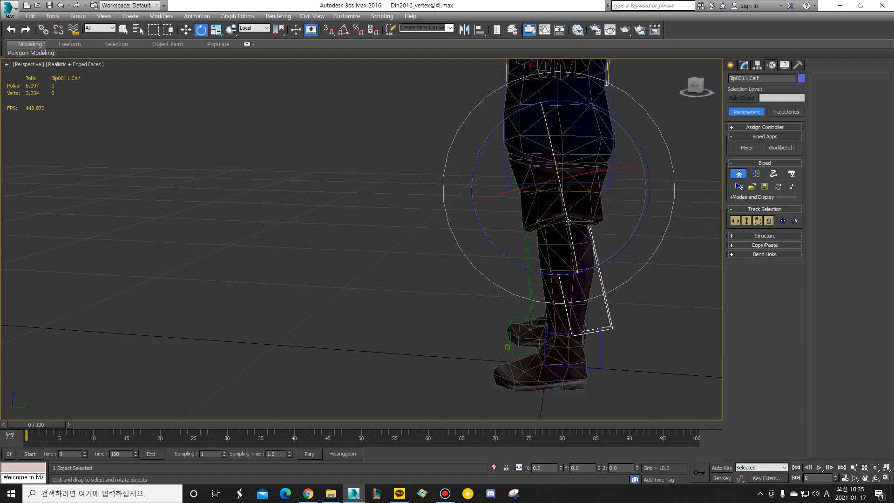
pyautogui.press('f')
pyautogui.scroll(-2, 505, 206)
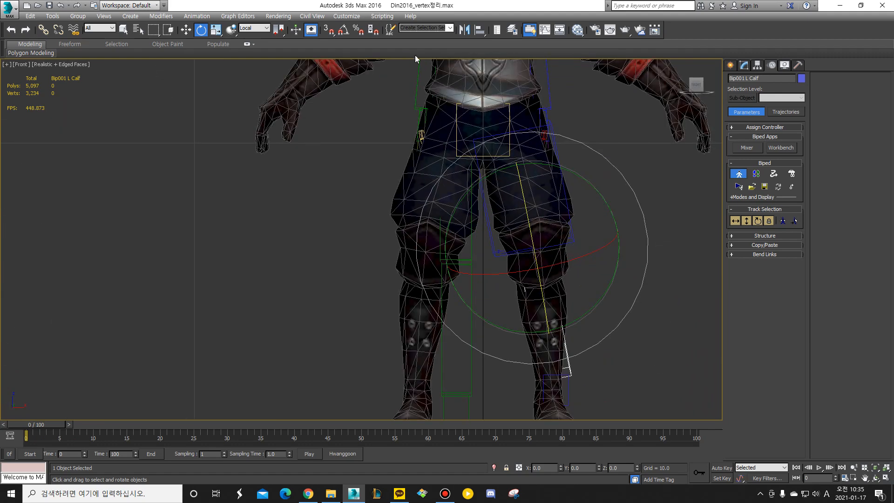
# Assign the Shift+R hotkey to the Right View action in the keyboard customization.
pyautogui.click(355, 20)
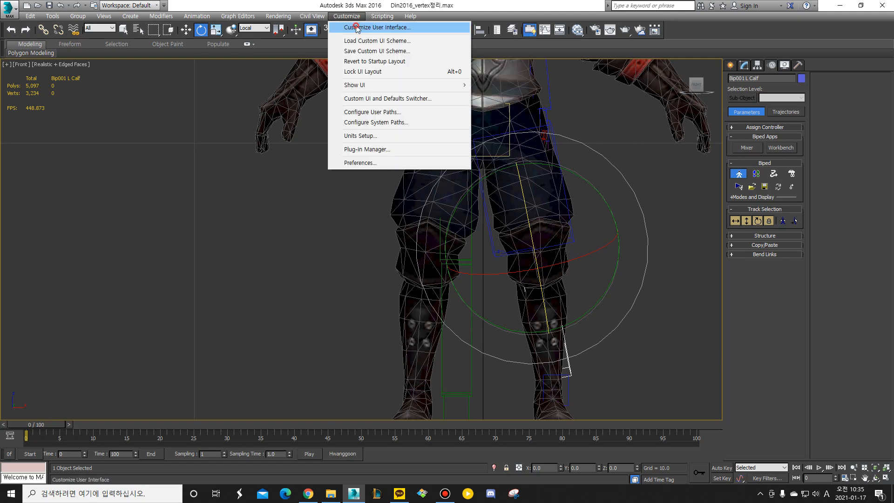
pyautogui.click(356, 27)
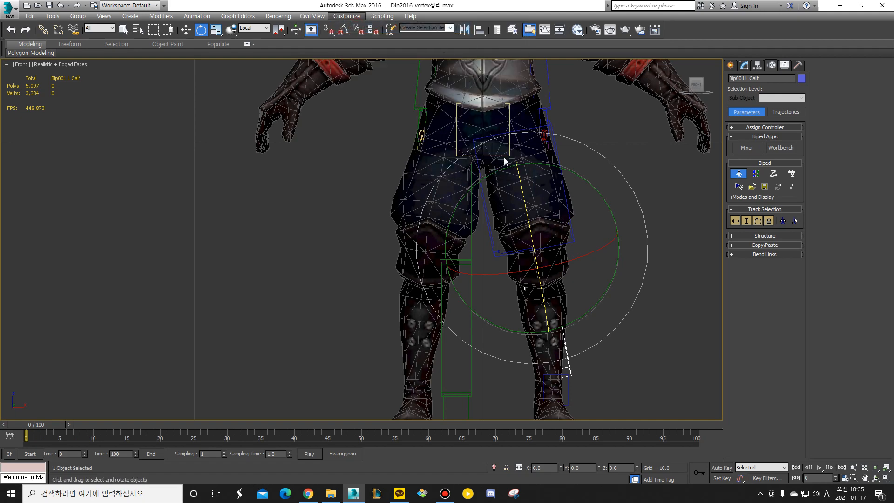
pyautogui.scroll(-20, 361, 205)
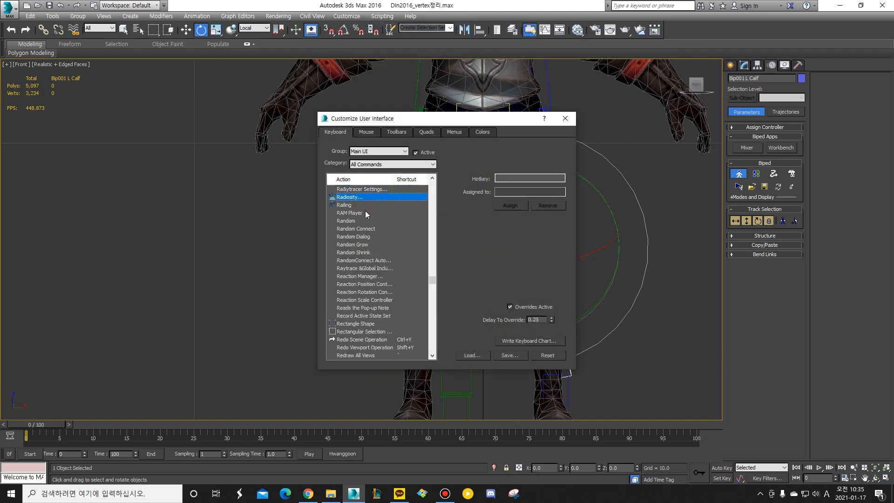
pyautogui.scroll(-15, 362, 303)
pyautogui.scroll(-15, 361, 294)
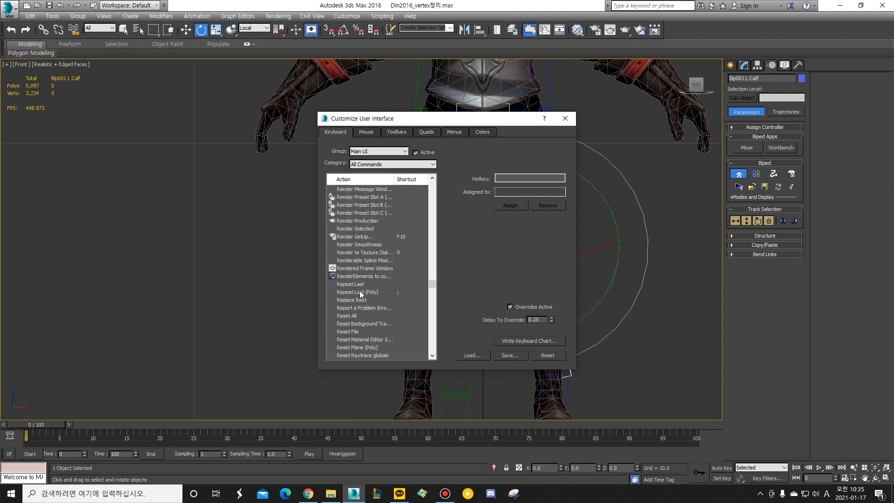
pyautogui.scroll(-6, 354, 253)
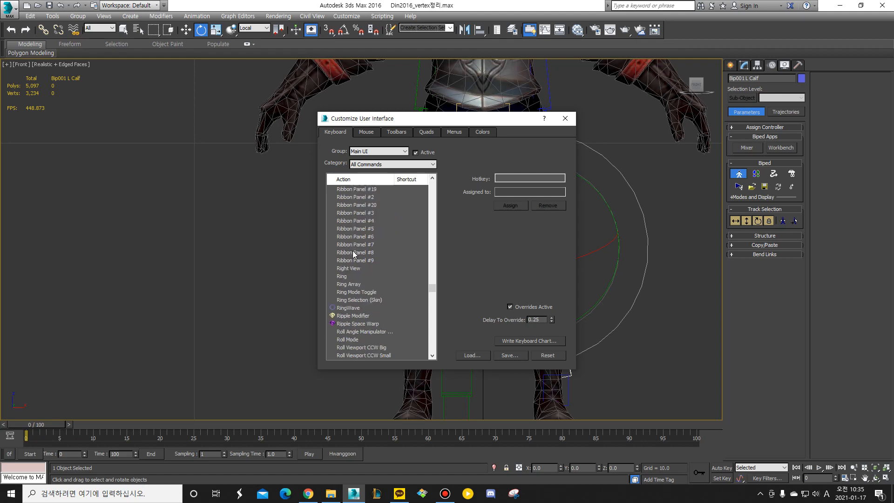
pyautogui.click(349, 268)
pyautogui.click(530, 178)
pyautogui.hotkey('shift', 'r')
pyautogui.click(510, 205)
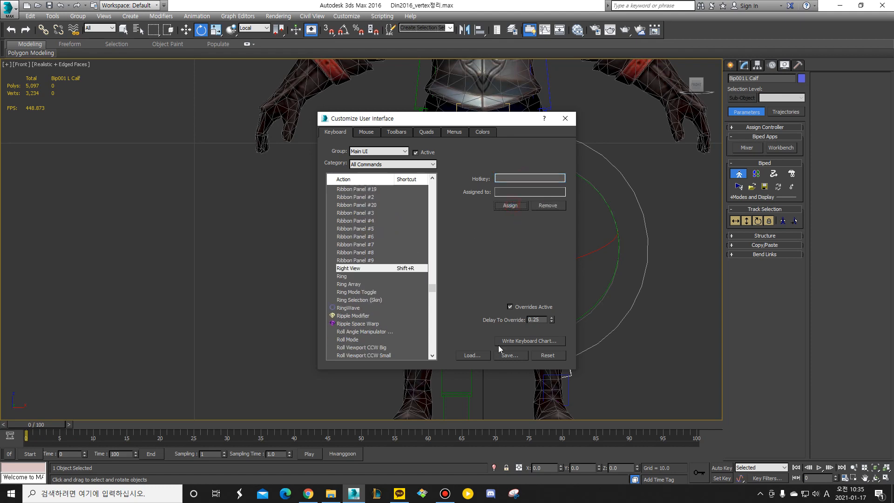
pyautogui.click(564, 119)
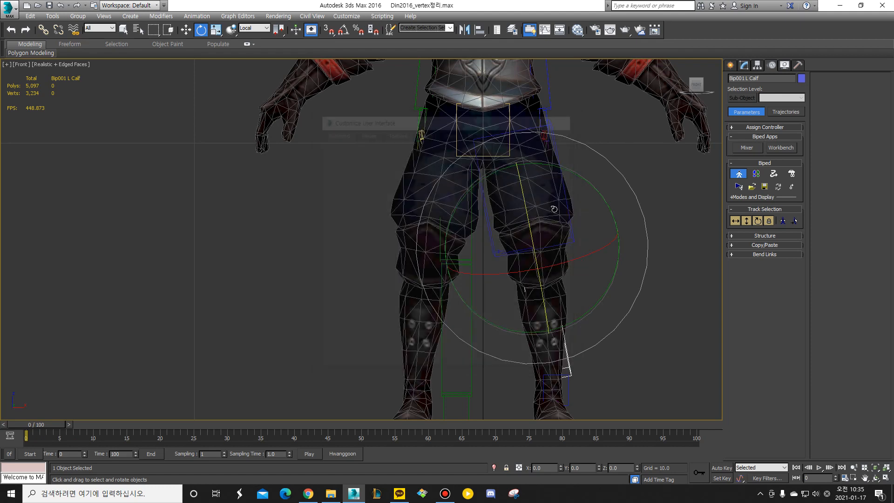
# Move the Bip001 L Calf forward in the right view so it sits inside the lower leg mesh.
pyautogui.moveTo(565, 223); pyautogui.dragTo(540, 196, button='middle')
pyautogui.hotkey('shift', 'r')
pyautogui.scroll(-5, 455, 169)
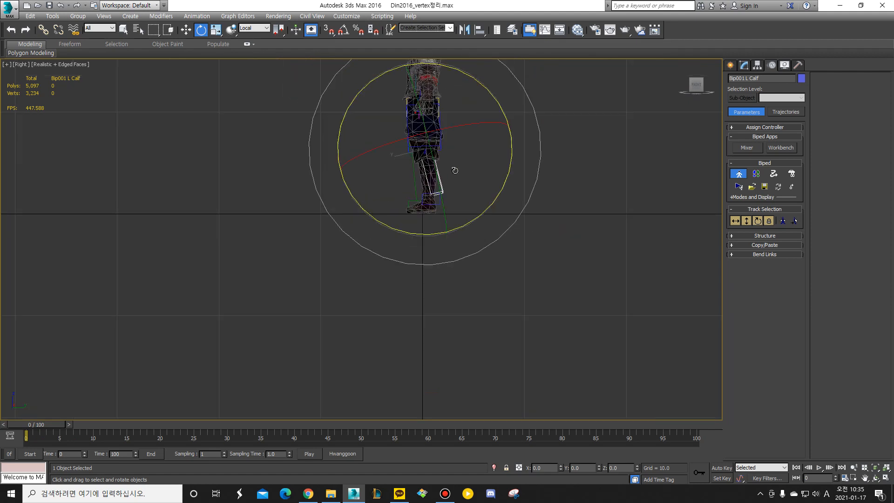
pyautogui.scroll(5, 439, 221)
pyautogui.press('w')
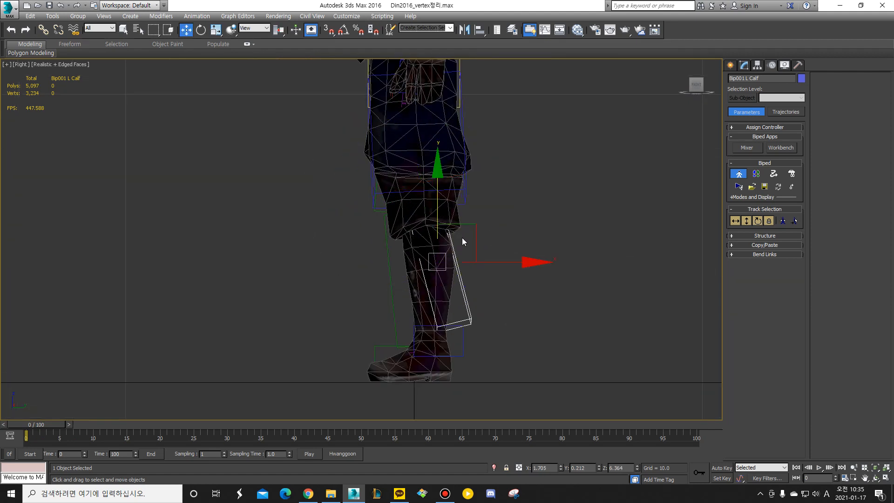
pyautogui.moveTo(481, 259); pyautogui.dragTo(470, 268)
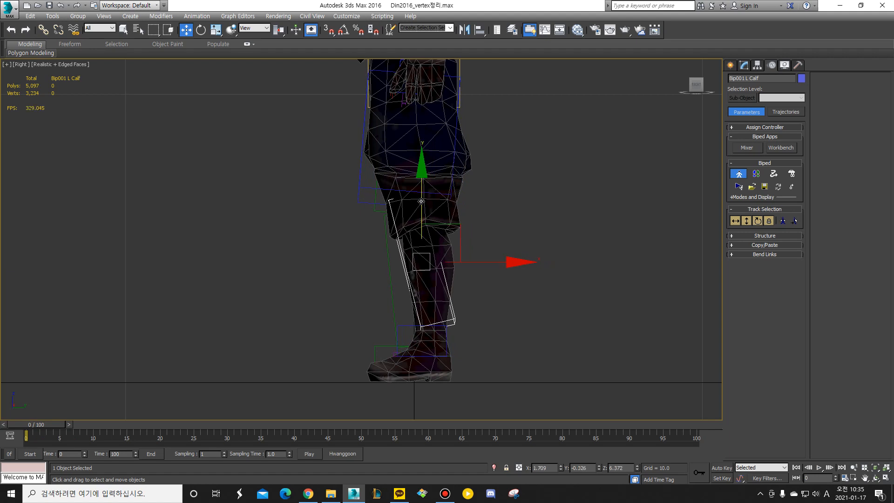
pyautogui.hotkey('ctrl', 'z')
pyautogui.moveTo(424, 204); pyautogui.dragTo(426, 205)
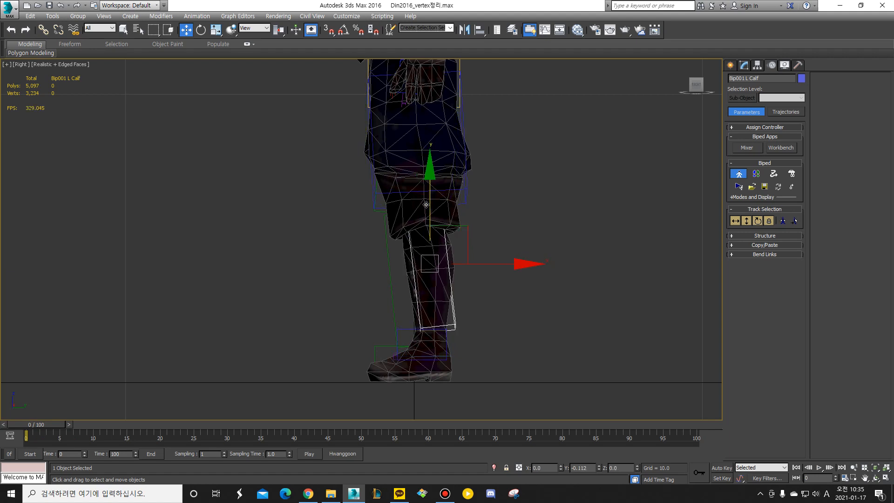
# Fine-tune the Bip001 L Thigh's length along its local X axis in the front view to match the knee.
pyautogui.press('f')
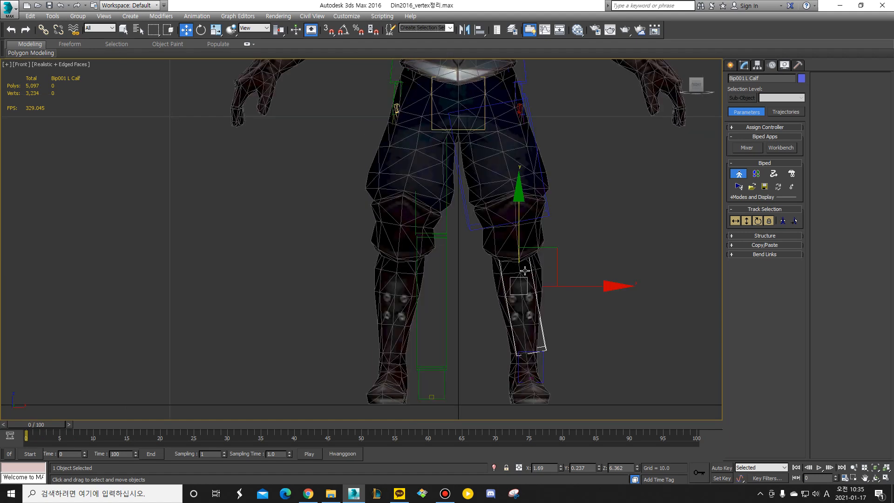
pyautogui.scroll(2, 521, 234)
pyautogui.press('e')
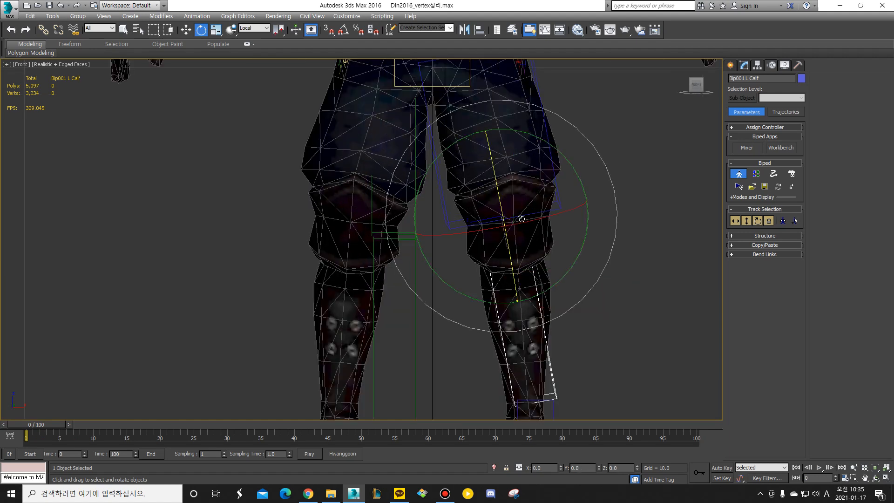
pyautogui.click(558, 207)
pyautogui.press('r')
pyautogui.moveTo(496, 166); pyautogui.dragTo(497, 300, button='middle')
pyautogui.moveTo(453, 87); pyautogui.dragTo(456, 113, button='middle')
pyautogui.moveTo(455, 112); pyautogui.dragTo(458, 113)
# Widen the Bip001 L Calf along its local Z axis in the front view to cover the shin mesh.
pyautogui.moveTo(515, 234); pyautogui.dragTo(471, 112, button='middle')
pyautogui.click(496, 332)
pyautogui.moveTo(481, 249); pyautogui.dragTo(486, 226, button='middle')
pyautogui.moveTo(489, 303); pyautogui.dragTo(490, 241, button='middle')
pyautogui.press('r')
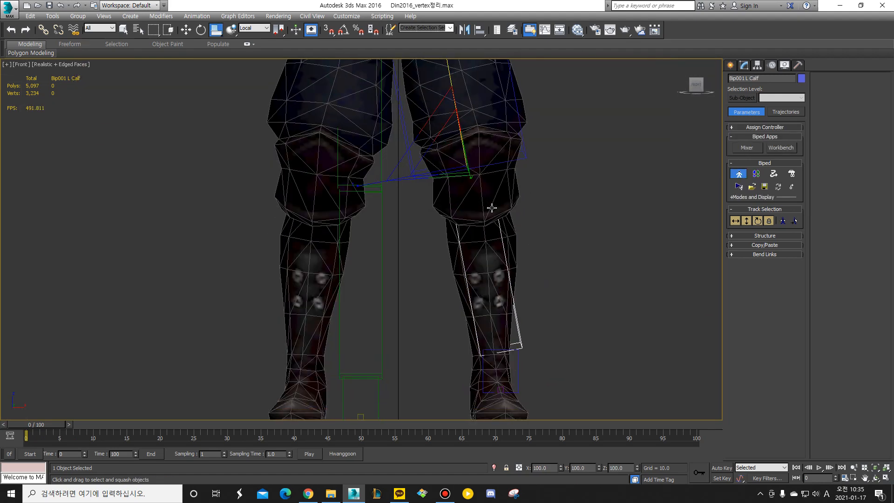
pyautogui.scroll(-4, 492, 207)
pyautogui.press('r')
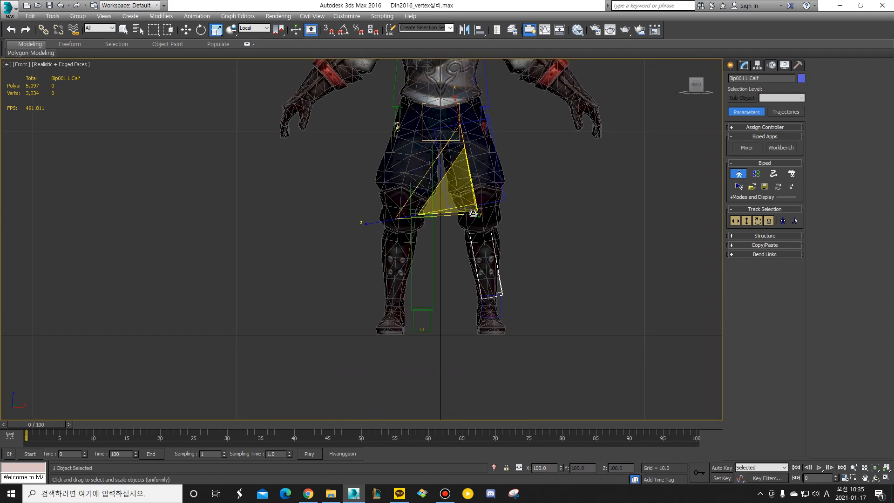
pyautogui.moveTo(394, 220); pyautogui.dragTo(367, 221)
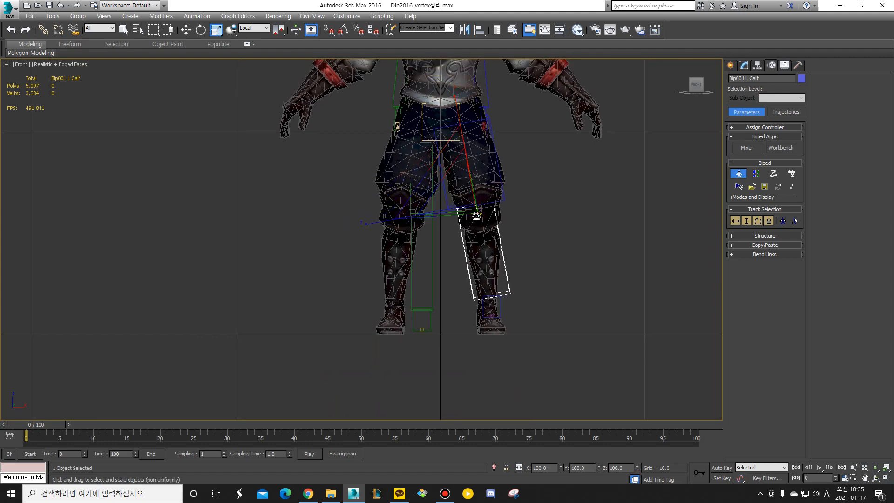
# Scale the Bip001 L Calf deeper along its local Y axis in the perspective view to span the leg front to back.
pyautogui.press('p')
pyautogui.keyDown('alt'); pyautogui.moveTo(549, 241); pyautogui.dragTo(454, 263, button='middle'); pyautogui.keyUp('alt')
pyautogui.moveTo(590, 187); pyautogui.dragTo(618, 193)
# Select the Bip001 L Foot and examine its upper edge against the ankle edge loop in the right view.
pyautogui.moveTo(534, 298); pyautogui.dragTo(523, 231, button='middle')
pyautogui.click(507, 270)
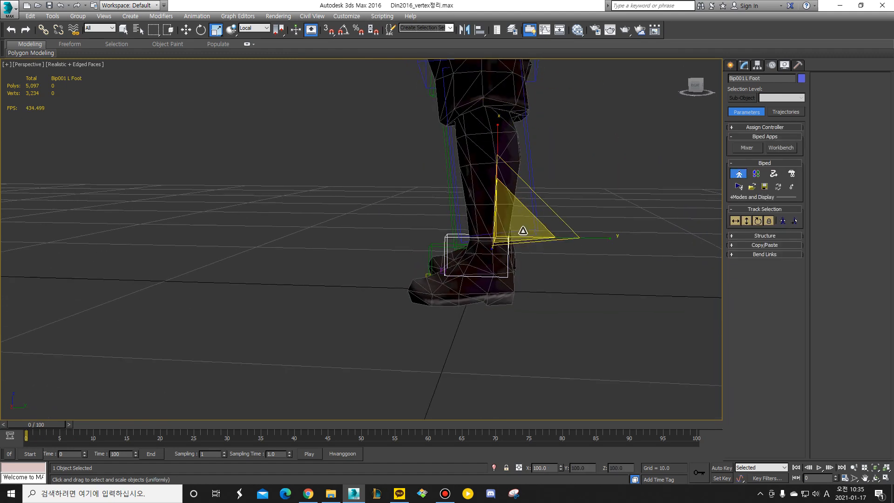
pyautogui.press('r')
pyautogui.moveTo(444, 350); pyautogui.dragTo(481, 271, button='middle')
pyautogui.scroll(2, 480, 269)
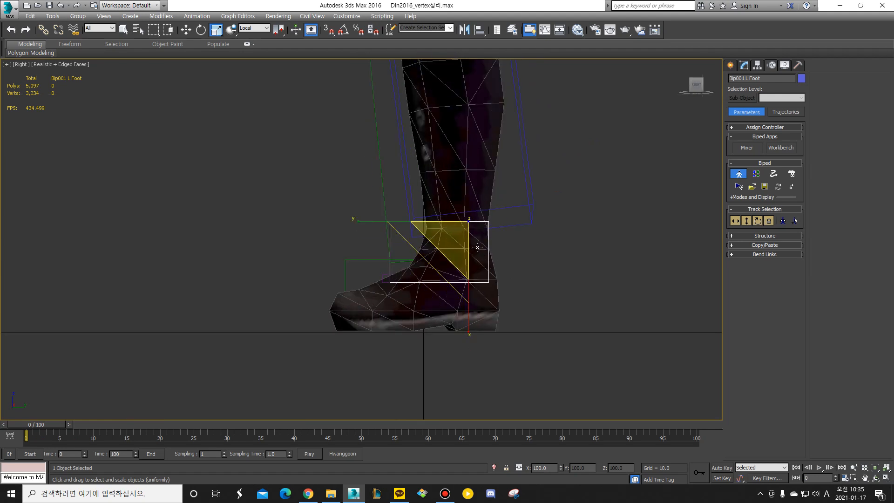
pyautogui.scroll(1, 477, 238)
pyautogui.moveTo(483, 226); pyautogui.dragTo(484, 223, button='middle')
pyautogui.scroll(-1, 484, 224)
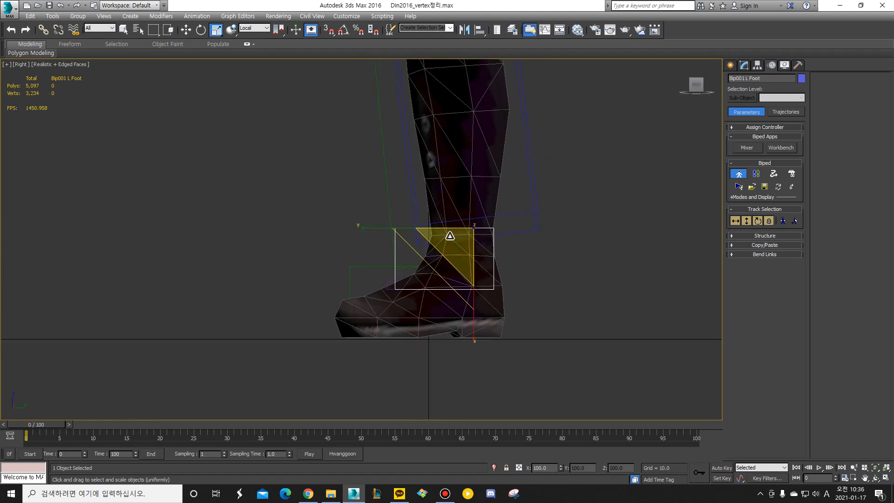
pyautogui.press('e')
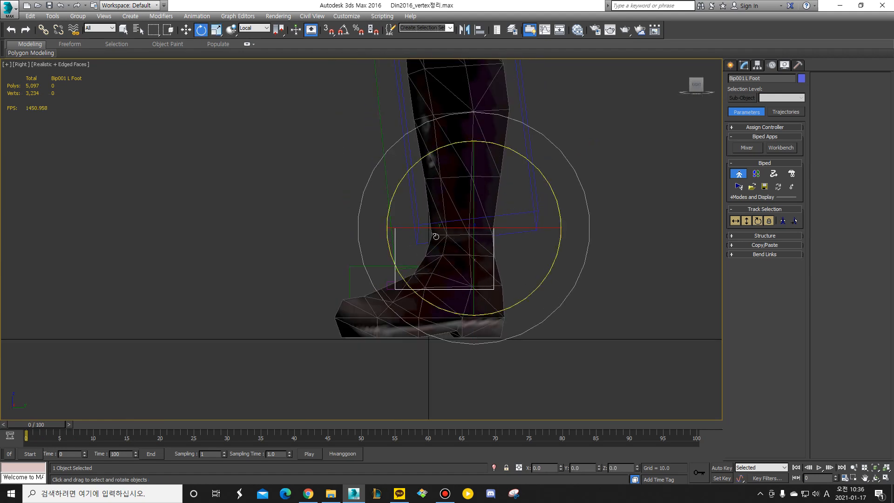
pyautogui.moveTo(422, 238); pyautogui.dragTo(494, 237)
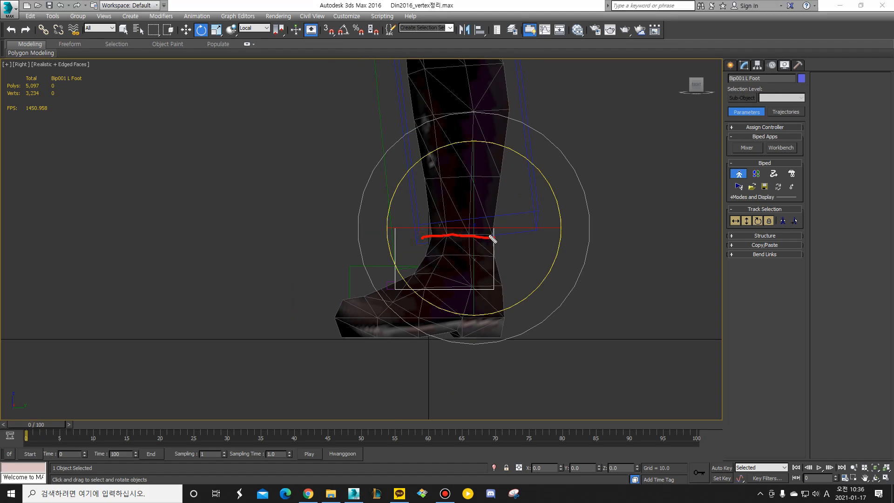
pyautogui.press('Escape')
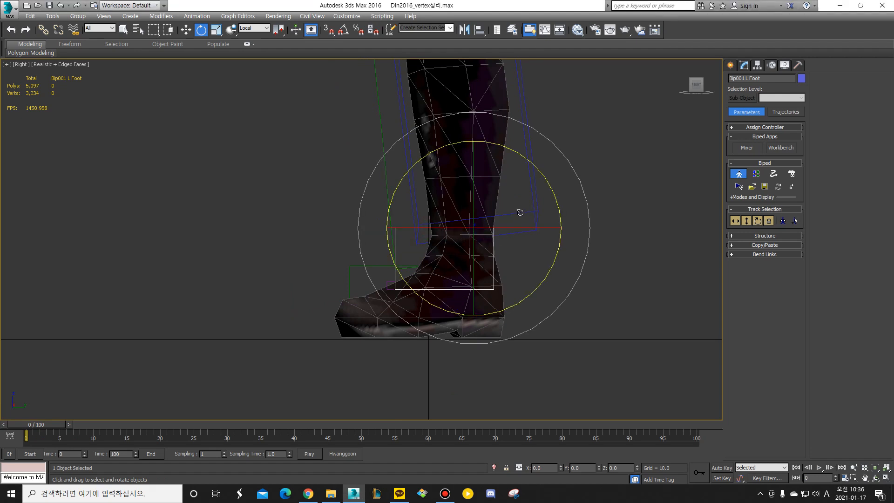
# Lengthen the Bip001 L Calf along its local X axis in the front view so it ends at the ankle line.
pyautogui.click(520, 212)
pyautogui.press('f')
pyautogui.press('r')
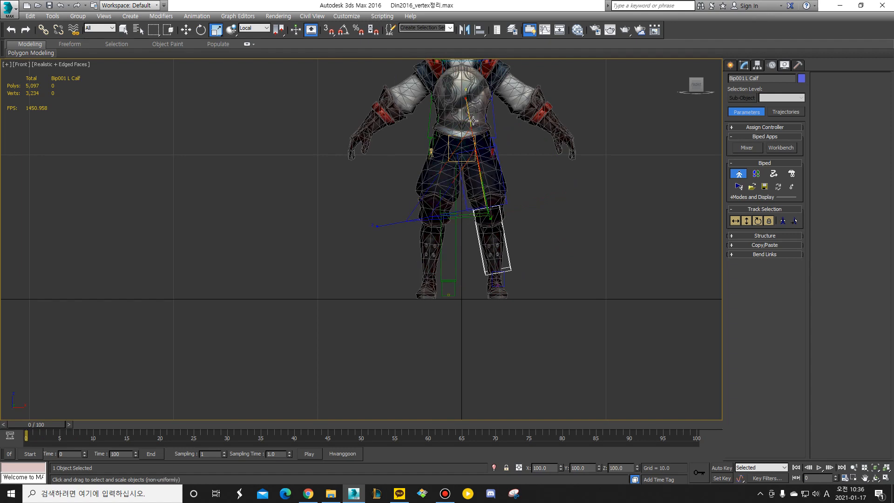
pyautogui.moveTo(466, 112); pyautogui.dragTo(468, 130)
pyautogui.press('l')
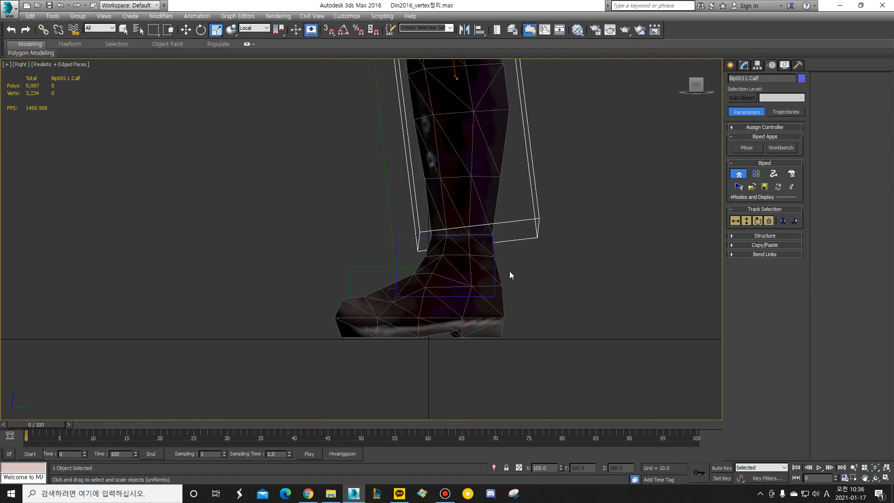
# Scale the Bip001 L Foot along its local X axis in the right view so its bottom reaches the boot sole.
pyautogui.click(487, 245)
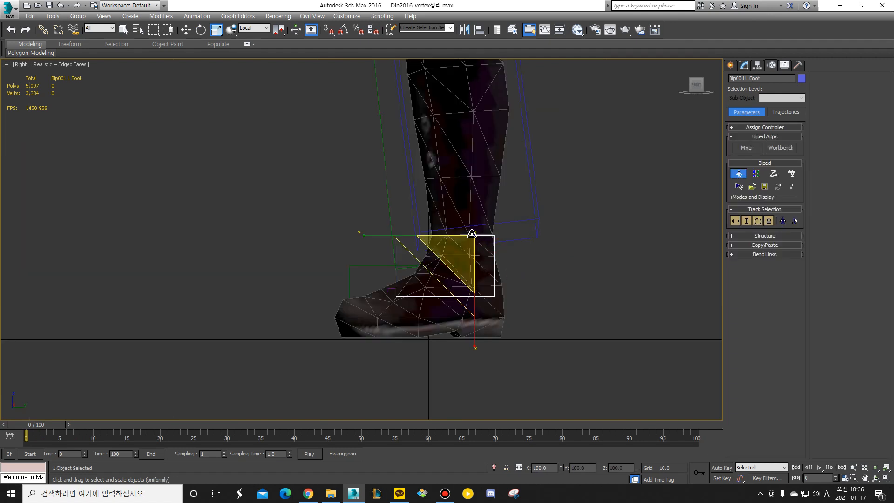
pyautogui.moveTo(471, 327); pyautogui.dragTo(476, 352)
pyautogui.hotkey('ctrl', 'alt', 'd')
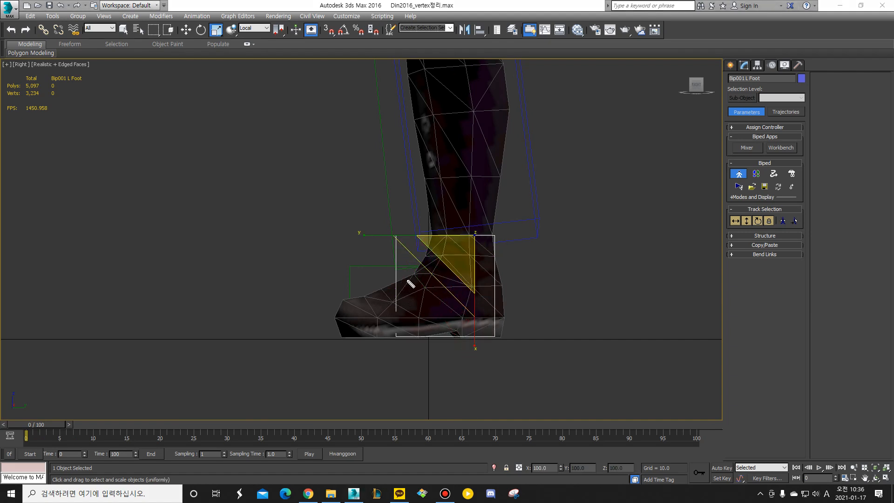
pyautogui.moveTo(417, 278)
pyautogui.mouseDown()
pyautogui.moveTo(429, 315)
pyautogui.moveTo(403, 355)
pyautogui.moveTo(348, 340)
pyautogui.moveTo(332, 298)
pyautogui.moveTo(401, 278)
pyautogui.mouseUp()
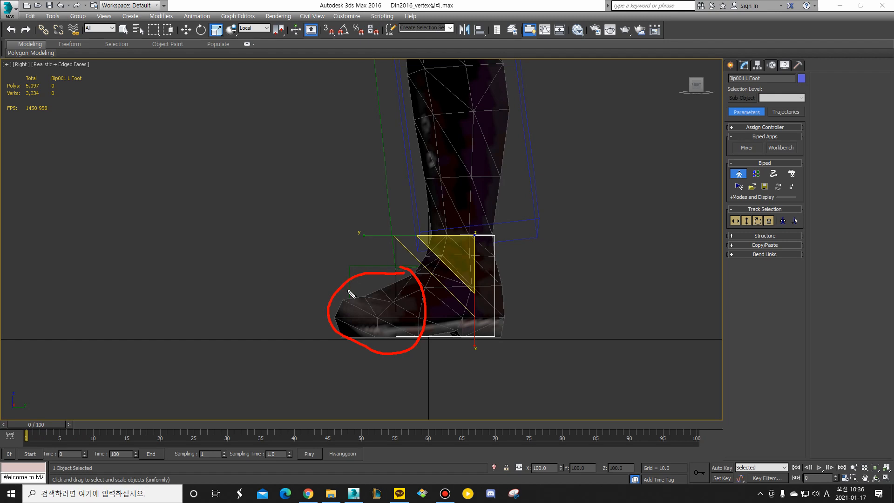
pyautogui.moveTo(333, 305)
pyautogui.mouseDown()
pyautogui.moveTo(371, 325)
pyautogui.moveTo(321, 298)
pyautogui.mouseUp()
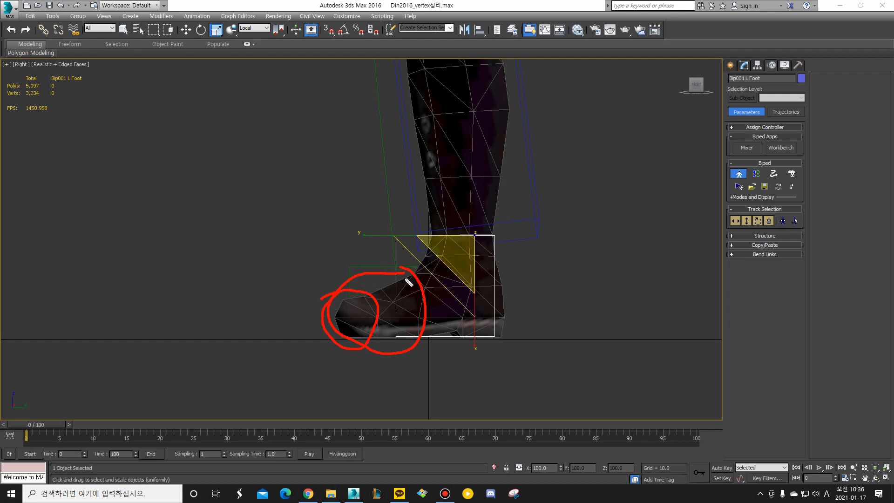
pyautogui.moveTo(411, 273)
pyautogui.mouseDown()
pyautogui.moveTo(347, 293)
pyautogui.moveTo(398, 353)
pyautogui.moveTo(425, 300)
pyautogui.moveTo(362, 274)
pyautogui.mouseUp()
pyautogui.press('Escape')
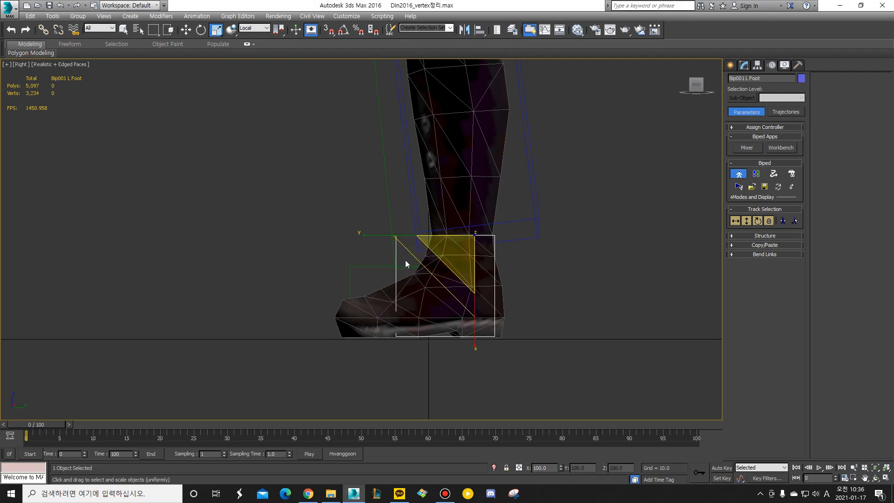
# Scale the Bip001 L Foot along its local Y axis in the right view and set Ankle Attach to 0.33 to fit the heel.
pyautogui.moveTo(382, 238); pyautogui.dragTo(395, 238)
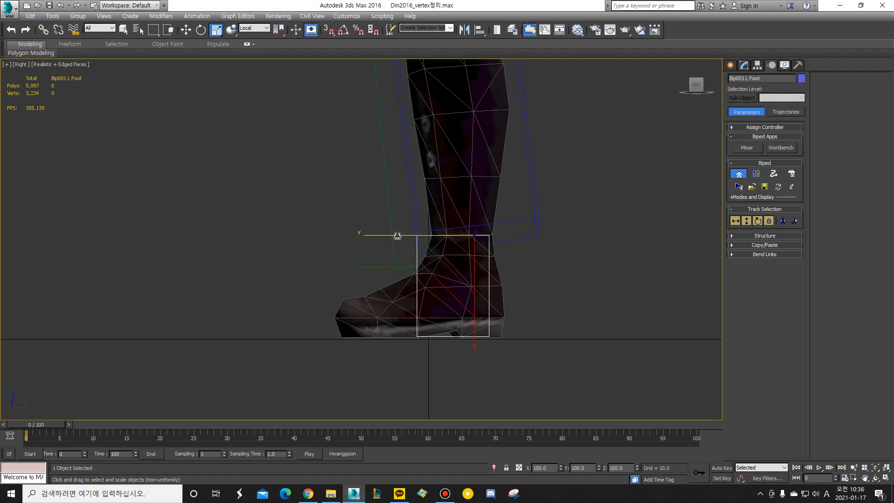
pyautogui.click(760, 235)
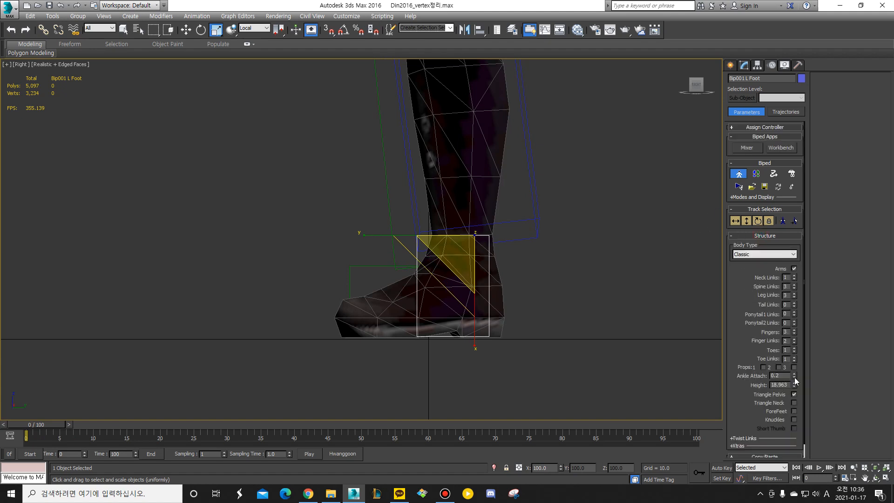
pyautogui.moveTo(795, 377); pyautogui.dragTo(794, 368)
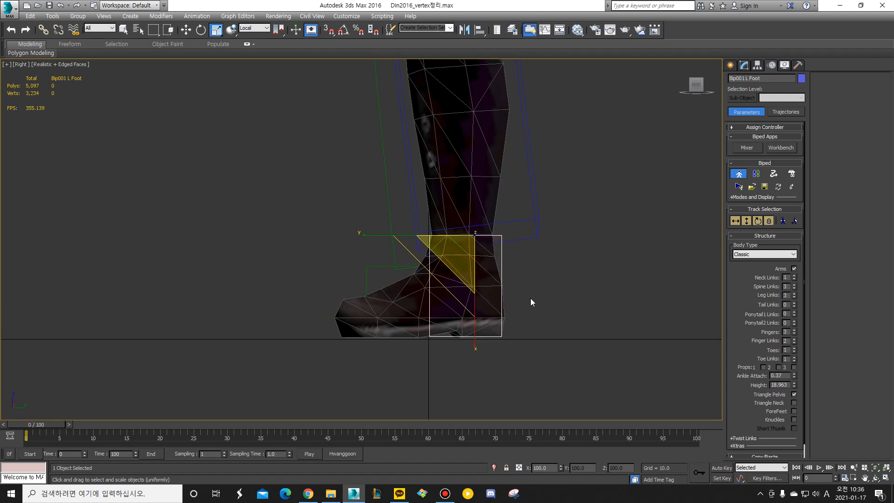
pyautogui.moveTo(407, 237); pyautogui.dragTo(399, 239)
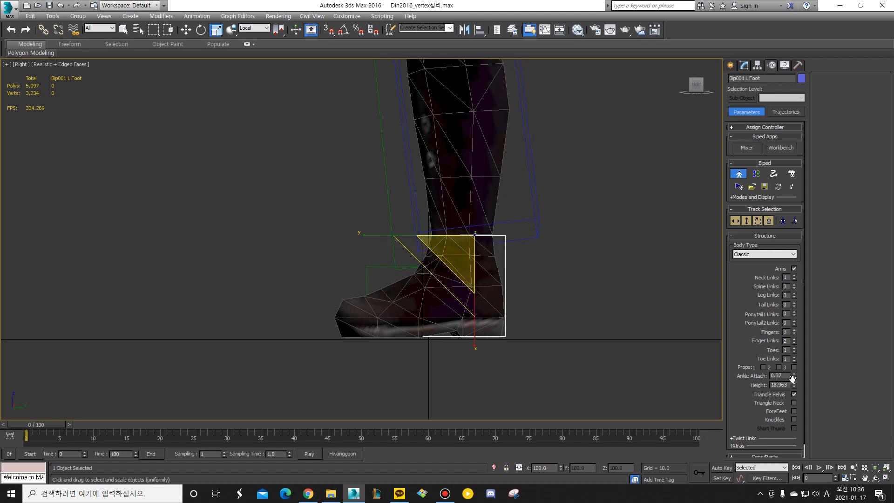
pyautogui.moveTo(792, 374); pyautogui.dragTo(795, 374)
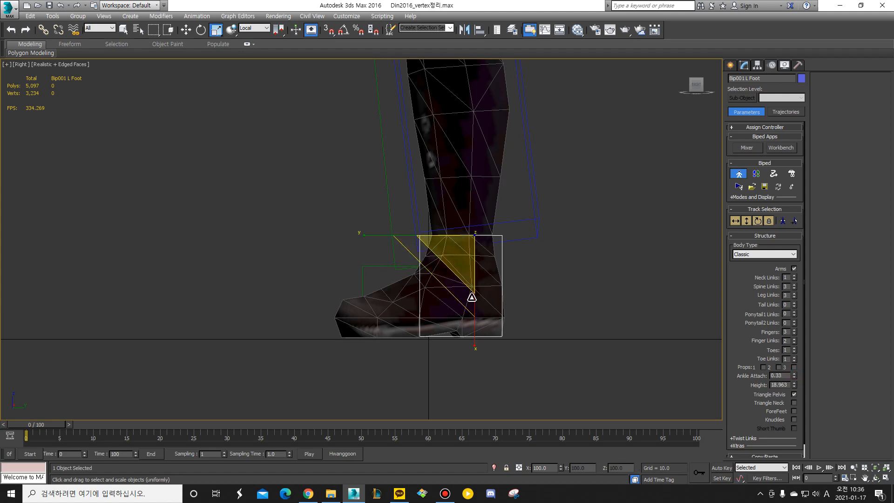
# Move the Bip001 L Foot slightly inward along X in the front view and check its fit in the right view.
pyautogui.press('f')
pyautogui.scroll(5, 497, 279)
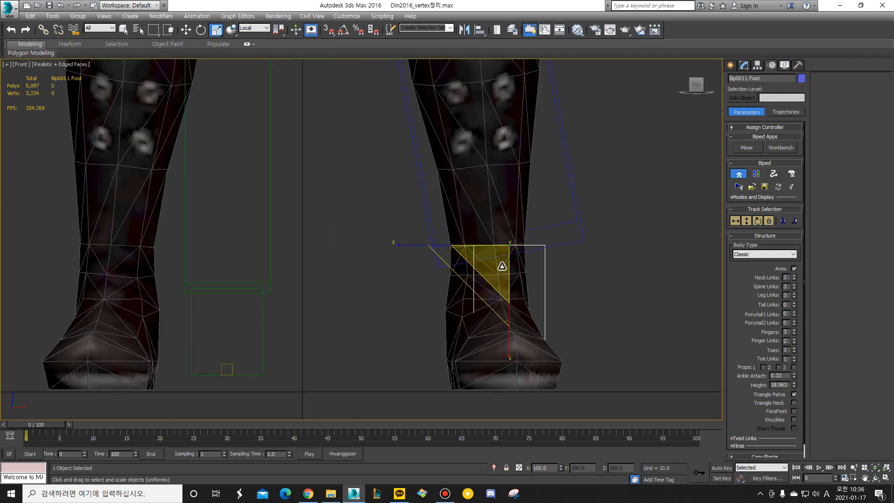
pyautogui.press('w')
pyautogui.scroll(-5, 494, 270)
pyautogui.scroll(5, 500, 283)
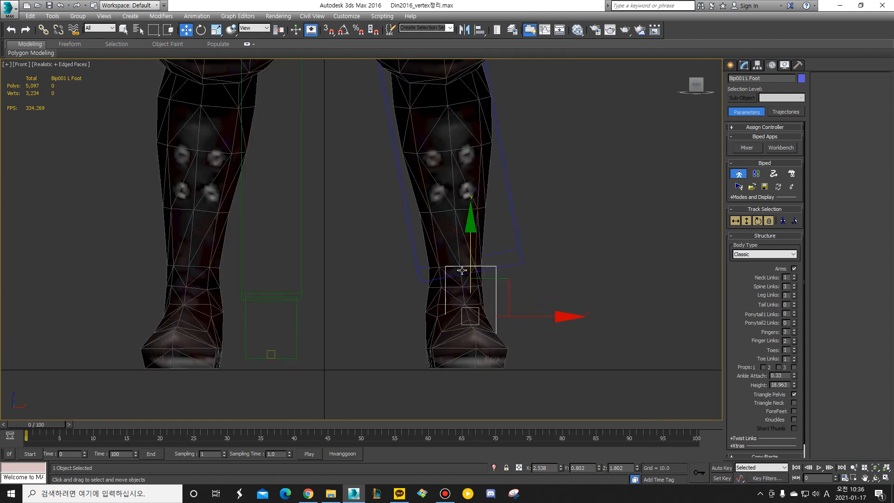
pyautogui.scroll(-5, 460, 263)
pyautogui.scroll(3, 462, 137)
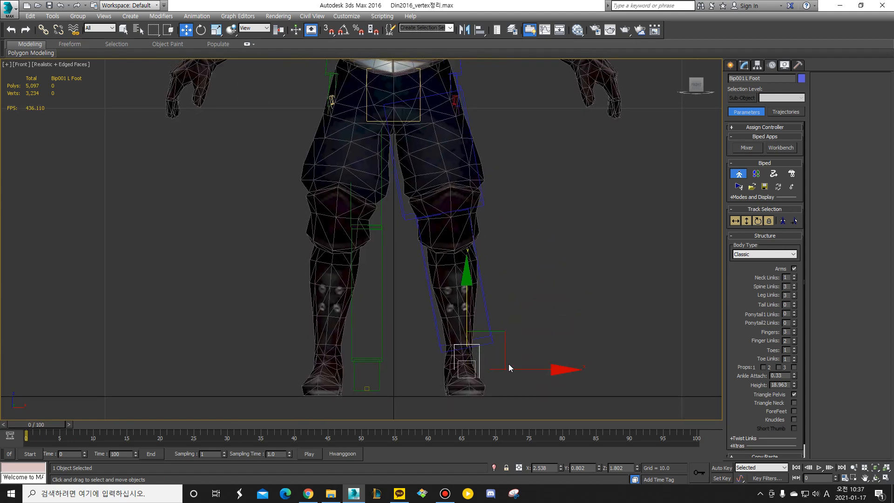
pyautogui.click(445, 493)
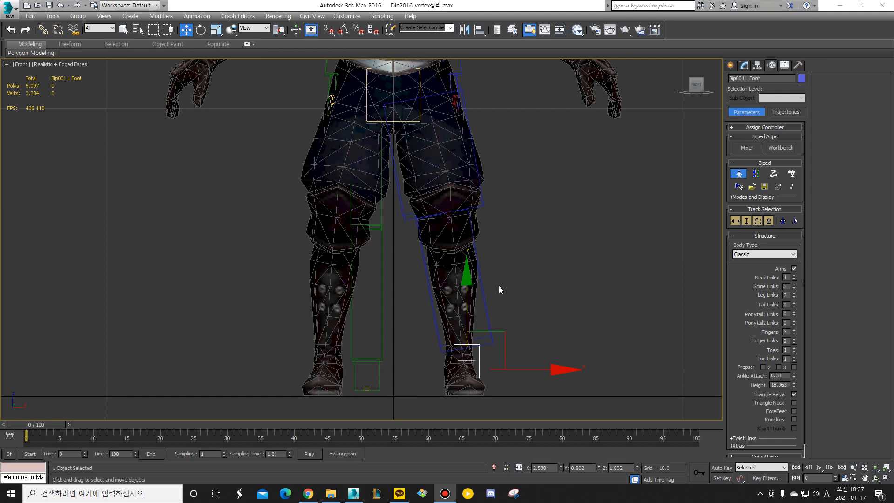
pyautogui.moveTo(509, 369); pyautogui.dragTo(502, 367)
pyautogui.press('r')
pyautogui.scroll(5, 468, 236)
pyautogui.scroll(-5, 468, 236)
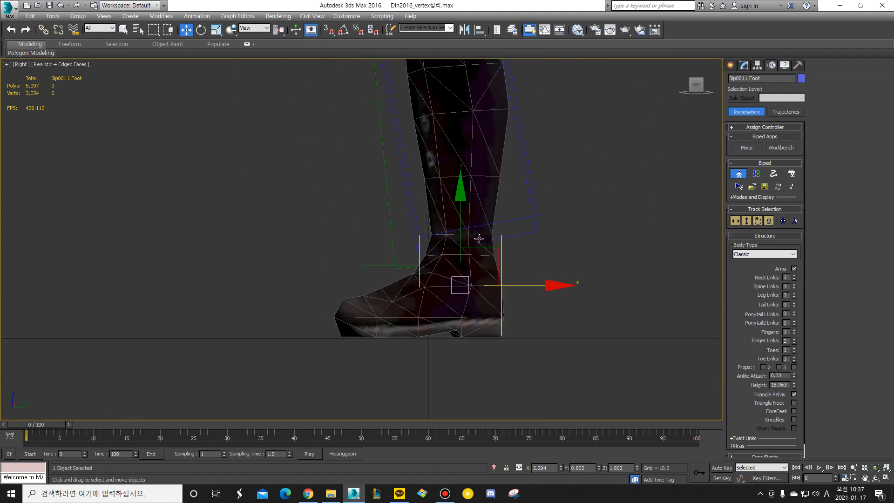
pyautogui.moveTo(413, 216); pyautogui.dragTo(415, 250, button='middle')
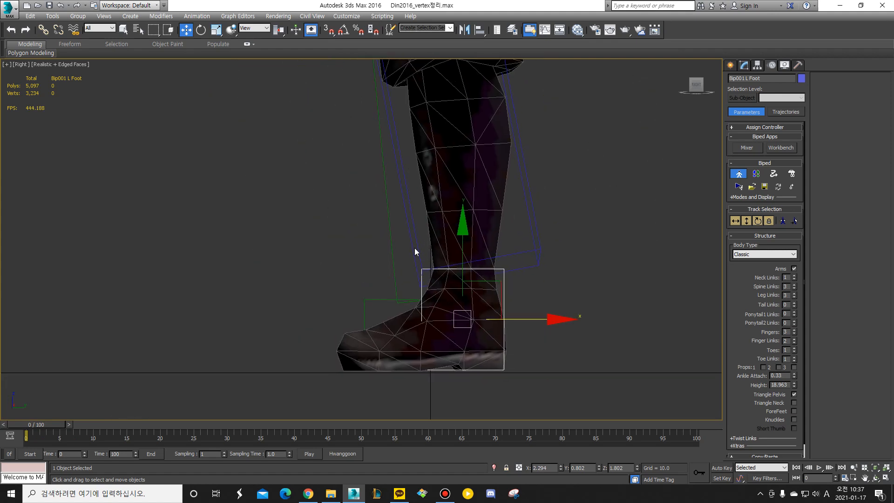
pyautogui.press('f')
pyautogui.scroll(3, 459, 222)
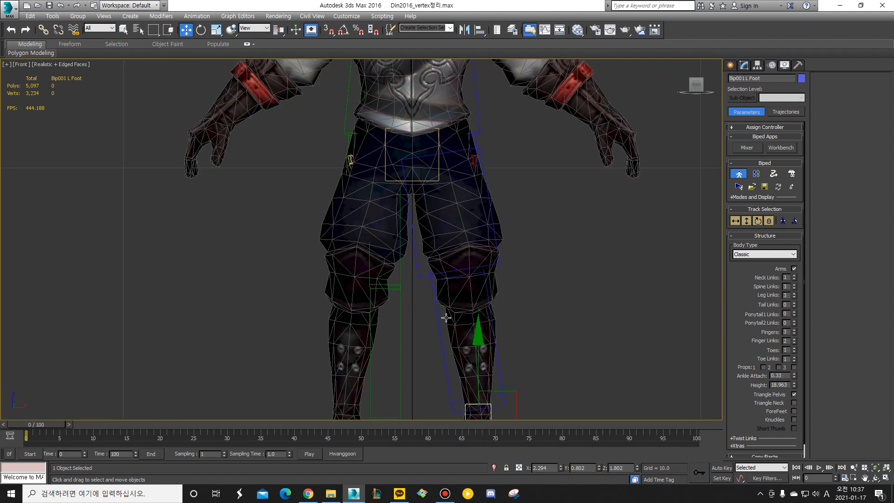
pyautogui.moveTo(432, 279)
pyautogui.mouseDown()
pyautogui.moveTo(462, 404)
pyautogui.moveTo(463, 354)
pyautogui.moveTo(441, 282)
pyautogui.mouseUp()
pyautogui.moveTo(409, 197)
pyautogui.mouseDown()
pyautogui.moveTo(415, 226)
pyautogui.moveTo(432, 243)
pyautogui.moveTo(432, 209)
pyautogui.mouseUp()
pyautogui.moveTo(488, 406)
pyautogui.mouseDown()
pyautogui.moveTo(464, 408)
pyautogui.moveTo(486, 401)
pyautogui.mouseUp()
pyautogui.moveTo(438, 153); pyautogui.dragTo(444, 157)
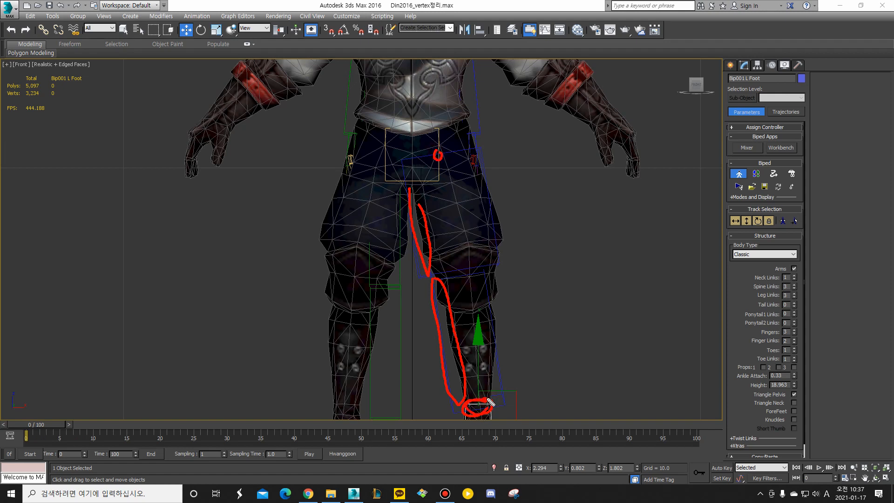
pyautogui.moveTo(457, 277); pyautogui.dragTo(465, 272)
pyautogui.moveTo(469, 217)
pyautogui.mouseDown()
pyautogui.moveTo(436, 220)
pyautogui.moveTo(444, 224)
pyautogui.mouseUp()
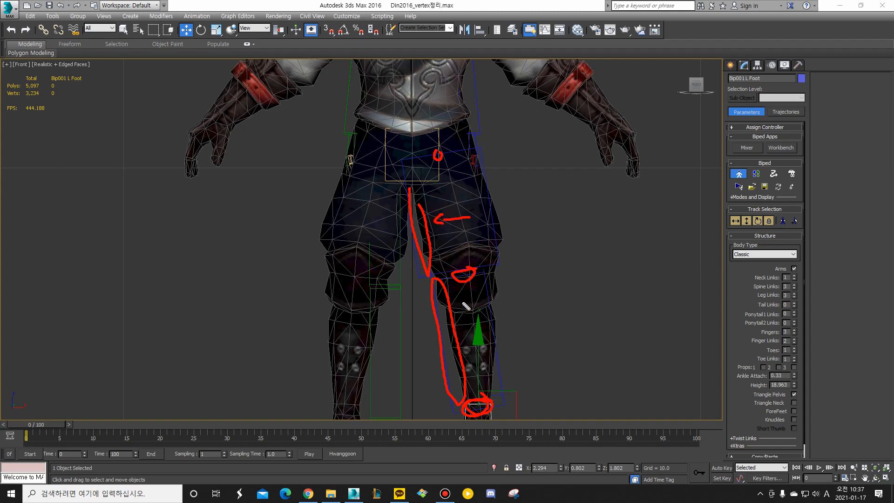
pyautogui.press('Escape')
# Rotate the Bip001 L Foot in the perspective view so it points in the same direction as the boot.
pyautogui.moveTo(513, 288); pyautogui.dragTo(518, 192, button='middle')
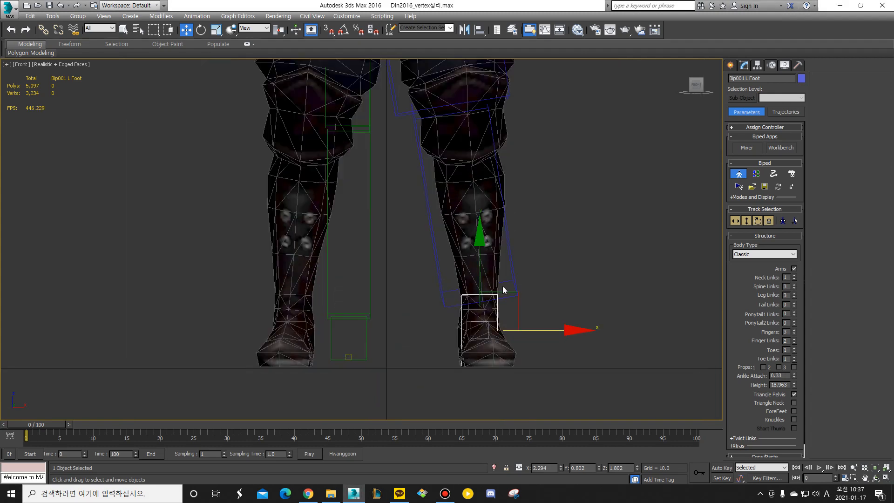
pyautogui.press('p')
pyautogui.keyDown('alt'); pyautogui.moveTo(503, 289); pyautogui.dragTo(512, 343, button='middle'); pyautogui.keyUp('alt')
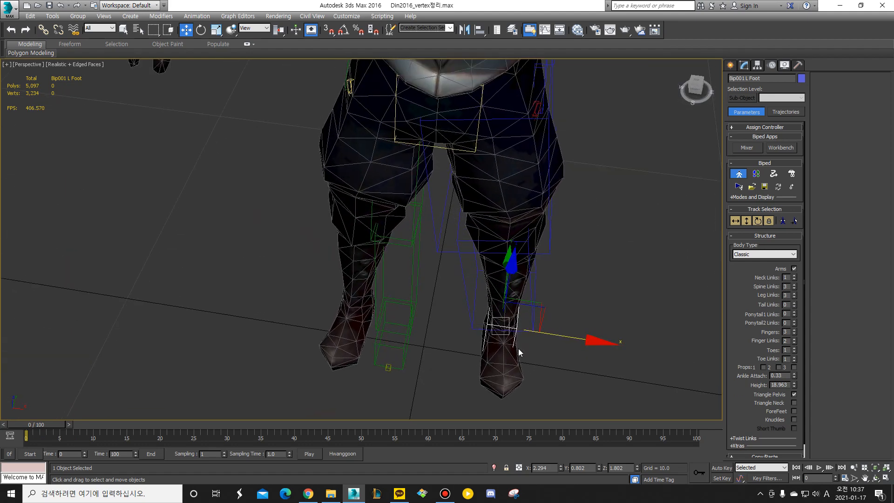
pyautogui.keyDown('alt'); pyautogui.moveTo(568, 350); pyautogui.dragTo(529, 349, button='middle'); pyautogui.keyUp('alt')
pyautogui.press('e')
pyautogui.moveTo(554, 373); pyautogui.dragTo(558, 371)
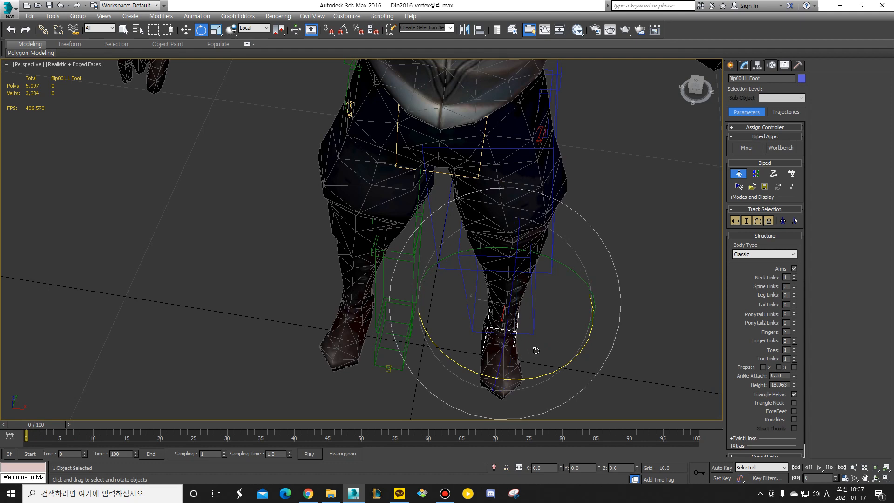
pyautogui.moveTo(506, 313); pyautogui.dragTo(517, 381)
pyautogui.moveTo(503, 344)
pyautogui.mouseDown()
pyautogui.moveTo(493, 378)
pyautogui.moveTo(541, 372)
pyautogui.mouseUp()
pyautogui.press('Escape')
pyautogui.keyDown('alt'); pyautogui.moveTo(541, 373); pyautogui.dragTo(529, 368, button='middle'); pyautogui.keyUp('alt')
pyautogui.moveTo(530, 368); pyautogui.dragTo(528, 365)
# Scale the Bip001 L Foot along its local Z axis in the perspective view to fit the boot's width.
pyautogui.press('r')
pyautogui.moveTo(596, 324); pyautogui.dragTo(605, 327)
pyautogui.keyDown('alt'); pyautogui.moveTo(522, 332); pyautogui.dragTo(484, 335, button='middle'); pyautogui.keyUp('alt')
# Select the Bip001 L Toe0 in wireframe display and scale it to cover the front of the boot out to its tip.
pyautogui.press('F3')
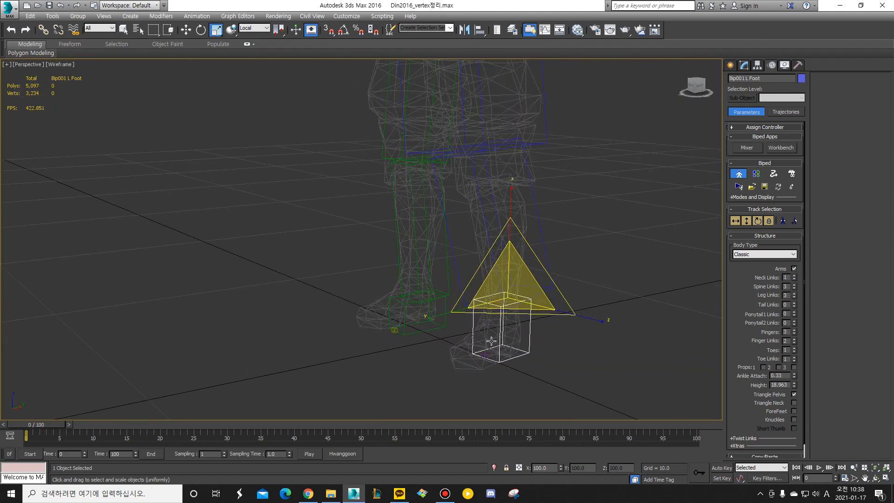
pyautogui.click(482, 357)
pyautogui.moveTo(356, 410)
pyautogui.mouseDown()
pyautogui.moveTo(204, 447)
pyautogui.moveTo(158, 469)
pyautogui.mouseUp()
pyautogui.press('F3')
pyautogui.keyDown('alt'); pyautogui.moveTo(441, 379); pyautogui.dragTo(484, 365, button='middle'); pyautogui.keyUp('alt')
pyautogui.moveTo(484, 364); pyautogui.dragTo(566, 372)
pyautogui.moveTo(489, 397); pyautogui.dragTo(496, 331, button='middle')
pyautogui.moveTo(478, 403); pyautogui.dragTo(487, 64)
# Scale the Bip001 L Toe0 along its local Y axis to fit the height of the boot's toe area.
pyautogui.keyDown('alt'); pyautogui.moveTo(484, 223); pyautogui.dragTo(430, 228, button='middle'); pyautogui.keyUp('alt')
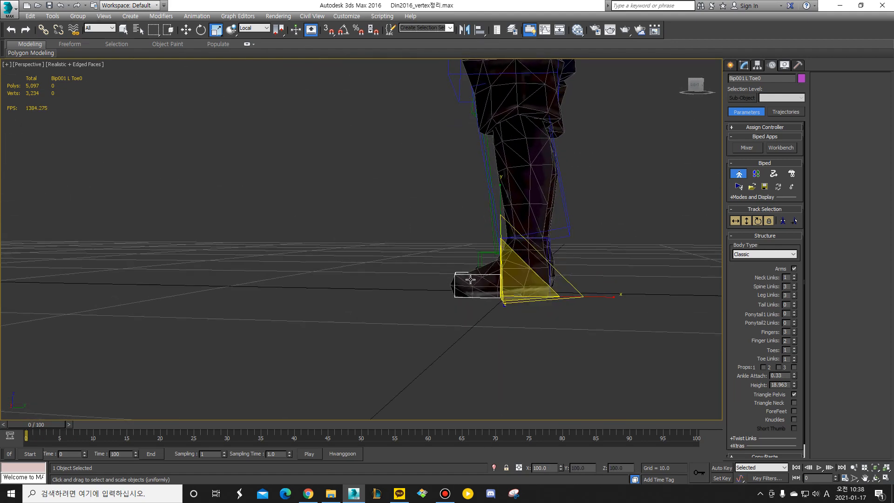
pyautogui.moveTo(501, 198); pyautogui.dragTo(502, 187)
pyautogui.press('w')
pyautogui.moveTo(477, 223)
pyautogui.mouseDown()
pyautogui.moveTo(477, 204)
pyautogui.moveTo(477, 222)
pyautogui.mouseUp()
pyautogui.keyDown('alt'); pyautogui.moveTo(476, 222); pyautogui.dragTo(531, 296, button='middle'); pyautogui.keyUp('alt')
pyautogui.keyDown('alt'); pyautogui.moveTo(471, 245); pyautogui.dragTo(488, 282, button='middle'); pyautogui.keyUp('alt')
pyautogui.press('r')
# Select the Bip001 L Calf and rotate it about its local X axis in the perspective view to align with the leg.
pyautogui.press('f')
pyautogui.moveTo(481, 114); pyautogui.dragTo(498, 238, button='middle')
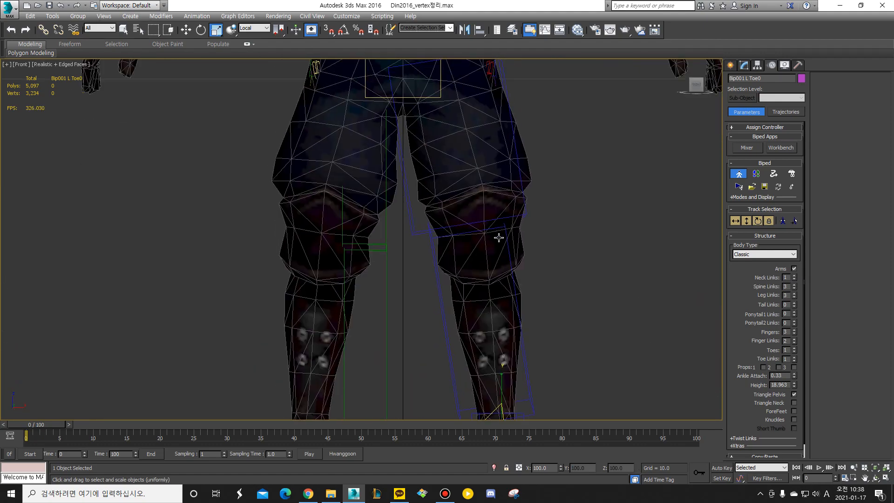
pyautogui.click(506, 241)
pyautogui.press('e')
pyautogui.press('p')
pyautogui.keyDown('alt'); pyautogui.moveTo(506, 242); pyautogui.dragTo(463, 355, button='middle'); pyautogui.keyUp('alt')
pyautogui.moveTo(516, 361); pyautogui.dragTo(528, 360)
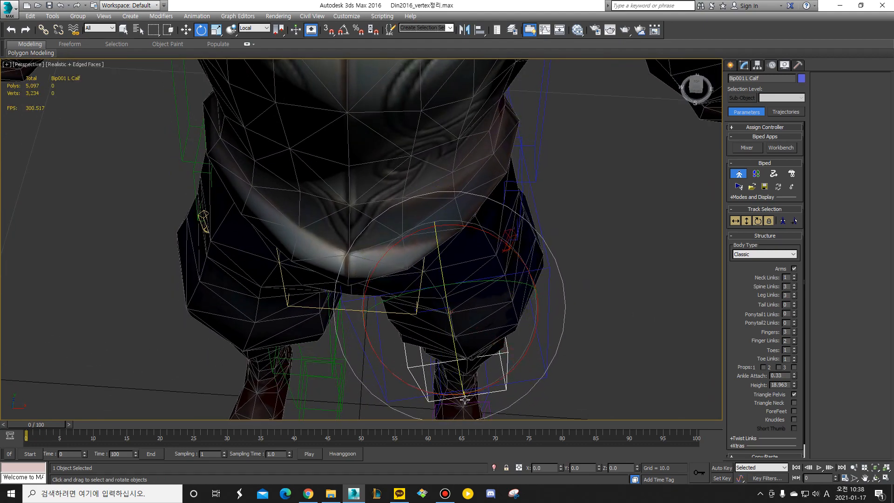
pyautogui.keyDown('alt'); pyautogui.moveTo(474, 331); pyautogui.dragTo(617, 189, button='middle'); pyautogui.keyUp('alt')
pyautogui.keyDown('alt'); pyautogui.moveTo(480, 235); pyautogui.dragTo(450, 200, button='middle'); pyautogui.keyUp('alt')
# Select the whole left leg chain in the front view, from the thigh down to the toe.
pyautogui.press('f')
pyautogui.scroll(-6, 508, 305)
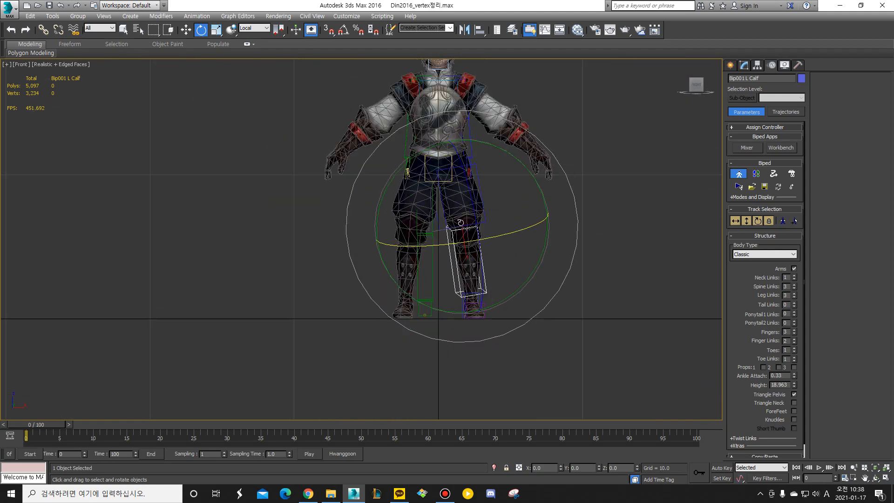
pyautogui.scroll(2, 508, 305)
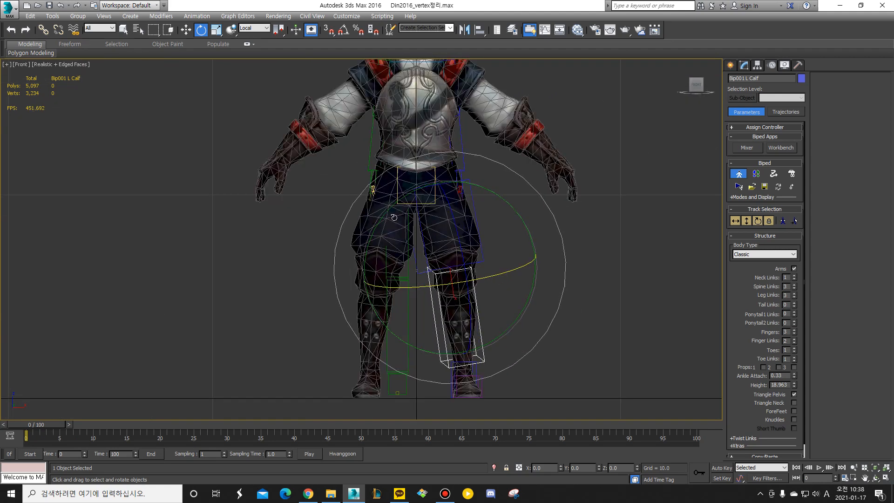
pyautogui.press('q')
pyautogui.doubleClick(477, 236)
pyautogui.click(482, 183)
pyautogui.doubleClick(469, 184)
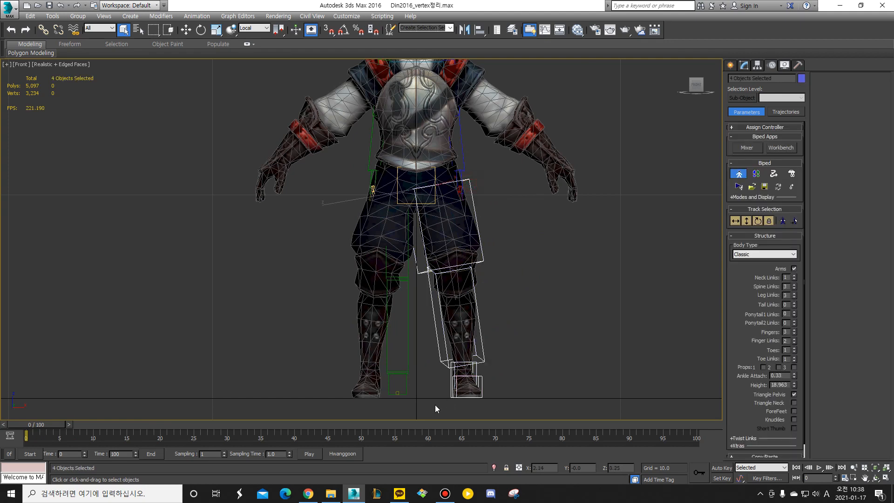
# Create the copy collection Col01, copy the left leg's posture and paste it opposite onto the right leg.
pyautogui.scroll(-1, 776, 349)
pyautogui.click(748, 443)
pyautogui.click(819, 109)
pyautogui.click(819, 136)
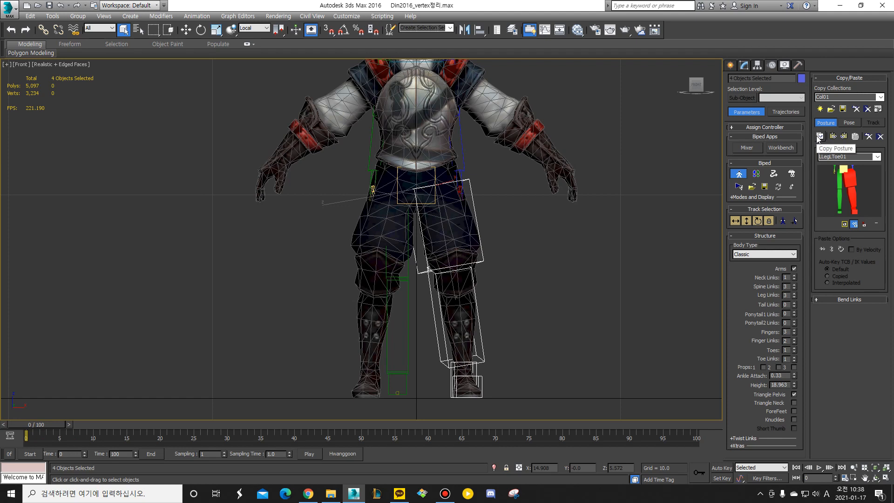
pyautogui.click(843, 136)
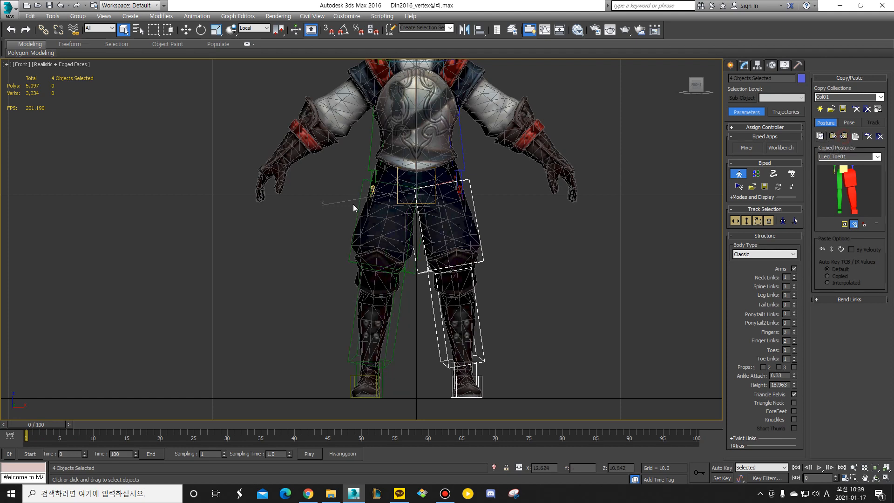
# Examine the mirrored right leg bones against the character mesh from hips to feet in the front view.
pyautogui.moveTo(454, 220); pyautogui.dragTo(475, 259, button='middle')
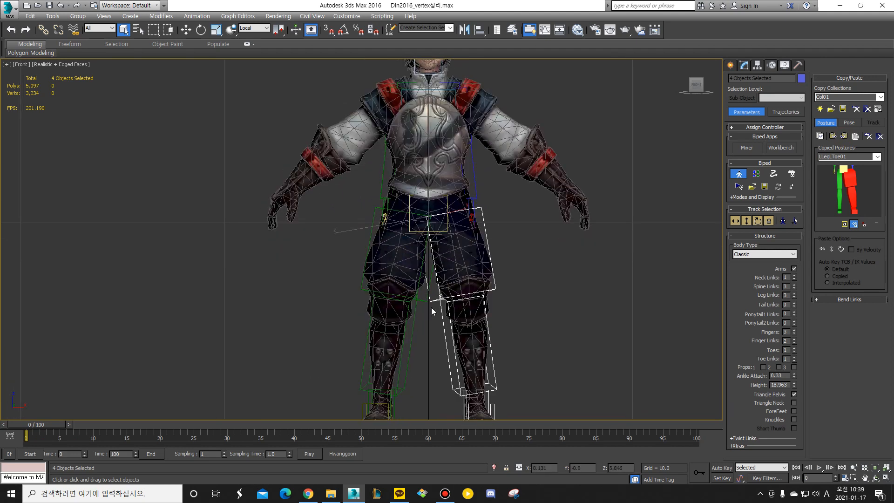
pyautogui.moveTo(410, 236); pyautogui.dragTo(411, 260, button='middle')
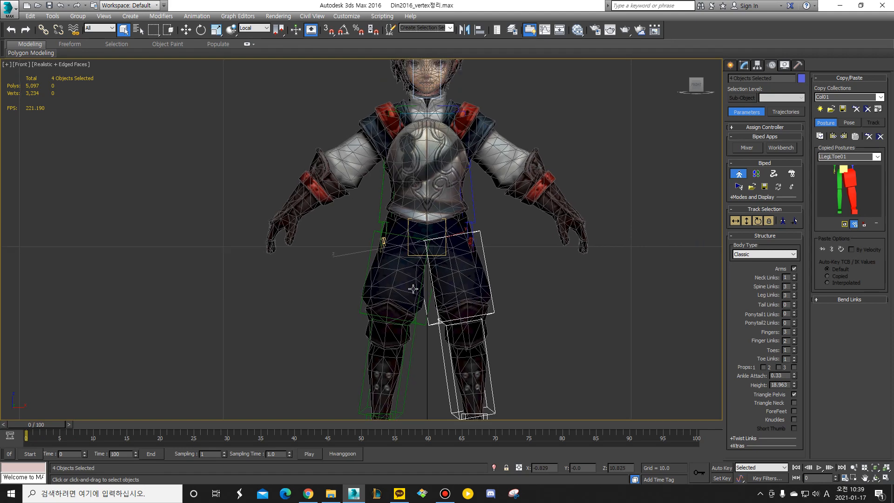
pyautogui.moveTo(399, 363); pyautogui.dragTo(399, 274, button='middle')
pyautogui.moveTo(428, 240); pyautogui.dragTo(432, 321, button='middle')
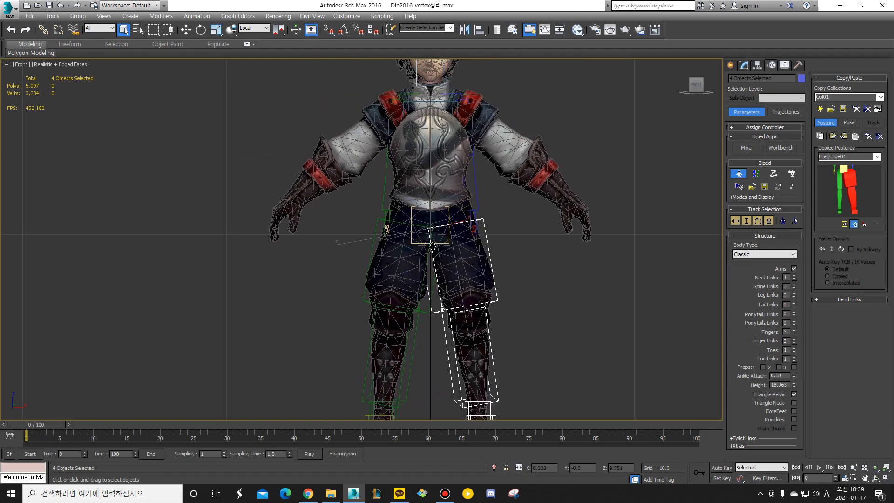
pyautogui.moveTo(441, 209); pyautogui.dragTo(446, 282, button='middle')
pyautogui.moveTo(448, 245); pyautogui.dragTo(449, 235, button='middle')
pyautogui.scroll(-5, 447, 226)
pyautogui.scroll(8, 450, 231)
pyautogui.scroll(-3, 452, 238)
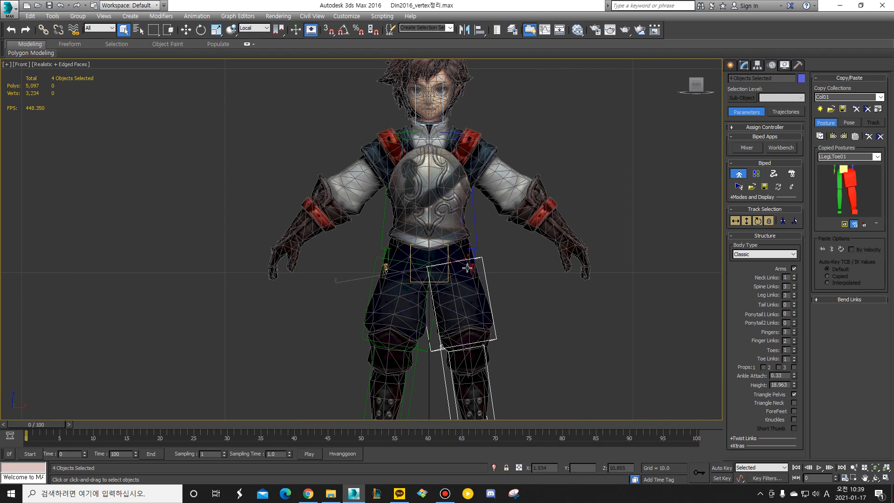
pyautogui.moveTo(455, 281); pyautogui.dragTo(471, 352)
pyautogui.moveTo(402, 297); pyautogui.dragTo(389, 371)
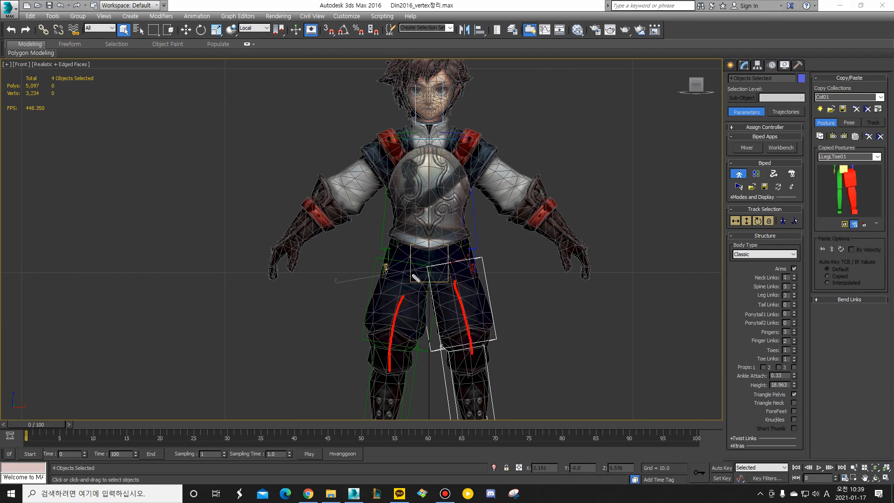
pyautogui.moveTo(392, 298); pyautogui.dragTo(370, 353)
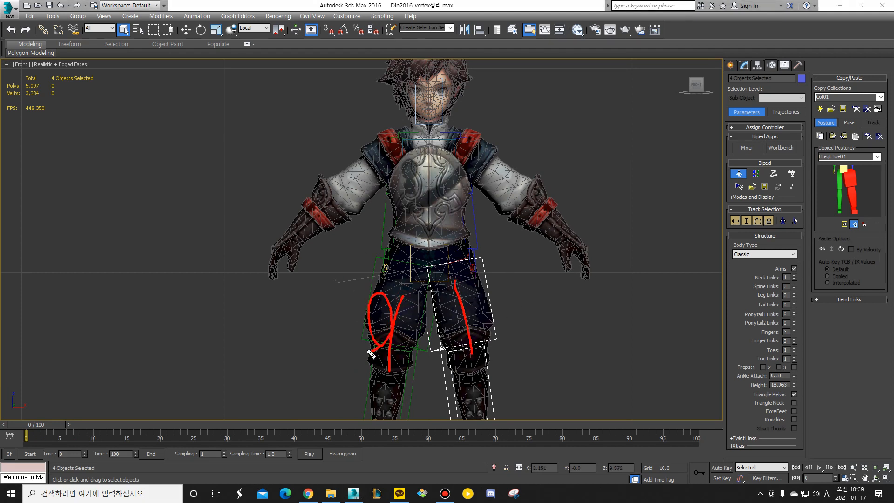
pyautogui.moveTo(427, 59); pyautogui.dragTo(432, 320)
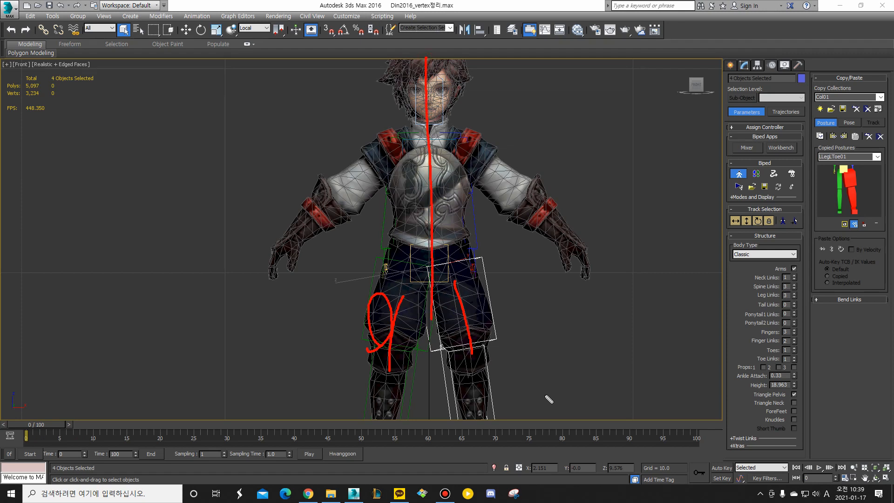
pyautogui.moveTo(561, 396)
pyautogui.mouseDown()
pyautogui.moveTo(471, 404)
pyautogui.moveTo(443, 261)
pyautogui.moveTo(454, 55)
pyautogui.moveTo(556, 360)
pyautogui.mouseUp()
pyautogui.moveTo(363, 102)
pyautogui.mouseDown()
pyautogui.moveTo(308, 395)
pyautogui.moveTo(412, 223)
pyautogui.moveTo(333, 130)
pyautogui.mouseUp()
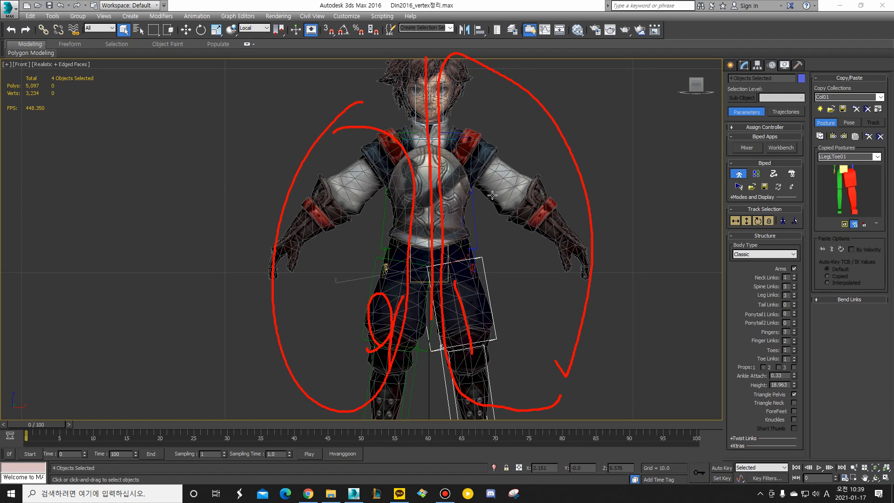
pyautogui.press('Escape')
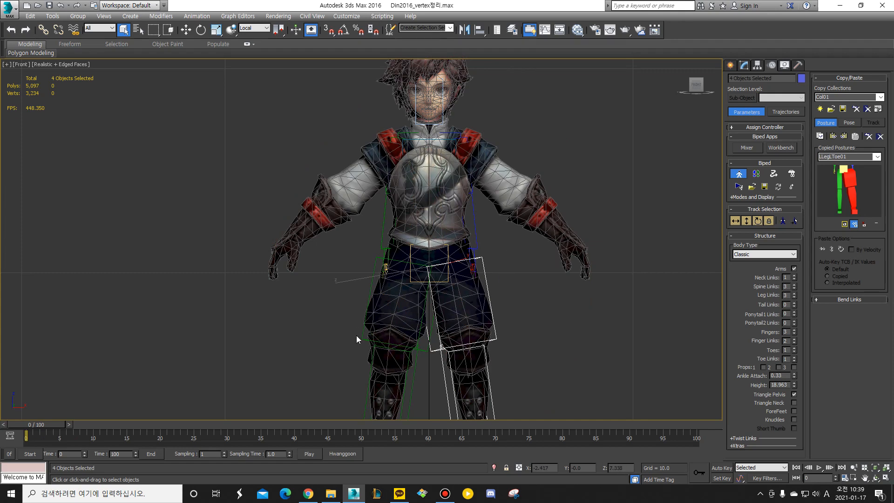
pyautogui.moveTo(486, 197); pyautogui.dragTo(474, 254, button='middle')
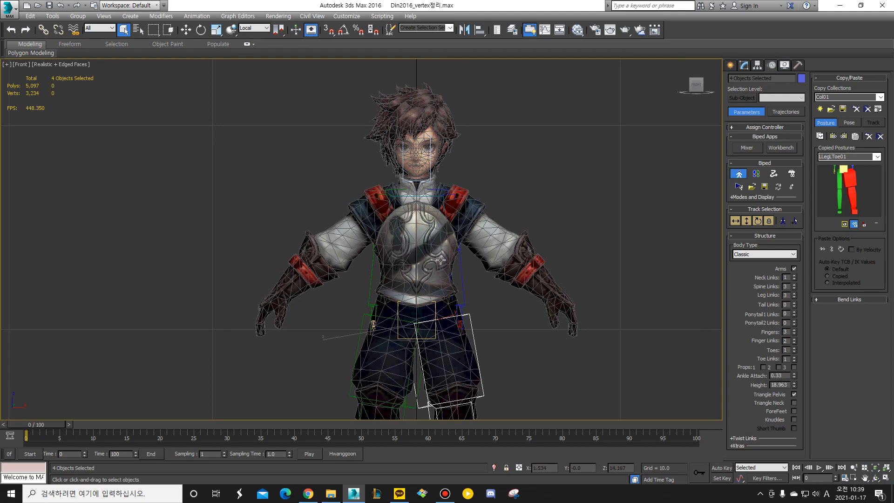
pyautogui.scroll(8, 440, 259)
pyautogui.press('F3')
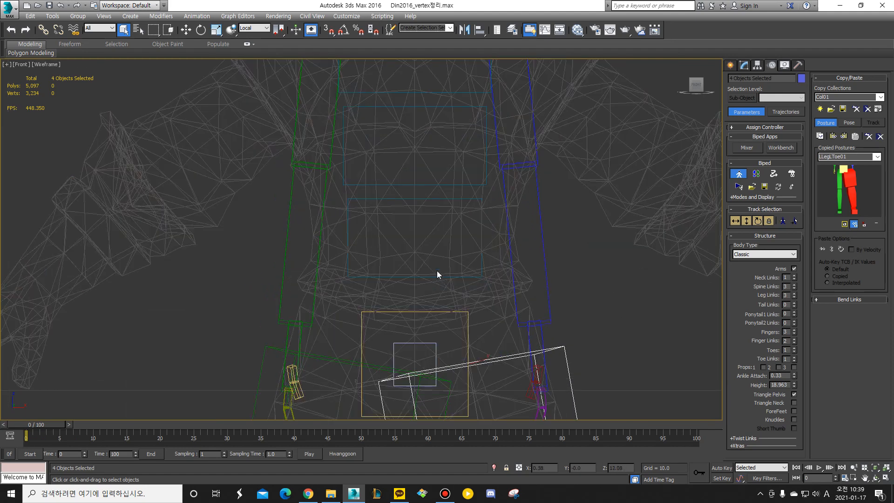
pyautogui.press('F3')
pyautogui.scroll(-3, 436, 274)
pyautogui.moveTo(419, 274); pyautogui.dragTo(417, 299, button='middle')
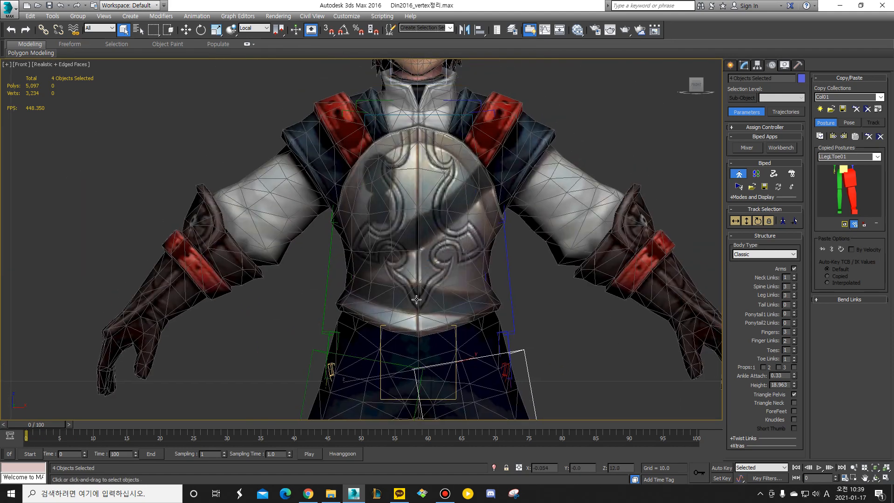
pyautogui.moveTo(340, 249)
pyautogui.mouseDown()
pyautogui.moveTo(339, 307)
pyautogui.moveTo(459, 254)
pyautogui.moveTo(501, 256)
pyautogui.moveTo(489, 324)
pyautogui.moveTo(343, 320)
pyautogui.mouseUp()
pyautogui.moveTo(329, 122)
pyautogui.mouseDown()
pyautogui.moveTo(361, 239)
pyautogui.moveTo(499, 235)
pyautogui.moveTo(497, 129)
pyautogui.moveTo(377, 116)
pyautogui.moveTo(329, 123)
pyautogui.mouseUp()
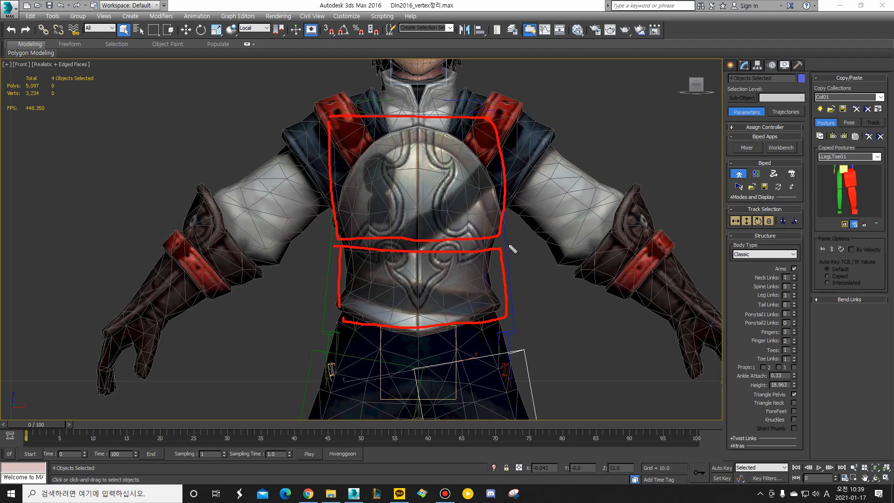
pyautogui.moveTo(343, 281)
pyautogui.mouseDown()
pyautogui.moveTo(356, 321)
pyautogui.moveTo(512, 319)
pyautogui.moveTo(484, 254)
pyautogui.moveTo(347, 254)
pyautogui.mouseUp()
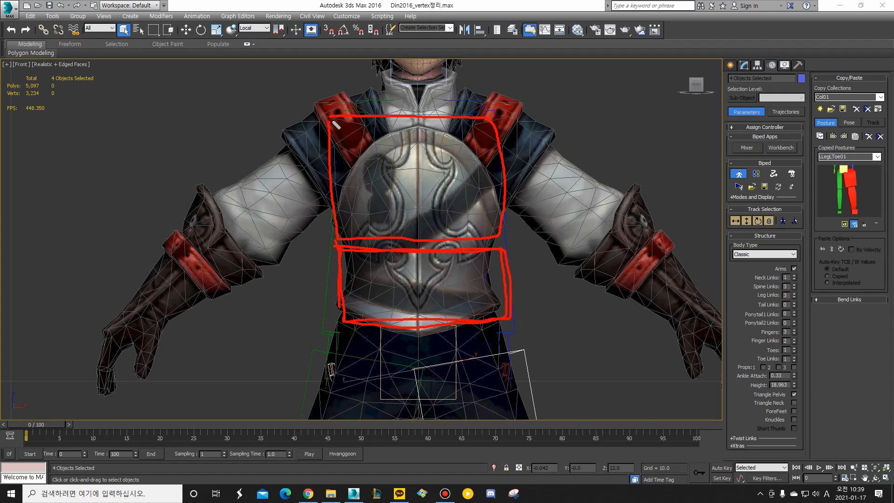
pyautogui.moveTo(330, 122); pyautogui.dragTo(340, 212)
pyautogui.press('Escape')
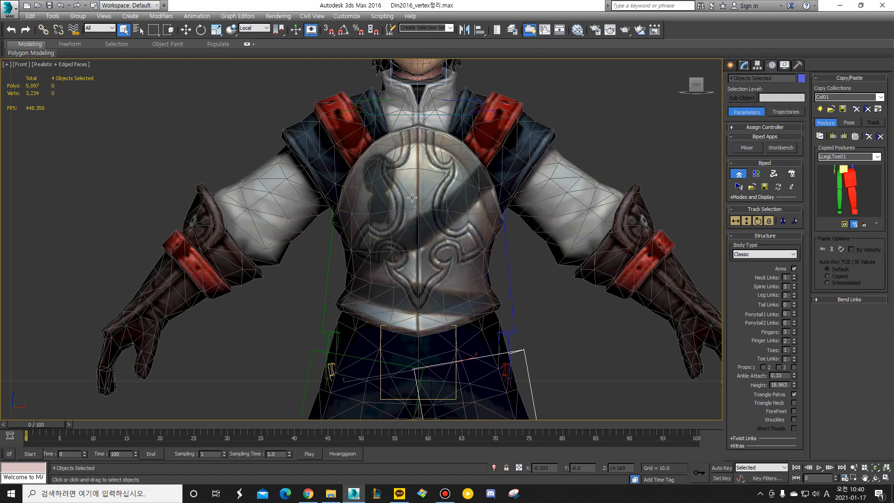
pyautogui.hotkey('ctrl', 'alt', 'd')
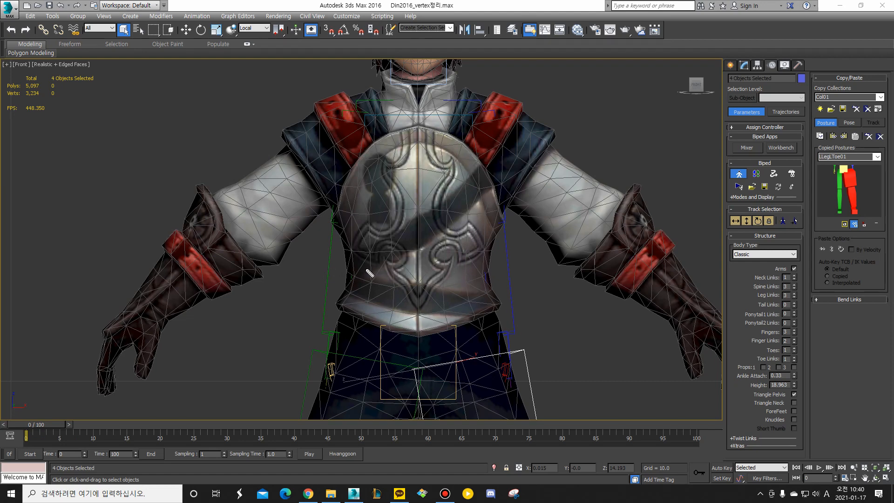
pyautogui.moveTo(412, 302); pyautogui.dragTo(414, 299)
pyautogui.moveTo(416, 244); pyautogui.dragTo(414, 259)
pyautogui.click(402, 166)
pyautogui.moveTo(403, 166); pyautogui.dragTo(431, 177)
pyautogui.press('Escape')
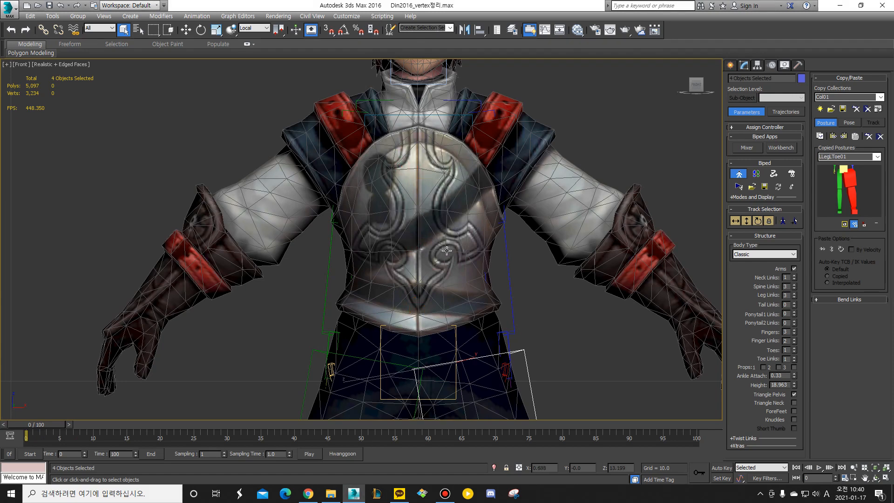
pyautogui.hotkey('ctrl', 'alt', 'd')
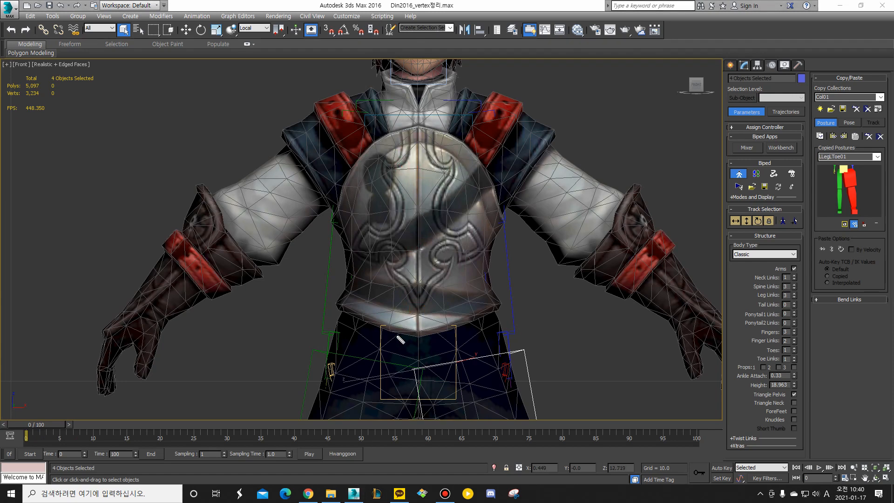
pyautogui.moveTo(348, 296)
pyautogui.mouseDown()
pyautogui.moveTo(350, 331)
pyautogui.moveTo(412, 416)
pyautogui.moveTo(440, 412)
pyautogui.moveTo(501, 321)
pyautogui.moveTo(461, 304)
pyautogui.moveTo(362, 309)
pyautogui.mouseUp()
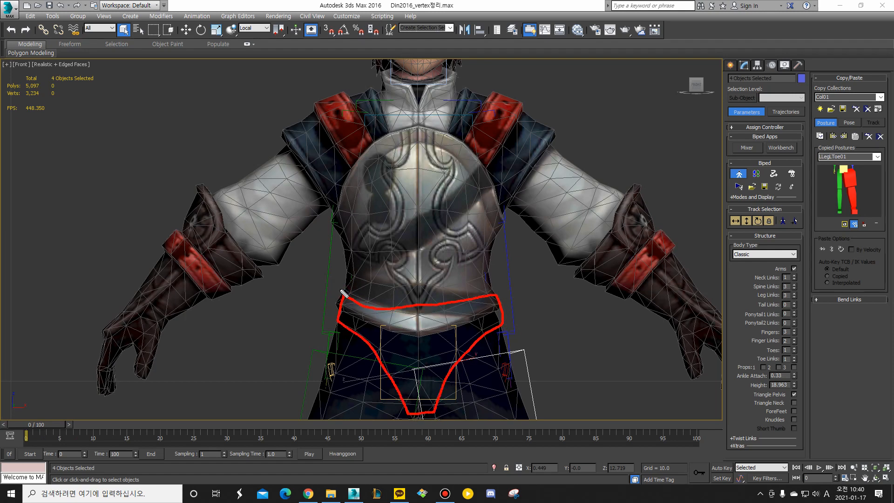
pyautogui.moveTo(350, 302)
pyautogui.mouseDown()
pyautogui.moveTo(444, 310)
pyautogui.moveTo(467, 300)
pyautogui.mouseUp()
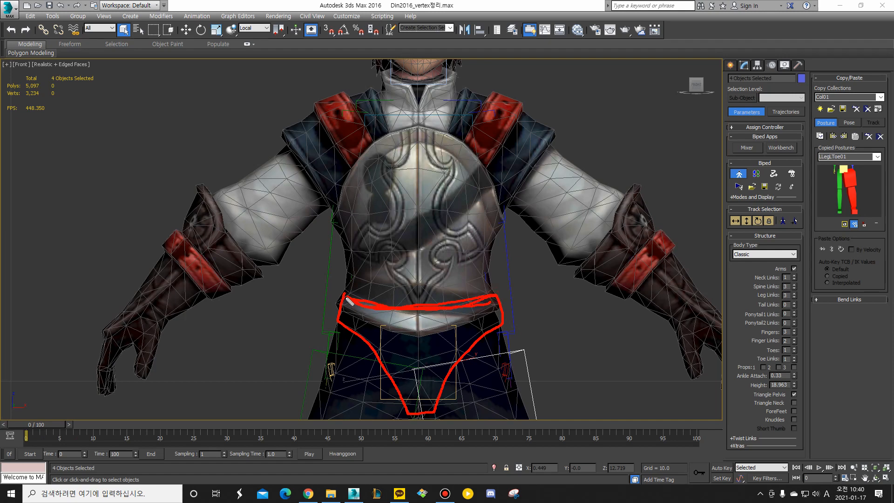
pyautogui.moveTo(346, 274)
pyautogui.mouseDown()
pyautogui.moveTo(345, 304)
pyautogui.moveTo(490, 274)
pyautogui.moveTo(498, 309)
pyautogui.moveTo(435, 326)
pyautogui.moveTo(347, 313)
pyautogui.mouseUp()
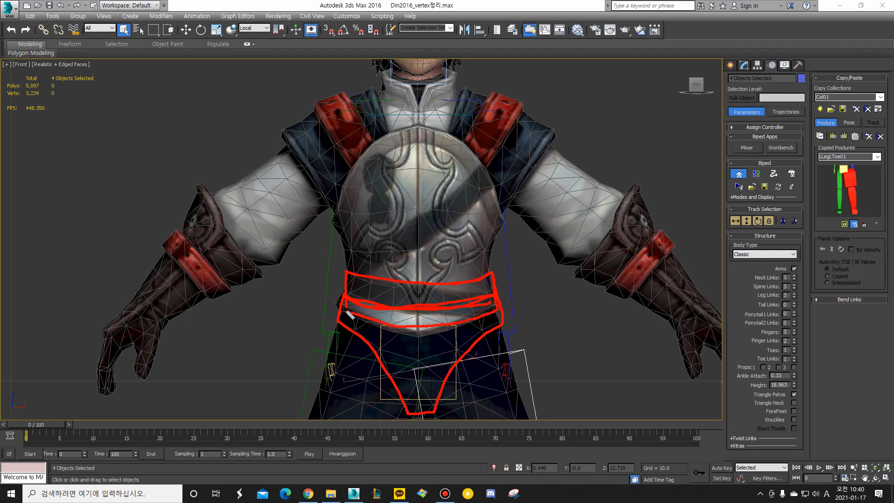
pyautogui.moveTo(334, 211)
pyautogui.mouseDown()
pyautogui.moveTo(344, 255)
pyautogui.moveTo(344, 223)
pyautogui.moveTo(501, 217)
pyautogui.moveTo(500, 271)
pyautogui.moveTo(348, 270)
pyautogui.mouseUp()
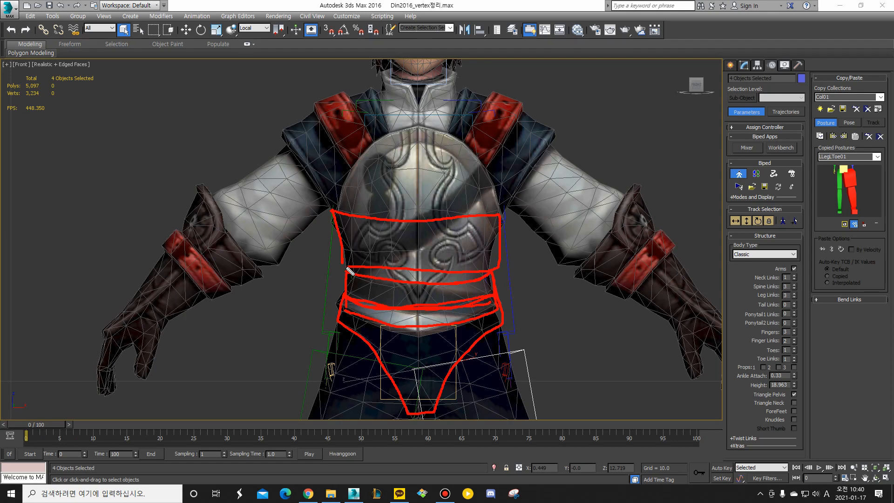
pyautogui.moveTo(331, 86)
pyautogui.mouseDown()
pyautogui.moveTo(339, 174)
pyautogui.moveTo(354, 88)
pyautogui.moveTo(487, 90)
pyautogui.mouseUp()
pyautogui.moveTo(350, 115); pyautogui.dragTo(482, 113)
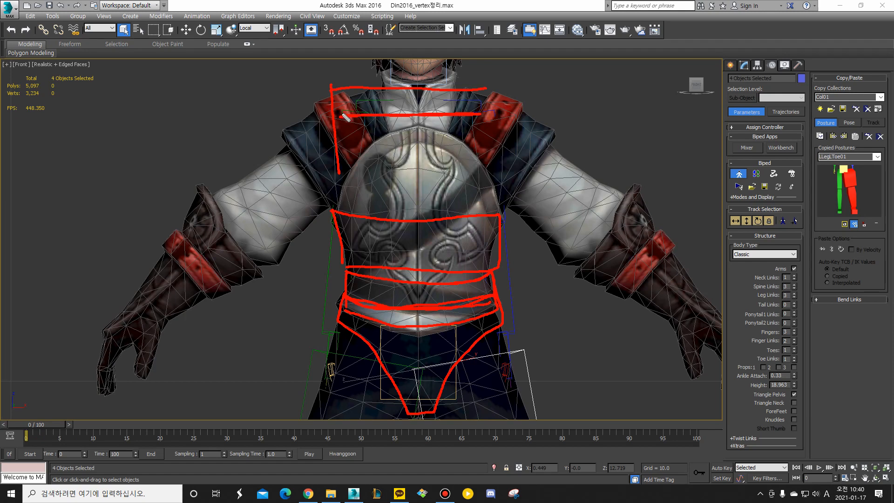
pyautogui.moveTo(342, 120)
pyautogui.mouseDown()
pyautogui.moveTo(339, 200)
pyautogui.moveTo(508, 212)
pyautogui.moveTo(501, 132)
pyautogui.moveTo(433, 117)
pyautogui.moveTo(335, 135)
pyautogui.moveTo(336, 195)
pyautogui.mouseUp()
pyautogui.moveTo(355, 134)
pyautogui.mouseDown()
pyautogui.moveTo(328, 187)
pyautogui.moveTo(362, 228)
pyautogui.moveTo(406, 204)
pyautogui.moveTo(504, 214)
pyautogui.moveTo(485, 156)
pyautogui.mouseUp()
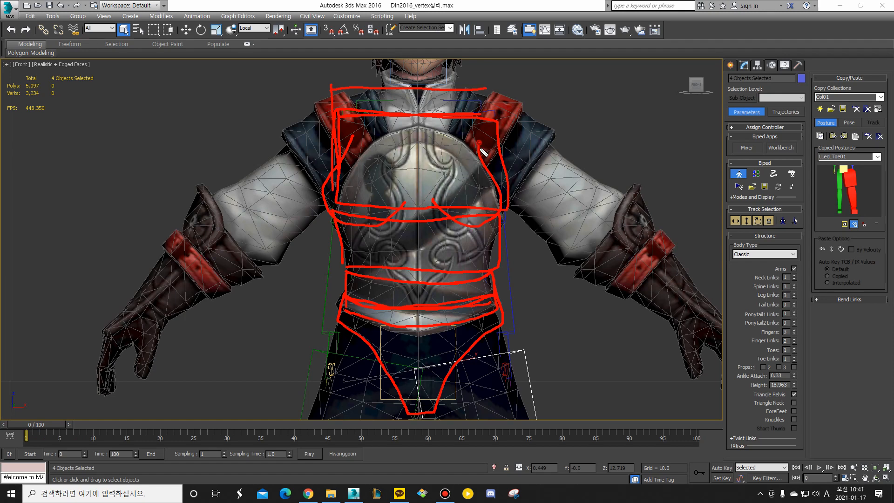
pyautogui.moveTo(478, 142); pyautogui.dragTo(480, 163)
pyautogui.moveTo(294, 188); pyautogui.dragTo(522, 191)
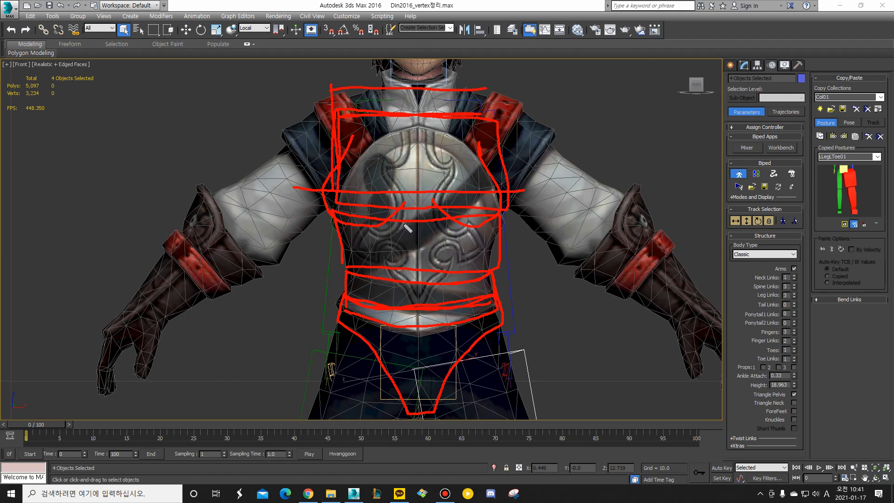
pyautogui.moveTo(413, 246); pyautogui.dragTo(414, 259)
pyautogui.moveTo(408, 162); pyautogui.dragTo(423, 174)
pyautogui.moveTo(342, 270)
pyautogui.mouseDown()
pyautogui.moveTo(487, 274)
pyautogui.moveTo(504, 227)
pyautogui.moveTo(363, 215)
pyautogui.mouseUp()
pyautogui.moveTo(342, 147)
pyautogui.mouseDown()
pyautogui.moveTo(337, 187)
pyautogui.moveTo(336, 119)
pyautogui.moveTo(499, 125)
pyautogui.moveTo(508, 210)
pyautogui.mouseUp()
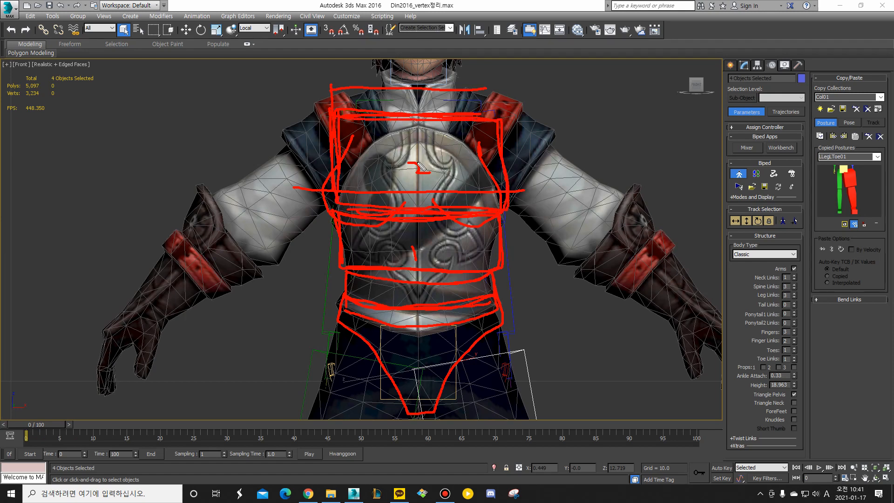
pyautogui.moveTo(350, 120); pyautogui.dragTo(488, 119)
pyautogui.press('Escape')
# Select Bip001 Spine, move it down onto the top of the pelvis and shorten it to the waist section in the front view.
pyautogui.press('F3')
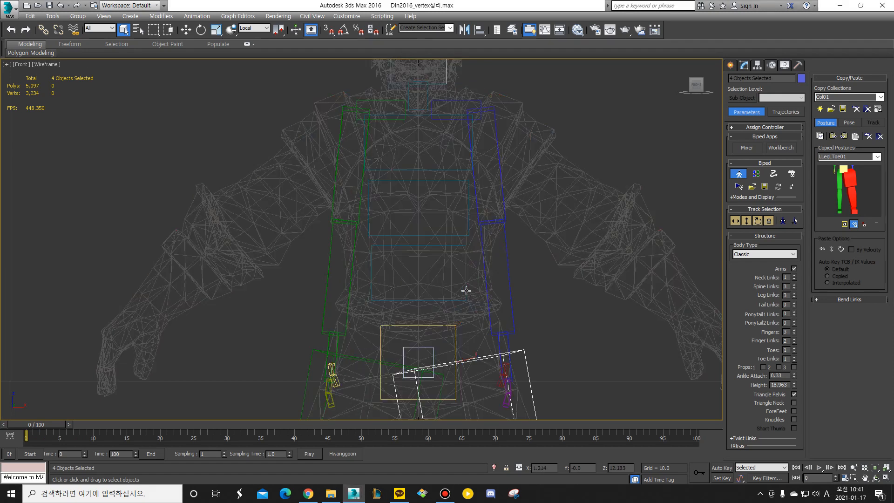
pyautogui.click(466, 291)
pyautogui.scroll(3, 446, 281)
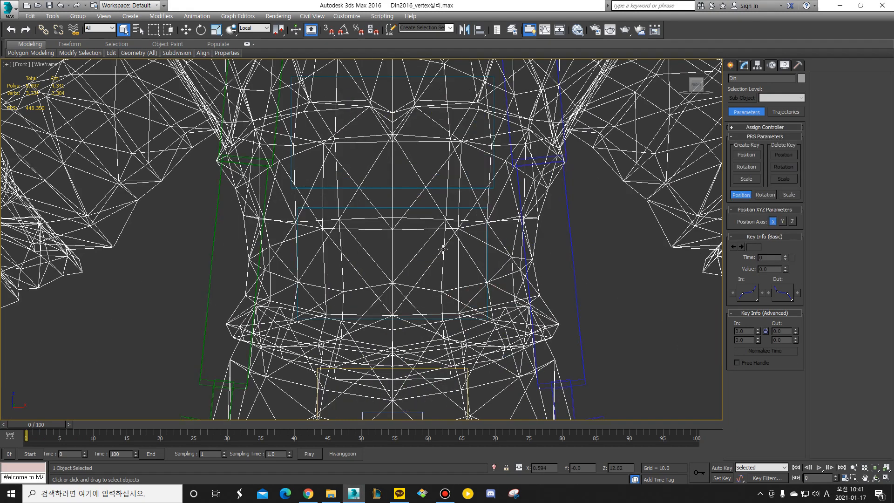
pyautogui.click(429, 212)
pyautogui.scroll(-4, 417, 233)
pyautogui.press('w')
pyautogui.moveTo(405, 175); pyautogui.dragTo(406, 191)
pyautogui.click(419, 143)
pyautogui.moveTo(410, 121); pyautogui.dragTo(410, 122)
pyautogui.click(422, 208)
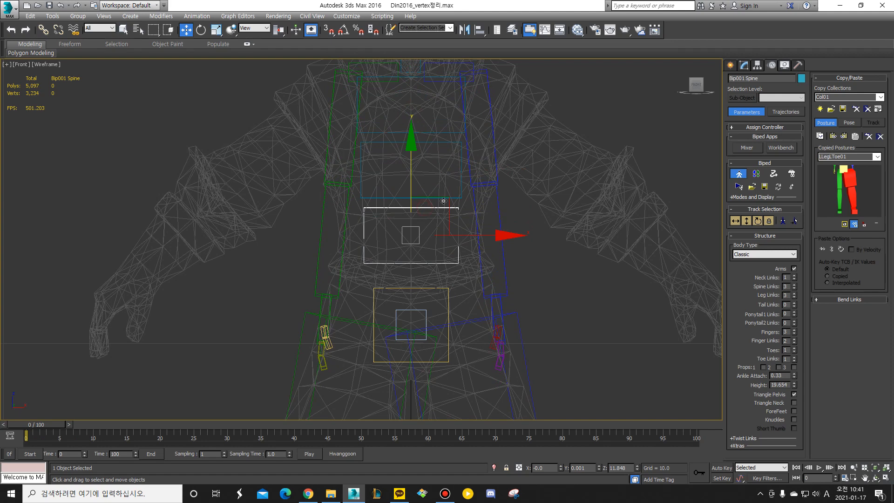
pyautogui.moveTo(410, 184); pyautogui.dragTo(411, 208)
pyautogui.press('F3')
pyautogui.press('F3')
pyautogui.press('F3')
# Scale Bip001 Spine wider along local Z to match the waist, and to about 230% in depth along local Y in the right view.
pyautogui.press('r')
pyautogui.press('F3')
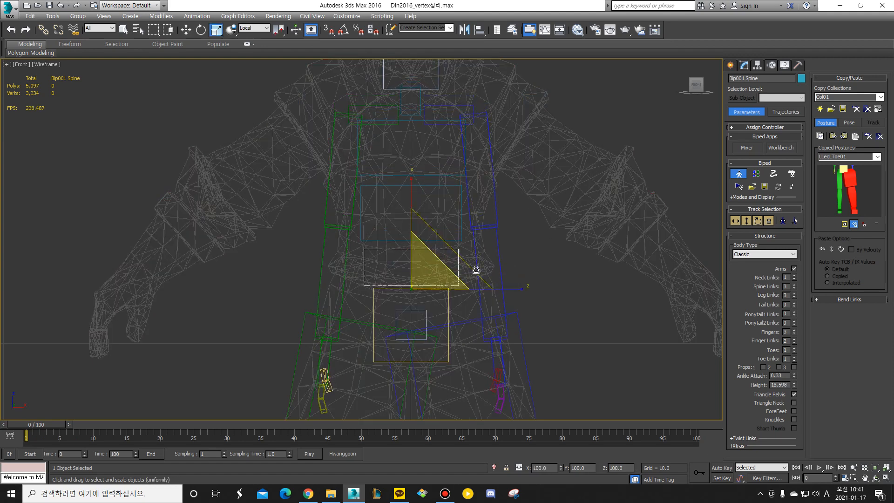
pyautogui.moveTo(499, 289); pyautogui.dragTo(523, 293)
pyautogui.press('F3')
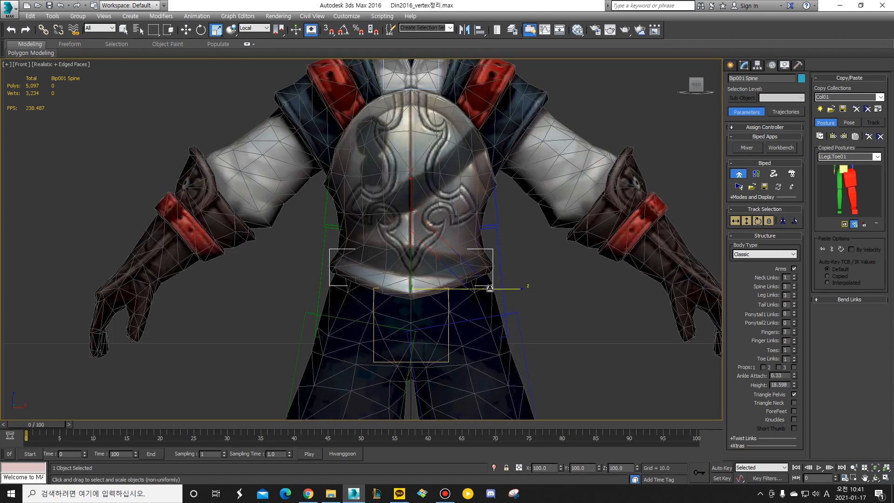
pyautogui.press('z')
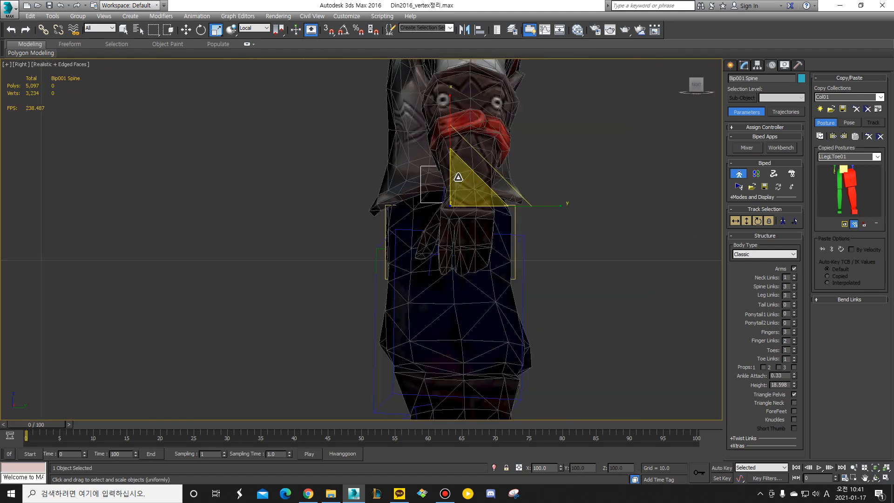
pyautogui.moveTo(527, 214); pyautogui.dragTo(576, 210)
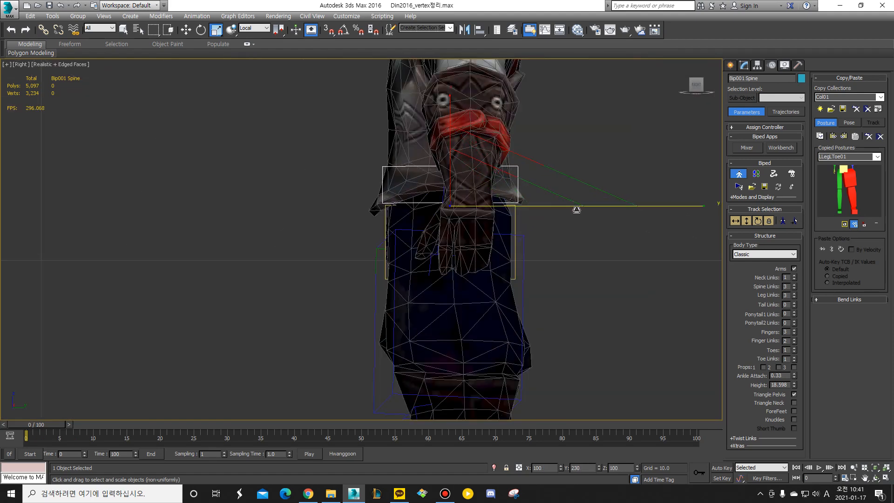
# Select Bip001 Spine1, lengthen it slightly, and scale its width in the front view and its depth in the right view to fit the torso.
pyautogui.press('f')
pyautogui.press('F3')
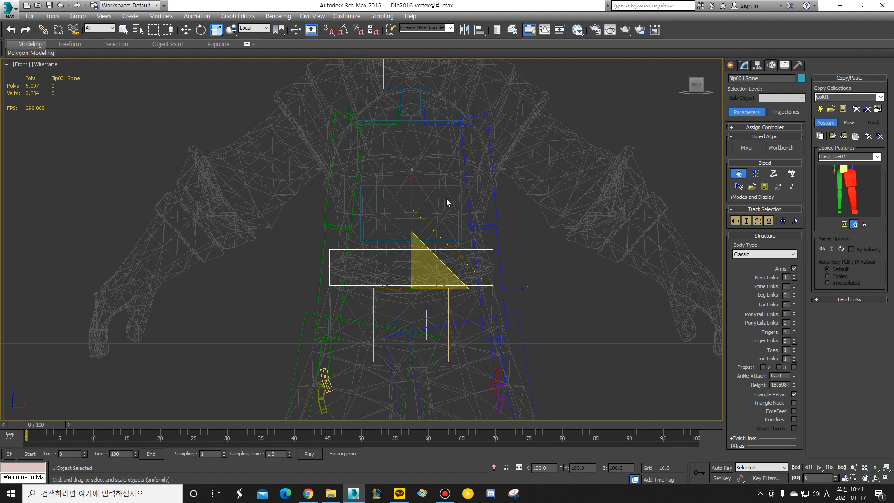
pyautogui.click(429, 184)
pyautogui.press('F3')
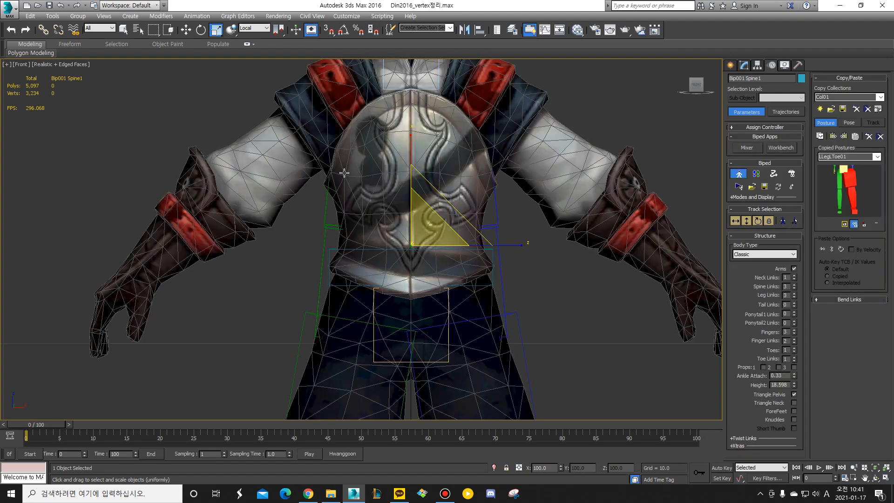
pyautogui.press('F3')
pyautogui.moveTo(410, 158); pyautogui.dragTo(409, 152)
pyautogui.moveTo(505, 245); pyautogui.dragTo(528, 250)
pyautogui.press('r')
pyautogui.press('F3')
pyautogui.moveTo(549, 162); pyautogui.dragTo(587, 162)
pyautogui.hotkey('ctrl', 'z')
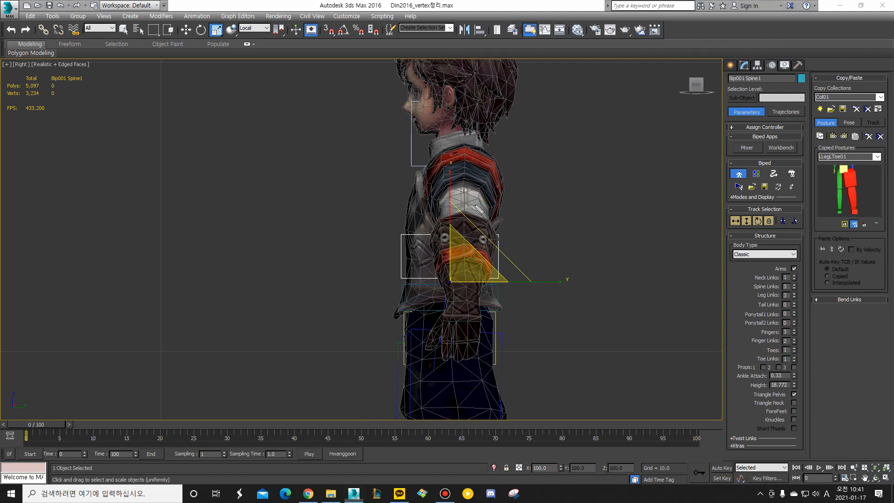
pyautogui.moveTo(461, 142)
pyautogui.mouseDown()
pyautogui.moveTo(438, 157)
pyautogui.moveTo(406, 242)
pyautogui.moveTo(418, 293)
pyautogui.mouseUp()
pyautogui.moveTo(527, 171)
pyautogui.mouseDown()
pyautogui.moveTo(484, 244)
pyautogui.moveTo(482, 285)
pyautogui.mouseUp()
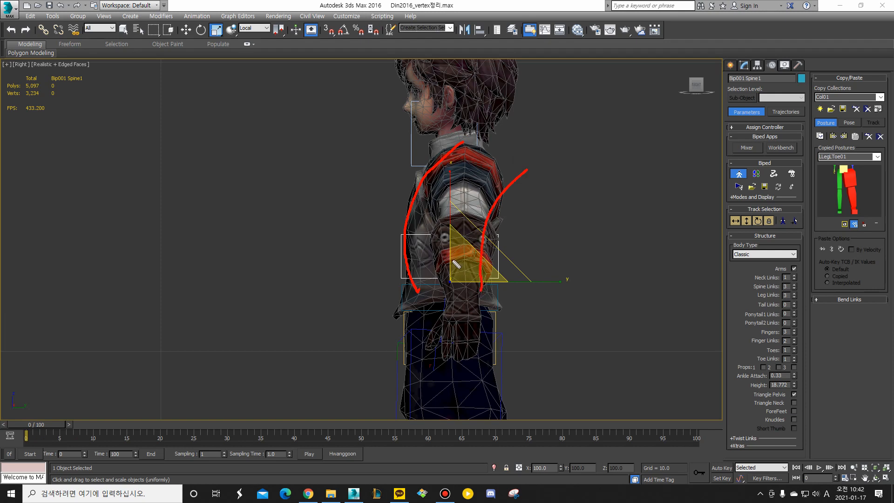
pyautogui.press('Escape')
# Rotate Bip001 Spine1 slightly backward in the right view so it follows the curve of the torso.
pyautogui.press('e')
pyautogui.moveTo(510, 219); pyautogui.dragTo(522, 239)
pyautogui.hotkey('ctrl', 'z')
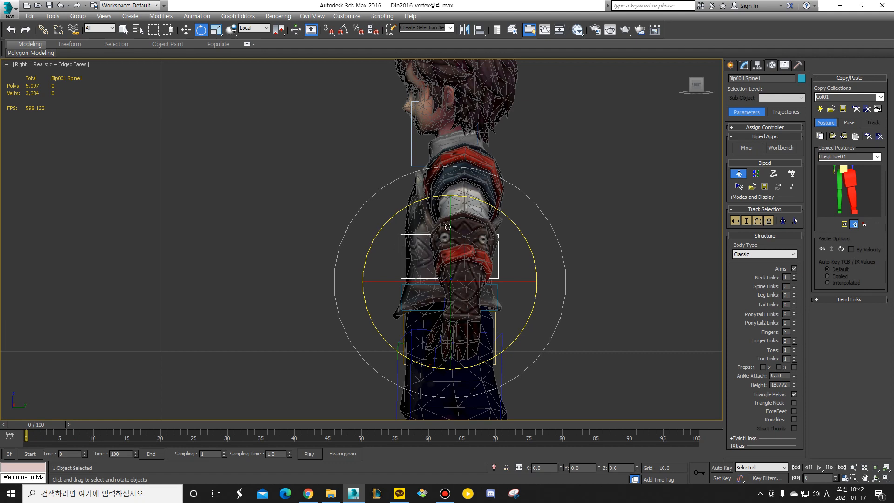
pyautogui.moveTo(494, 208); pyautogui.dragTo(437, 287)
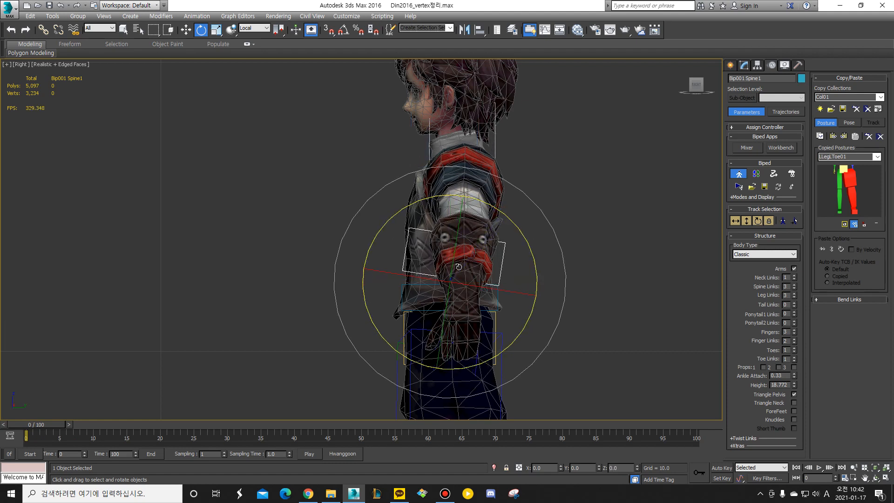
pyautogui.press('f')
pyautogui.press('F3')
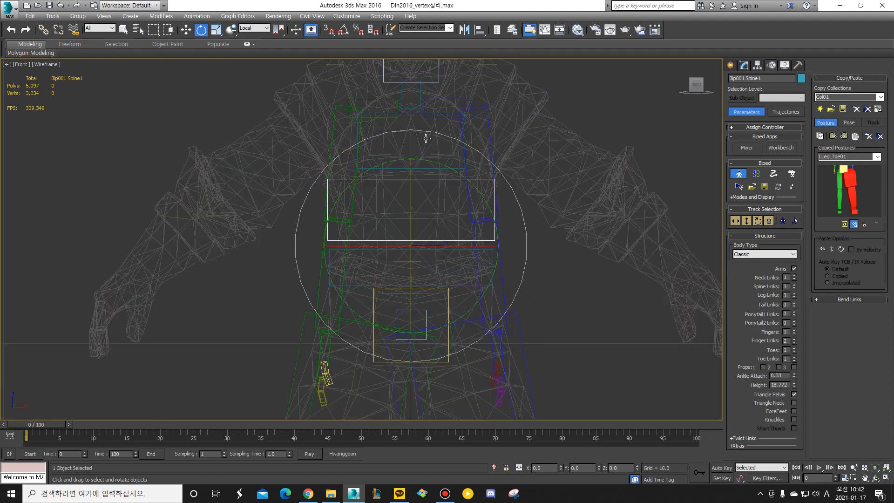
# Scale the biped's topmost spine segment taller and wider in the front view to fit the character's chest.
pyautogui.click(440, 177)
pyautogui.press('F3')
pyautogui.moveTo(443, 157); pyautogui.dragTo(444, 226, button='middle')
pyautogui.press('r')
pyautogui.press('F3')
pyautogui.moveTo(411, 152); pyautogui.dragTo(410, 124)
pyautogui.press('F3')
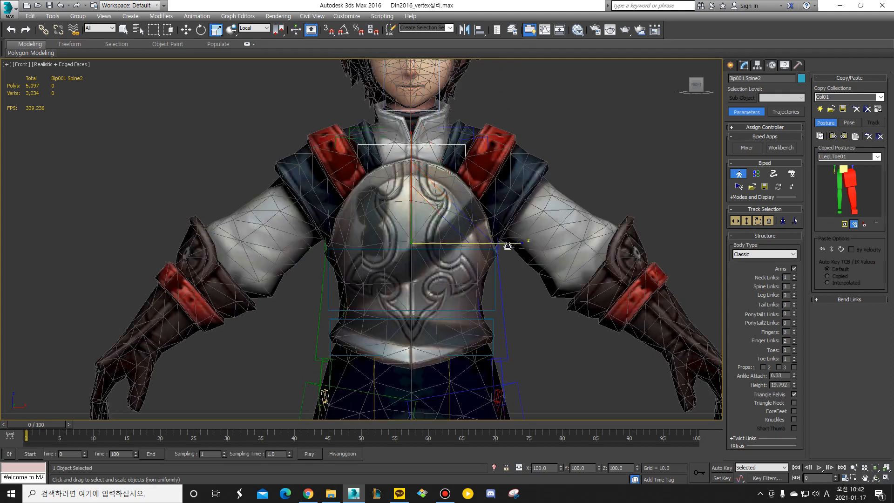
pyautogui.moveTo(507, 242)
pyautogui.mouseDown()
pyautogui.moveTo(547, 248)
pyautogui.moveTo(523, 247)
pyautogui.mouseUp()
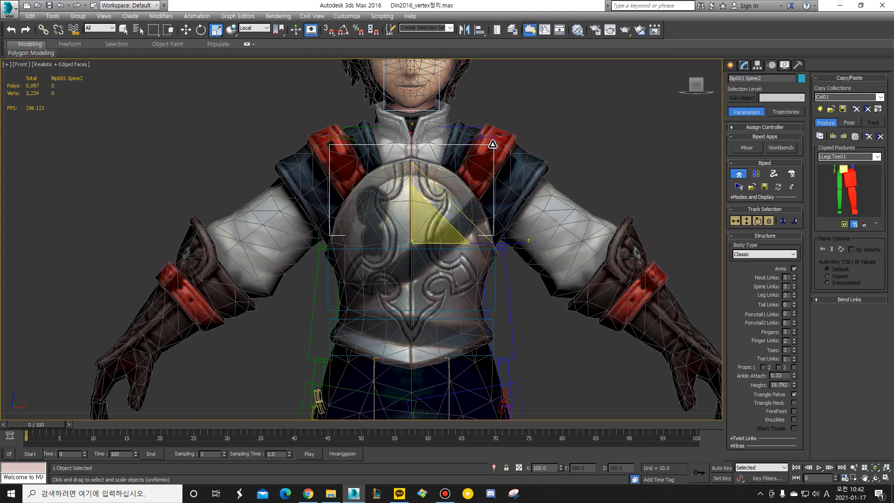
# Scale the topmost spine segment deeper in the side view to match the torso's front-to-back thickness.
pyautogui.press('r')
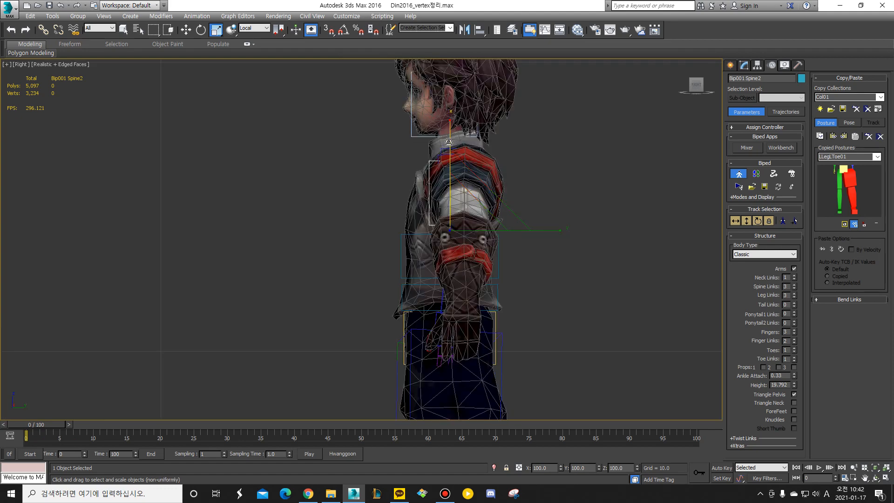
pyautogui.moveTo(449, 185); pyautogui.dragTo(450, 194, button='middle')
pyautogui.moveTo(548, 246); pyautogui.dragTo(597, 250)
# Select the biped's left clavicle bone in the front view.
pyautogui.press('f')
pyautogui.scroll(-3, 488, 185)
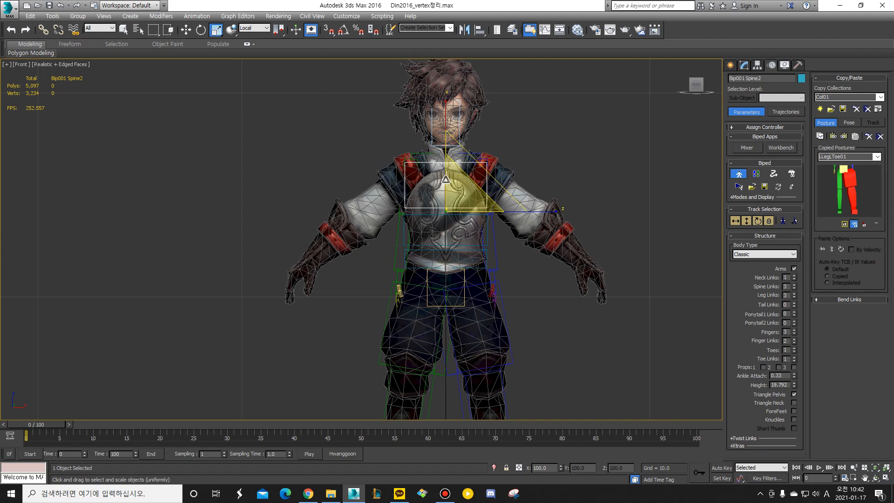
pyautogui.scroll(2, 470, 185)
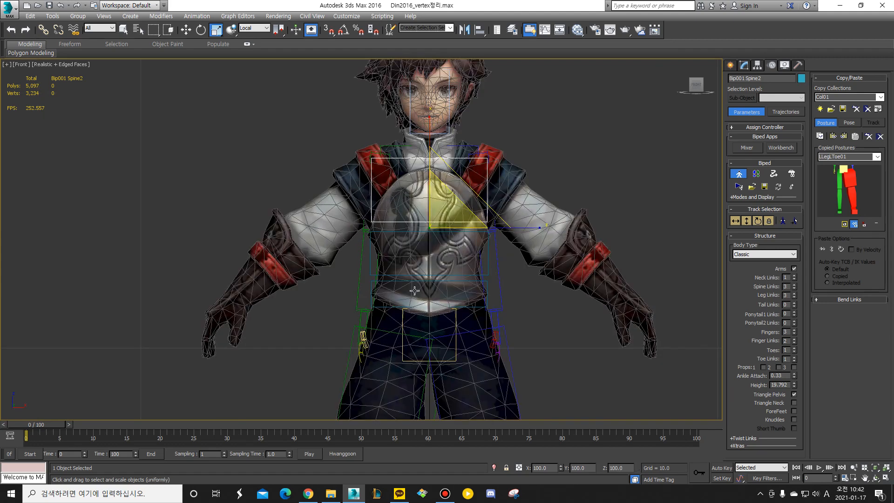
pyautogui.moveTo(481, 145); pyautogui.dragTo(452, 190, button='middle')
pyautogui.scroll(2, 452, 193)
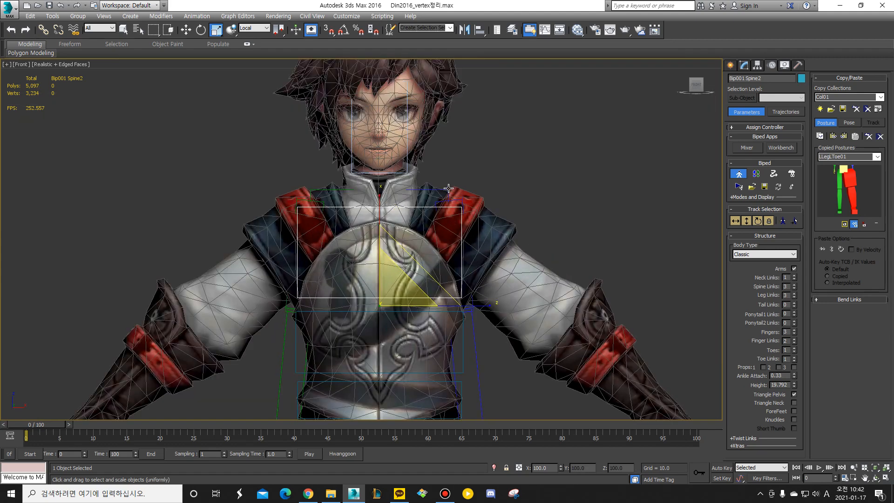
pyautogui.click(447, 188)
pyautogui.scroll(-2, 478, 183)
pyautogui.press('e')
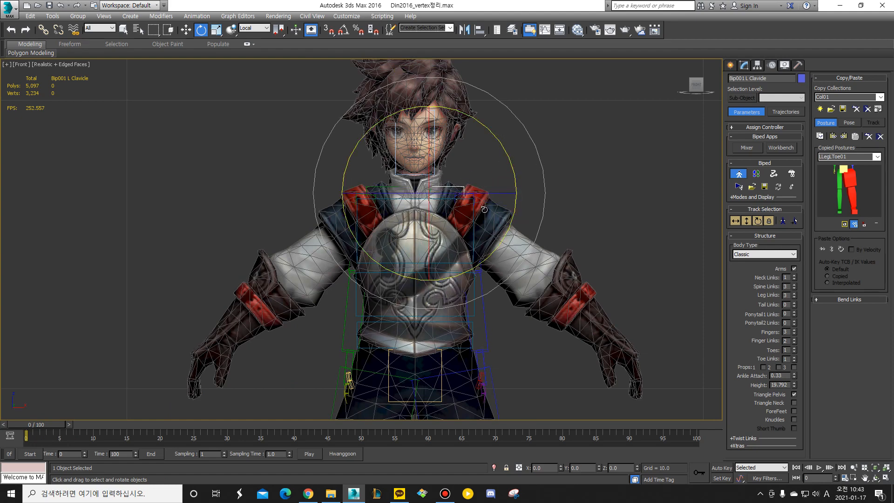
pyautogui.scroll(2, 474, 201)
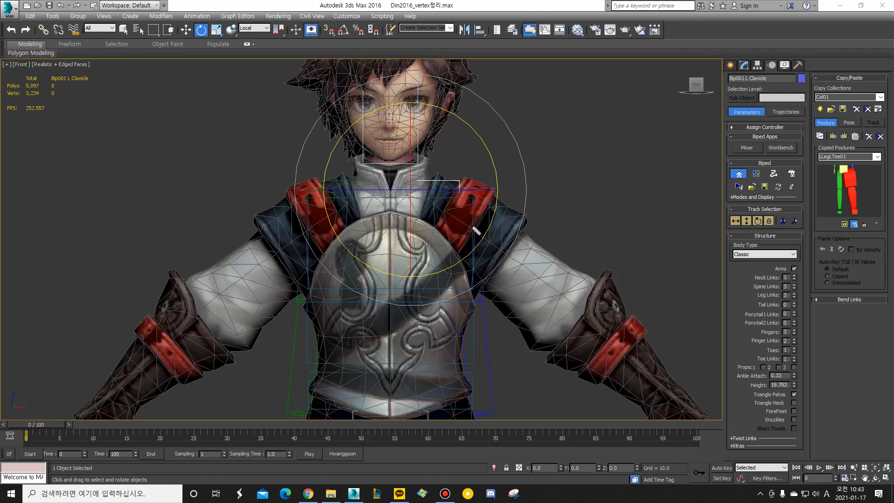
pyautogui.moveTo(487, 295)
pyautogui.mouseDown()
pyautogui.moveTo(456, 298)
pyautogui.moveTo(448, 230)
pyautogui.moveTo(467, 210)
pyautogui.moveTo(480, 277)
pyautogui.mouseUp()
pyautogui.moveTo(459, 213); pyautogui.dragTo(467, 210)
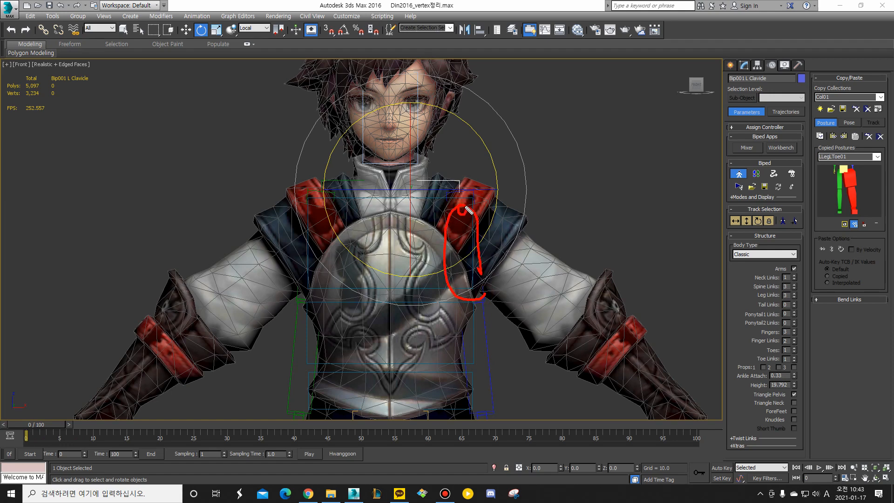
pyautogui.moveTo(431, 188)
pyautogui.mouseDown()
pyautogui.moveTo(436, 205)
pyautogui.moveTo(442, 188)
pyautogui.moveTo(460, 214)
pyautogui.mouseUp()
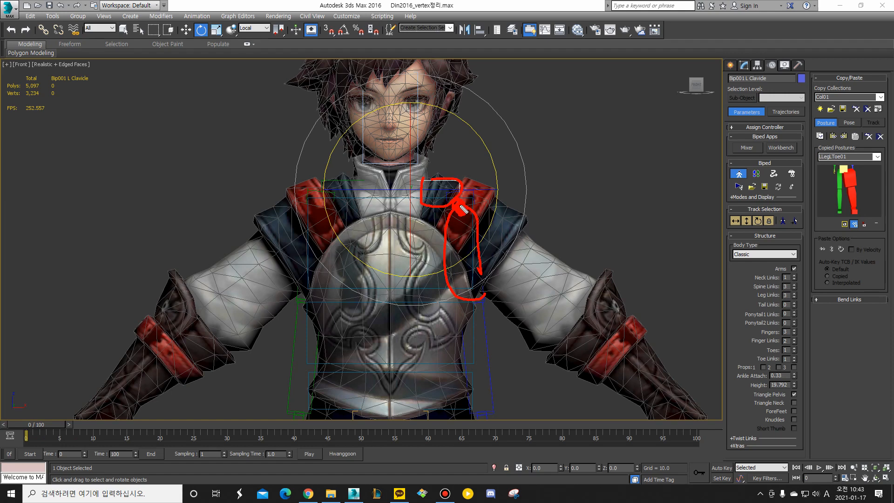
pyautogui.moveTo(463, 186); pyautogui.dragTo(426, 185)
pyautogui.moveTo(480, 295); pyautogui.dragTo(471, 218)
pyautogui.moveTo(672, 376)
pyautogui.mouseDown()
pyautogui.moveTo(650, 395)
pyautogui.moveTo(634, 391)
pyautogui.mouseUp()
pyautogui.moveTo(439, 173)
pyautogui.mouseDown()
pyautogui.moveTo(418, 200)
pyautogui.moveTo(439, 180)
pyautogui.mouseUp()
pyautogui.moveTo(457, 209); pyautogui.dragTo(461, 213)
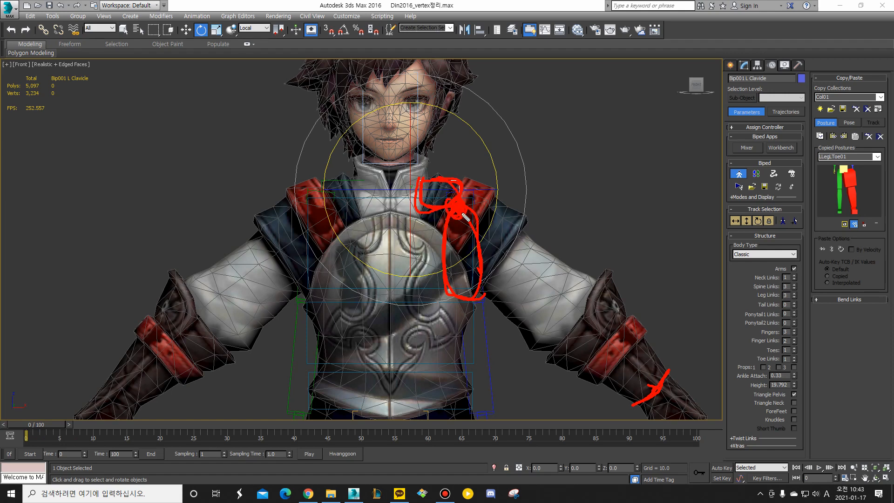
pyautogui.moveTo(655, 359); pyautogui.dragTo(635, 404)
pyautogui.press('Escape')
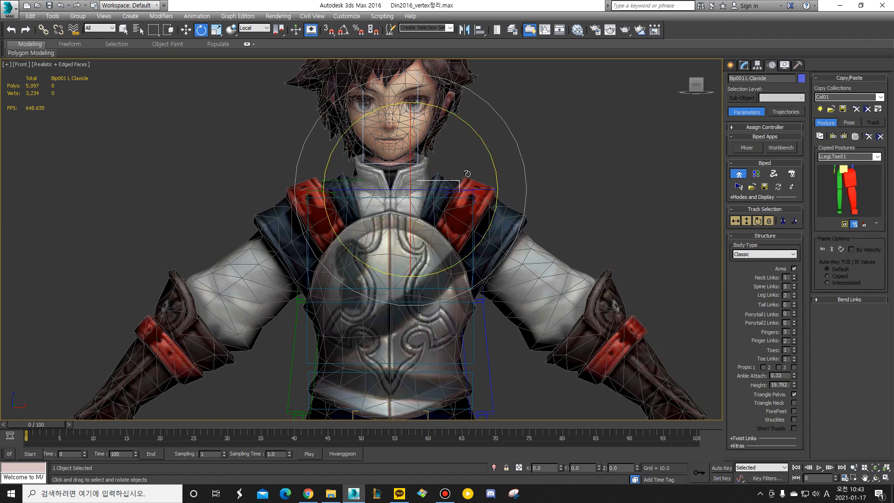
# Move the left clavicle backward in the perspective view to Y 0.537, centring it in the shoulder's depth.
pyautogui.press('p')
pyautogui.scroll(-2, 530, 198)
pyautogui.keyDown('alt'); pyautogui.moveTo(531, 197); pyautogui.dragTo(420, 257, button='middle'); pyautogui.keyUp('alt')
pyautogui.keyDown('alt'); pyautogui.moveTo(490, 194); pyautogui.dragTo(491, 194, button='middle'); pyautogui.keyUp('alt')
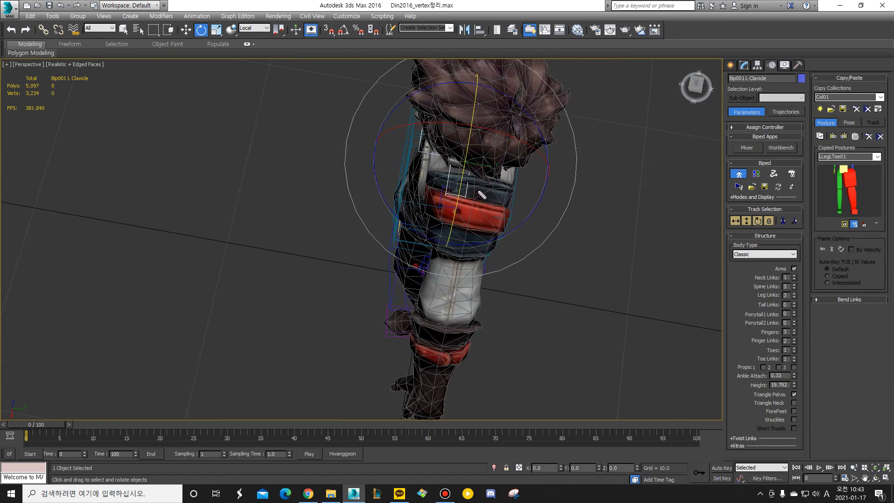
pyautogui.click(475, 180)
pyautogui.press('w')
pyautogui.moveTo(531, 194); pyautogui.dragTo(534, 194)
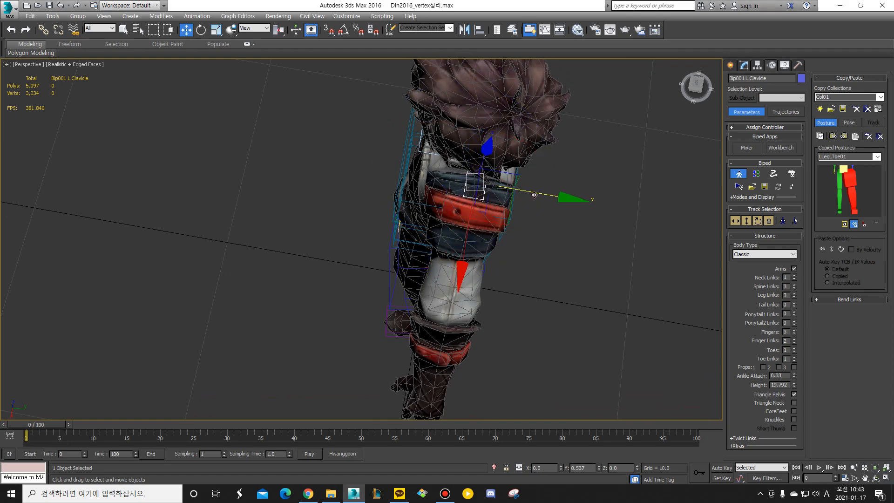
# Scale the left clavicle along its Y axis so it spans the shoulder's front-to-back thickness.
pyautogui.keyDown('alt'); pyautogui.moveTo(534, 194); pyautogui.dragTo(525, 181, button='middle'); pyautogui.keyUp('alt')
pyautogui.press('r')
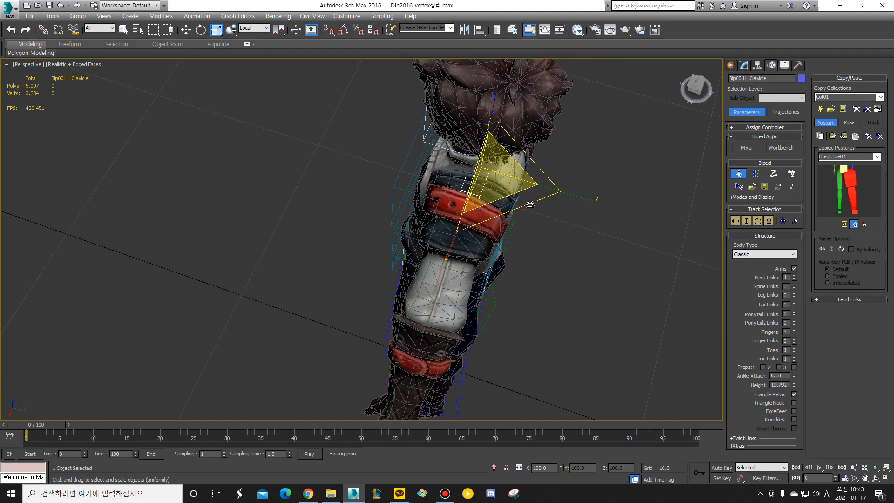
pyautogui.moveTo(568, 194); pyautogui.dragTo(677, 225)
pyautogui.keyDown('alt'); pyautogui.moveTo(591, 199); pyautogui.dragTo(593, 172, button='middle'); pyautogui.keyUp('alt')
pyautogui.keyDown('alt'); pyautogui.moveTo(491, 169); pyautogui.dragTo(529, 169, button='middle'); pyautogui.keyUp('alt')
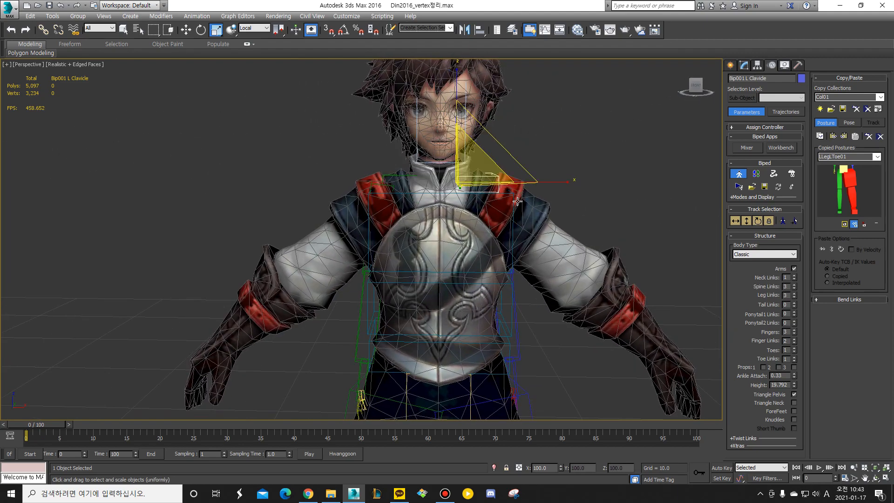
pyautogui.click(520, 203)
pyautogui.press('e')
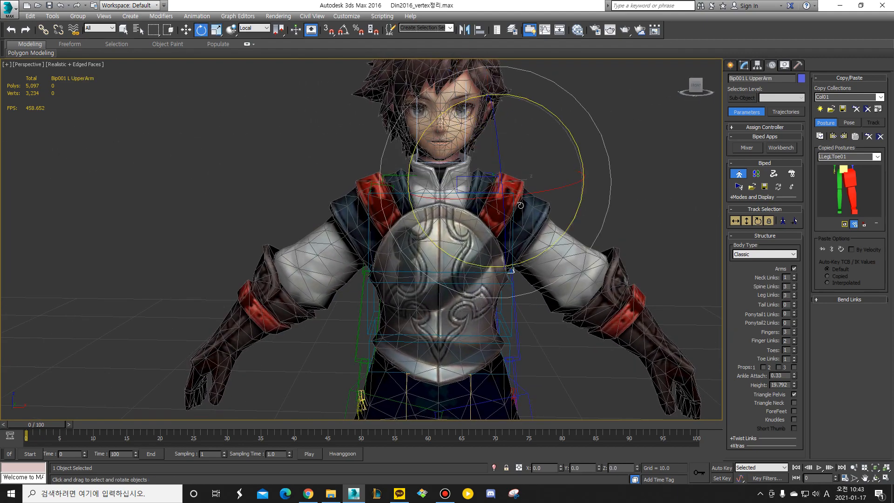
pyautogui.keyDown('alt'); pyautogui.moveTo(526, 207); pyautogui.dragTo(499, 203, button='middle'); pyautogui.keyUp('alt')
pyautogui.press('f')
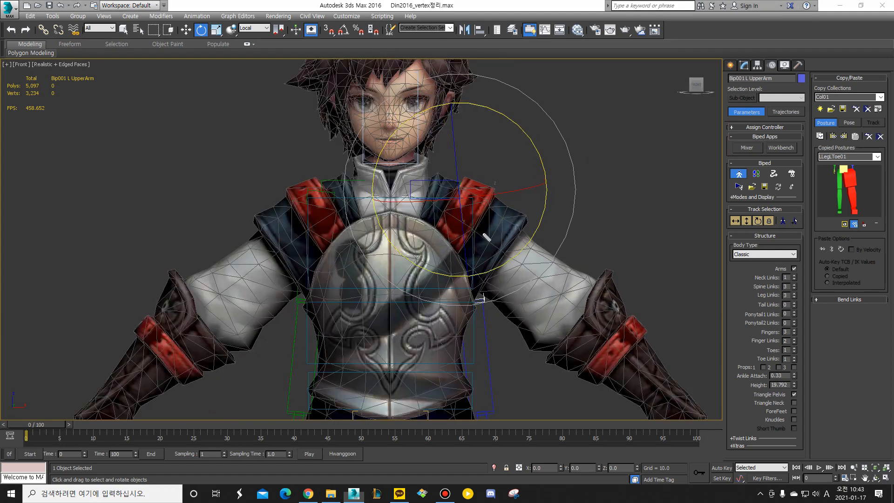
pyautogui.click(473, 234)
pyautogui.moveTo(492, 203)
pyautogui.mouseDown()
pyautogui.moveTo(461, 277)
pyautogui.moveTo(538, 334)
pyautogui.mouseUp()
pyautogui.moveTo(499, 210)
pyautogui.mouseDown()
pyautogui.moveTo(556, 329)
pyautogui.moveTo(542, 326)
pyautogui.mouseUp()
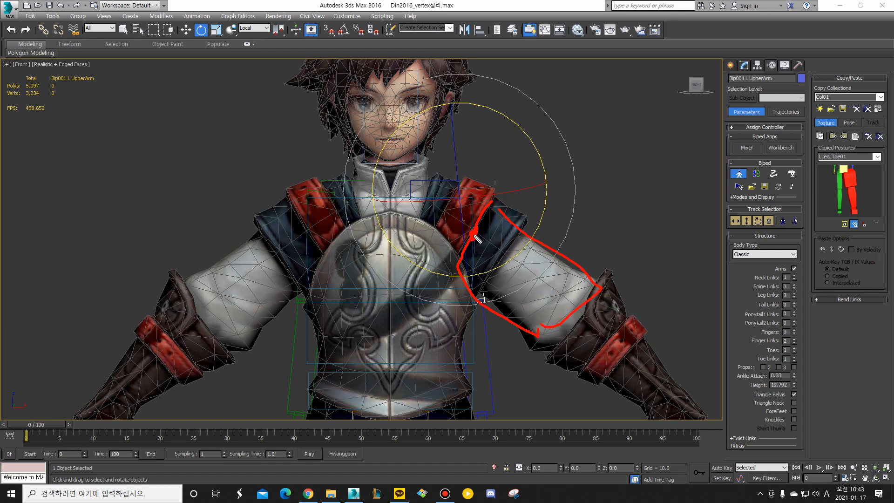
pyautogui.moveTo(456, 198); pyautogui.dragTo(423, 175)
pyautogui.press('Escape')
# Lower the left clavicle in the front view to Z 16.181.
pyautogui.press('q')
pyautogui.click(433, 191)
pyautogui.press('w')
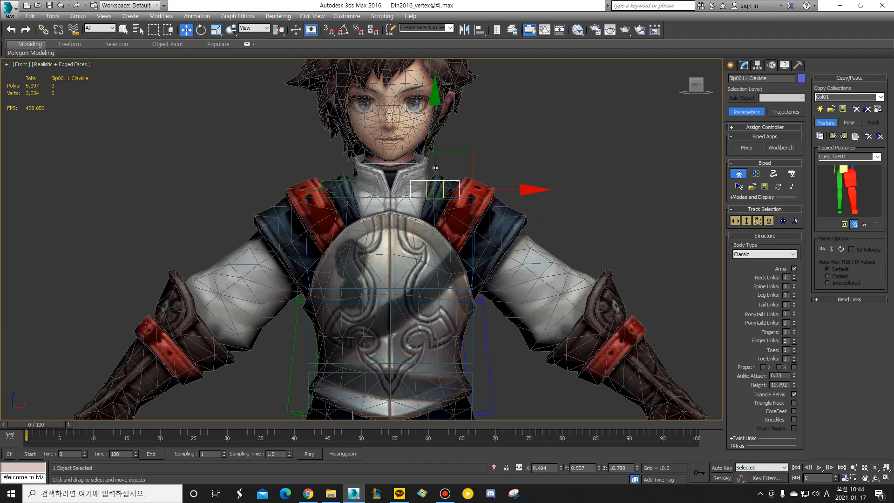
pyautogui.moveTo(435, 144); pyautogui.dragTo(440, 170)
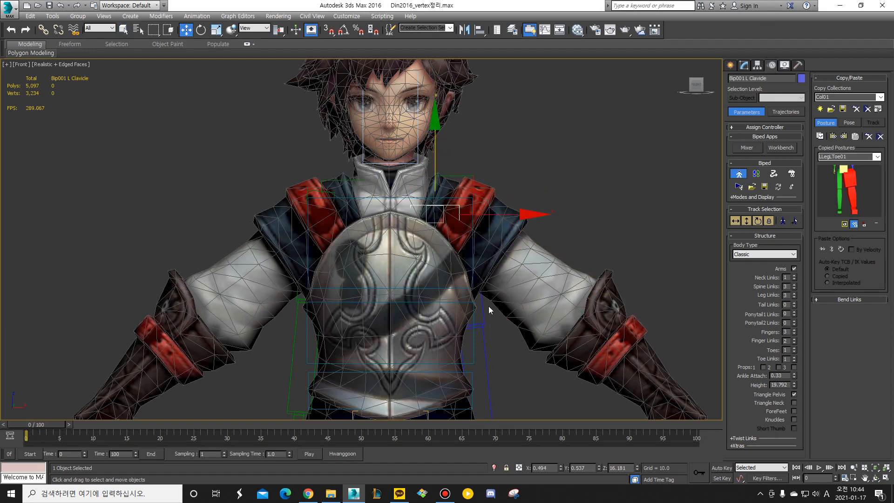
# Rotate the left upper arm bone outward in the front view toward the mesh's arm.
pyautogui.click(481, 311)
pyautogui.press('e')
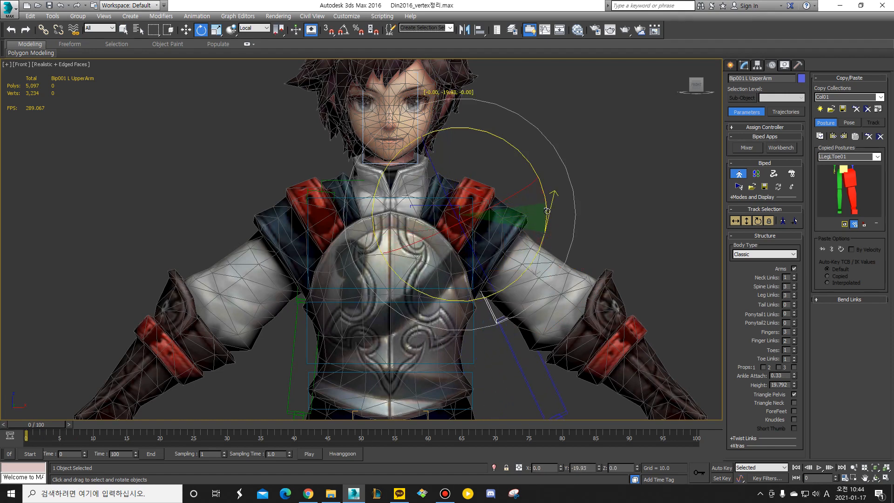
pyautogui.press('x')
# Shift the left clavicle outward to X 0.733 and lower it to Z 16.032 toward the shoulder joint.
pyautogui.press('q')
pyautogui.click(430, 204)
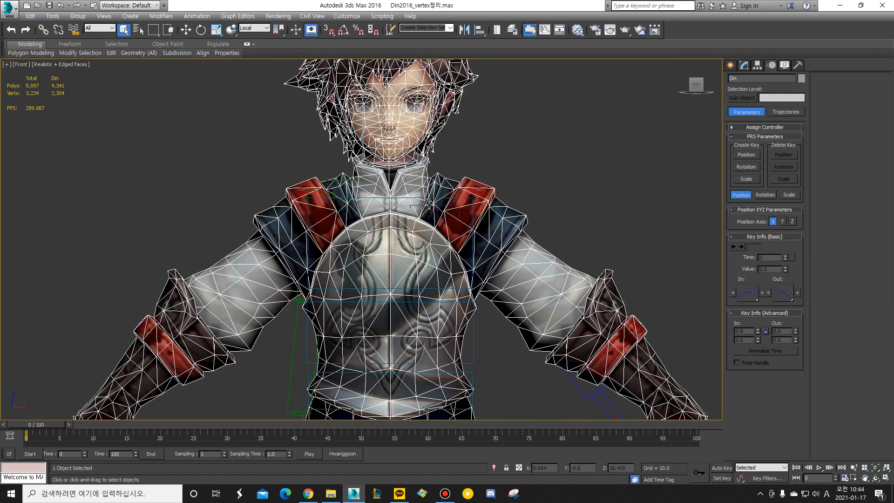
pyautogui.click(449, 204)
pyautogui.press('w')
pyautogui.moveTo(486, 214); pyautogui.dragTo(494, 216)
pyautogui.press('F3')
pyautogui.press('F3')
pyautogui.press('F3')
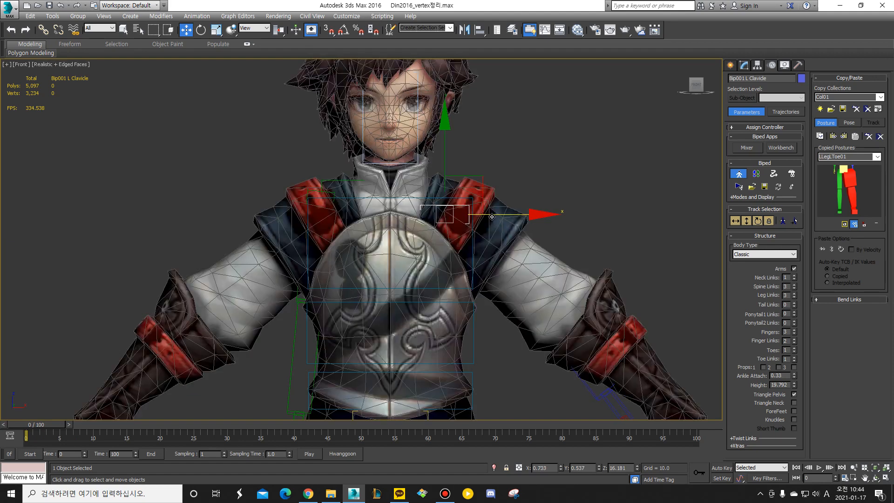
pyautogui.moveTo(445, 160); pyautogui.dragTo(446, 166)
# Rotate the left upper arm bone further outward in wireframe to follow the mesh arm's direction.
pyautogui.click(517, 262)
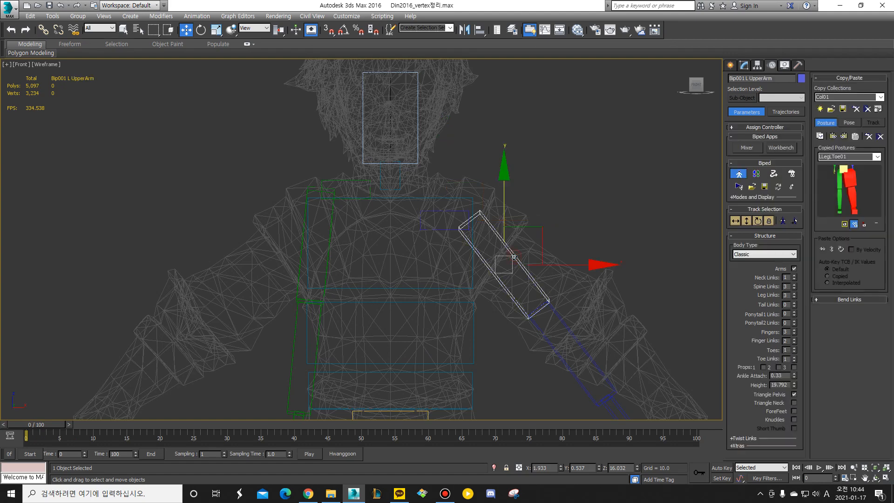
pyautogui.press('e')
pyautogui.press('r')
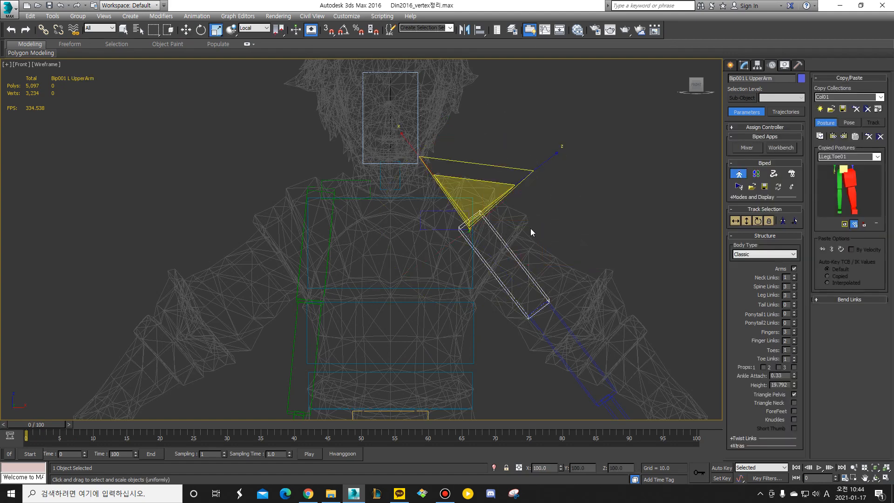
pyautogui.press('e')
pyautogui.moveTo(550, 192); pyautogui.dragTo(541, 187)
# Lengthen the left upper arm bone to the mesh's elbow and widen it along Z to about 288%.
pyautogui.press('r')
pyautogui.moveTo(463, 209); pyautogui.dragTo(395, 156)
pyautogui.moveTo(557, 126); pyautogui.dragTo(573, 109)
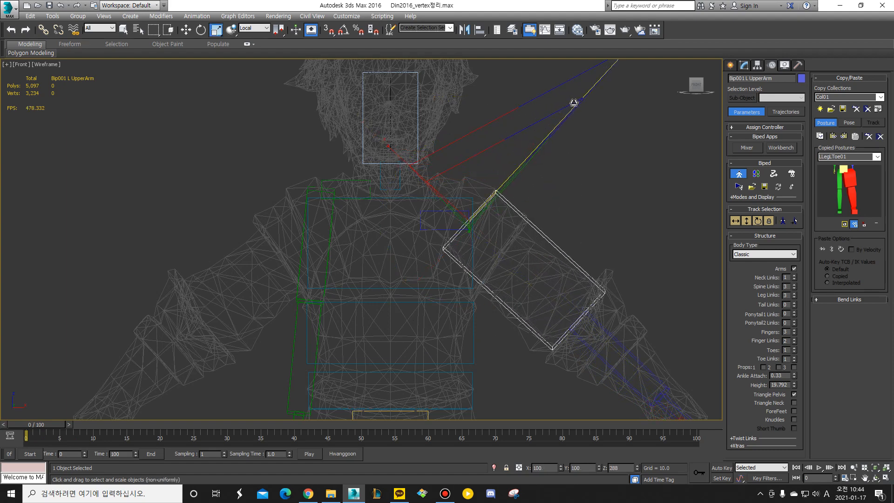
# Select the left clavicle and scale it along its Z axis to cover the shoulder's height.
pyautogui.press('F3')
pyautogui.scroll(2, 471, 216)
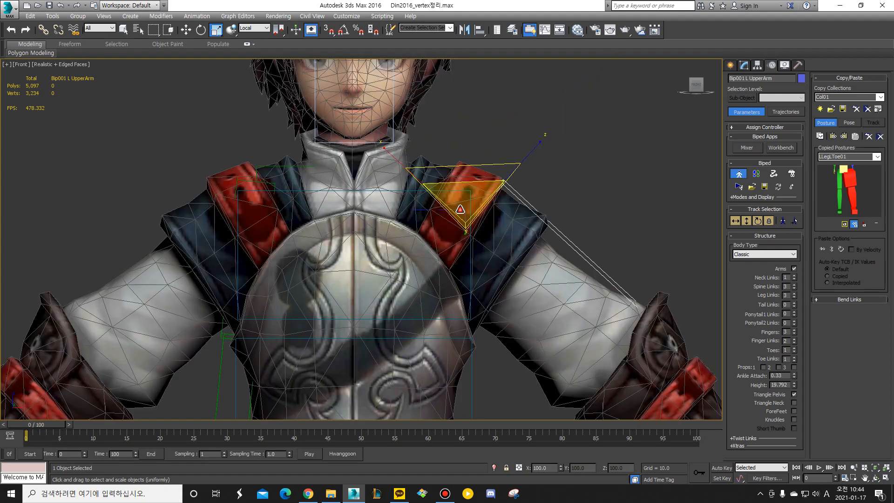
pyautogui.press('pageup')
pyautogui.moveTo(401, 375); pyautogui.dragTo(408, 444)
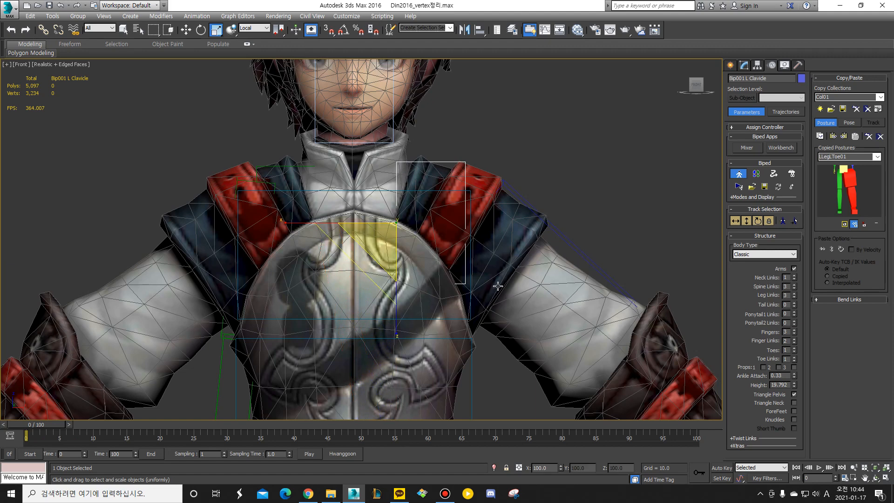
# Lower the left clavicle slightly to Z 15.889 so the shoulder joint matches the mesh.
pyautogui.click(519, 203)
pyautogui.press('e')
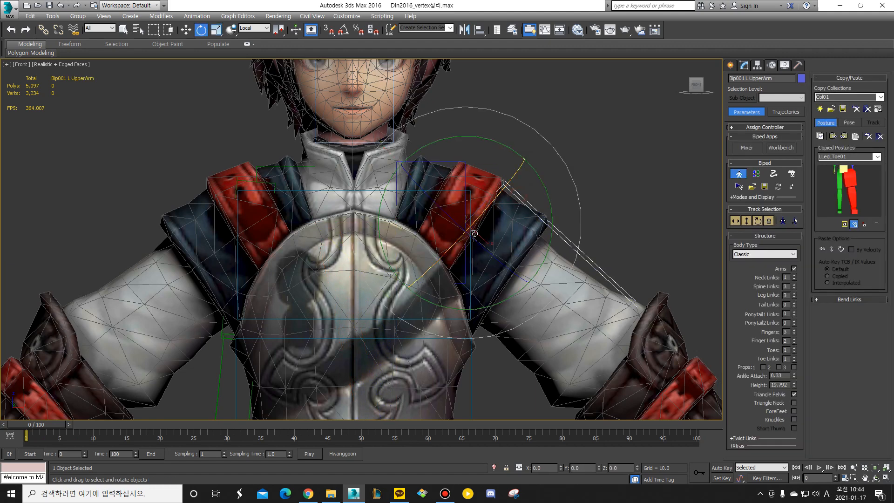
pyautogui.scroll(3, 476, 236)
pyautogui.scroll(-2, 405, 161)
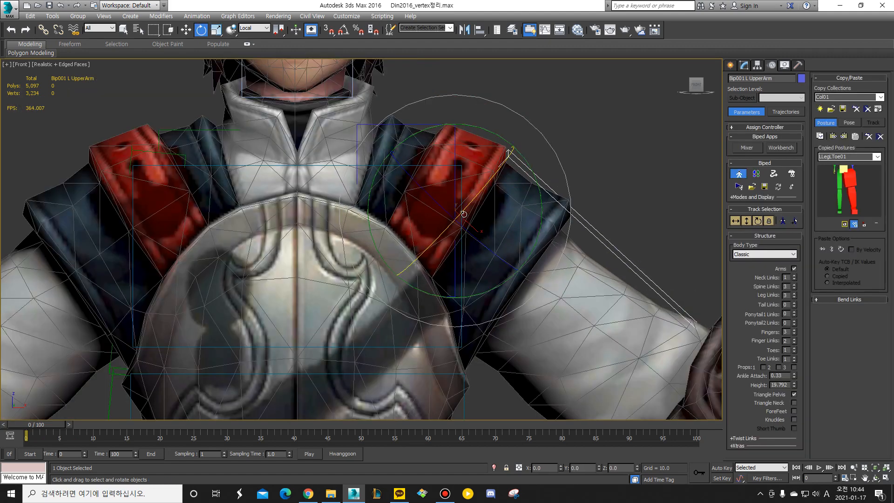
pyautogui.click(391, 131)
pyautogui.press('w')
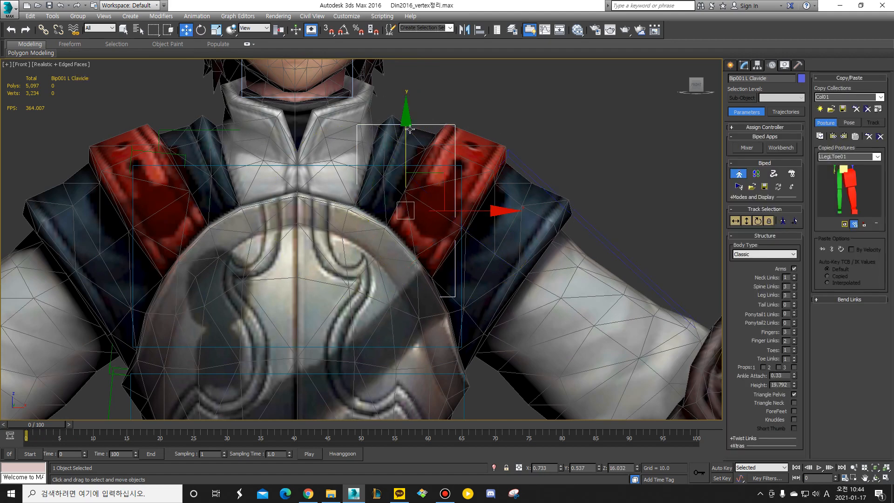
pyautogui.moveTo(408, 140); pyautogui.dragTo(410, 141)
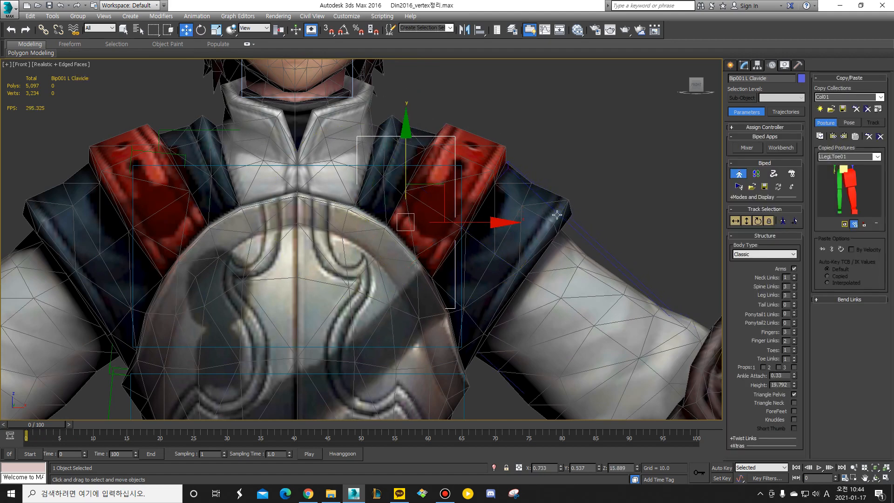
# Fine-tune the left upper arm bone's rotation in the front view to line up with the mesh arm.
pyautogui.click(587, 238)
pyautogui.press('e')
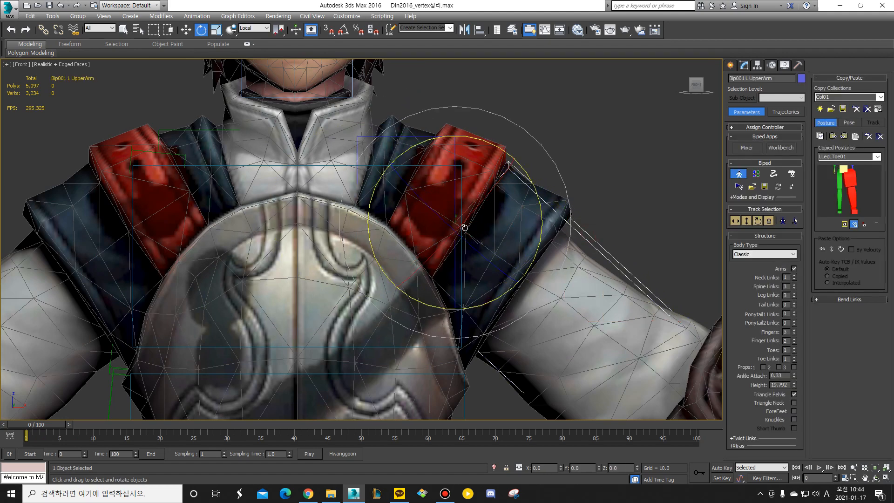
pyautogui.scroll(-3, 481, 229)
pyautogui.keyDown('alt'); pyautogui.moveTo(481, 229); pyautogui.dragTo(511, 233, button='middle'); pyautogui.keyUp('alt')
pyautogui.moveTo(547, 198); pyautogui.dragTo(546, 197)
# Rotate the left upper arm bone in the perspective side view to follow the slant of the mesh arm.
pyautogui.scroll(-5, 560, 210)
pyautogui.press('p')
pyautogui.keyDown('alt'); pyautogui.moveTo(538, 230); pyautogui.dragTo(334, 264, button='middle'); pyautogui.keyUp('alt')
pyautogui.keyDown('alt'); pyautogui.moveTo(586, 250); pyautogui.dragTo(667, 298, button='middle'); pyautogui.keyUp('alt')
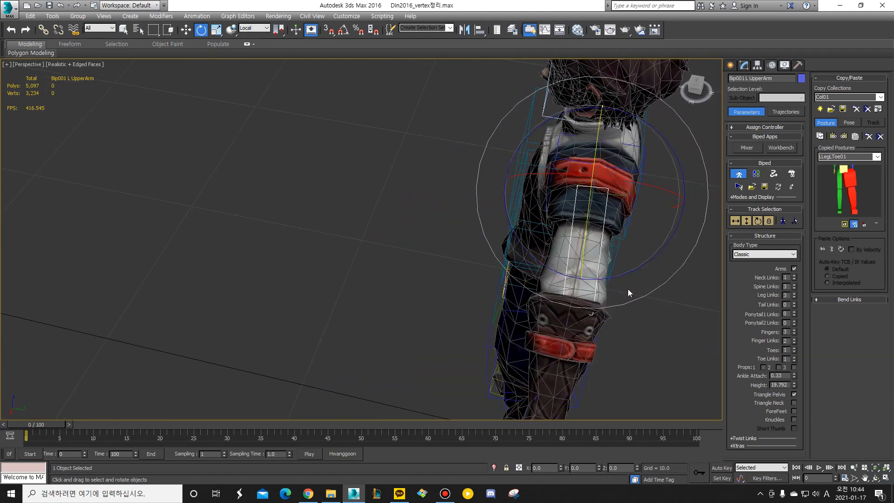
pyautogui.moveTo(633, 271); pyautogui.dragTo(631, 273)
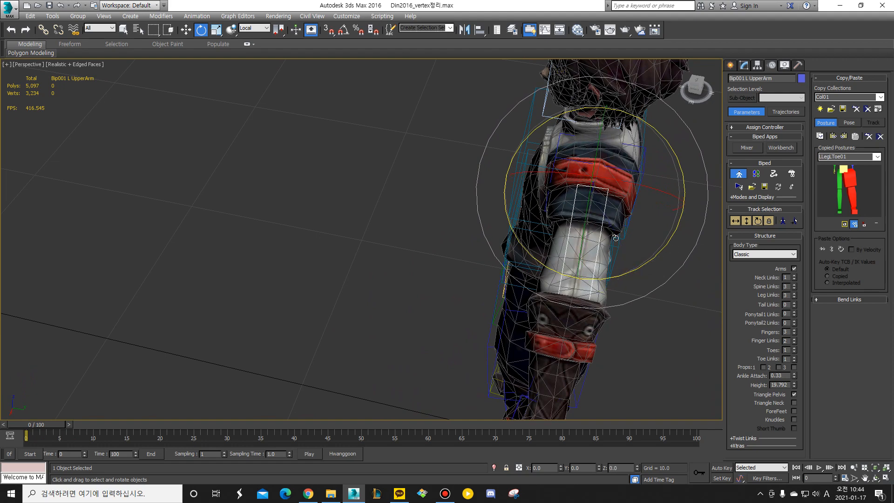
pyautogui.keyDown('alt'); pyautogui.moveTo(634, 187); pyautogui.dragTo(636, 157, button='middle'); pyautogui.keyUp('alt')
pyautogui.moveTo(636, 157); pyautogui.dragTo(635, 155)
pyautogui.keyDown('alt'); pyautogui.moveTo(635, 156); pyautogui.dragTo(613, 182, button='middle'); pyautogui.keyUp('alt')
pyautogui.moveTo(614, 264); pyautogui.dragTo(616, 272)
# Widen the left upper arm bone to the mesh arm's thickness and shorten it along X to about 91% at the elbow.
pyautogui.press('r')
pyautogui.moveTo(664, 213); pyautogui.dragTo(716, 213)
pyautogui.keyDown('alt'); pyautogui.moveTo(588, 197); pyautogui.dragTo(433, 236, button='middle'); pyautogui.keyUp('alt')
pyautogui.scroll(3, 476, 242)
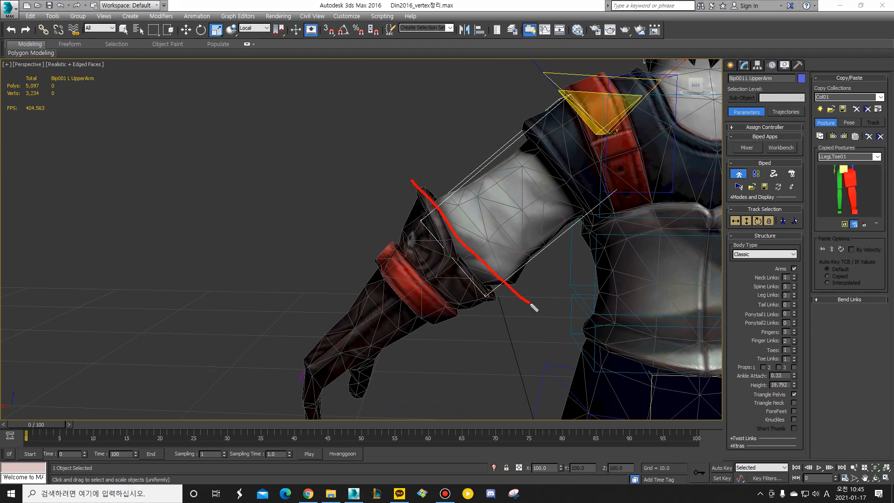
pyautogui.press('Escape')
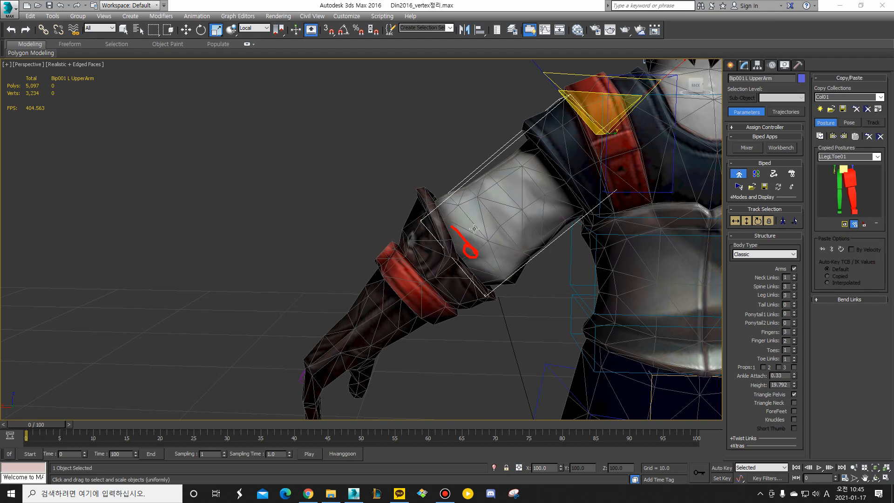
pyautogui.press('Escape')
pyautogui.keyDown('alt'); pyautogui.moveTo(474, 228); pyautogui.dragTo(492, 238, button='middle'); pyautogui.keyUp('alt')
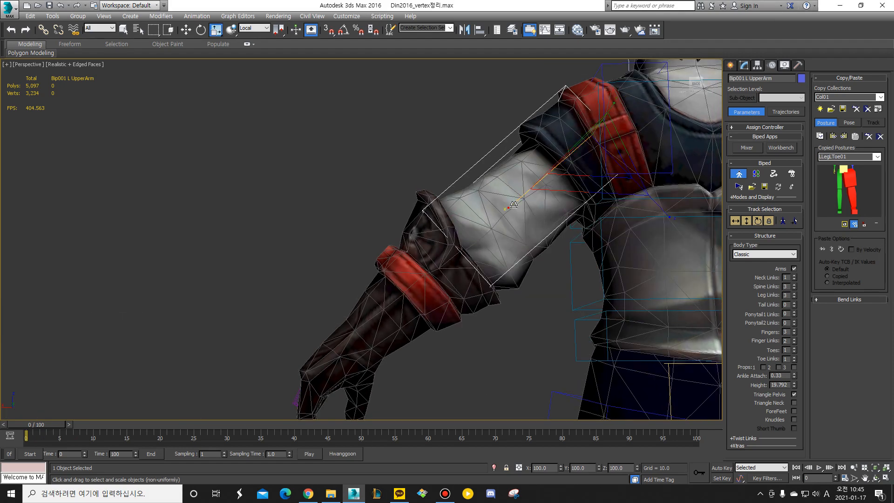
pyautogui.moveTo(517, 203); pyautogui.dragTo(520, 204)
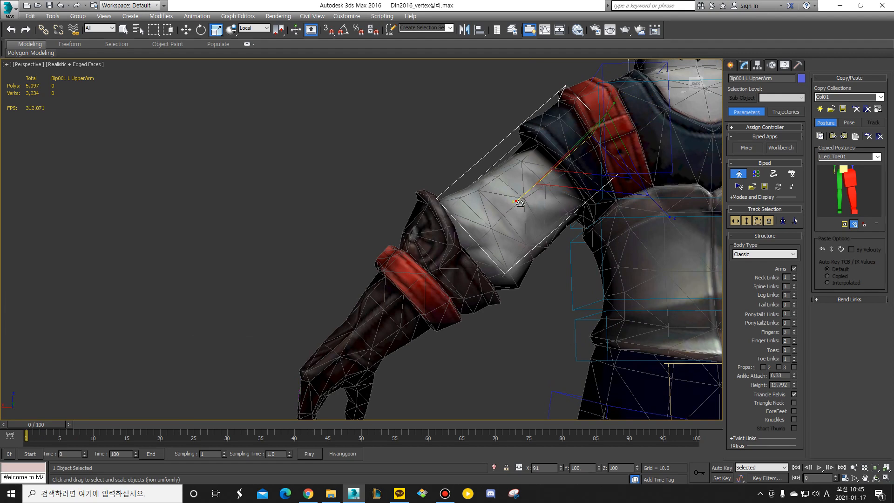
# Select the left forearm bone and scale it to cover the mesh forearm, widening it along Z to about 276%.
pyautogui.click(455, 268)
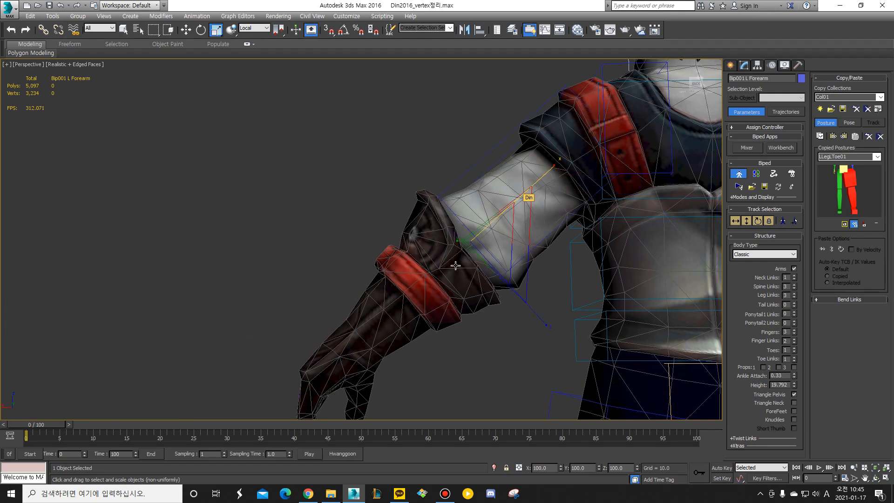
pyautogui.press('e')
pyautogui.keyDown('alt'); pyautogui.moveTo(483, 280); pyautogui.dragTo(518, 293, button='middle'); pyautogui.keyUp('alt')
pyautogui.press('r')
pyautogui.moveTo(364, 246); pyautogui.dragTo(288, 248)
pyautogui.keyDown('alt'); pyautogui.moveTo(428, 254); pyautogui.dragTo(524, 225, button='middle'); pyautogui.keyUp('alt')
pyautogui.moveTo(494, 328); pyautogui.dragTo(494, 330)
pyautogui.moveTo(484, 184); pyautogui.dragTo(521, 139)
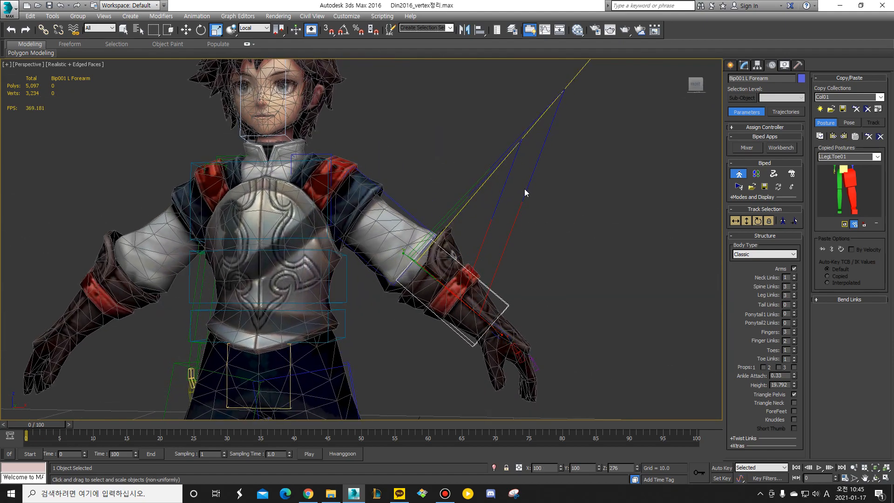
# Select the left hand bone through the wireframe and rotate it slightly to line up with the mesh wrist.
pyautogui.keyDown('alt'); pyautogui.moveTo(524, 289); pyautogui.dragTo(463, 304, button='middle'); pyautogui.keyUp('alt')
pyautogui.scroll(3, 461, 364)
pyautogui.press('F3')
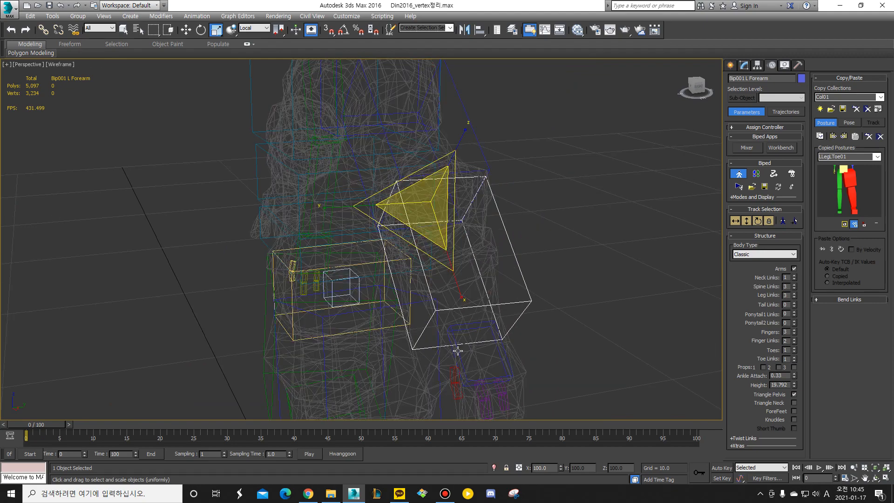
pyautogui.click(476, 320)
pyautogui.press('F3')
pyautogui.keyDown('alt'); pyautogui.moveTo(517, 305); pyautogui.dragTo(556, 298, button='middle'); pyautogui.keyUp('alt')
pyautogui.press('e')
pyautogui.moveTo(538, 323); pyautogui.dragTo(542, 328)
pyautogui.keyDown('alt'); pyautogui.moveTo(542, 329); pyautogui.dragTo(498, 331, button='middle'); pyautogui.keyUp('alt')
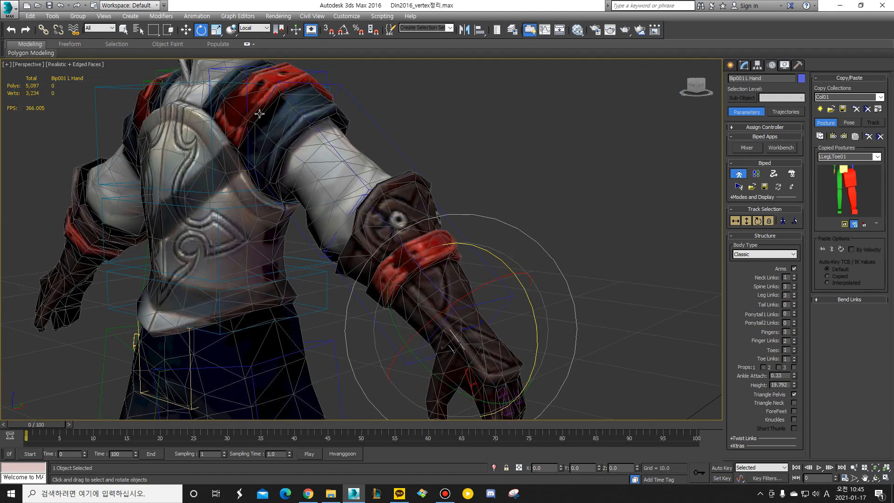
# Widen the left hand bone along Y to about 385% to match the mesh hand.
pyautogui.keyDown('alt'); pyautogui.moveTo(606, 186); pyautogui.dragTo(538, 221, button='middle'); pyautogui.keyUp('alt')
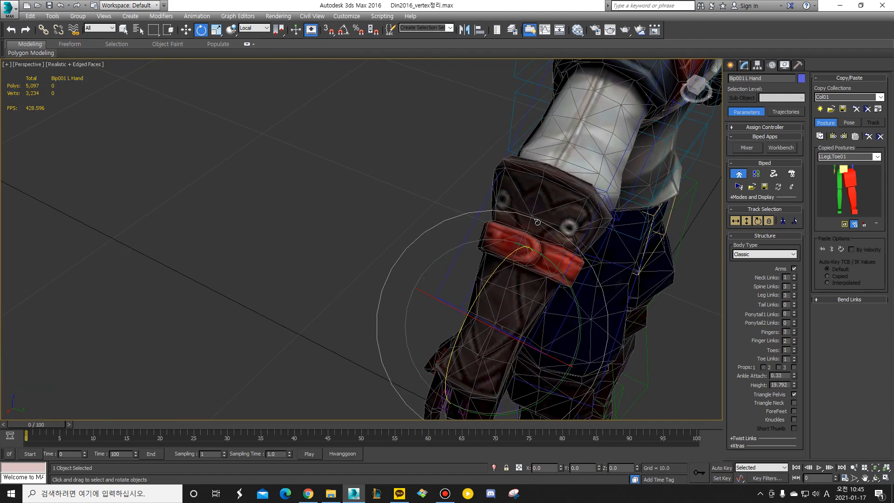
pyautogui.scroll(-3, 537, 221)
pyautogui.keyDown('alt'); pyautogui.moveTo(519, 297); pyautogui.dragTo(490, 295, button='middle'); pyautogui.keyUp('alt')
pyautogui.moveTo(502, 288); pyautogui.dragTo(508, 351)
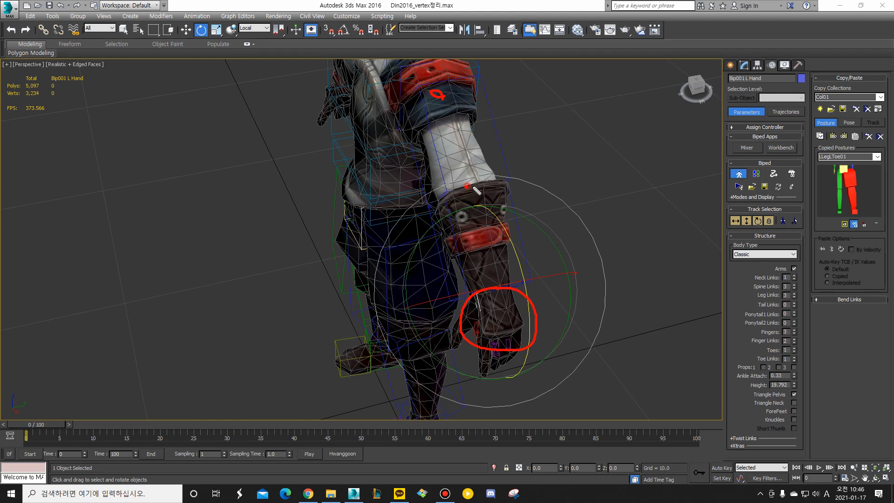
pyautogui.press('Escape')
pyautogui.keyDown('alt'); pyautogui.moveTo(522, 297); pyautogui.dragTo(568, 278, button='middle'); pyautogui.keyUp('alt')
pyautogui.press('r')
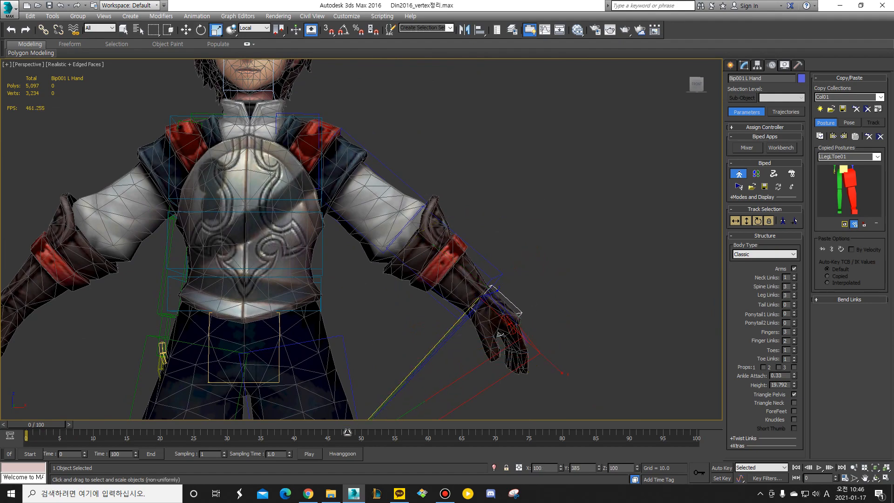
pyautogui.scroll(5, 512, 312)
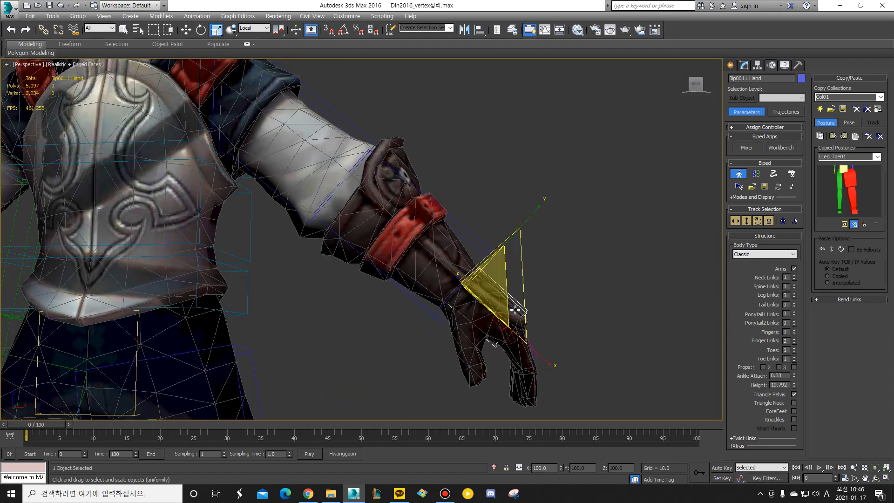
pyautogui.keyDown('alt'); pyautogui.moveTo(502, 295); pyautogui.dragTo(415, 262, button='middle'); pyautogui.keyUp('alt')
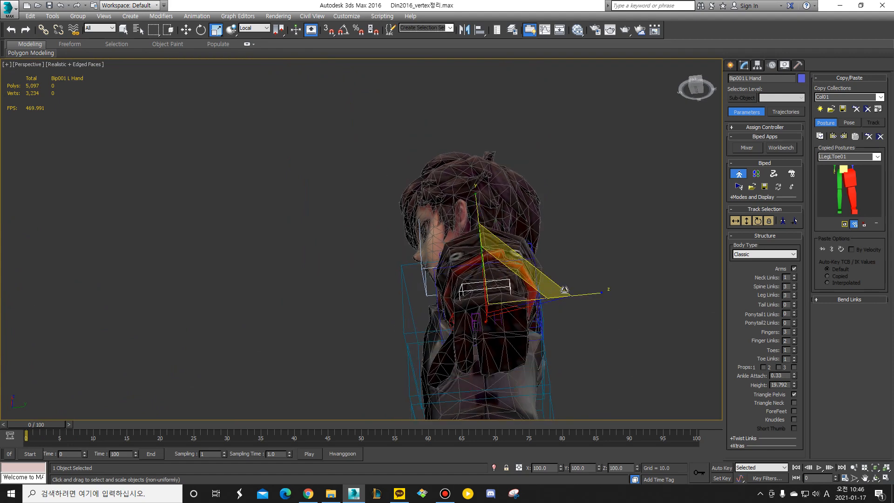
# Shift the left hand bone along its local Y axis and rescale it to fit the back of the mesh hand.
pyautogui.press('w')
pyautogui.keyDown('alt'); pyautogui.moveTo(559, 299); pyautogui.dragTo(520, 272, button='middle'); pyautogui.keyUp('alt')
pyautogui.keyDown('alt'); pyautogui.rightClick(529, 272); pyautogui.keyUp('alt')
pyautogui.click(513, 268)
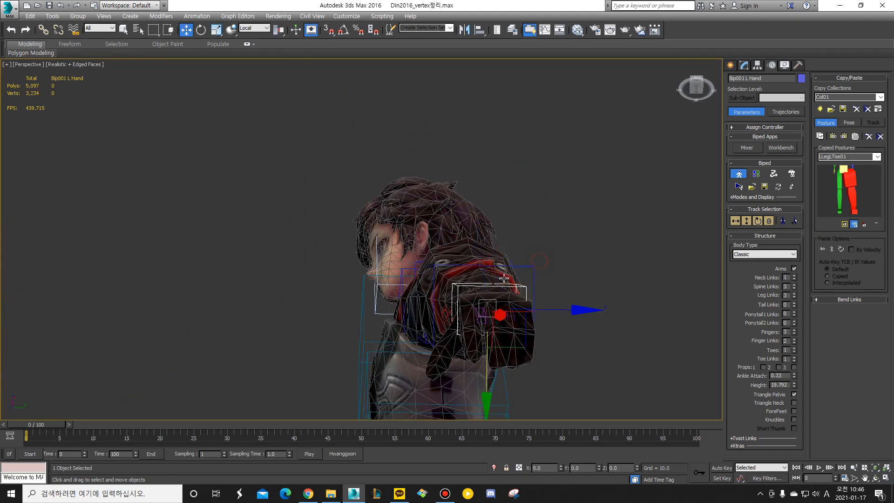
pyautogui.moveTo(485, 372); pyautogui.dragTo(488, 378)
pyautogui.keyDown('alt'); pyautogui.moveTo(498, 367); pyautogui.dragTo(627, 309, button='middle'); pyautogui.keyUp('alt')
pyautogui.scroll(-5, 431, 270)
pyautogui.keyDown('alt'); pyautogui.moveTo(423, 266); pyautogui.dragTo(505, 317, button='middle'); pyautogui.keyUp('alt')
pyautogui.scroll(6, 503, 319)
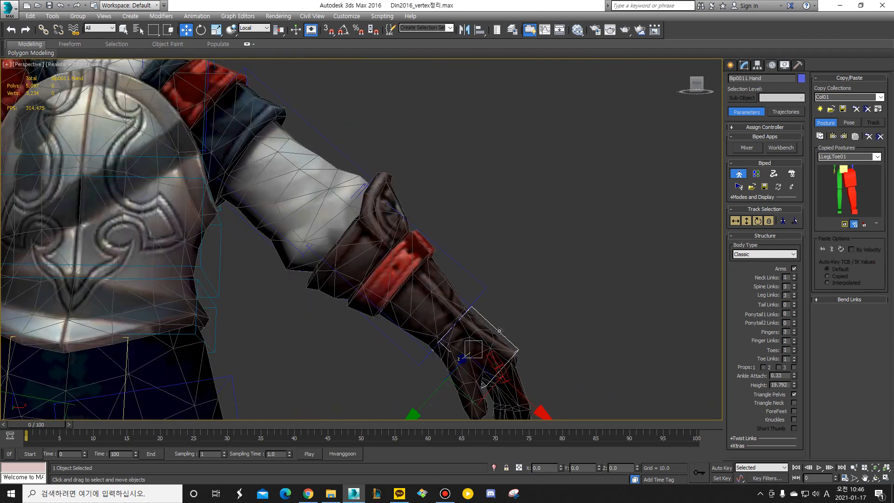
pyautogui.press('r')
pyautogui.moveTo(391, 395); pyautogui.dragTo(399, 393)
pyautogui.keyDown('alt'); pyautogui.moveTo(502, 346); pyautogui.dragTo(531, 241, button='middle'); pyautogui.keyUp('alt')
pyautogui.click(485, 369)
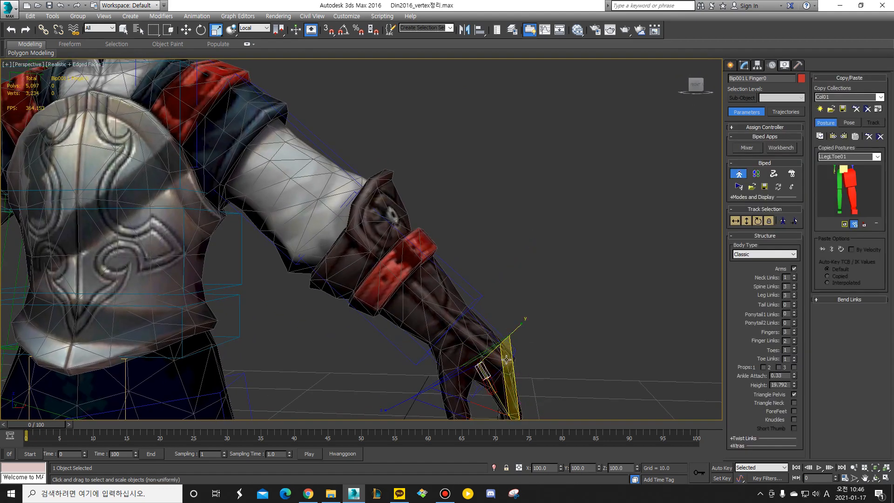
pyautogui.keyDown('alt'); pyautogui.moveTo(509, 323); pyautogui.dragTo(498, 210, button='middle'); pyautogui.keyUp('alt')
pyautogui.scroll(4, 496, 252)
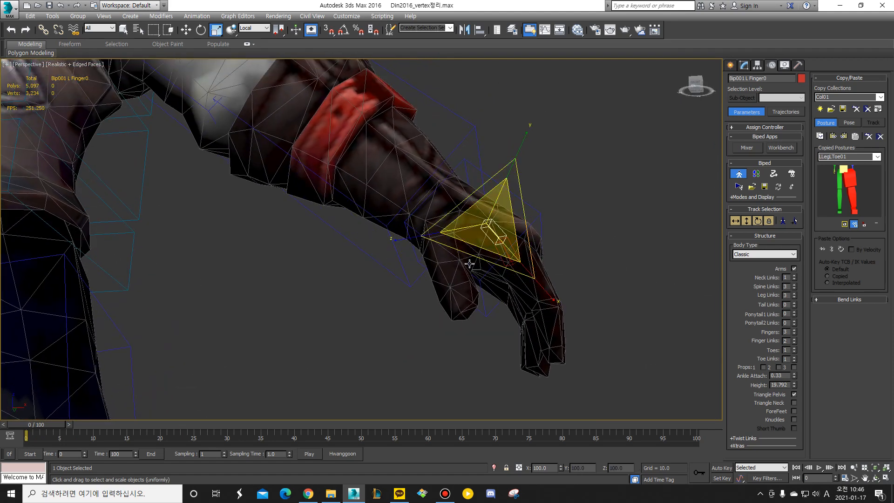
pyautogui.press('e')
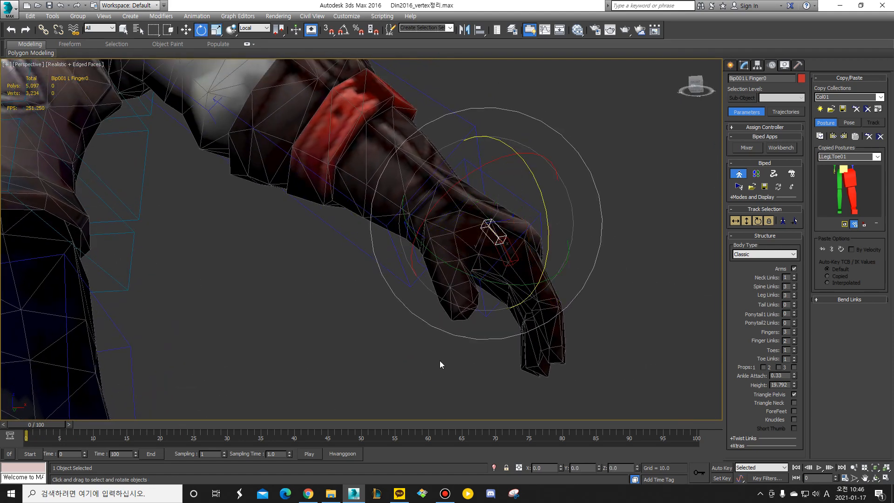
pyautogui.moveTo(535, 184); pyautogui.dragTo(462, 259)
pyautogui.click(487, 365)
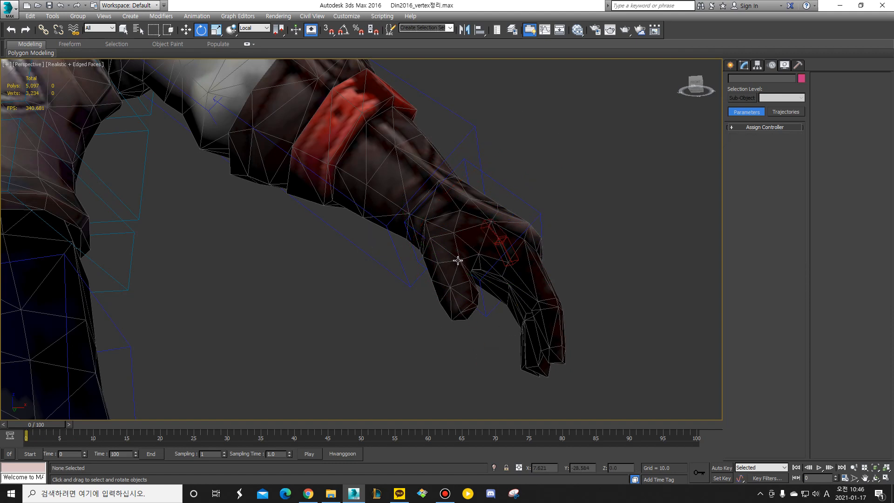
pyautogui.hotkey('ctrl', 'alt', 'd')
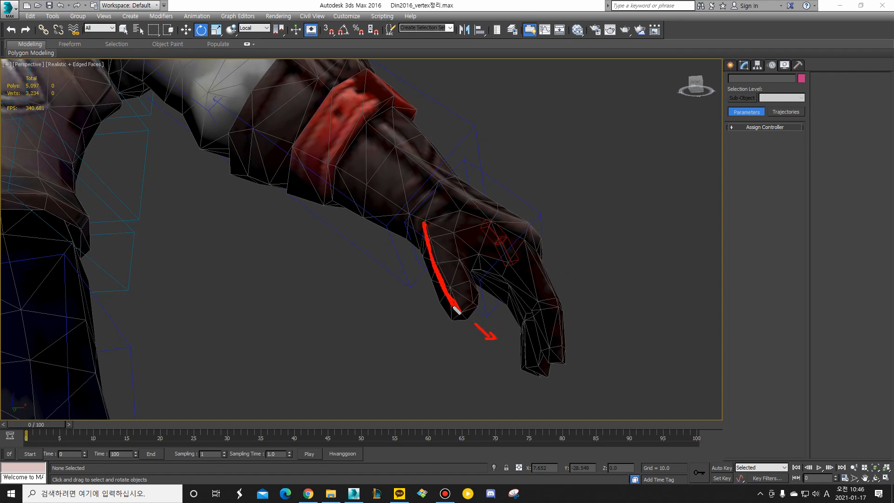
# Select the left thumb's first bone, Finger0, and move it in local coordinates toward the base of the mesh thumb.
pyautogui.click(490, 235)
pyautogui.moveTo(489, 233)
pyautogui.mouseDown()
pyautogui.moveTo(447, 184)
pyautogui.moveTo(424, 196)
pyautogui.mouseUp()
pyautogui.press('w')
pyautogui.keyDown('alt'); pyautogui.rightClick(532, 232); pyautogui.keyUp('alt')
pyautogui.click(537, 220)
pyautogui.moveTo(524, 221); pyautogui.dragTo(482, 313)
pyautogui.keyDown('alt'); pyautogui.moveTo(483, 313); pyautogui.dragTo(473, 259, button='middle'); pyautogui.keyUp('alt')
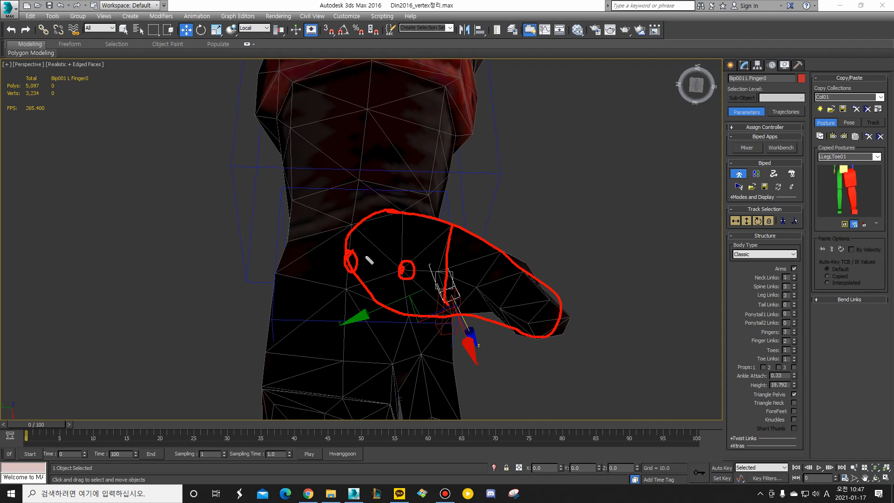
# Rotate the left thumb's first bone to point along the mesh thumb as seen from below.
pyautogui.press('Escape')
pyautogui.press('e')
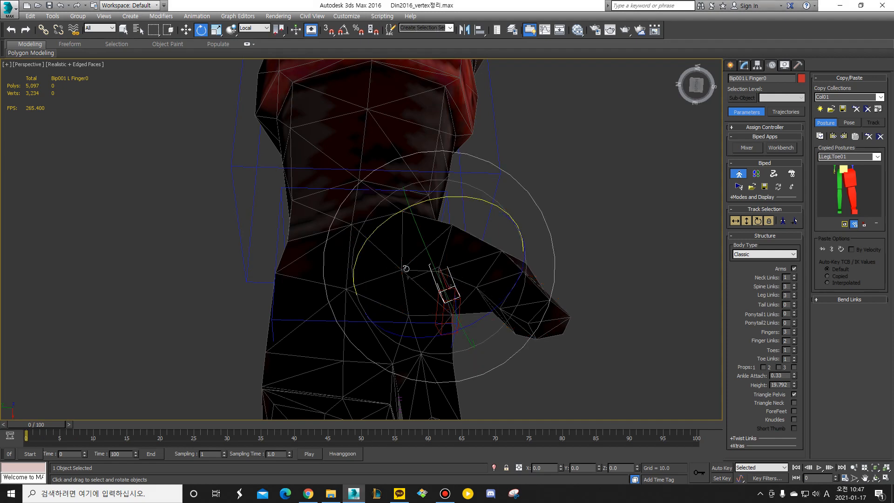
pyautogui.hotkey('ctrl', '2')
pyautogui.press('Escape')
pyautogui.moveTo(515, 286); pyautogui.dragTo(483, 242)
pyautogui.moveTo(421, 269); pyautogui.dragTo(421, 294)
pyautogui.moveTo(379, 258); pyautogui.dragTo(379, 298)
pyautogui.moveTo(495, 275); pyautogui.dragTo(500, 274)
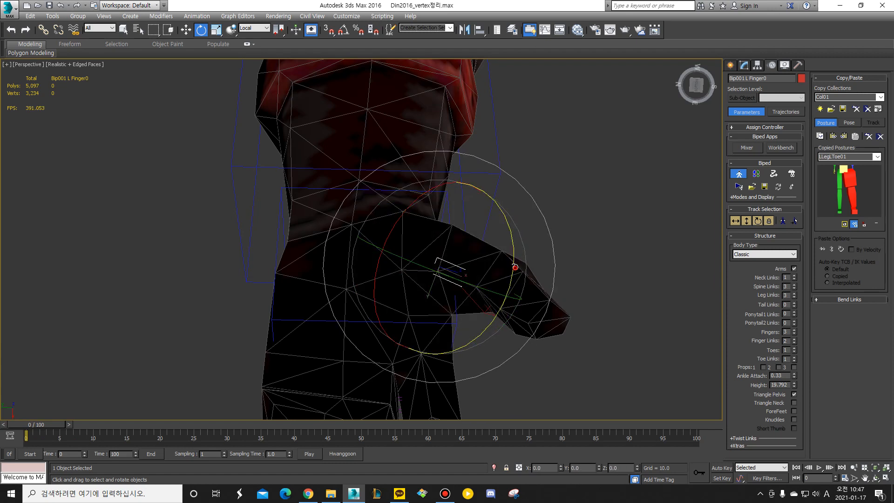
# Scale up the left thumb's first bone to the mesh thumb's thickness and reposition it at the thumb's root joint.
pyautogui.press('r')
pyautogui.moveTo(413, 361); pyautogui.dragTo(402, 430)
pyautogui.moveTo(515, 285); pyautogui.dragTo(647, 313)
pyautogui.press('w')
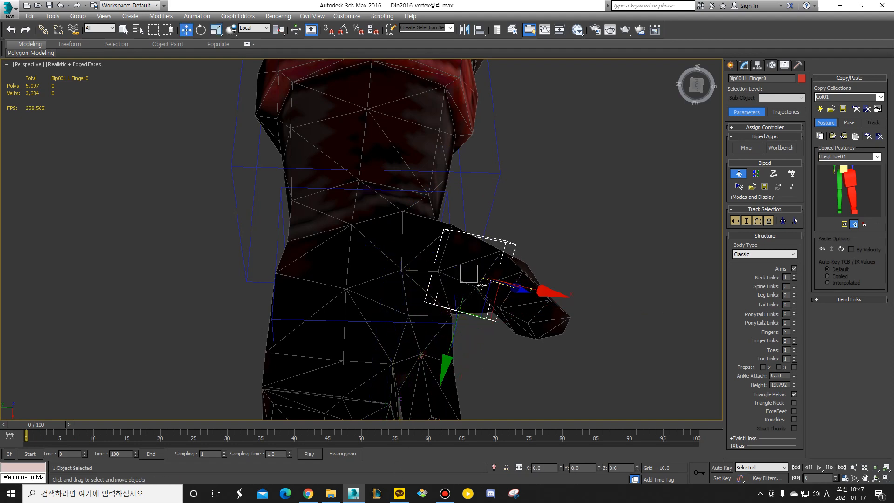
pyautogui.moveTo(507, 283); pyautogui.dragTo(485, 277)
pyautogui.keyDown('alt'); pyautogui.moveTo(450, 293); pyautogui.dragTo(426, 357, button='middle'); pyautogui.keyUp('alt')
pyautogui.moveTo(489, 228); pyautogui.dragTo(509, 211)
pyautogui.keyDown('alt'); pyautogui.moveTo(535, 243); pyautogui.dragTo(458, 193, button='middle'); pyautogui.keyUp('alt')
# Rotate the left thumb's first bone to follow the thumb from the front and shift it about -0.077 along local Z.
pyautogui.press('e')
pyautogui.moveTo(450, 153); pyautogui.dragTo(486, 148)
pyautogui.moveTo(430, 217); pyautogui.dragTo(453, 260)
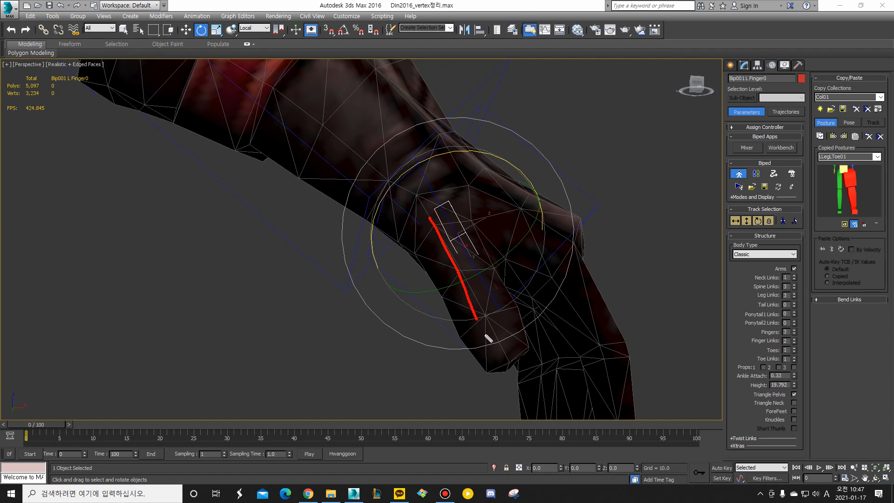
pyautogui.press('w')
pyautogui.moveTo(520, 223); pyautogui.dragTo(509, 234)
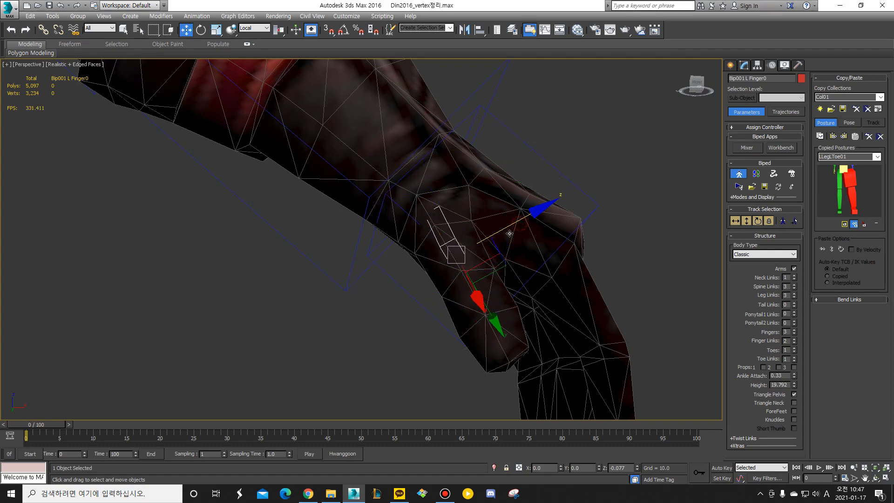
# Fine-tune the rotation of the left thumb's first bone from several angles to match the thumb's direction.
pyautogui.press('e')
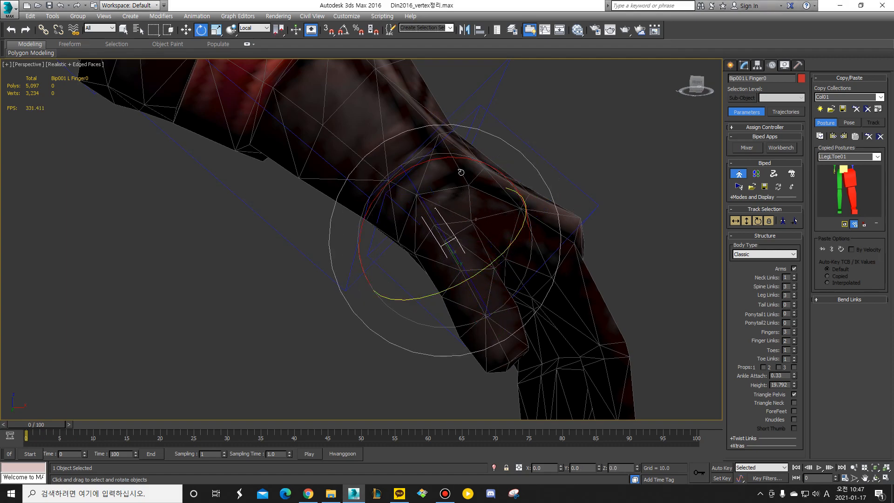
pyautogui.keyDown('alt'); pyautogui.moveTo(472, 202); pyautogui.dragTo(438, 214, button='middle'); pyautogui.keyUp('alt')
pyautogui.keyDown('alt'); pyautogui.moveTo(487, 255); pyautogui.dragTo(479, 268, button='middle'); pyautogui.keyUp('alt')
pyautogui.press('w')
pyautogui.press('e')
pyautogui.moveTo(475, 314); pyautogui.dragTo(483, 301)
pyautogui.keyDown('alt'); pyautogui.moveTo(484, 301); pyautogui.dragTo(597, 215, button='middle'); pyautogui.keyUp('alt')
pyautogui.scroll(3, 596, 202)
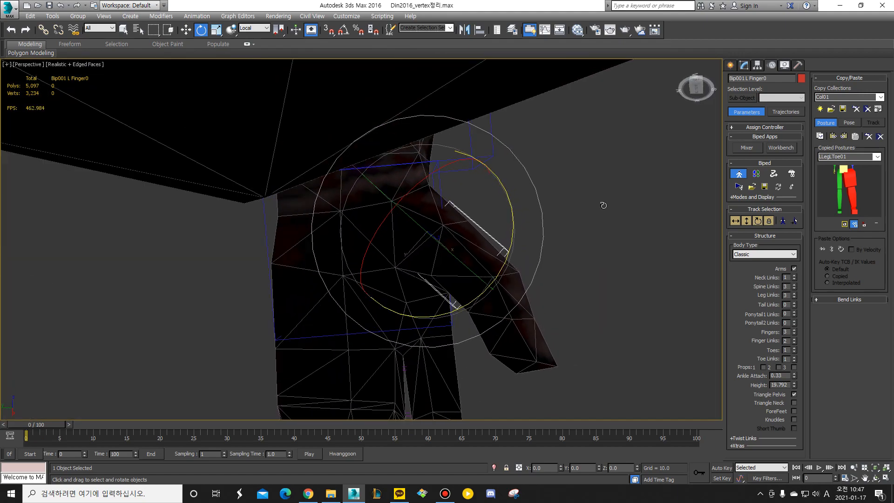
pyautogui.scroll(-3, 471, 225)
pyautogui.press('w')
# Scale the left thumb's first bone further so its box covers the thick base of the mesh thumb.
pyautogui.keyDown('alt'); pyautogui.moveTo(474, 262); pyautogui.dragTo(514, 195, button='middle'); pyautogui.keyUp('alt')
pyautogui.press('r')
pyautogui.moveTo(522, 183); pyautogui.dragTo(604, 161)
pyautogui.keyDown('alt'); pyautogui.moveTo(604, 160); pyautogui.dragTo(527, 257, button='middle'); pyautogui.keyUp('alt')
pyautogui.moveTo(489, 307); pyautogui.dragTo(491, 310)
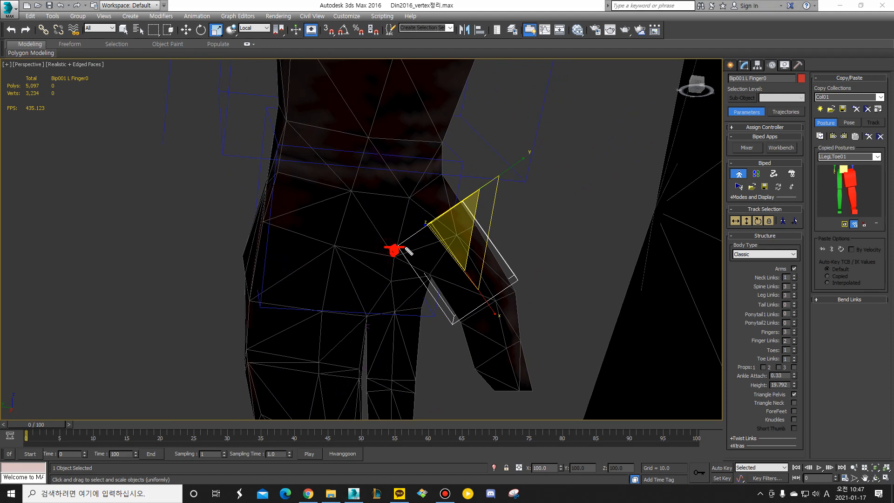
pyautogui.press('Escape')
pyautogui.hotkey('ctrl', 'alt', 'd')
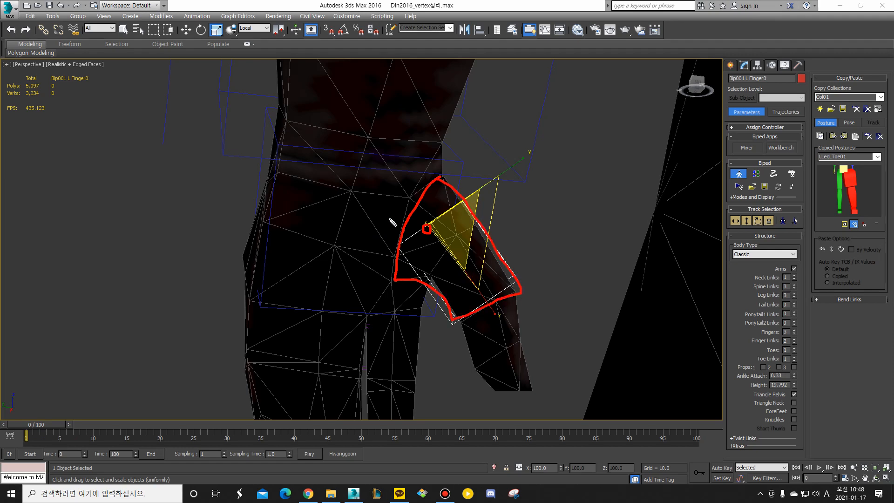
pyautogui.press('Escape')
pyautogui.moveTo(463, 234)
pyautogui.keyDown('alt'); pyautogui.mouseDown(button='middle')
pyautogui.moveTo(395, 280)
pyautogui.moveTo(382, 271)
pyautogui.mouseUp(button='middle'); pyautogui.keyUp('alt')
pyautogui.hotkey('ctrl', 'alt', 'd')
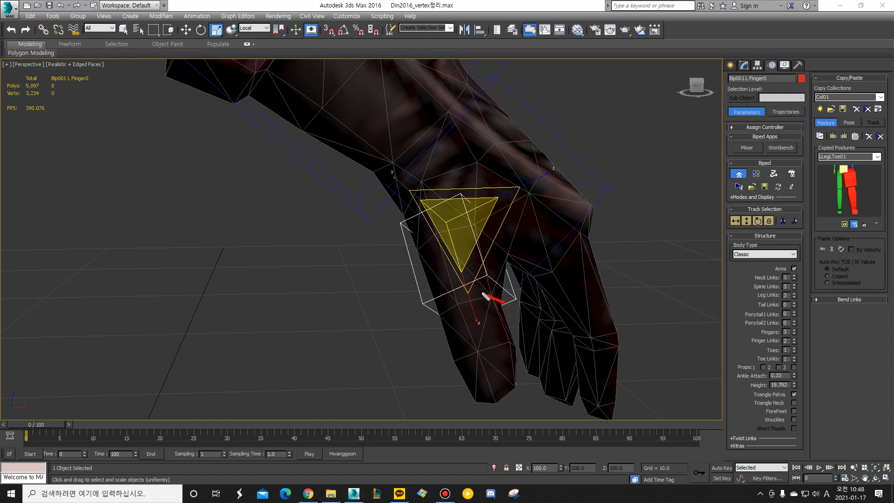
pyautogui.press('Escape')
# Lengthen the left thumb's second bone to about 241% and widen it to cover the outer part of the mesh thumb.
pyautogui.moveTo(485, 295)
pyautogui.keyDown('alt'); pyautogui.mouseDown(button='middle')
pyautogui.moveTo(507, 319)
pyautogui.moveTo(479, 300)
pyautogui.mouseUp(button='middle'); pyautogui.keyUp('alt')
pyautogui.click(507, 314)
pyautogui.moveTo(479, 299); pyautogui.dragTo(461, 258)
pyautogui.keyDown('alt'); pyautogui.moveTo(512, 318); pyautogui.dragTo(479, 284, button='middle'); pyautogui.keyUp('alt')
pyautogui.press('F3')
pyautogui.moveTo(498, 398); pyautogui.dragTo(500, 446)
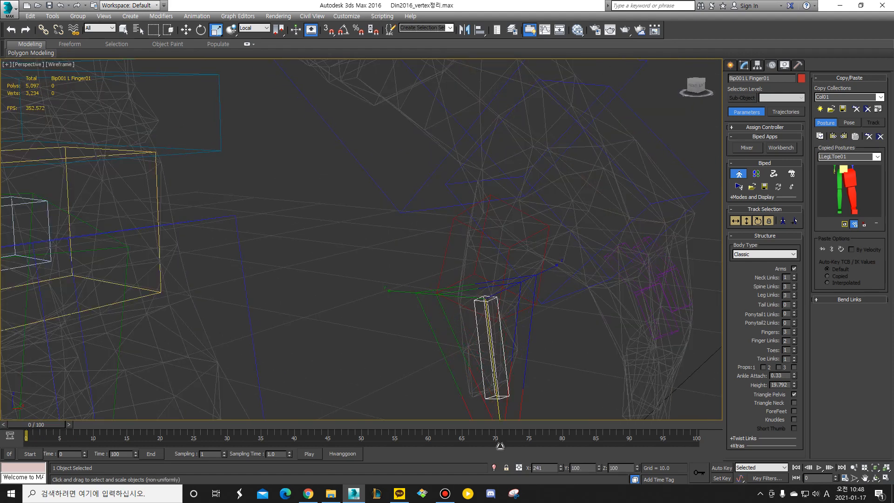
pyautogui.moveTo(417, 294); pyautogui.dragTo(300, 286)
pyautogui.keyDown('alt'); pyautogui.moveTo(442, 309); pyautogui.dragTo(541, 275, button='middle'); pyautogui.keyUp('alt')
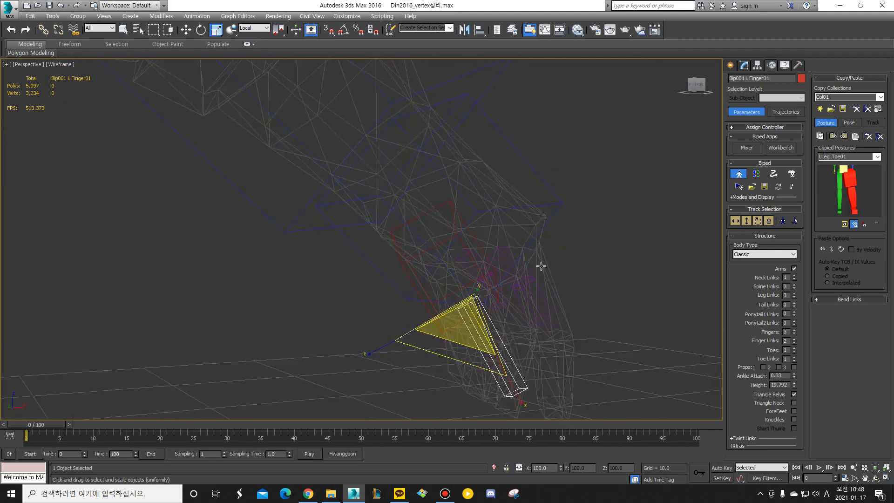
pyautogui.moveTo(389, 345); pyautogui.dragTo(322, 379)
pyautogui.press('F3')
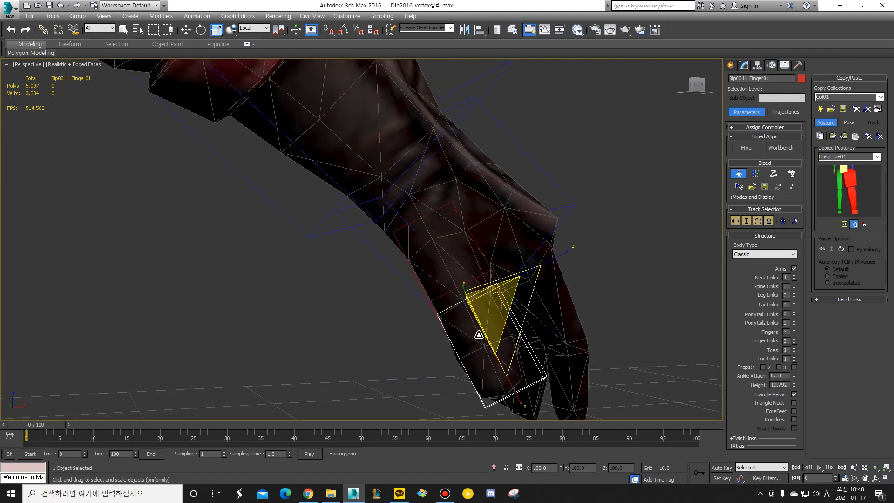
# Rotate the left thumb's first bone about 1.87 degrees around its local Y axis to follow the mesh thumb.
pyautogui.keyDown('alt'); pyautogui.moveTo(499, 298); pyautogui.dragTo(495, 270, button='middle'); pyautogui.keyUp('alt')
pyautogui.click(495, 269)
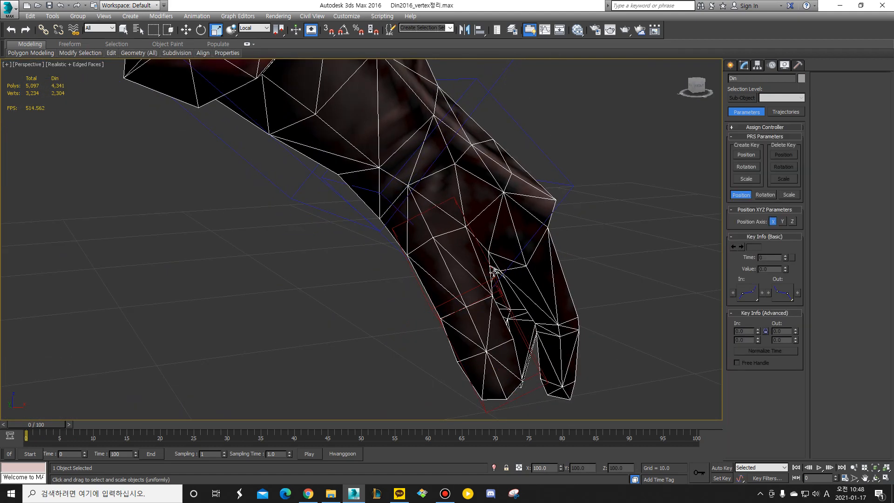
pyautogui.click(495, 269)
pyautogui.press('e')
pyautogui.moveTo(515, 229); pyautogui.dragTo(515, 234)
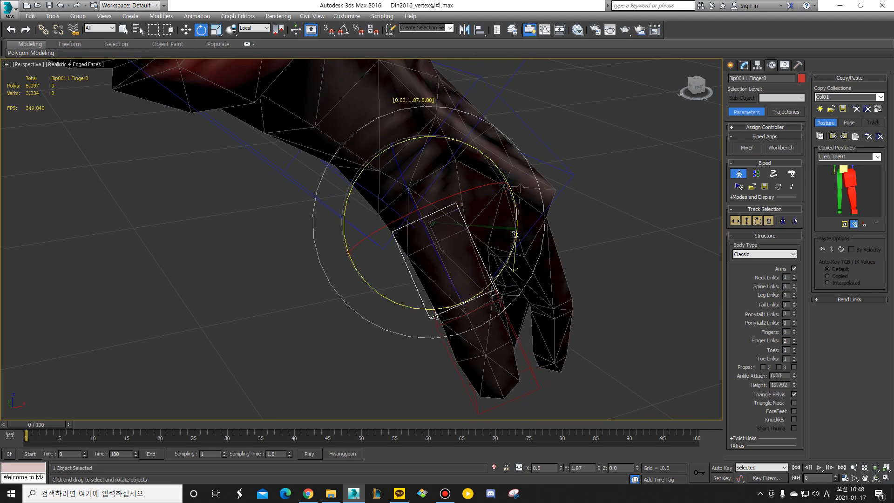
pyautogui.moveTo(525, 271); pyautogui.dragTo(525, 272)
pyautogui.keyDown('alt'); pyautogui.moveTo(525, 271); pyautogui.dragTo(586, 290, button='middle'); pyautogui.keyUp('alt')
# Move the left index finger's first bone to the knuckle at the root of the mesh index finger.
pyautogui.click(510, 301)
pyautogui.click(589, 308)
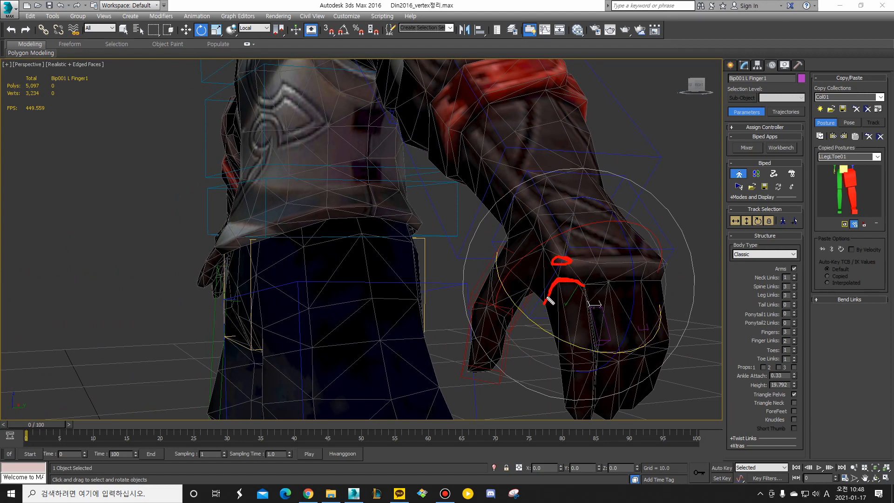
pyautogui.press('Escape')
pyautogui.keyDown('alt'); pyautogui.moveTo(594, 312); pyautogui.dragTo(668, 312, button='middle'); pyautogui.keyUp('alt')
pyautogui.click(666, 291)
pyautogui.hotkey('ctrl', 'z')
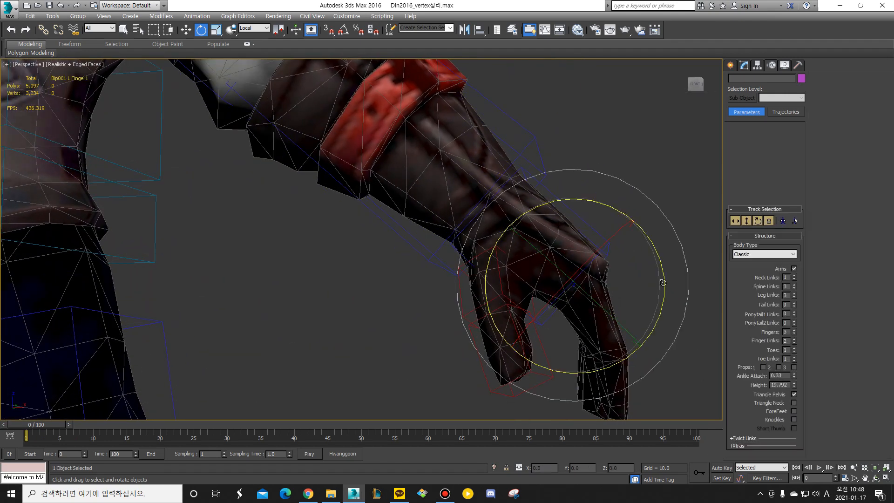
pyautogui.press('w')
pyautogui.press('F3')
pyautogui.moveTo(567, 329); pyautogui.dragTo(576, 334)
pyautogui.moveTo(576, 334)
pyautogui.keyDown('alt'); pyautogui.mouseDown(button='middle')
pyautogui.moveTo(587, 336)
pyautogui.moveTo(526, 359)
pyautogui.mouseUp(button='middle'); pyautogui.keyUp('alt')
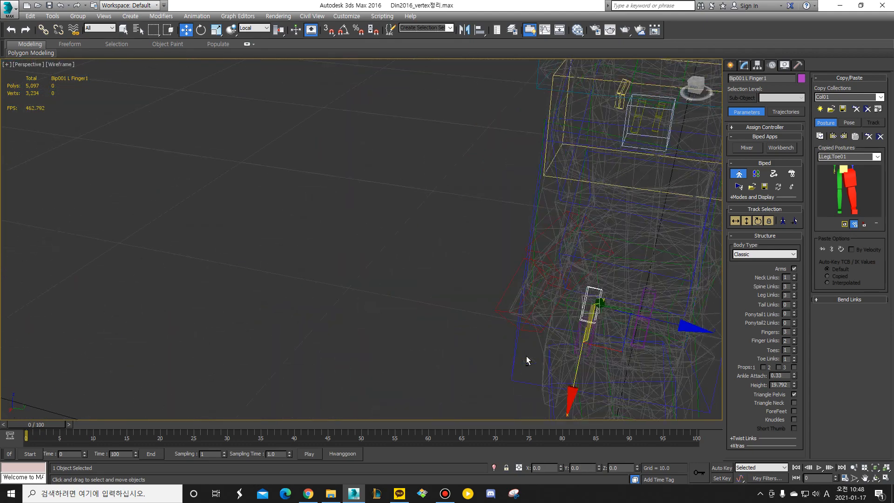
pyautogui.press('F3')
pyautogui.moveTo(639, 318); pyautogui.dragTo(628, 315)
pyautogui.keyDown('alt'); pyautogui.moveTo(627, 316); pyautogui.dragTo(615, 287, button='middle'); pyautogui.keyUp('alt')
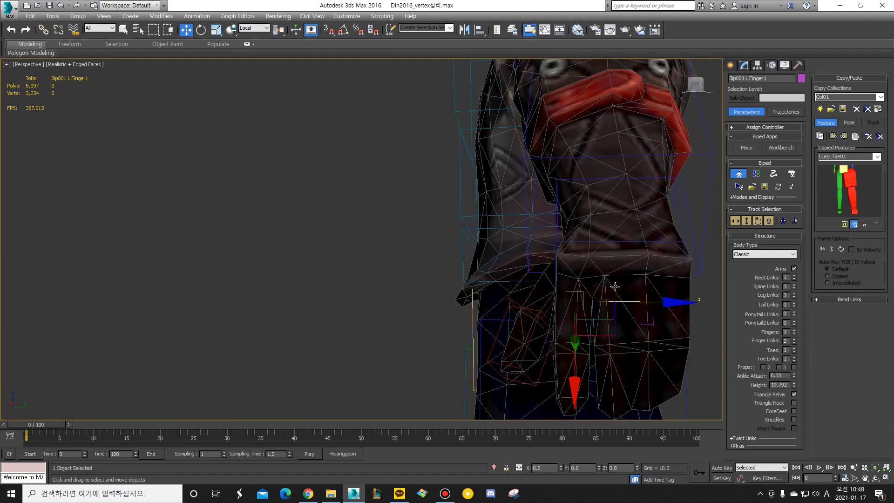
# Scale the left index finger's first bone in length, width and thickness to fill the mesh finger up to its middle joint.
pyautogui.press('e')
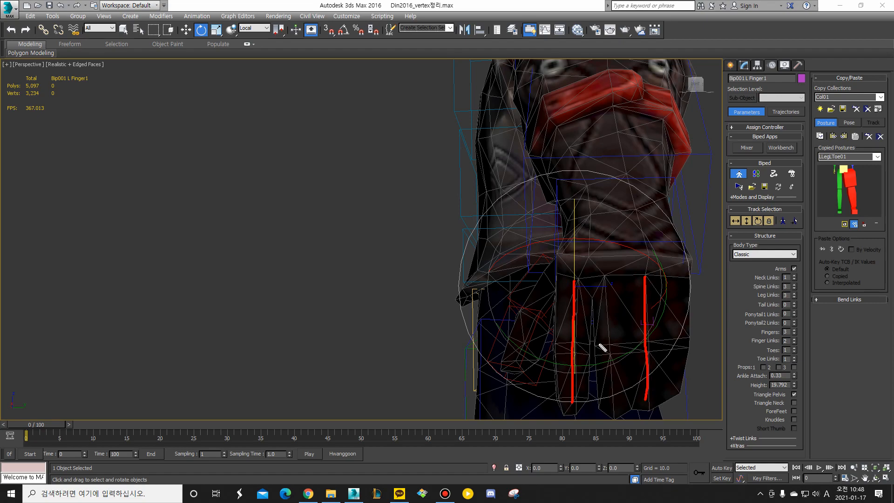
pyautogui.press('z')
pyautogui.press('F3')
pyautogui.press('r')
pyautogui.moveTo(601, 359); pyautogui.dragTo(620, 379)
pyautogui.keyDown('alt'); pyautogui.moveTo(643, 358); pyautogui.dragTo(591, 358, button='middle'); pyautogui.keyUp('alt')
pyautogui.moveTo(688, 288); pyautogui.dragTo(750, 289)
pyautogui.press('F3')
pyautogui.keyDown('alt'); pyautogui.moveTo(588, 326); pyautogui.dragTo(645, 277, button='middle'); pyautogui.keyUp('alt')
pyautogui.moveTo(652, 245); pyautogui.dragTo(710, 217)
pyautogui.keyDown('alt'); pyautogui.moveTo(644, 278); pyautogui.dragTo(624, 285, button='middle'); pyautogui.keyUp('alt')
# Nudge the left index finger's first bone into line with the mesh finger's middle joint.
pyautogui.press('w')
pyautogui.moveTo(532, 337); pyautogui.dragTo(529, 341)
pyautogui.keyDown('alt'); pyautogui.moveTo(647, 327); pyautogui.dragTo(616, 345, button='middle'); pyautogui.keyUp('alt')
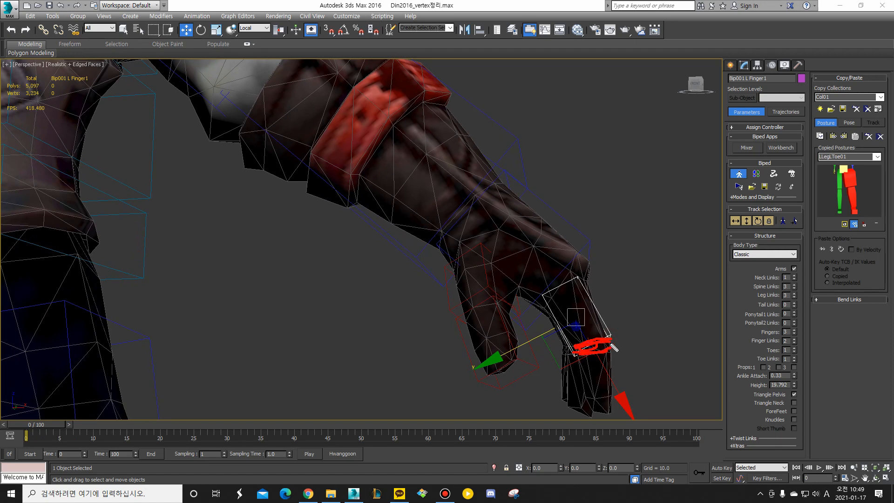
pyautogui.press('Escape')
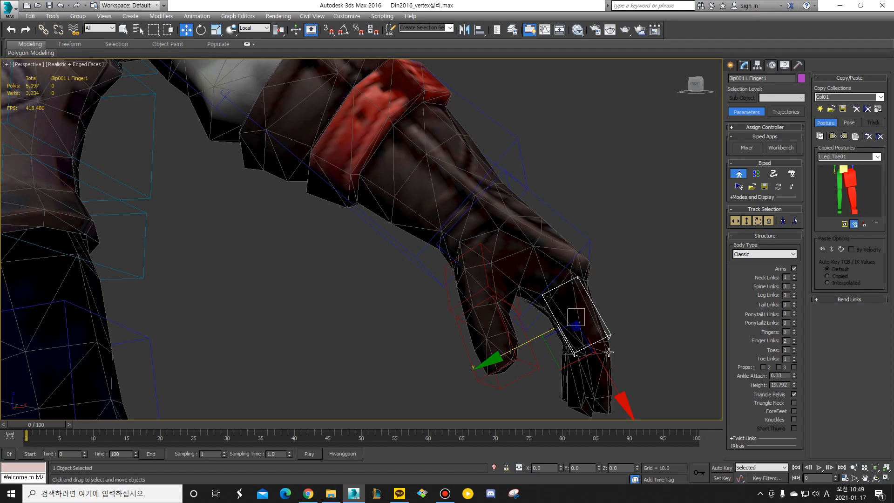
# Scale the left index finger's second bone in length, thickness and width to enclose the mesh fingertip.
pyautogui.press('pagedown')
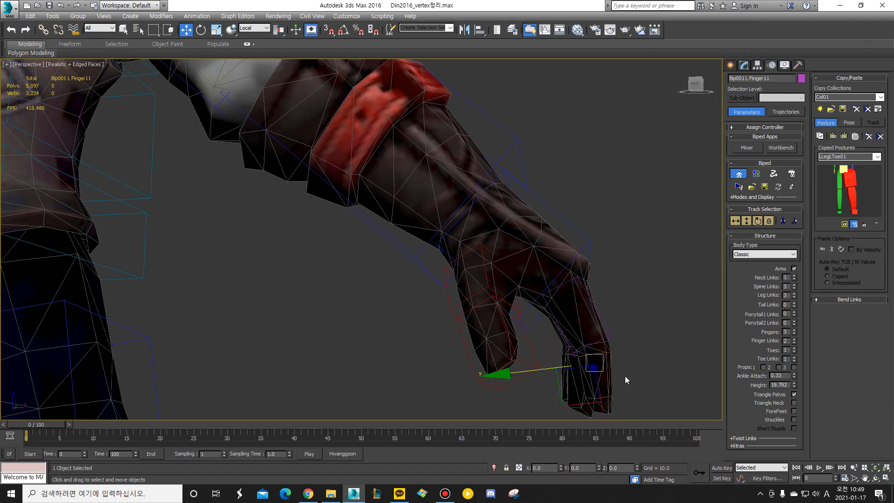
pyautogui.press('r')
pyautogui.press('F3')
pyautogui.keyDown('alt'); pyautogui.moveTo(636, 395); pyautogui.dragTo(641, 403, button='middle'); pyautogui.keyUp('alt')
pyautogui.moveTo(641, 403); pyautogui.dragTo(618, 299, button='middle')
pyautogui.moveTo(582, 349); pyautogui.dragTo(588, 386)
pyautogui.moveTo(675, 236); pyautogui.dragTo(722, 224)
pyautogui.press('F3')
pyautogui.keyDown('alt'); pyautogui.moveTo(556, 303); pyautogui.dragTo(515, 290, button='middle'); pyautogui.keyUp('alt')
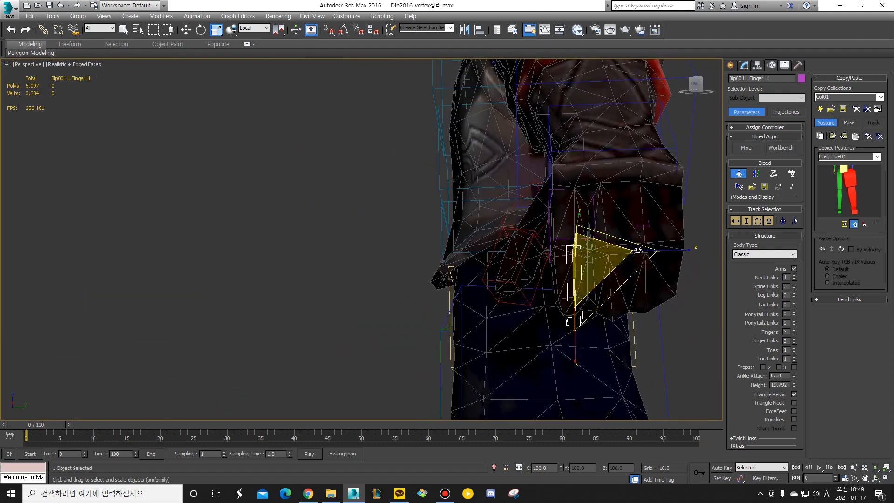
pyautogui.moveTo(678, 250); pyautogui.dragTo(720, 246)
pyautogui.keyDown('alt'); pyautogui.moveTo(597, 246); pyautogui.dragTo(601, 264, button='middle'); pyautogui.keyUp('alt')
pyautogui.moveTo(665, 254); pyautogui.dragTo(668, 253)
# Shift the left index finger's first bone slightly along its local Z axis to centre it on the mesh finger.
pyautogui.click(600, 222)
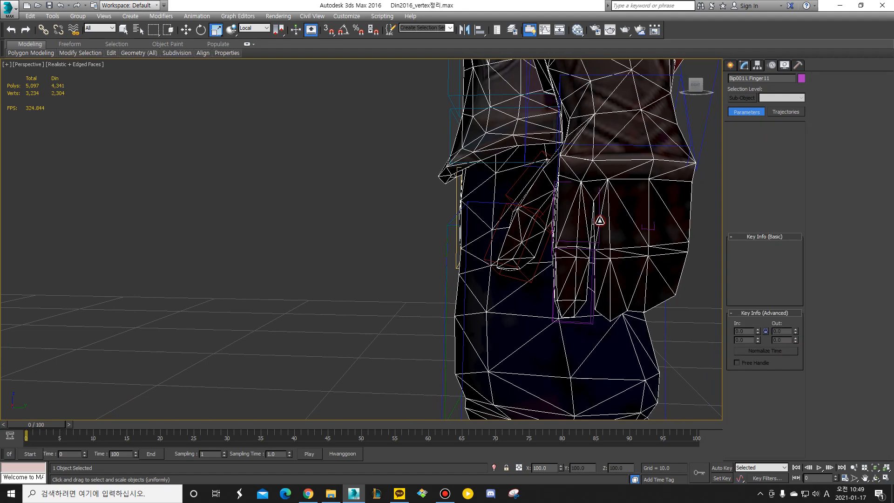
pyautogui.click(599, 222)
pyautogui.press('w')
pyautogui.moveTo(637, 221); pyautogui.dragTo(635, 221)
pyautogui.moveTo(614, 247)
pyautogui.keyDown('alt'); pyautogui.mouseDown(button='middle')
pyautogui.moveTo(593, 234)
pyautogui.moveTo(780, 209)
pyautogui.moveTo(663, 233)
pyautogui.moveTo(656, 192)
pyautogui.moveTo(558, 235)
pyautogui.moveTo(503, 292)
pyautogui.mouseUp(button='middle'); pyautogui.keyUp('alt')
# Widen the first bone of the left hand's third Biped finger across the remaining mesh fingers and lengthen it to their middle joint.
pyautogui.click(652, 228)
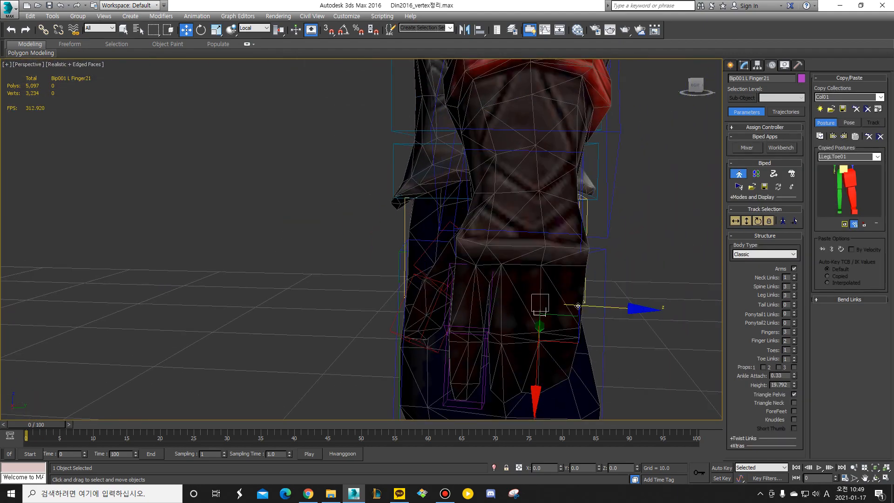
pyautogui.press('r')
pyautogui.press('F3')
pyautogui.moveTo(637, 295); pyautogui.dragTo(663, 296)
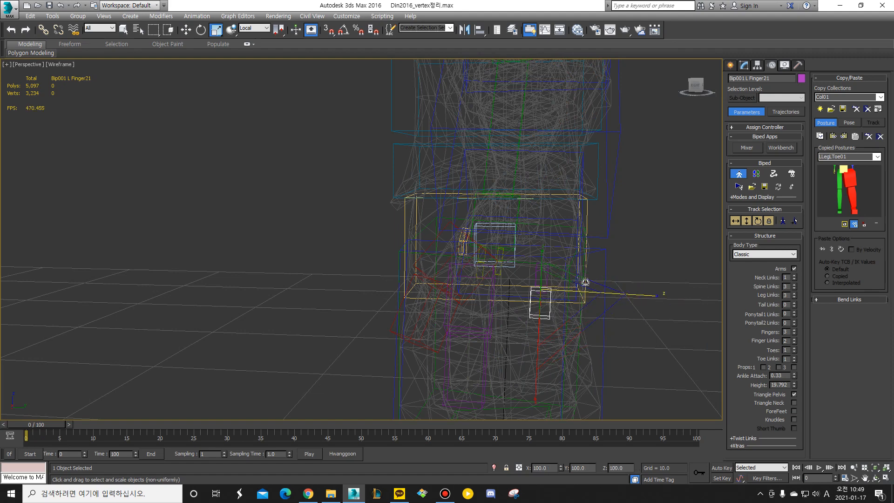
pyautogui.press('F3')
pyautogui.click(514, 283)
pyautogui.moveTo(645, 272)
pyautogui.mouseDown()
pyautogui.moveTo(887, 286)
pyautogui.moveTo(0, 293)
pyautogui.mouseUp()
pyautogui.press('F3')
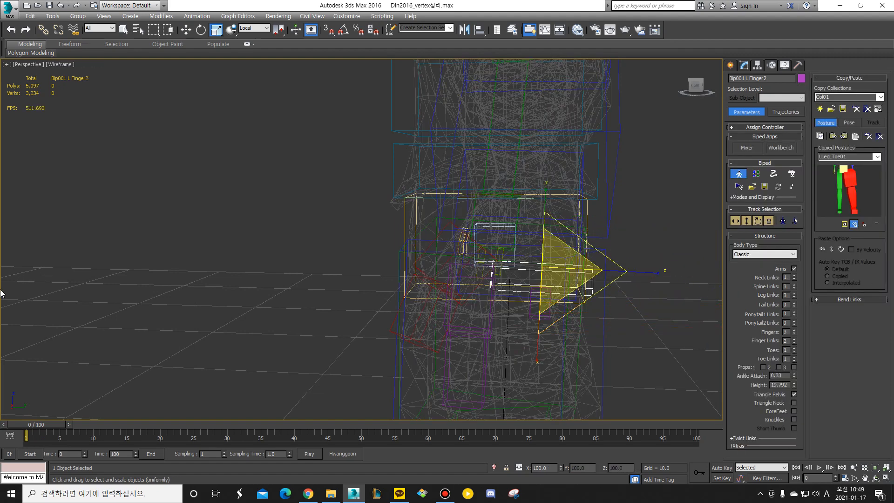
pyautogui.moveTo(538, 351); pyautogui.dragTo(535, 399)
pyautogui.press('F3')
pyautogui.moveTo(535, 336)
pyautogui.keyDown('alt'); pyautogui.mouseDown(button='middle')
pyautogui.moveTo(484, 341)
pyautogui.moveTo(463, 323)
pyautogui.mouseUp(button='middle'); pyautogui.keyUp('alt')
# Rotate the third Biped finger's first bone to follow the mesh fingers and nudge it to the knuckle.
pyautogui.press('e')
pyautogui.moveTo(659, 283); pyautogui.dragTo(654, 252)
pyautogui.moveTo(608, 268); pyautogui.dragTo(613, 269)
pyautogui.press('w')
pyautogui.moveTo(605, 318); pyautogui.dragTo(603, 320)
pyautogui.moveTo(279, 32); pyautogui.dragTo(280, 44)
pyautogui.keyDown('alt'); pyautogui.moveTo(541, 288); pyautogui.dragTo(547, 286, button='middle'); pyautogui.keyUp('alt')
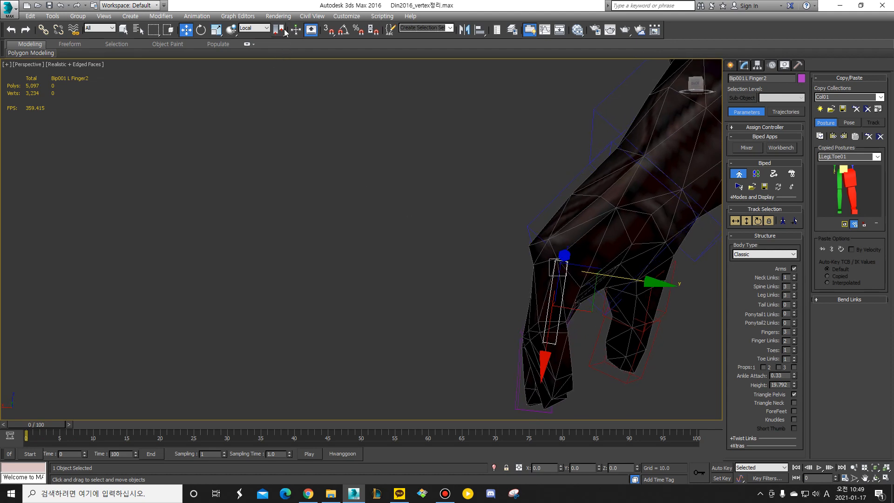
pyautogui.moveTo(284, 29); pyautogui.dragTo(281, 48)
pyautogui.press('e')
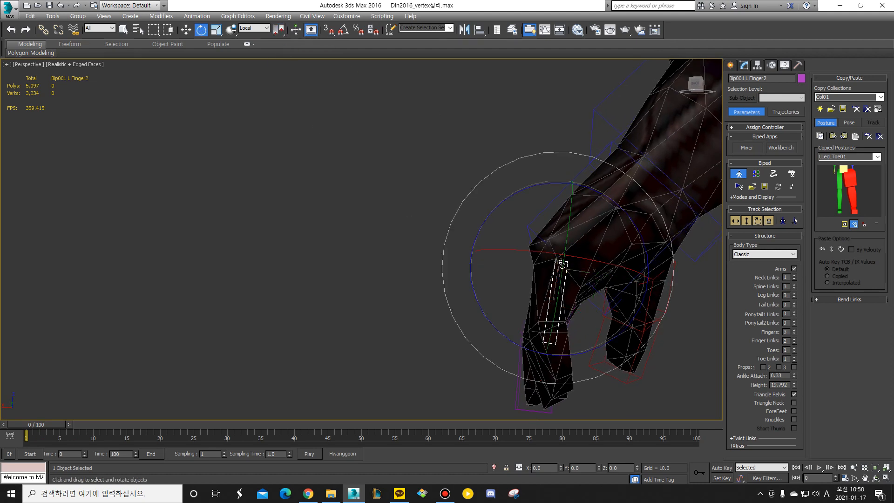
pyautogui.press('w')
pyautogui.moveTo(284, 29); pyautogui.dragTo(283, 46)
# Shift the third Biped finger's first bone sideways and scale up its box to cover the grouped mesh fingers.
pyautogui.keyDown('alt'); pyautogui.moveTo(556, 271); pyautogui.dragTo(621, 288, button='middle'); pyautogui.keyUp('alt')
pyautogui.moveTo(638, 273); pyautogui.dragTo(615, 271)
pyautogui.keyDown('alt'); pyautogui.moveTo(595, 284); pyautogui.dragTo(513, 269, button='middle'); pyautogui.keyUp('alt')
pyautogui.press('r')
pyautogui.moveTo(642, 281); pyautogui.dragTo(735, 305)
pyautogui.keyDown('alt'); pyautogui.moveTo(574, 309); pyautogui.dragTo(647, 325, button='middle'); pyautogui.keyUp('alt')
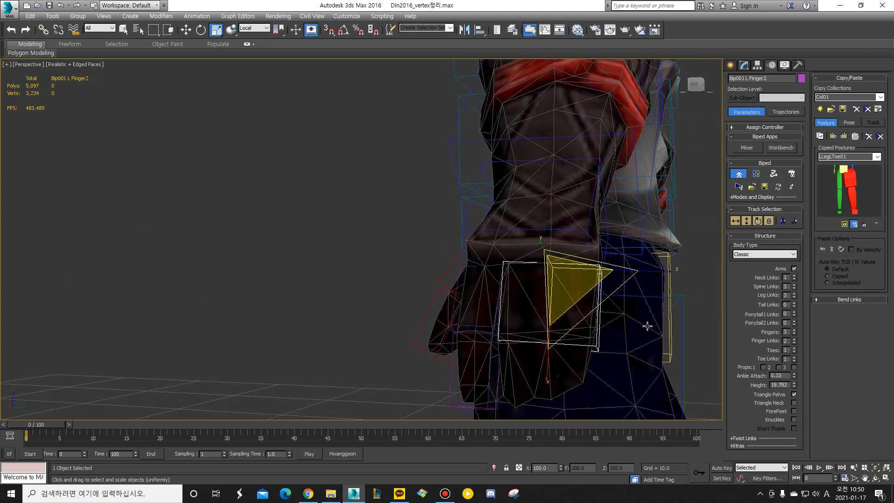
# Check the fit of the third Biped finger's first bone against the mesh from several angles.
pyautogui.keyDown('alt'); pyautogui.moveTo(553, 348); pyautogui.dragTo(521, 272, button='middle'); pyautogui.keyUp('alt')
pyautogui.press('w')
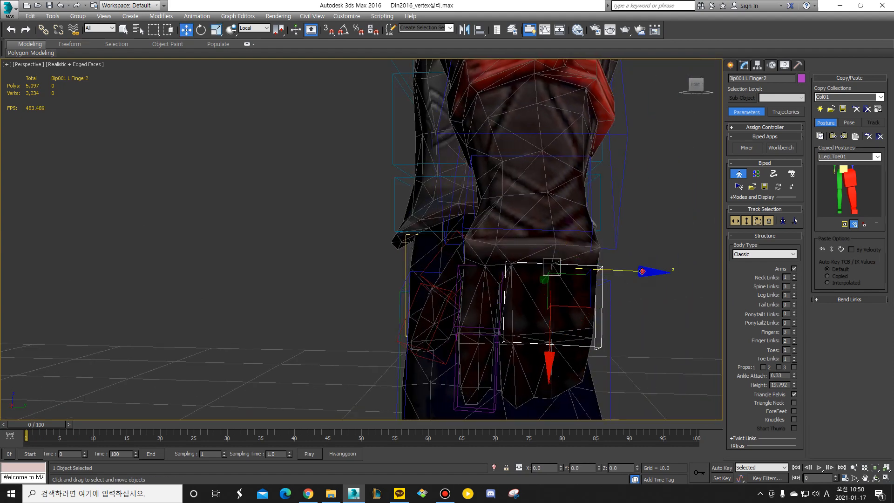
pyautogui.press('e')
pyautogui.keyDown('alt'); pyautogui.moveTo(633, 280); pyautogui.dragTo(639, 298, button='middle'); pyautogui.keyUp('alt')
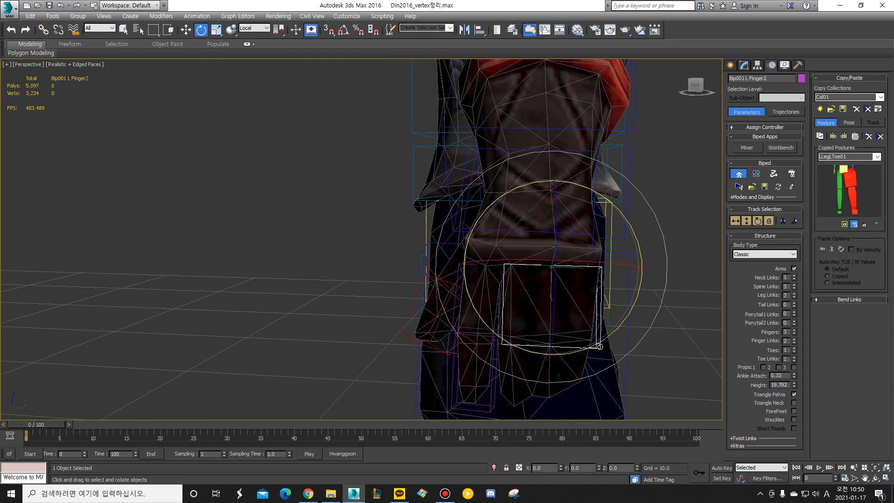
pyautogui.keyDown('alt'); pyautogui.moveTo(592, 334); pyautogui.dragTo(543, 345, button='middle'); pyautogui.keyUp('alt')
pyautogui.press('r')
pyautogui.keyDown('alt'); pyautogui.moveTo(553, 355); pyautogui.dragTo(552, 303, button='middle'); pyautogui.keyUp('alt')
pyautogui.press('w')
# Lengthen the third Biped finger's second bone to about 266% and enlarge its cross-section to cover the grouped mesh fingertips.
pyautogui.click(565, 355)
pyautogui.press('r')
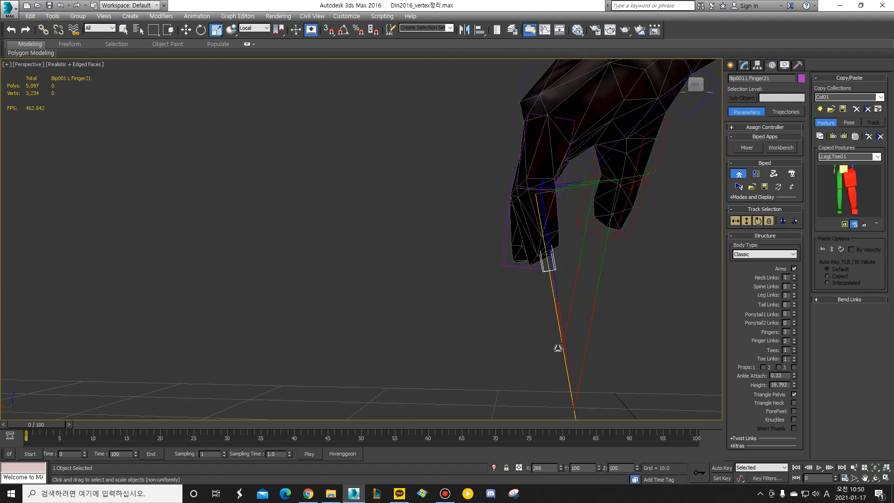
pyautogui.keyDown('alt'); pyautogui.moveTo(557, 342); pyautogui.dragTo(630, 306, button='middle'); pyautogui.keyUp('alt')
pyautogui.moveTo(457, 194); pyautogui.dragTo(336, 200)
pyautogui.keyDown('alt'); pyautogui.moveTo(336, 199); pyautogui.dragTo(577, 211, button='middle'); pyautogui.keyUp('alt')
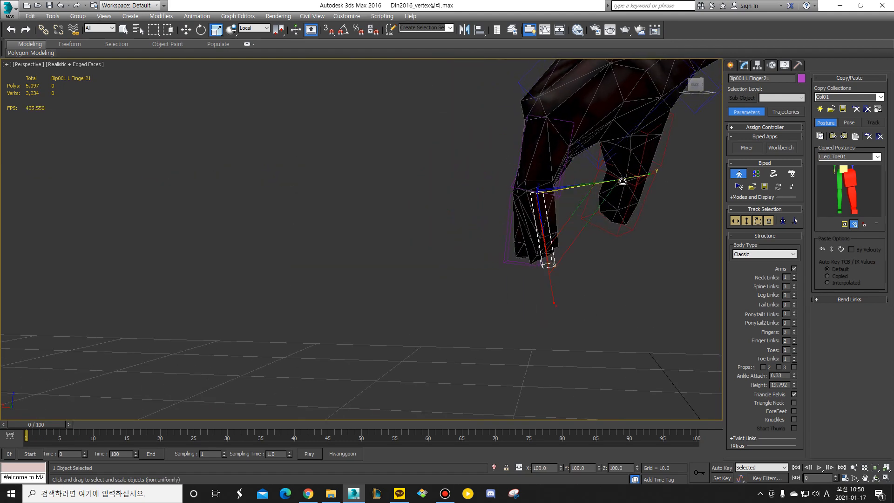
pyautogui.keyDown('alt'); pyautogui.moveTo(566, 207); pyautogui.dragTo(491, 275, button='middle'); pyautogui.keyUp('alt')
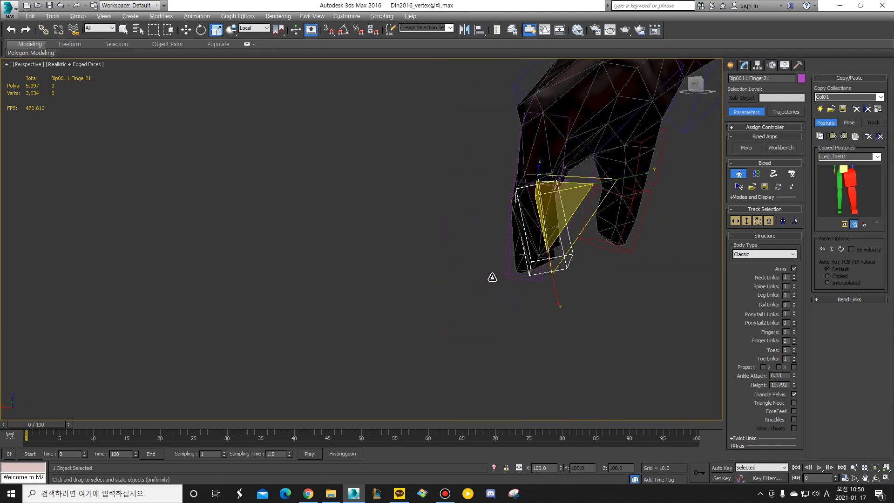
# Rotate the third Biped finger's second bone to follow the direction of the grouped mesh fingertips.
pyautogui.press('e')
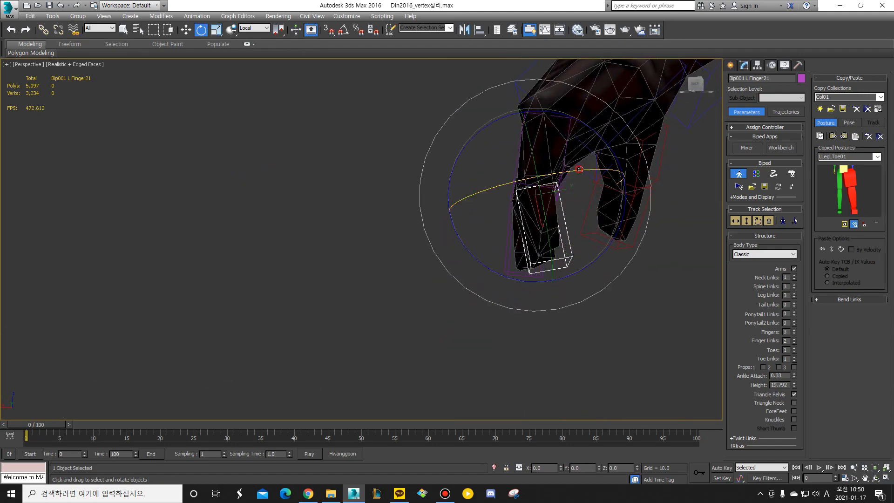
pyautogui.moveTo(578, 169); pyautogui.dragTo(608, 167)
pyautogui.keyDown('alt'); pyautogui.moveTo(551, 200); pyautogui.dragTo(535, 211, button='middle'); pyautogui.keyUp('alt')
# Select the whole left arm chain from the clavicle to the fingers, copy its posture and paste it onto the opposite arm.
pyautogui.scroll(-5, 535, 211)
pyautogui.moveTo(447, 289); pyautogui.dragTo(474, 391, button='middle')
pyautogui.keyDown('alt'); pyautogui.moveTo(474, 391); pyautogui.dragTo(483, 382, button='middle'); pyautogui.keyUp('alt')
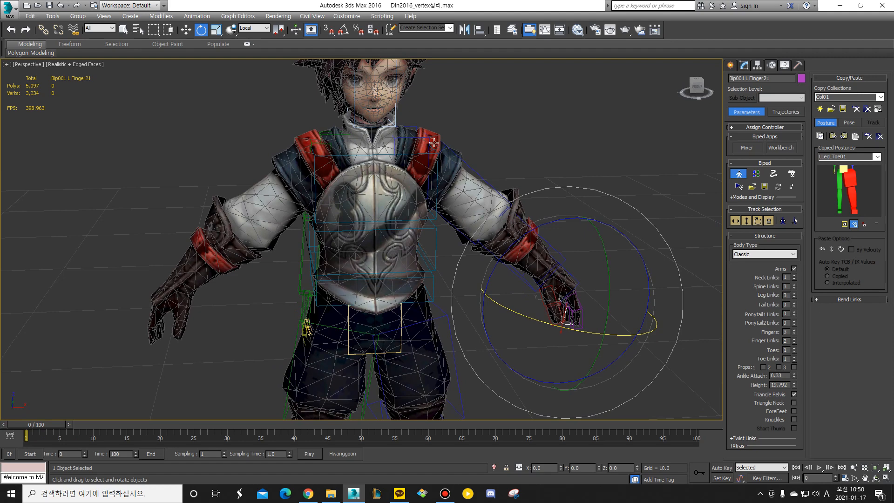
pyautogui.doubleClick(413, 125)
pyautogui.keyDown('alt'); pyautogui.moveTo(690, 163); pyautogui.dragTo(677, 172, button='middle'); pyautogui.keyUp('alt')
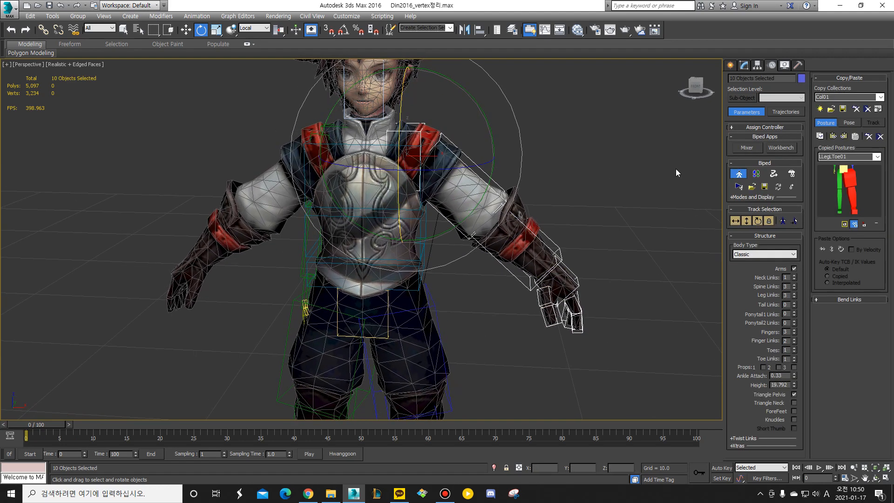
pyautogui.click(827, 136)
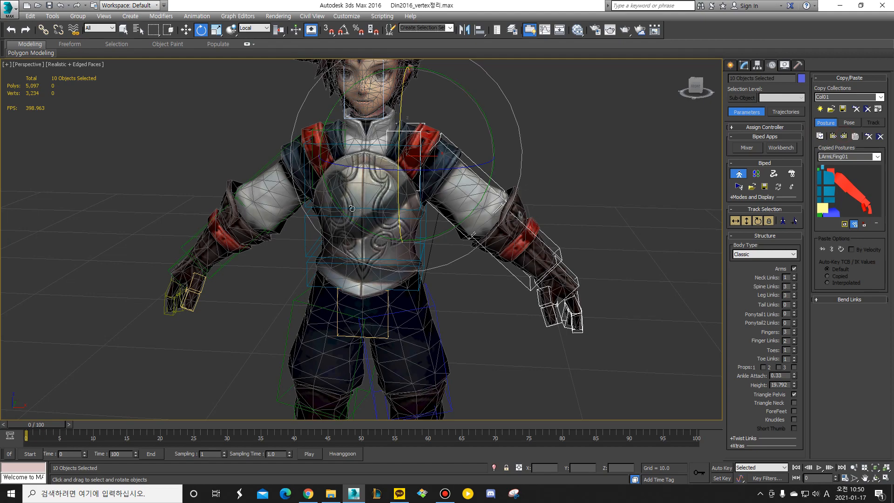
pyautogui.scroll(-4, 266, 228)
pyautogui.scroll(4, 321, 242)
pyautogui.keyDown('alt'); pyautogui.moveTo(326, 242); pyautogui.dragTo(392, 177, button='middle'); pyautogui.keyUp('alt')
# Select the Biped neck bone and compare its position with the mesh neck from the side and front.
pyautogui.press('F4')
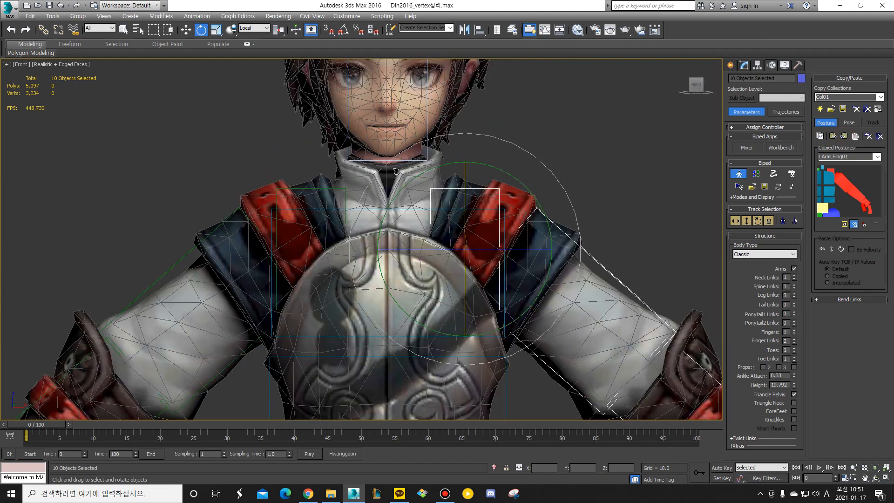
pyautogui.press('r')
pyautogui.press('F3')
pyautogui.scroll(2, 474, 163)
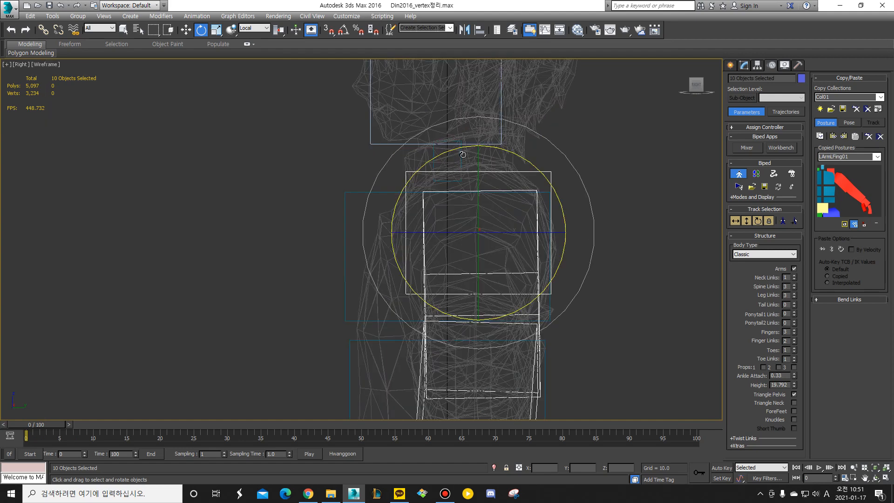
pyautogui.click(463, 157)
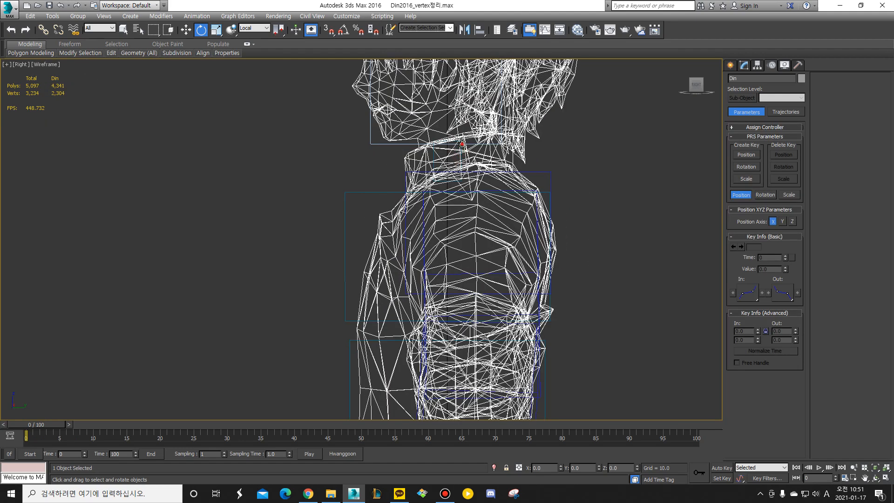
pyautogui.click(456, 149)
pyautogui.press('q')
pyautogui.press('f')
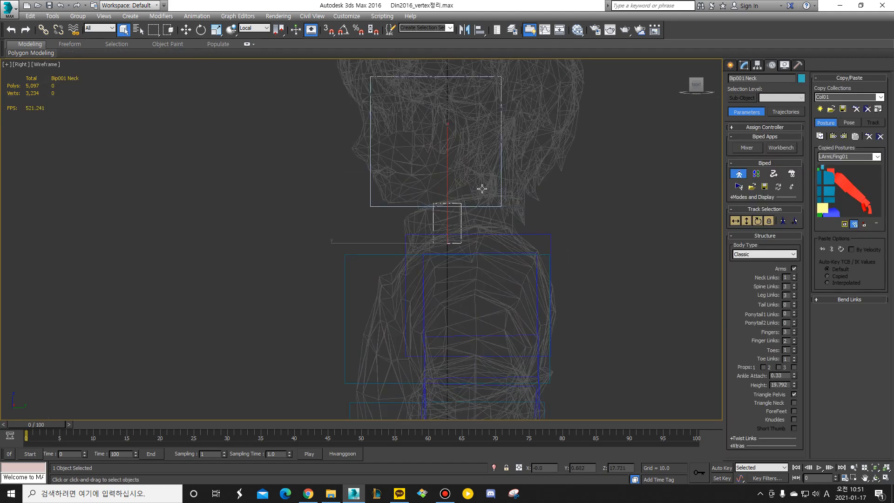
pyautogui.press('F3')
pyautogui.scroll(-3, 441, 149)
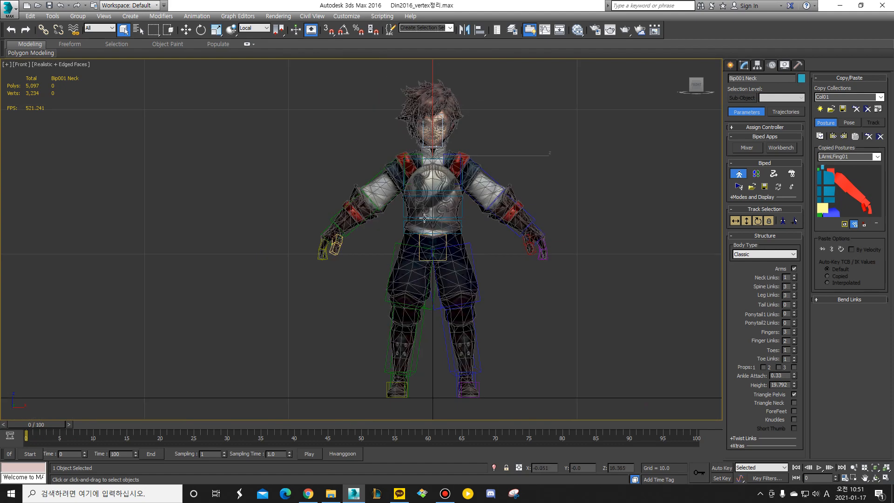
# Select the head element of the Din character mesh and hide all unselected elements.
pyautogui.click(441, 179)
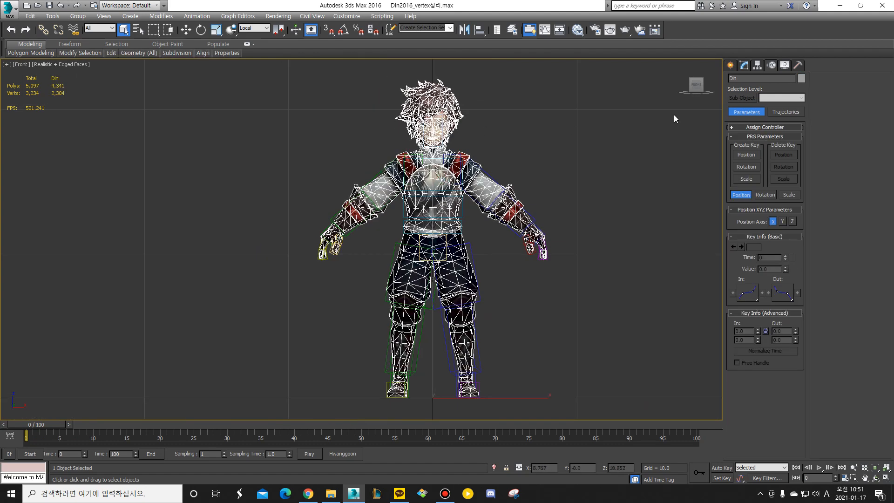
pyautogui.press('z')
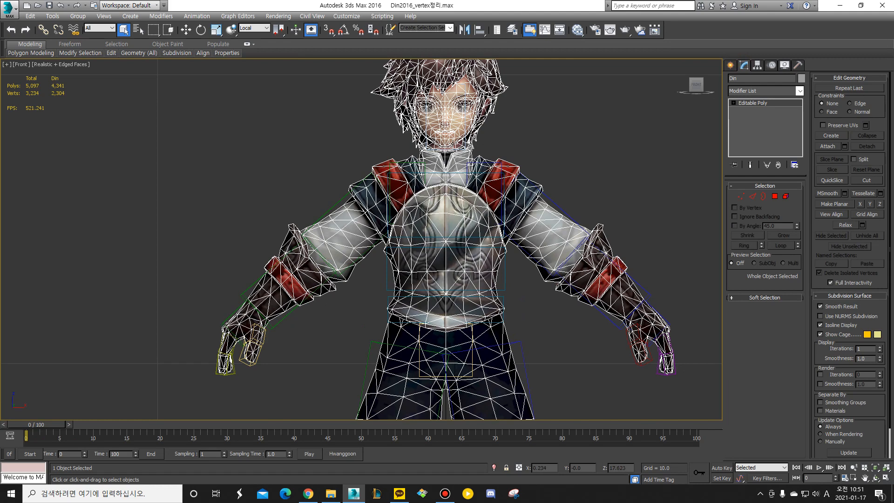
pyautogui.click(785, 197)
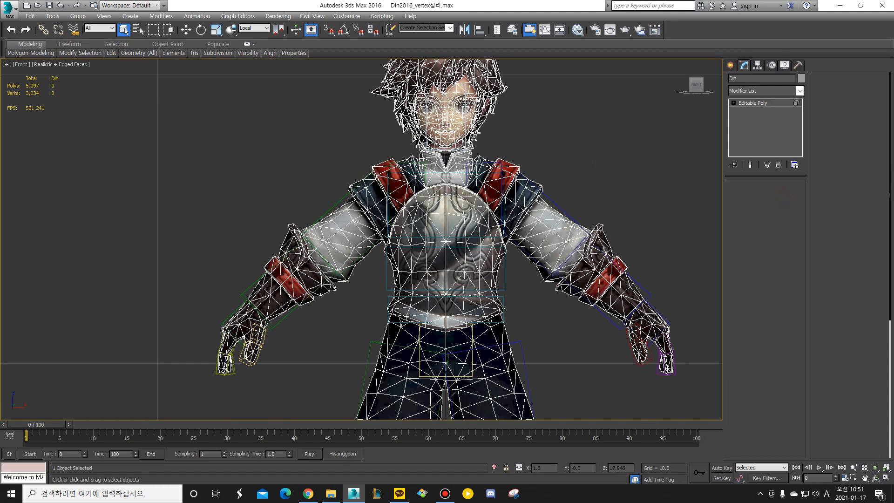
pyautogui.click(449, 144)
pyautogui.scroll(3, 449, 144)
pyautogui.scroll(-3, 449, 144)
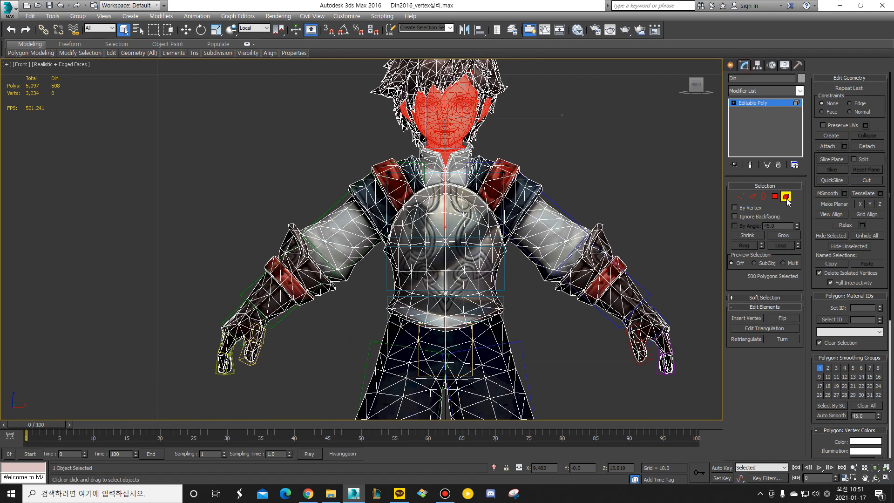
pyautogui.moveTo(486, 106); pyautogui.dragTo(489, 195, button='middle')
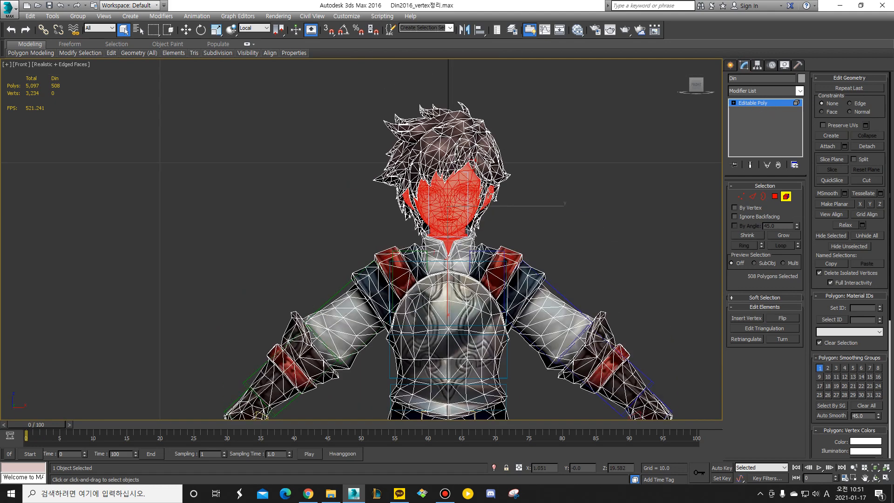
pyautogui.click(850, 247)
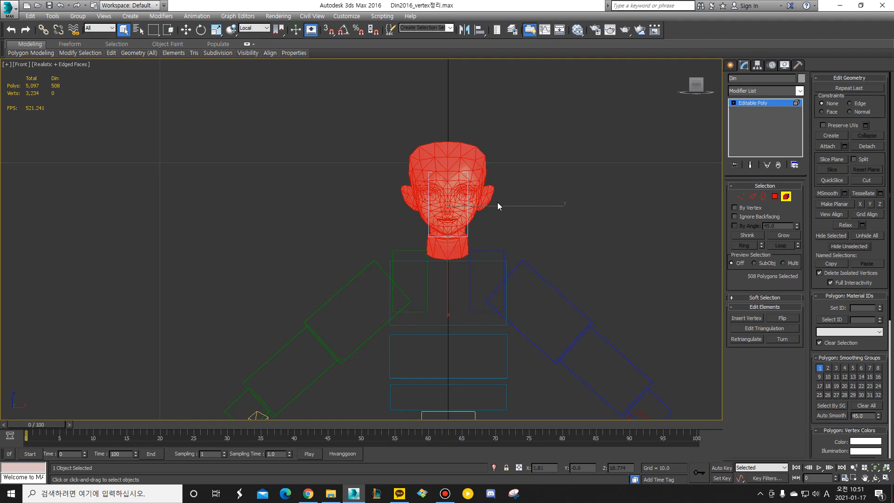
# Try to isolate the head by inverting the element selection and hiding the selected elements, and undo the hiding.
pyautogui.click(704, 85)
pyautogui.hotkey('alt', 'u')
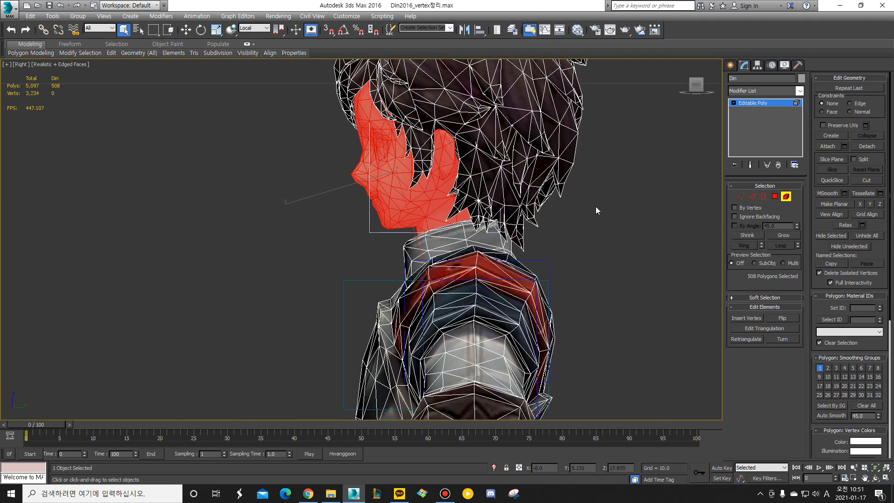
pyautogui.press('f')
pyautogui.hotkey('ctrl', 'i')
pyautogui.scroll(10, 500, 198)
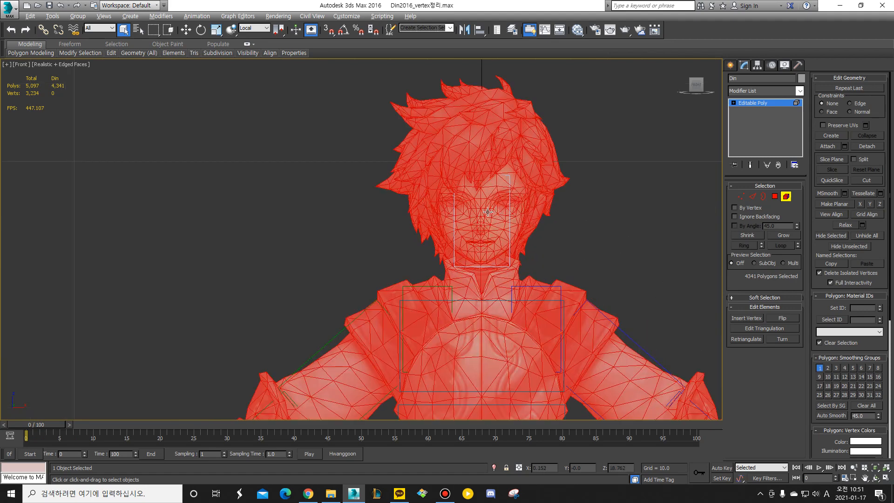
pyautogui.click(833, 236)
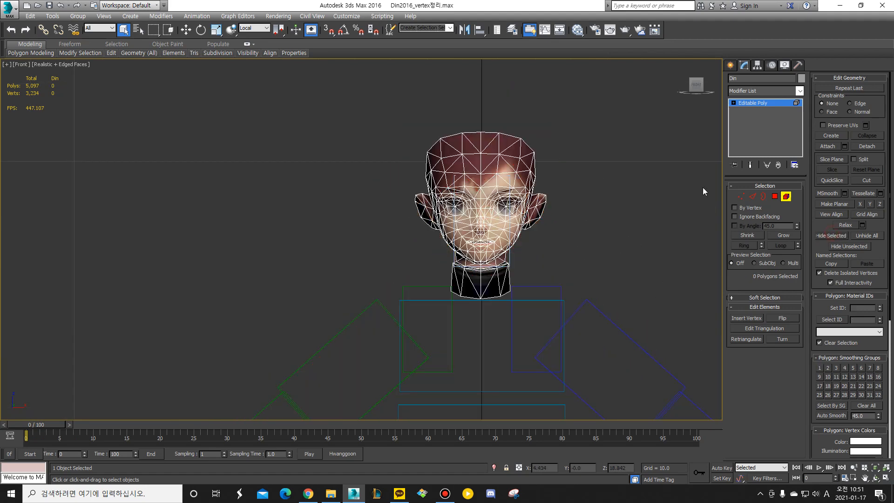
pyautogui.hotkey('ctrl', 'z')
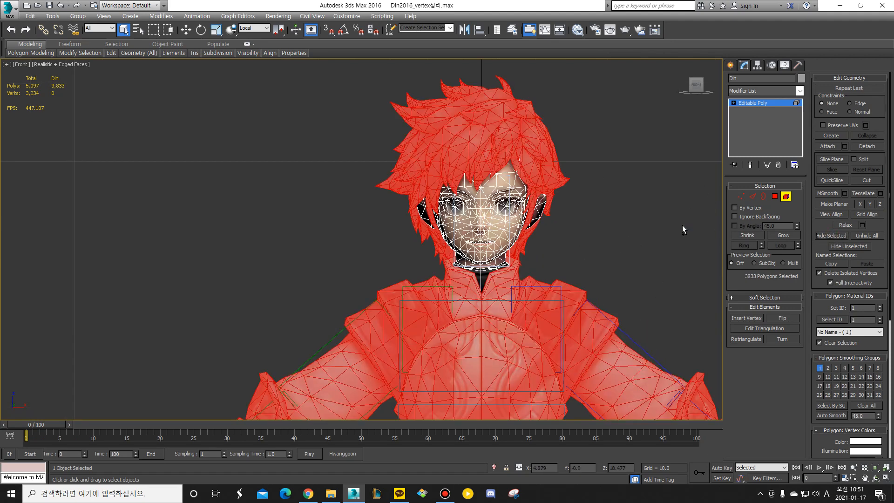
pyautogui.scroll(-2, 652, 205)
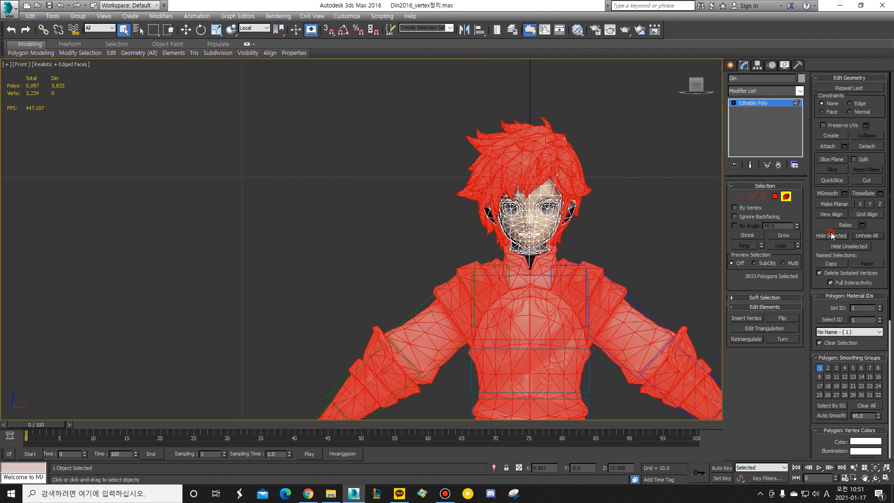
# Unhide all mesh elements, select the head and neck element again, and hide everything unselected.
pyautogui.click(831, 236)
pyautogui.click(867, 236)
pyautogui.keyDown('alt'); pyautogui.moveTo(605, 210); pyautogui.dragTo(568, 212, button='middle'); pyautogui.keyUp('alt')
pyautogui.click(512, 212)
pyautogui.click(848, 246)
pyautogui.press('r')
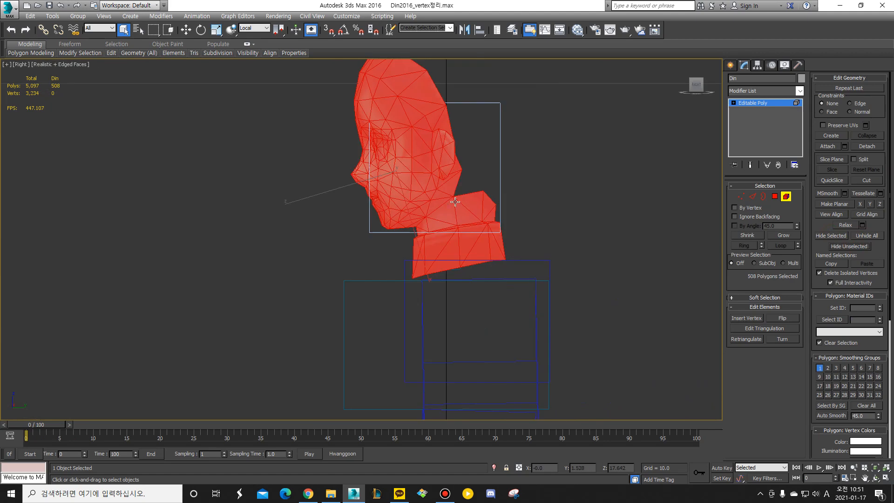
# Leave element editing, select the Biped neck bone in wireframe, and move it back to the middle of the mesh neck.
pyautogui.click(785, 196)
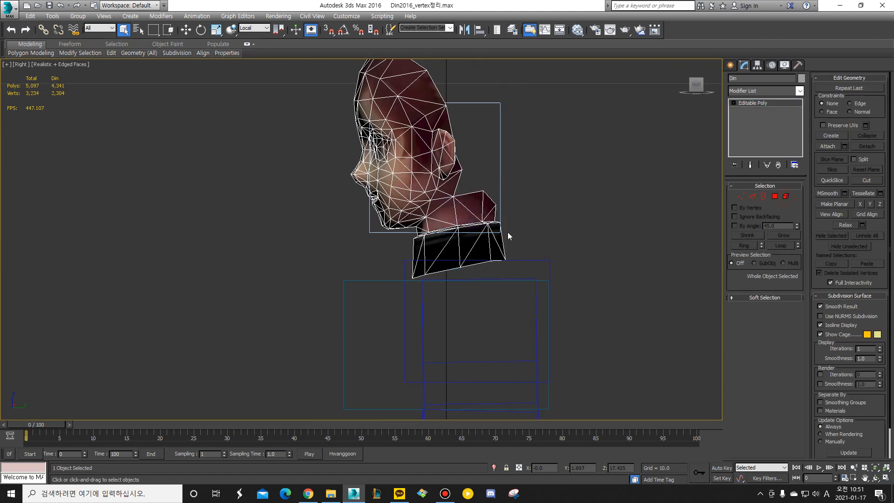
pyautogui.scroll(2, 461, 237)
pyautogui.press('F3')
pyautogui.click(418, 247)
pyautogui.scroll(-2, 449, 236)
pyautogui.moveTo(432, 218)
pyautogui.mouseDown()
pyautogui.moveTo(475, 193)
pyautogui.moveTo(503, 241)
pyautogui.moveTo(440, 263)
pyautogui.moveTo(404, 241)
pyautogui.mouseUp()
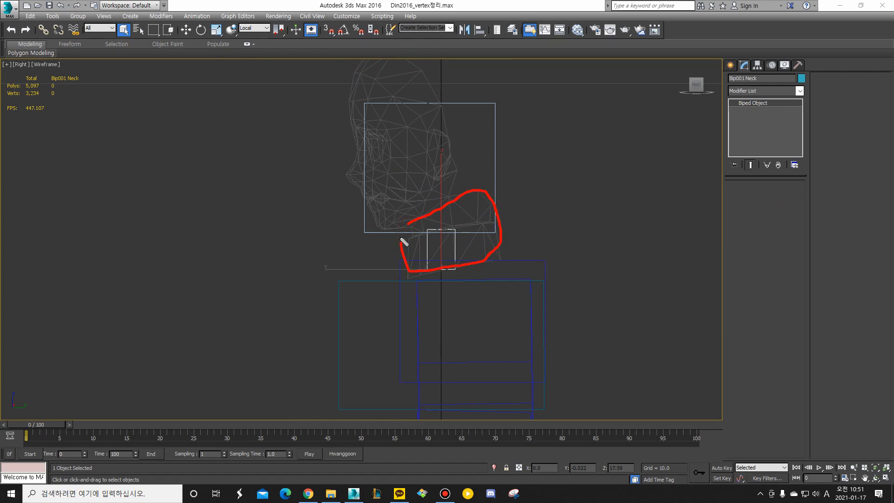
pyautogui.press('Escape')
pyautogui.press('w')
pyautogui.moveTo(405, 267); pyautogui.dragTo(420, 267)
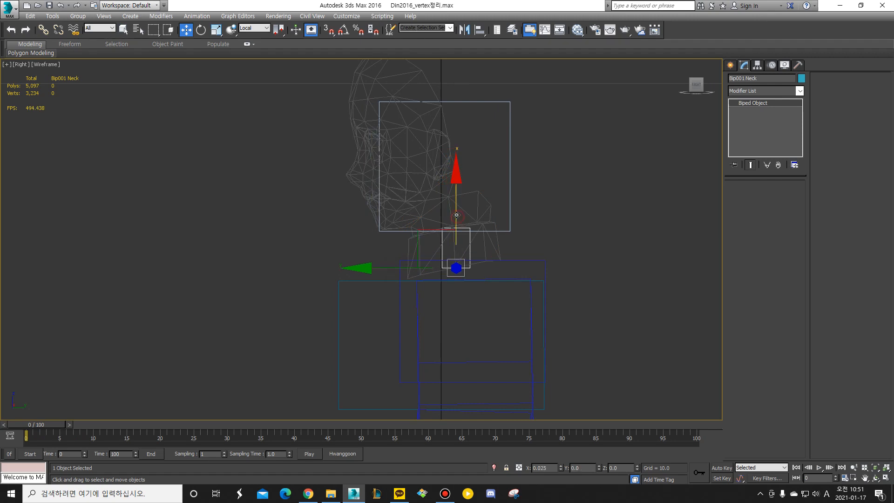
# Tilt the Biped neck bone to follow the mesh neck and scale it to the neck's depth and height.
pyautogui.press('e')
pyautogui.scroll(2, 468, 243)
pyautogui.moveTo(442, 200); pyautogui.dragTo(452, 279)
pyautogui.press('Escape')
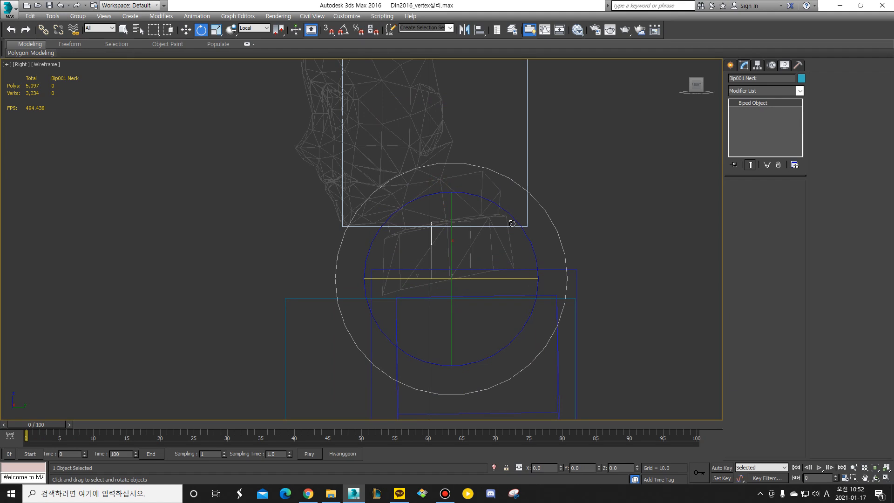
pyautogui.moveTo(512, 224); pyautogui.dragTo(507, 208)
pyautogui.press('r')
pyautogui.moveTo(545, 264); pyautogui.dragTo(637, 257)
pyautogui.moveTo(443, 190)
pyautogui.mouseDown()
pyautogui.moveTo(442, 171)
pyautogui.moveTo(448, 187)
pyautogui.mouseUp()
# Select the Biped head bone and move it up so its pivot sits at the joint between skull and neck.
pyautogui.moveTo(455, 163); pyautogui.dragTo(465, 261, button='middle')
pyautogui.scroll(-2, 343, 66)
pyautogui.moveTo(356, 101); pyautogui.dragTo(378, 173, button='middle')
pyautogui.hotkey('ctrl', 'alt', 'd')
pyautogui.moveTo(373, 125)
pyautogui.mouseDown()
pyautogui.moveTo(356, 237)
pyautogui.moveTo(350, 148)
pyautogui.mouseUp()
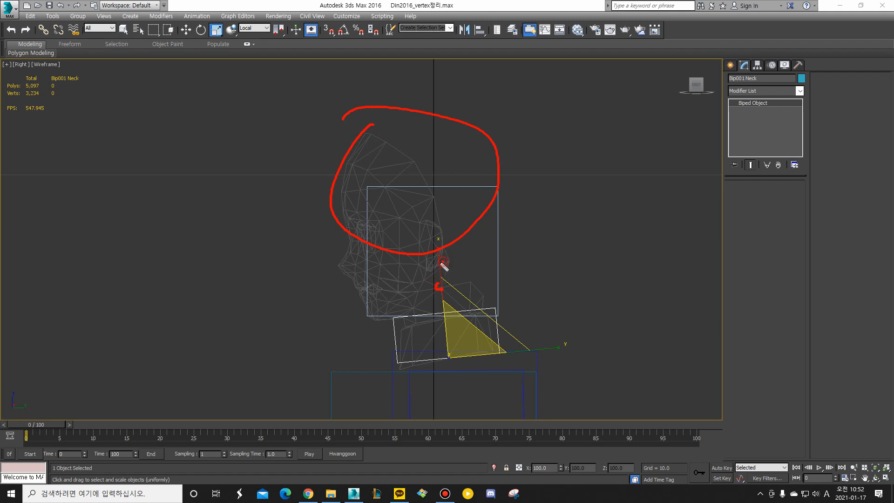
pyautogui.moveTo(449, 262)
pyautogui.mouseDown()
pyautogui.moveTo(435, 267)
pyautogui.moveTo(415, 306)
pyautogui.mouseUp()
pyautogui.moveTo(448, 260)
pyautogui.mouseDown()
pyautogui.moveTo(442, 286)
pyautogui.moveTo(419, 298)
pyautogui.moveTo(437, 275)
pyautogui.mouseUp()
pyautogui.press('Escape')
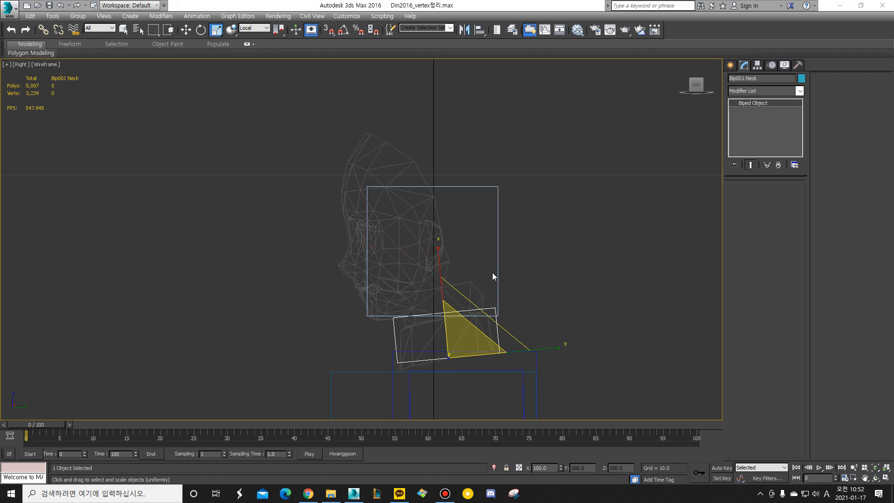
pyautogui.click(497, 273)
pyautogui.press('w')
pyautogui.moveTo(433, 298)
pyautogui.mouseDown()
pyautogui.moveTo(426, 271)
pyautogui.moveTo(443, 289)
pyautogui.moveTo(360, 314)
pyautogui.moveTo(436, 285)
pyautogui.mouseUp()
pyautogui.press('Escape')
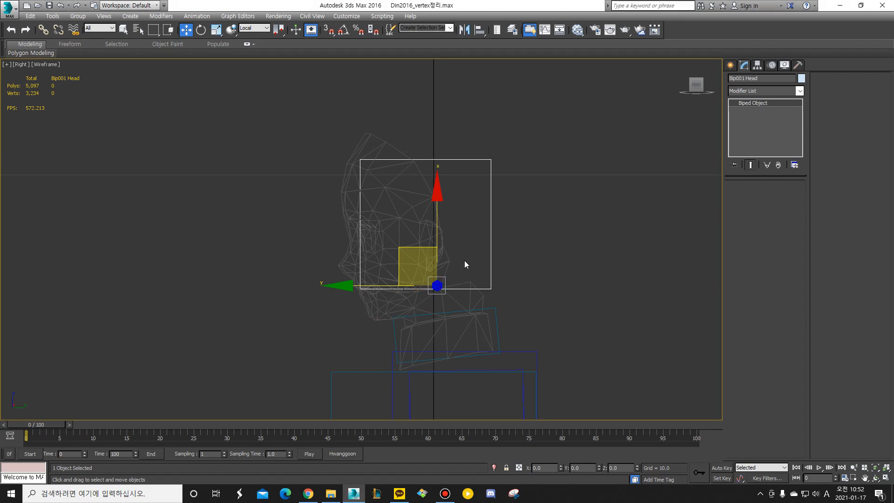
# Widen the Biped head bone in the front view to cover the width of the mesh head.
pyautogui.press('r')
pyautogui.moveTo(519, 286); pyautogui.dragTo(533, 286)
pyautogui.hotkey('ctrl', 'z')
pyautogui.press('f')
pyautogui.moveTo(533, 217); pyautogui.dragTo(577, 220)
pyautogui.moveTo(449, 318); pyautogui.dragTo(452, 329)
# Select the Biped neck bone and widen it in the front view to match the mesh neck.
pyautogui.scroll(2, 456, 242)
pyautogui.click(464, 229)
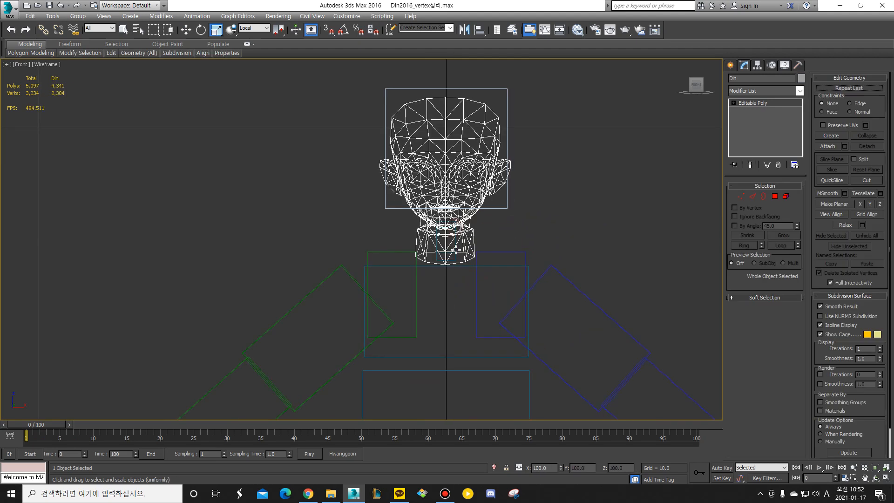
pyautogui.click(457, 253)
pyautogui.moveTo(481, 254); pyautogui.dragTo(617, 263)
# Reselect the Biped head bone and shift it slightly down and back in the side view.
pyautogui.press('r')
pyautogui.scroll(2, 452, 283)
pyautogui.click(439, 285)
pyautogui.press('e')
pyautogui.press('w')
pyautogui.press('e')
pyautogui.scroll(4, 440, 286)
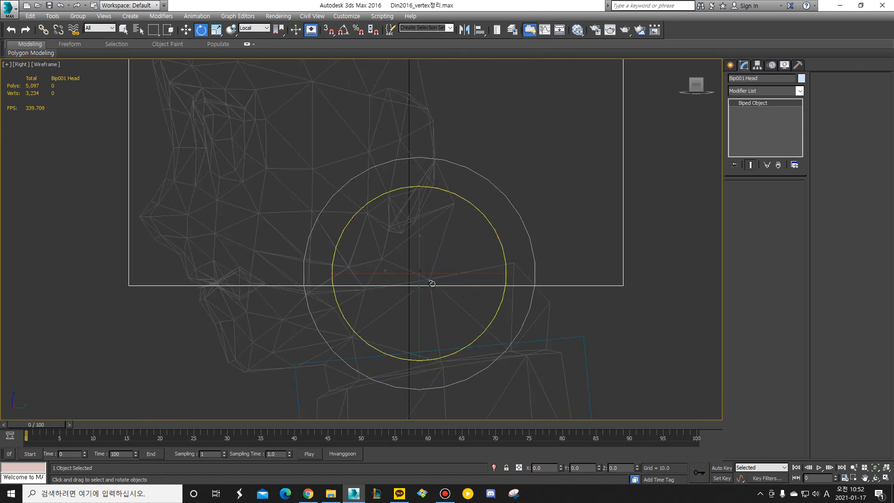
pyautogui.press('w')
pyautogui.moveTo(409, 235); pyautogui.dragTo(418, 247)
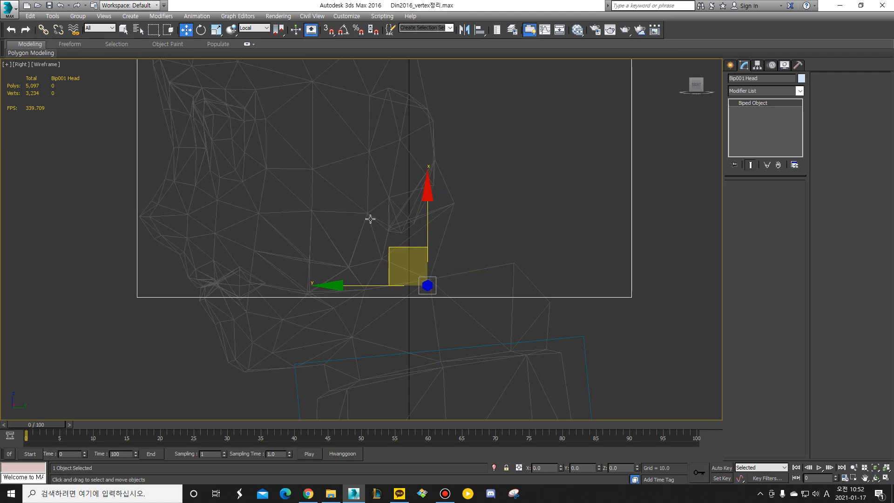
# Unhide all elements of the Din character mesh, exit element editing, and clear the selection.
pyautogui.press('f')
pyautogui.scroll(-3, 438, 252)
pyautogui.click(465, 202)
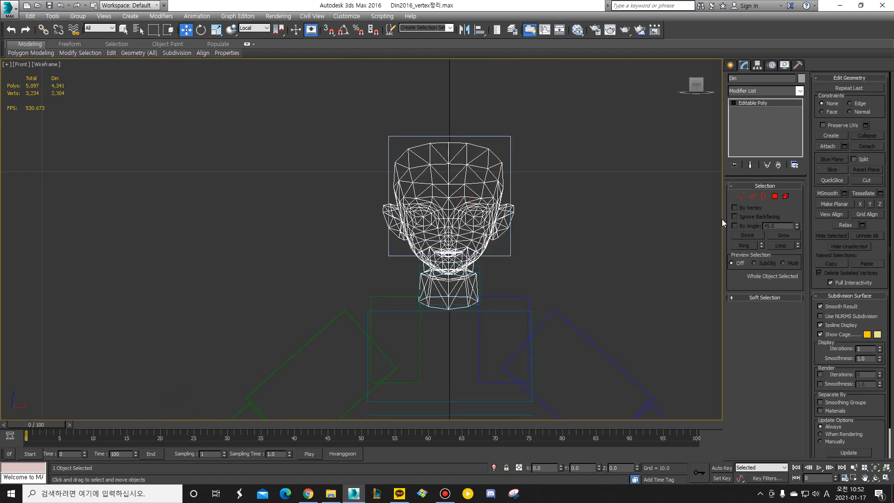
pyautogui.click(785, 196)
pyautogui.click(867, 236)
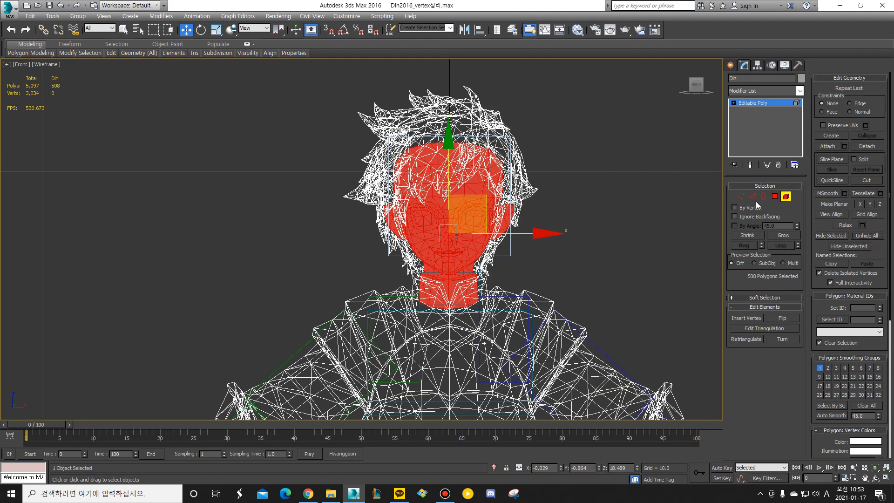
pyautogui.click(786, 199)
pyautogui.click(608, 178)
# Check the fit of the head and neck bones on the shaded character from the side and front.
pyautogui.scroll(-3, 575, 177)
pyautogui.press('F3')
pyautogui.moveTo(530, 203); pyautogui.dragTo(481, 167, button='middle')
pyautogui.scroll(-4, 481, 167)
pyautogui.press('r')
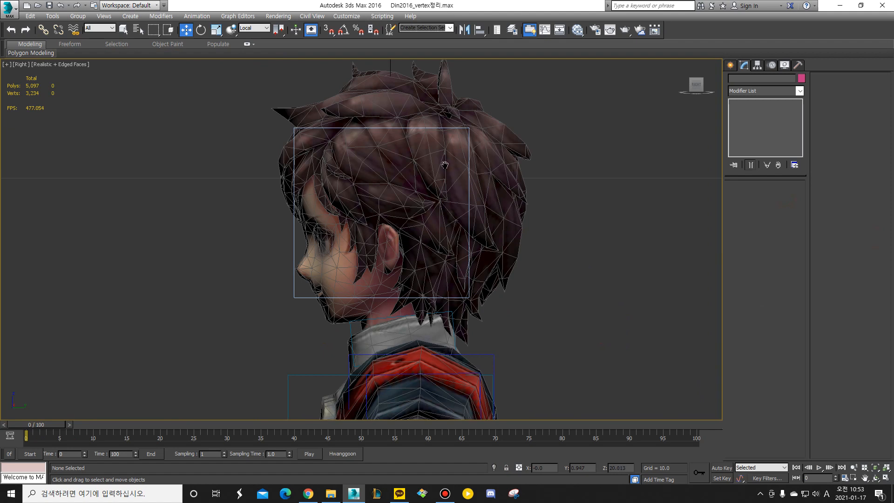
pyautogui.scroll(-5, 445, 164)
pyautogui.moveTo(456, 226); pyautogui.dragTo(465, 182, button='middle')
pyautogui.press('f')
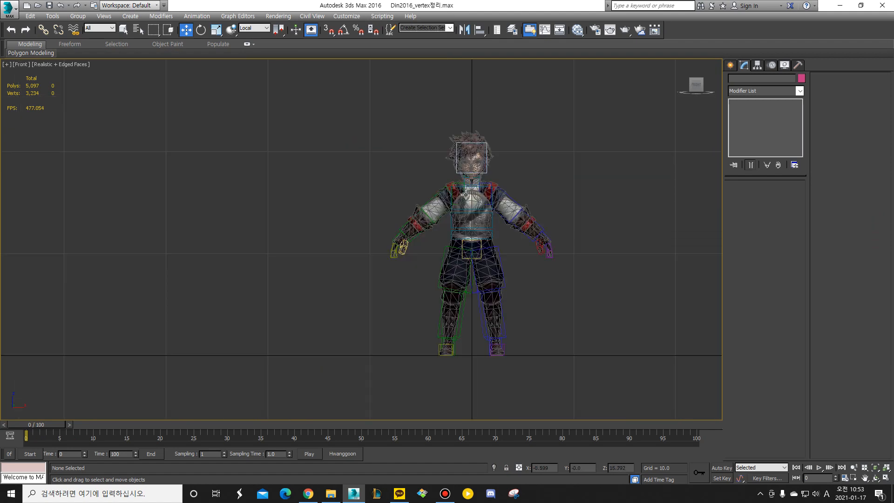
# Create a plane about 16.17 long and 8.679 wide beside the character in the front view.
pyautogui.click(734, 65)
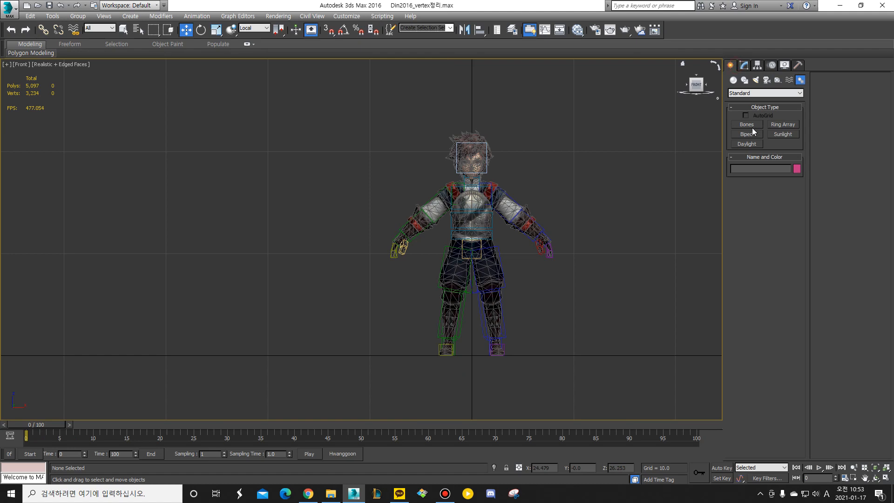
pyautogui.click(733, 81)
pyautogui.click(783, 164)
pyautogui.moveTo(603, 190); pyautogui.dragTo(690, 355)
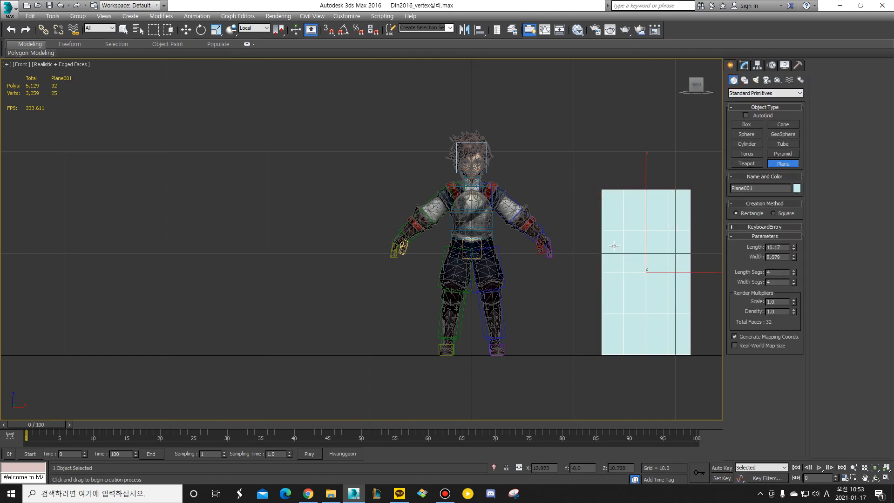
pyautogui.press('w')
# Set the plane's length segments to 10 and its width segments to 4.
pyautogui.click(744, 65)
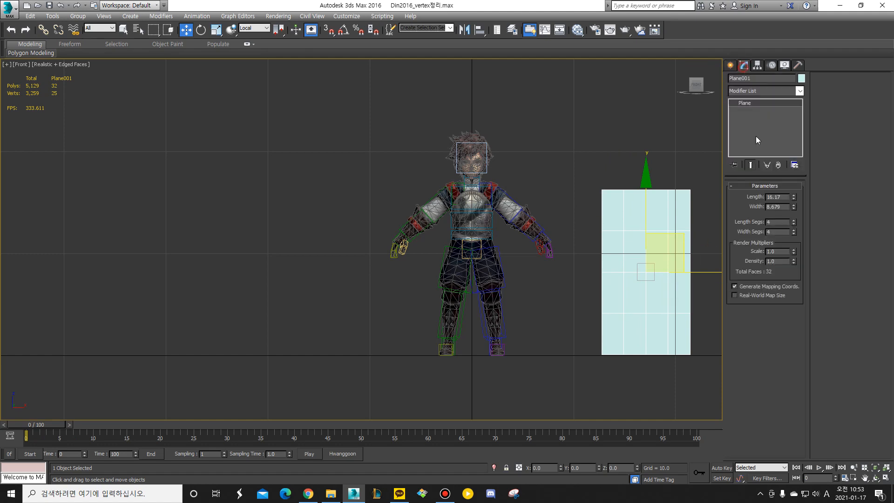
pyautogui.click(793, 220)
pyautogui.doubleClick(794, 220)
pyautogui.click(793, 220)
pyautogui.click(794, 224)
pyautogui.doubleClick(794, 224)
pyautogui.doubleClick(793, 223)
pyautogui.click(794, 224)
pyautogui.write('4')
pyautogui.press('Return')
# Move the plane behind the character, centred at X 0 with Y at about 3.17.
pyautogui.keyDown('alt'); pyautogui.moveTo(590, 147); pyautogui.dragTo(423, 269, button='middle'); pyautogui.keyUp('alt')
pyautogui.moveTo(413, 277); pyautogui.dragTo(494, 274)
pyautogui.keyDown('alt'); pyautogui.moveTo(494, 274); pyautogui.dragTo(589, 258, button='middle'); pyautogui.keyUp('alt')
pyautogui.rightClick(577, 292)
pyautogui.click(591, 296)
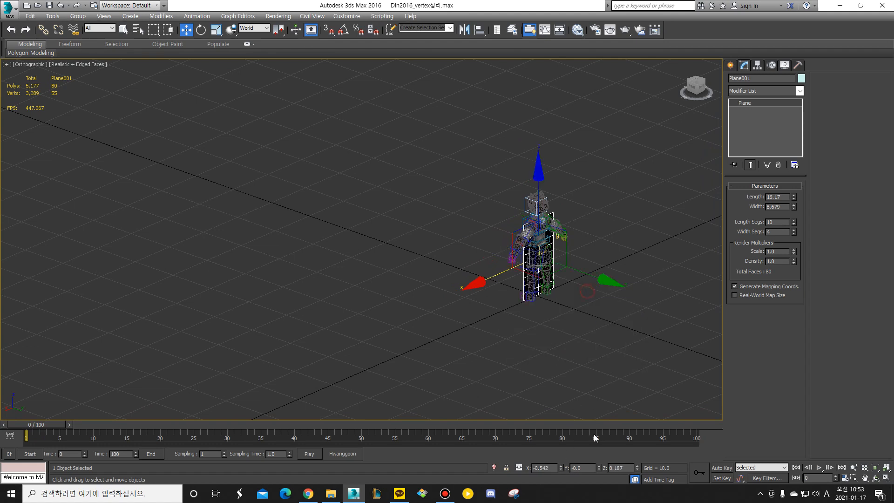
pyautogui.rightClick(561, 467)
pyautogui.moveTo(585, 275); pyautogui.dragTo(598, 277)
# Rotate the plane about 10.5 degrees around its X axis so its top edge leans toward the character's shoulders.
pyautogui.keyDown('alt'); pyautogui.moveTo(569, 249); pyautogui.dragTo(603, 238, button='middle'); pyautogui.keyUp('alt')
pyautogui.scroll(8, 603, 238)
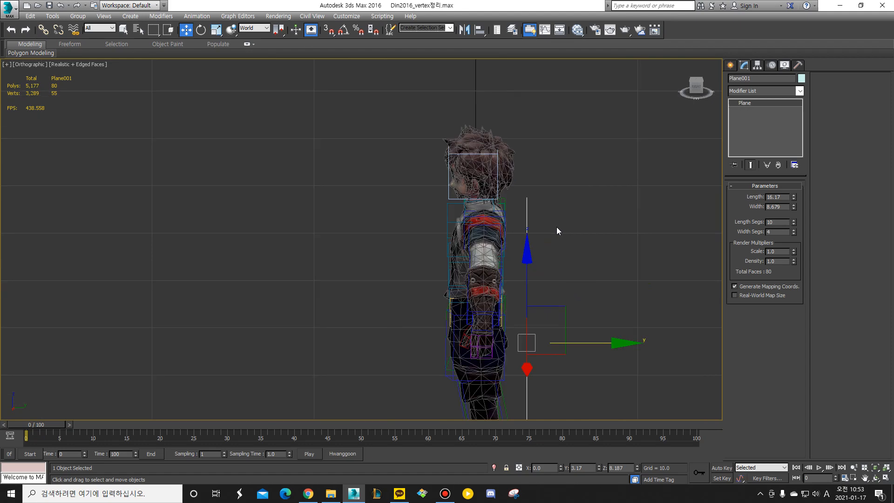
pyautogui.press('e')
pyautogui.moveTo(549, 304)
pyautogui.mouseDown()
pyautogui.moveTo(539, 316)
pyautogui.moveTo(546, 294)
pyautogui.mouseUp()
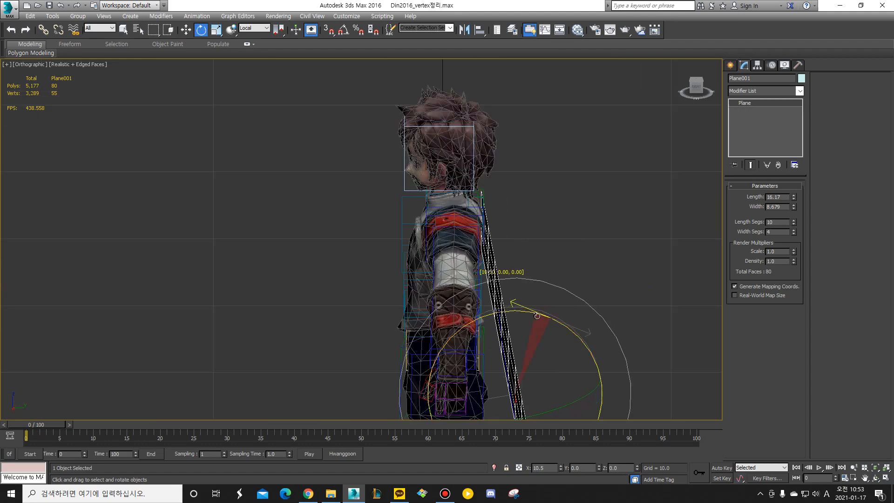
pyautogui.keyDown('alt'); pyautogui.moveTo(546, 294); pyautogui.dragTo(485, 272, button='middle'); pyautogui.keyUp('alt')
pyautogui.scroll(-5, 485, 273)
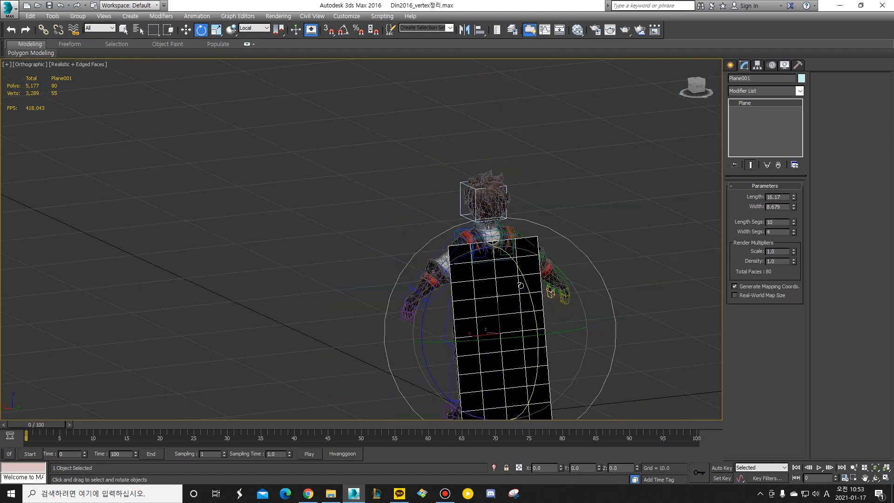
# Clear the selection and switch the viewport to a perspective view of the character and plane.
pyautogui.keyDown('alt'); pyautogui.moveTo(513, 163); pyautogui.dragTo(605, 195, button='middle'); pyautogui.keyUp('alt')
pyautogui.click(139, 77)
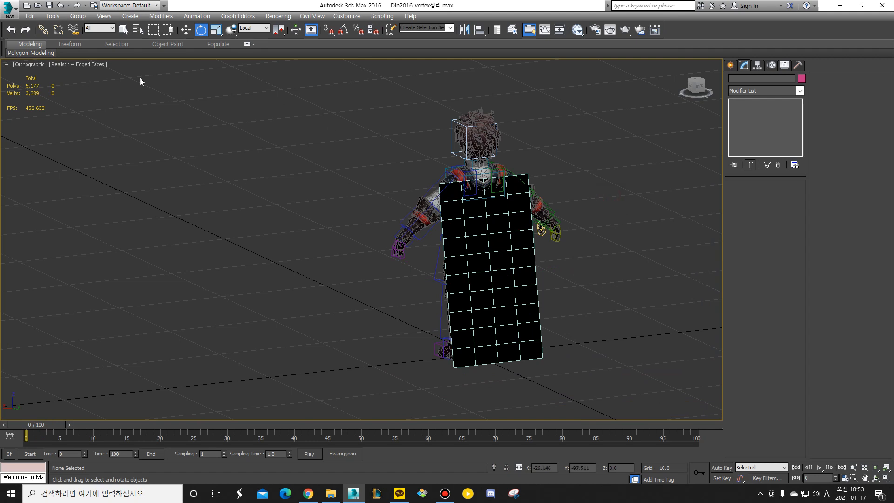
pyautogui.click(60, 64)
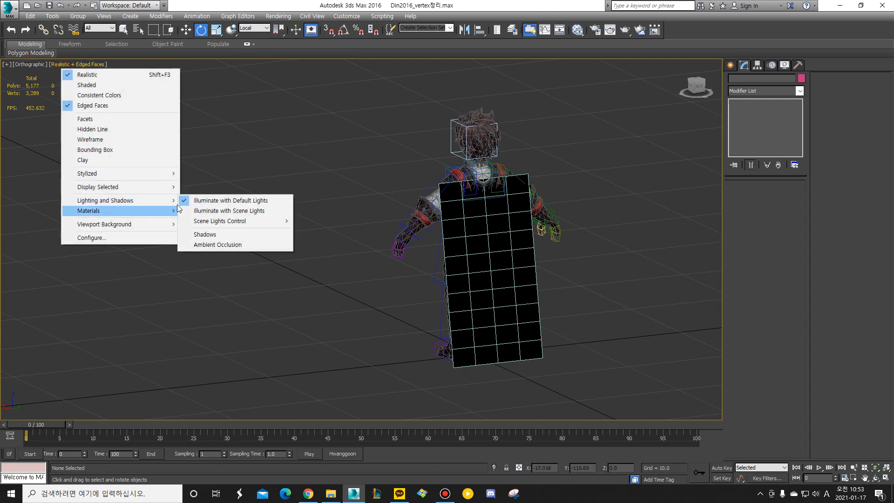
pyautogui.click(399, 166)
pyautogui.moveTo(398, 166)
pyautogui.keyDown('alt'); pyautogui.mouseDown(button='middle')
pyautogui.moveTo(514, 199)
pyautogui.moveTo(505, 196)
pyautogui.mouseUp(button='middle'); pyautogui.keyUp('alt')
pyautogui.press('z')
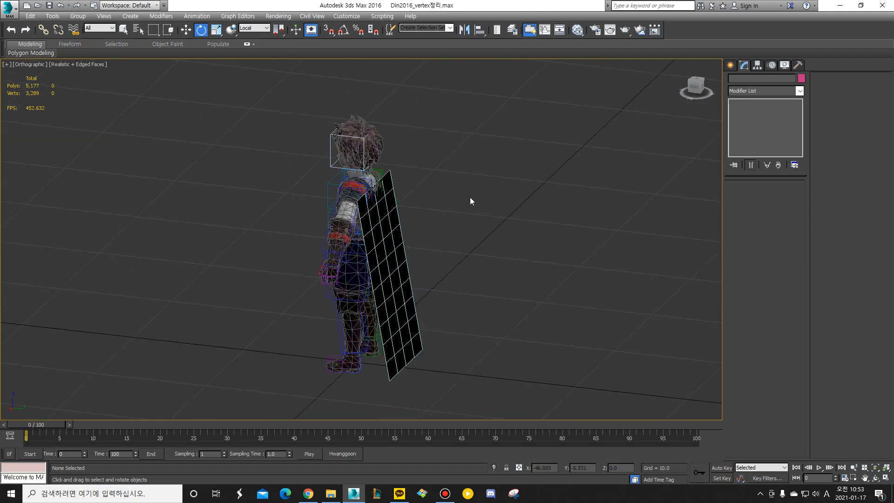
pyautogui.press('p')
pyautogui.scroll(3, 381, 198)
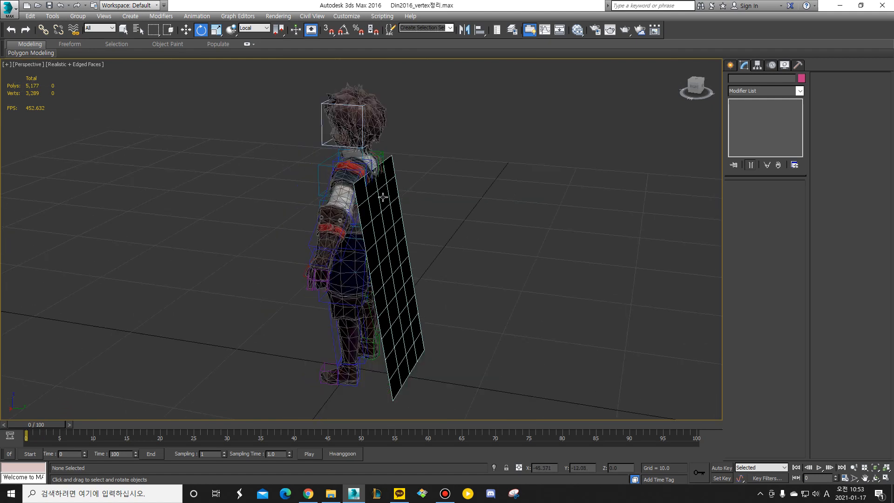
pyautogui.scroll(2, 383, 166)
pyautogui.scroll(-2, 384, 166)
pyautogui.hotkey('ctrl', 'alt', 'd')
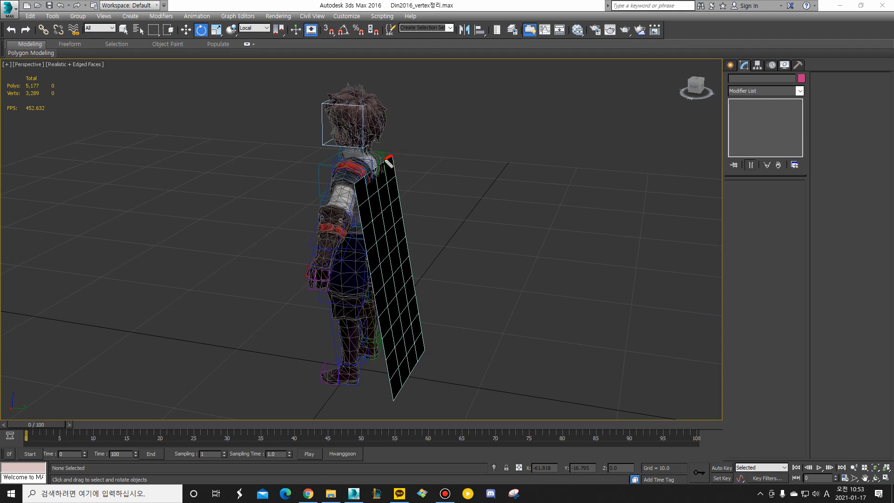
pyautogui.moveTo(391, 159); pyautogui.dragTo(361, 179)
pyautogui.press('Escape')
# Open the Bone Tools and turn on Bone Edit Mode.
pyautogui.click(730, 65)
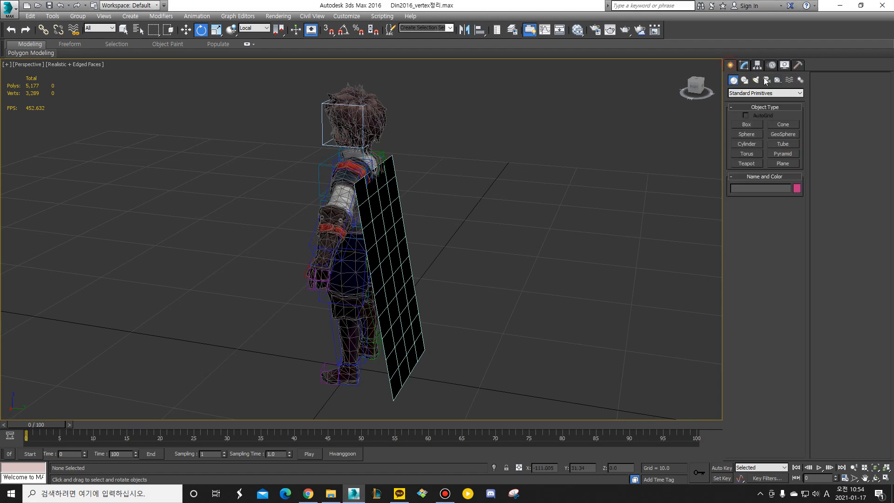
pyautogui.click(800, 80)
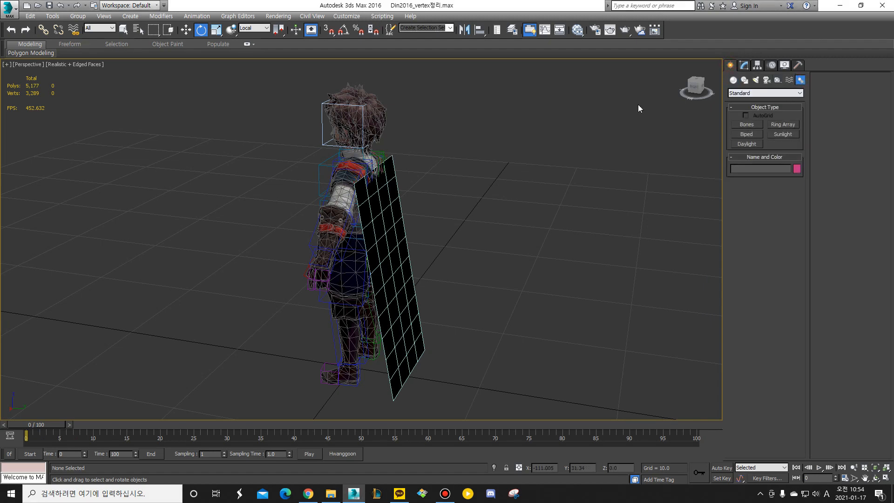
pyautogui.click(200, 14)
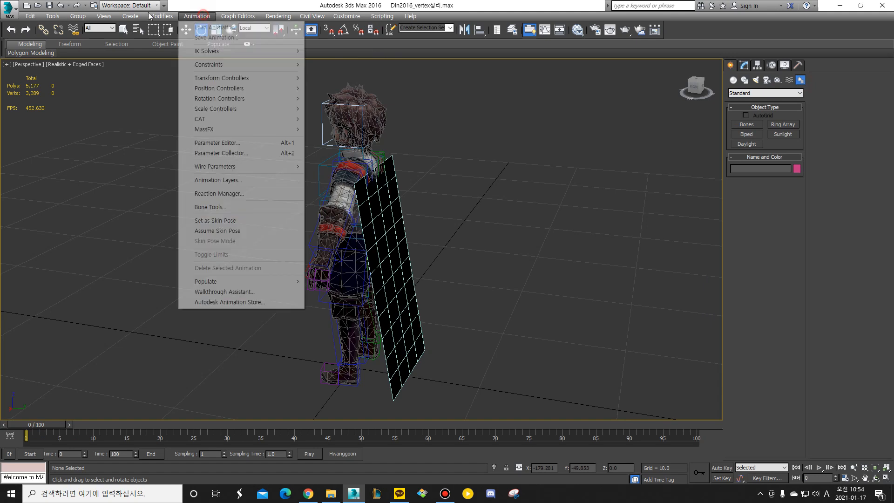
pyautogui.click(214, 208)
pyautogui.moveTo(75, 69); pyautogui.dragTo(571, 144)
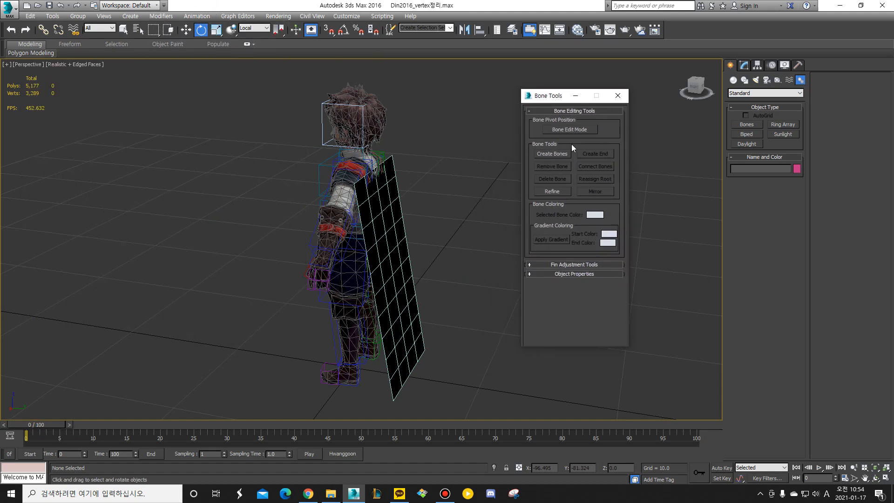
pyautogui.click(573, 130)
# Start bone creation with the character and plane seen from the back.
pyautogui.click(556, 153)
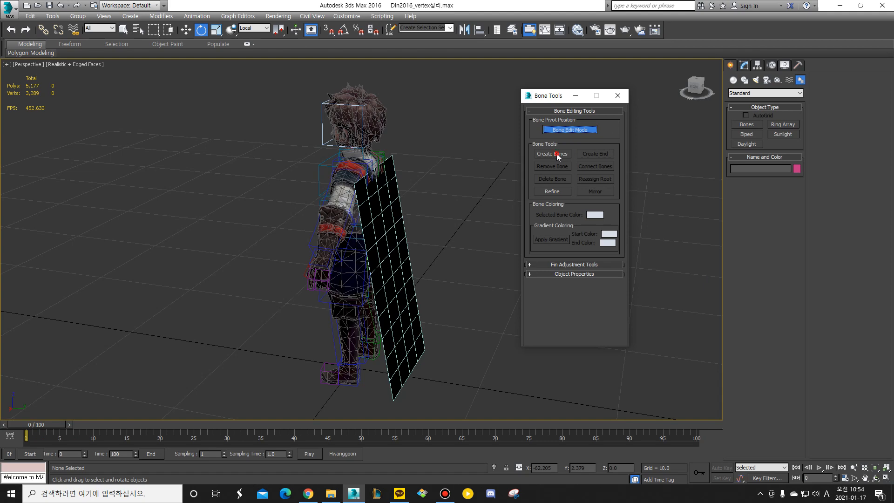
pyautogui.click(706, 89)
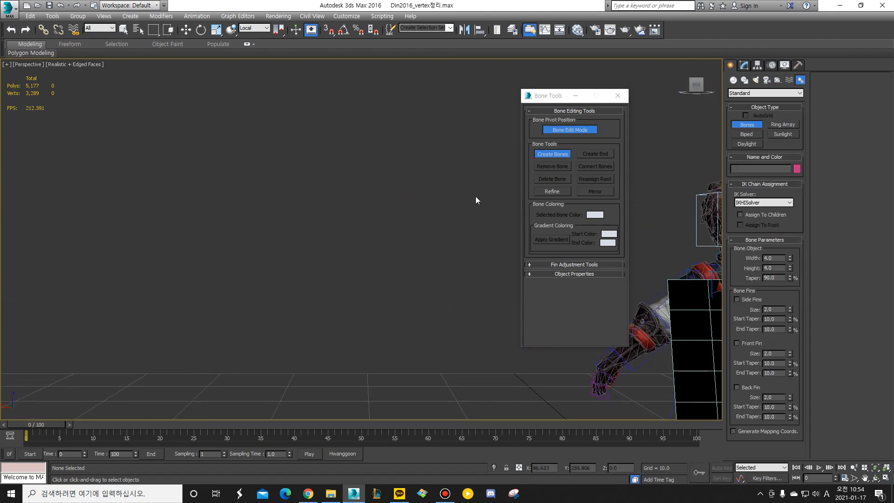
pyautogui.moveTo(522, 197); pyautogui.dragTo(61, 108, button='middle')
pyautogui.scroll(-2, 324, 143)
pyautogui.scroll(2, 382, 177)
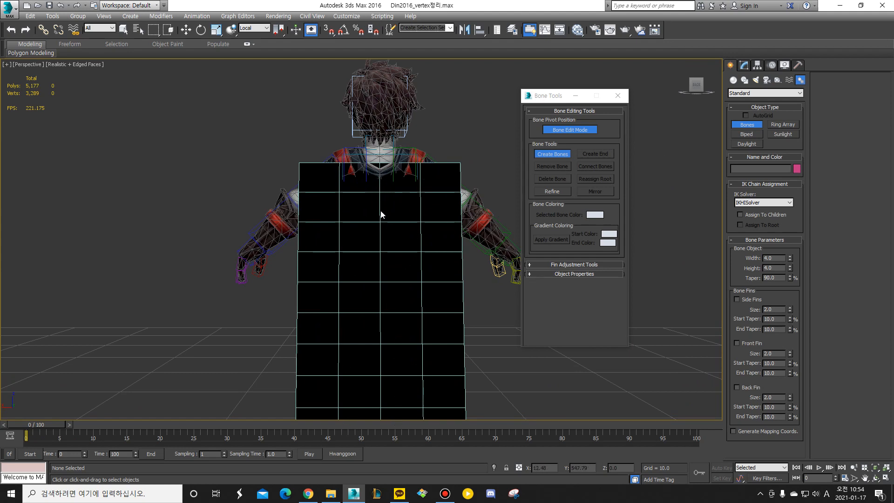
pyautogui.click(379, 166)
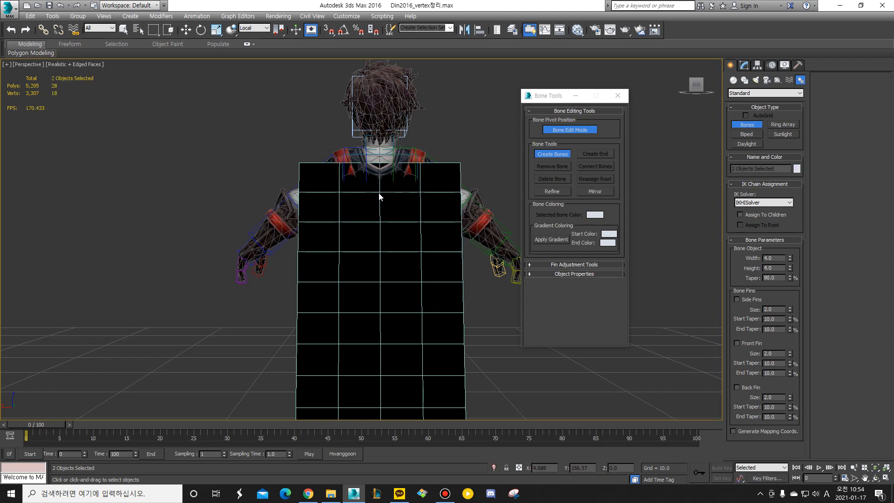
pyautogui.moveTo(379, 200); pyautogui.dragTo(373, 177, button='middle')
pyautogui.press('Delete')
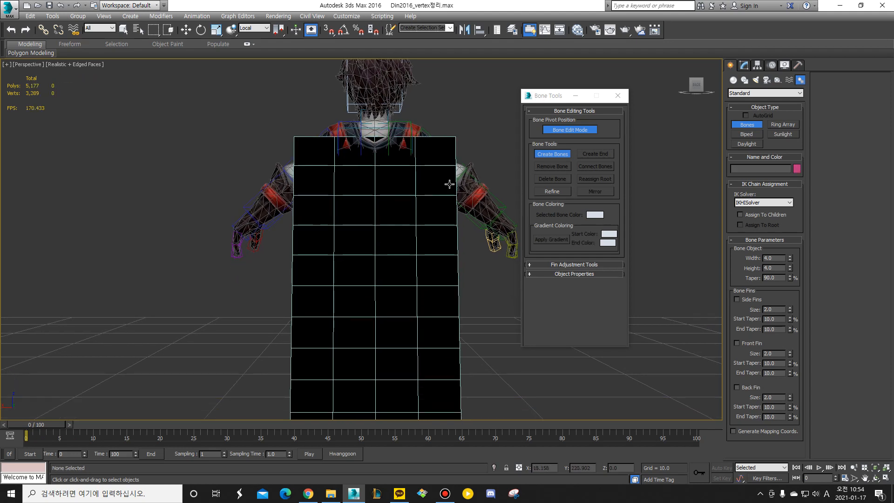
pyautogui.press('e')
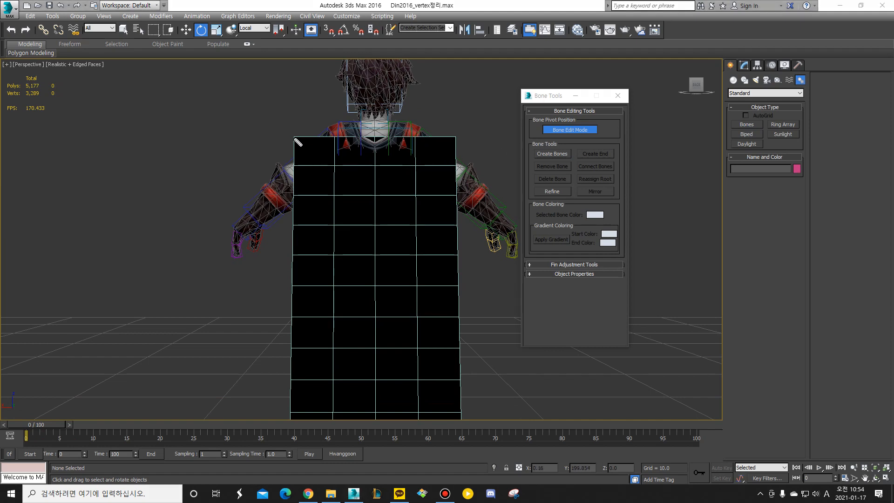
pyautogui.moveTo(294, 136)
pyautogui.mouseDown()
pyautogui.moveTo(295, 198)
pyautogui.moveTo(463, 190)
pyautogui.moveTo(284, 138)
pyautogui.mouseUp()
pyautogui.moveTo(291, 200)
pyautogui.mouseDown()
pyautogui.moveTo(287, 251)
pyautogui.moveTo(458, 257)
pyautogui.moveTo(345, 200)
pyautogui.moveTo(290, 200)
pyautogui.mouseUp()
pyautogui.moveTo(295, 256)
pyautogui.mouseDown()
pyautogui.moveTo(295, 300)
pyautogui.moveTo(438, 323)
pyautogui.moveTo(376, 256)
pyautogui.moveTo(294, 257)
pyautogui.mouseUp()
pyautogui.moveTo(294, 320)
pyautogui.mouseDown()
pyautogui.moveTo(298, 383)
pyautogui.moveTo(466, 334)
pyautogui.moveTo(311, 317)
pyautogui.mouseUp()
pyautogui.moveTo(294, 386)
pyautogui.mouseDown()
pyautogui.moveTo(287, 437)
pyautogui.moveTo(458, 386)
pyautogui.moveTo(265, 432)
pyautogui.mouseUp()
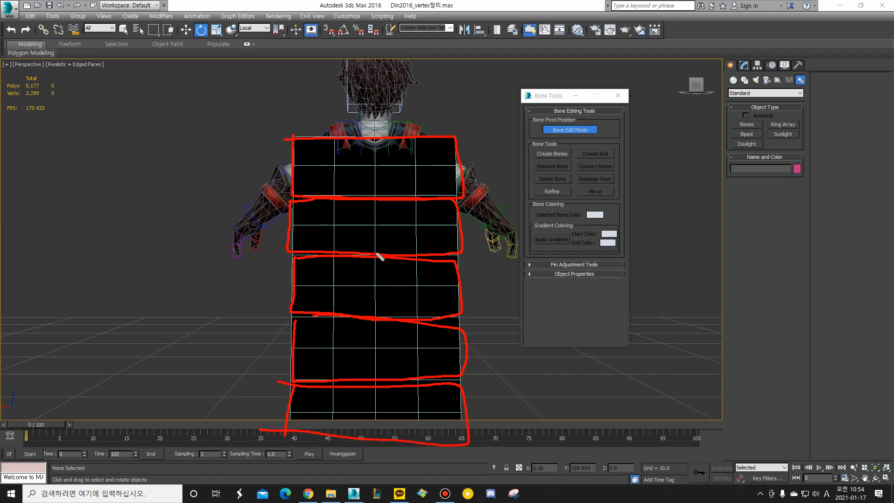
pyautogui.press('e')
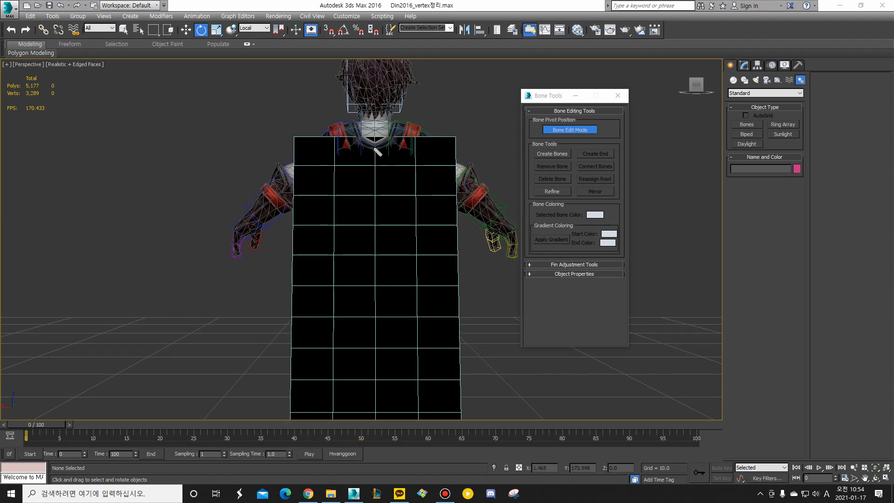
pyautogui.moveTo(294, 139)
pyautogui.mouseDown()
pyautogui.moveTo(294, 246)
pyautogui.moveTo(417, 261)
pyautogui.moveTo(455, 157)
pyautogui.moveTo(320, 153)
pyautogui.mouseUp()
pyautogui.moveTo(294, 256)
pyautogui.mouseDown()
pyautogui.moveTo(295, 351)
pyautogui.moveTo(463, 379)
pyautogui.moveTo(466, 270)
pyautogui.moveTo(325, 255)
pyautogui.mouseUp()
pyautogui.moveTo(370, 278); pyautogui.dragTo(373, 350)
pyautogui.moveTo(370, 175); pyautogui.dragTo(374, 228)
pyautogui.press('e')
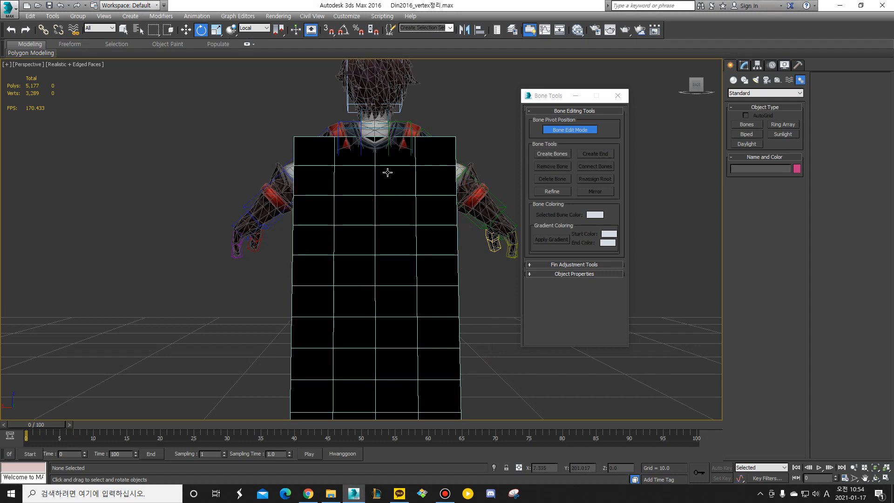
pyautogui.moveTo(296, 143)
pyautogui.mouseDown()
pyautogui.moveTo(292, 208)
pyautogui.moveTo(467, 166)
pyautogui.moveTo(294, 138)
pyautogui.mouseUp()
pyautogui.moveTo(306, 229)
pyautogui.mouseDown()
pyautogui.moveTo(409, 320)
pyautogui.moveTo(277, 215)
pyautogui.mouseUp()
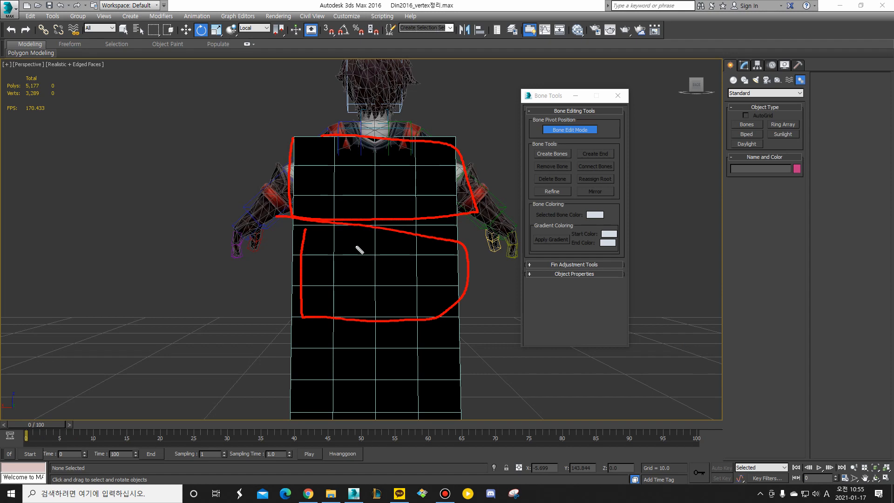
pyautogui.moveTo(281, 233); pyautogui.dragTo(465, 221)
pyautogui.moveTo(266, 251); pyautogui.dragTo(418, 252)
pyautogui.moveTo(269, 267); pyautogui.dragTo(469, 279)
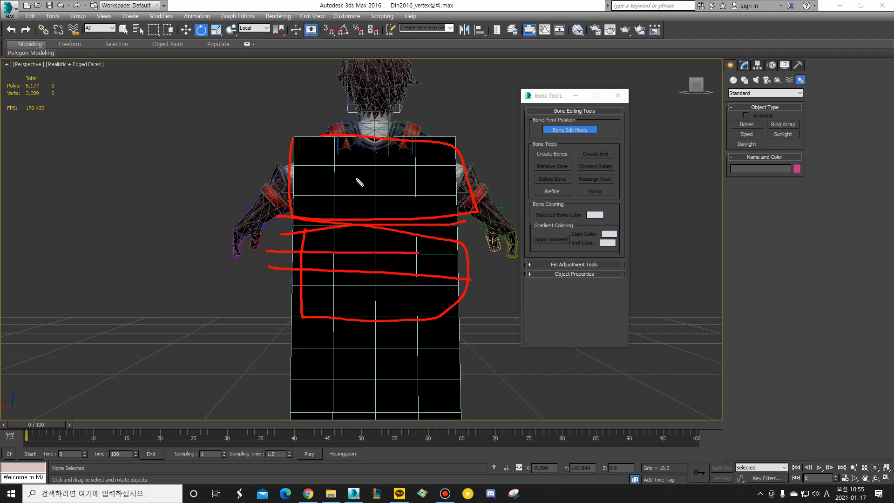
pyautogui.moveTo(298, 144)
pyautogui.mouseDown()
pyautogui.moveTo(287, 163)
pyautogui.moveTo(291, 218)
pyautogui.mouseUp()
pyautogui.moveTo(287, 168); pyautogui.dragTo(462, 166)
pyautogui.moveTo(298, 179); pyautogui.dragTo(466, 189)
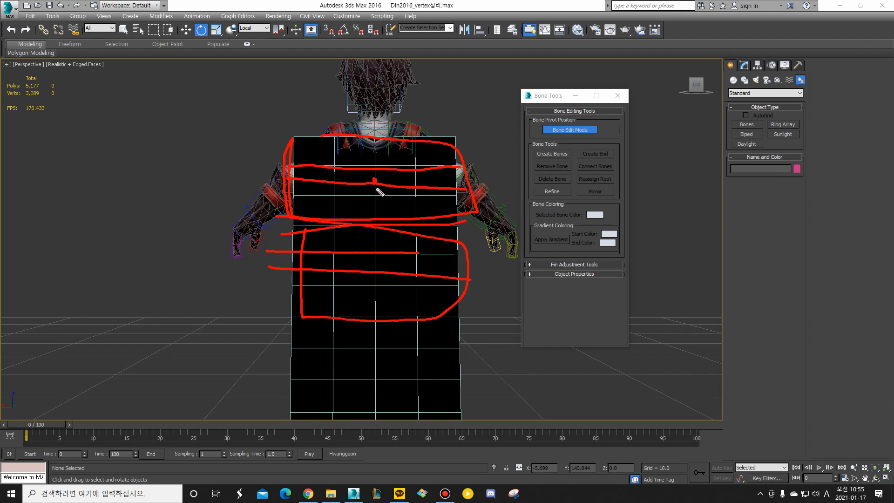
pyautogui.moveTo(374, 181)
pyautogui.mouseDown()
pyautogui.moveTo(348, 200)
pyautogui.moveTo(374, 152)
pyautogui.mouseUp()
pyautogui.moveTo(276, 180); pyautogui.dragTo(451, 181)
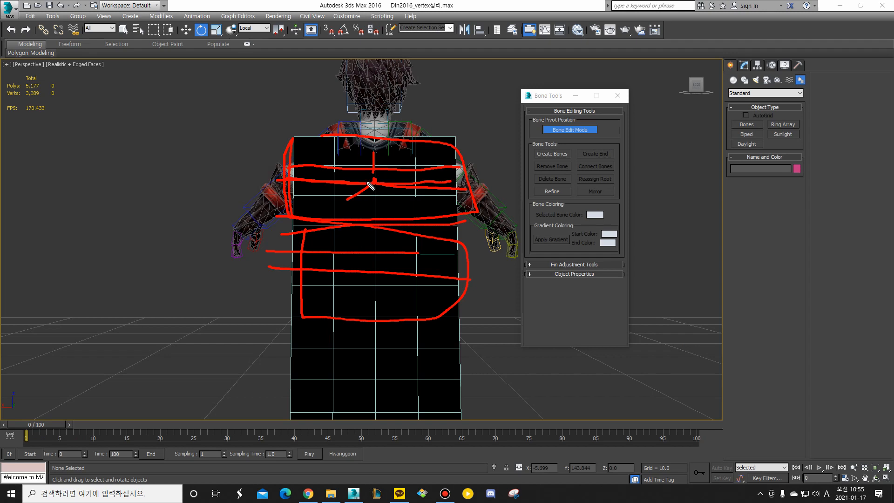
pyautogui.moveTo(296, 196); pyautogui.dragTo(456, 198)
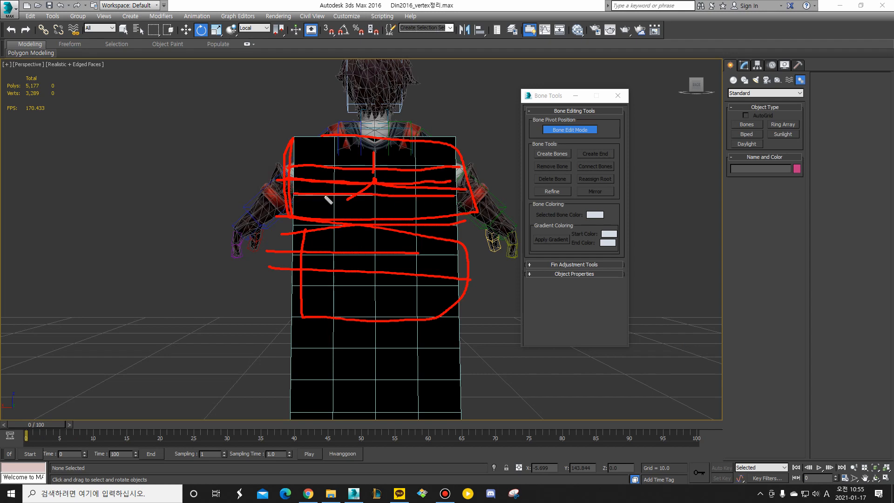
pyautogui.moveTo(376, 182)
pyautogui.mouseDown()
pyautogui.moveTo(365, 185)
pyautogui.moveTo(374, 198)
pyautogui.moveTo(372, 185)
pyautogui.mouseUp()
pyautogui.moveTo(287, 194)
pyautogui.mouseDown()
pyautogui.moveTo(465, 191)
pyautogui.moveTo(362, 138)
pyautogui.moveTo(297, 138)
pyautogui.moveTo(317, 164)
pyautogui.mouseUp()
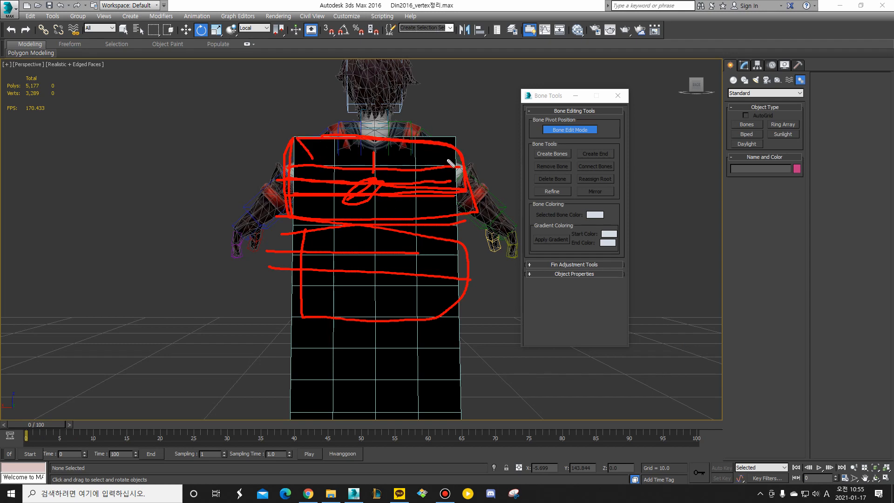
pyautogui.press('Escape')
# Try to create a bone chain down the plane's centre line in the perspective view and switch the display to wireframe.
pyautogui.click(553, 153)
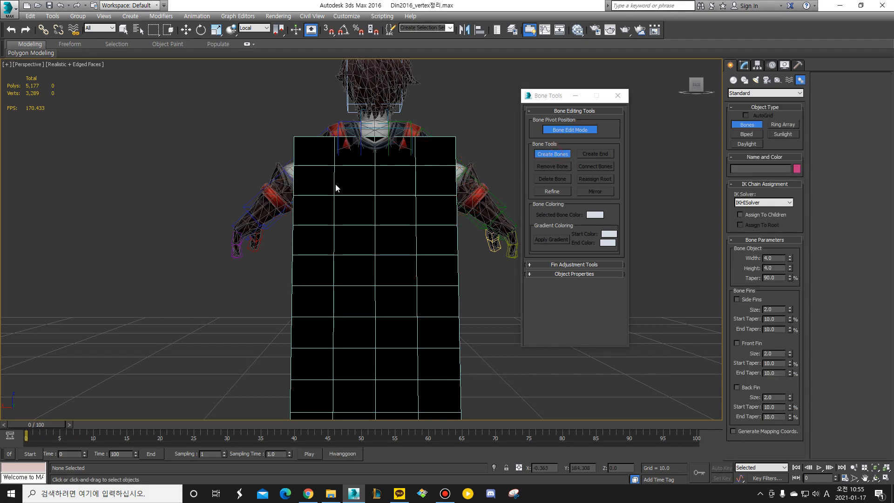
pyautogui.click(375, 140)
pyautogui.click(378, 201)
pyautogui.rightClick(378, 201)
pyautogui.click(375, 226)
pyautogui.press('F3')
pyautogui.rightClick(378, 280)
pyautogui.scroll(-5, 459, 307)
pyautogui.press('e')
pyautogui.scroll(-2, 414, 343)
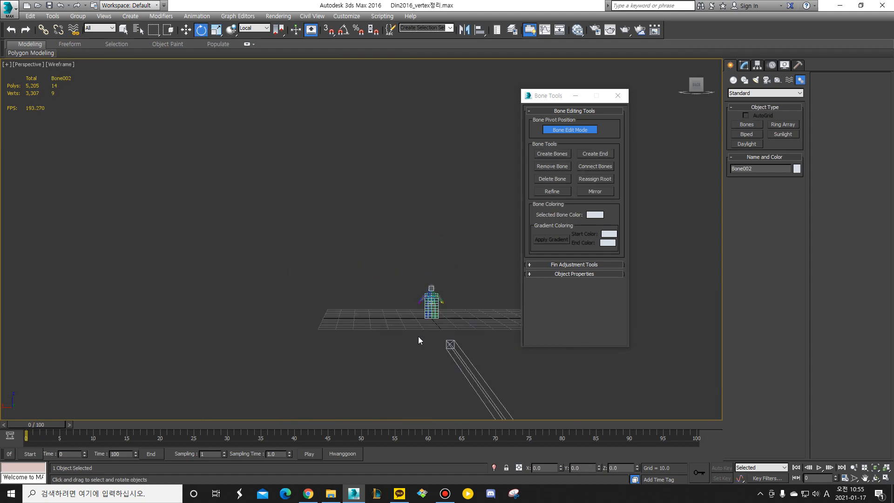
pyautogui.rightClick(423, 313)
pyautogui.click(554, 132)
pyautogui.click(554, 132)
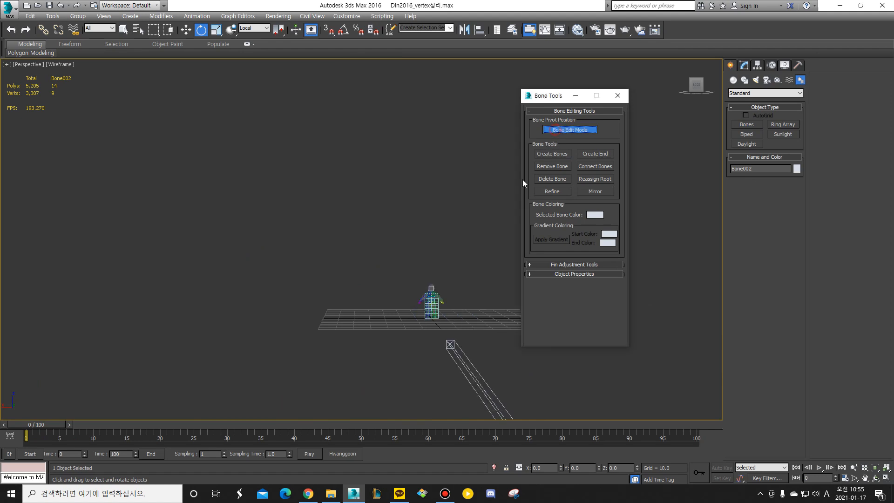
# Delete the misplaced bones, picking the remaining one, Bone002, from the default layer.
pyautogui.click(485, 402)
pyautogui.press('Delete')
pyautogui.click(514, 30)
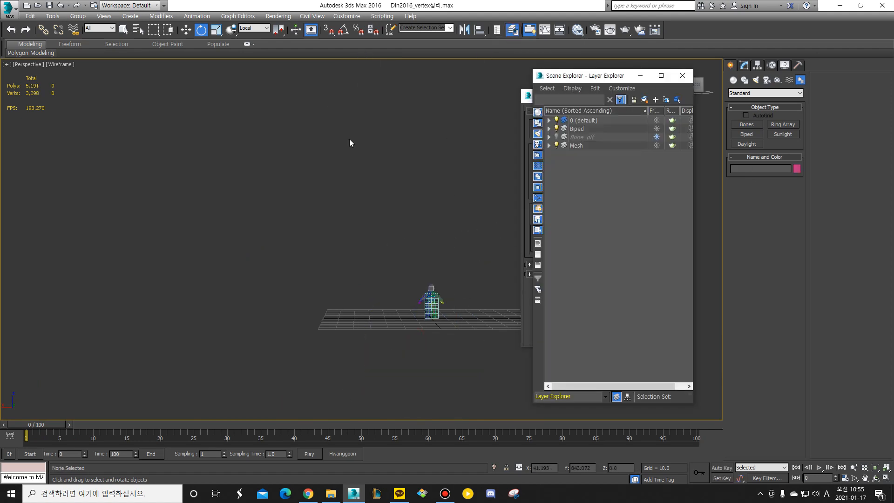
pyautogui.click(548, 120)
pyautogui.click(592, 129)
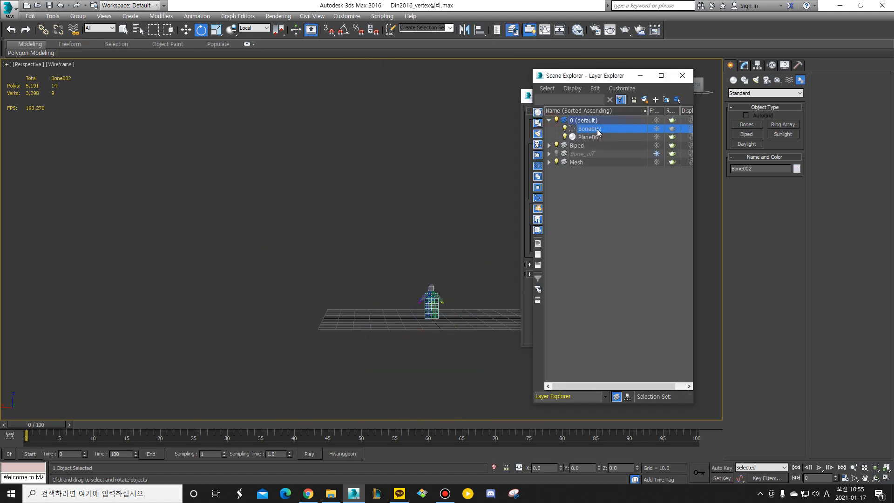
pyautogui.press('Delete')
pyautogui.click(683, 75)
# Try again to create bones along the plane's centre line in the perspective view.
pyautogui.click(552, 154)
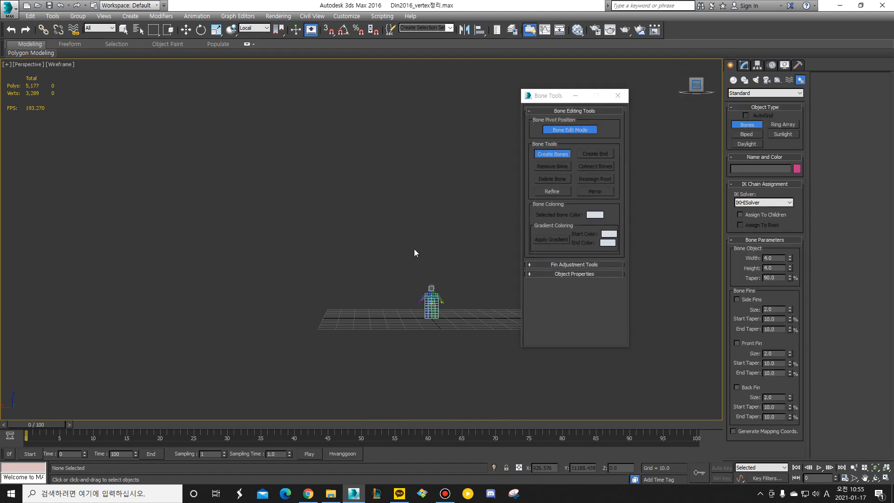
pyautogui.press('z')
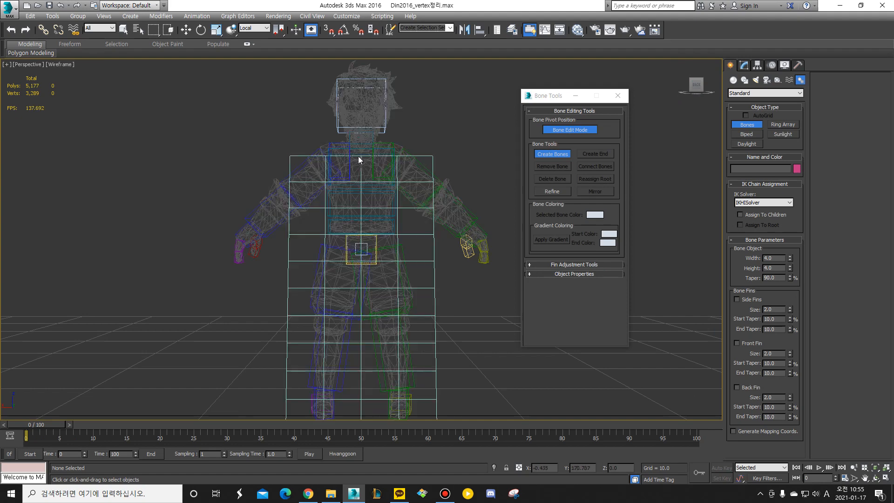
pyautogui.scroll(5, 362, 160)
pyautogui.click(367, 142)
pyautogui.rightClick(367, 141)
pyautogui.scroll(-9, 367, 144)
pyautogui.scroll(5, 369, 162)
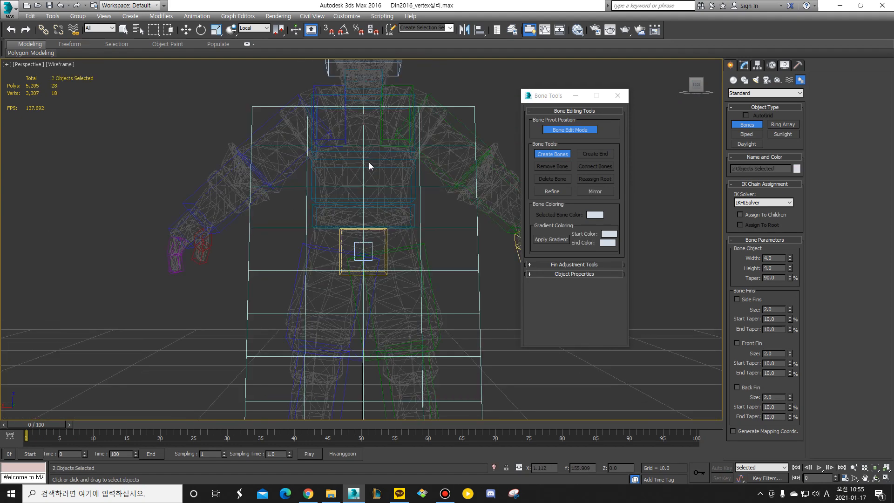
pyautogui.press('F3')
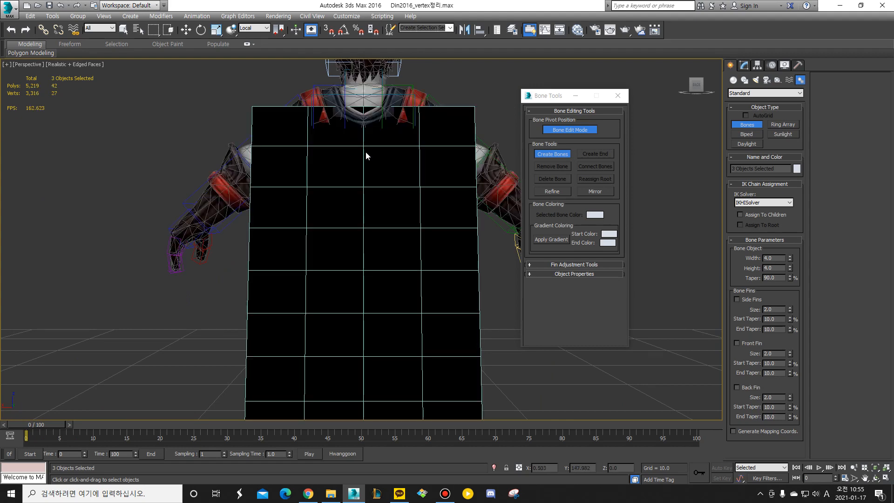
pyautogui.press('f')
pyautogui.rightClick(362, 232)
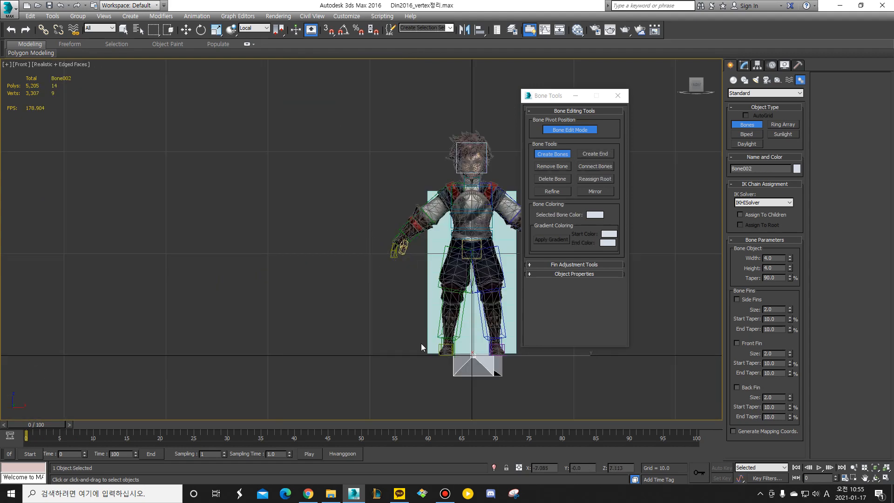
# Delete the misplaced bones below the character's feet in the front view.
pyautogui.press('e')
pyautogui.click(412, 376)
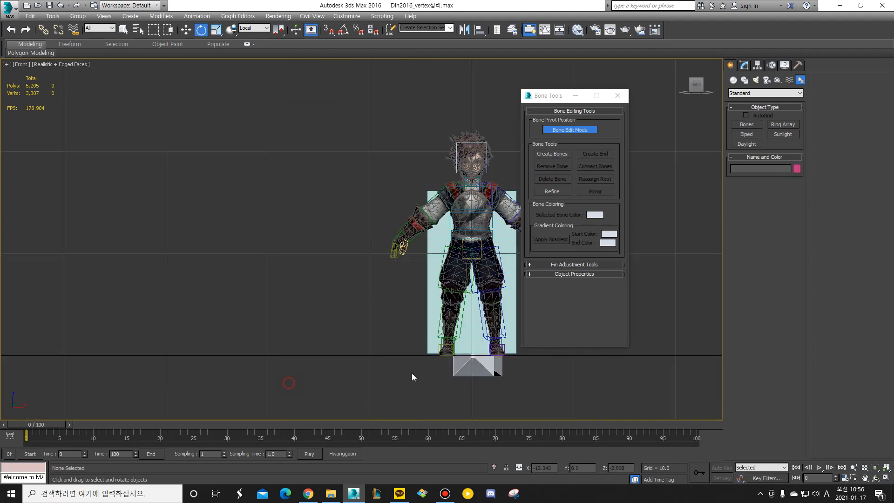
pyautogui.moveTo(531, 381); pyautogui.dragTo(534, 382)
pyautogui.press('Delete')
pyautogui.moveTo(436, 283); pyautogui.dragTo(391, 271, button='middle')
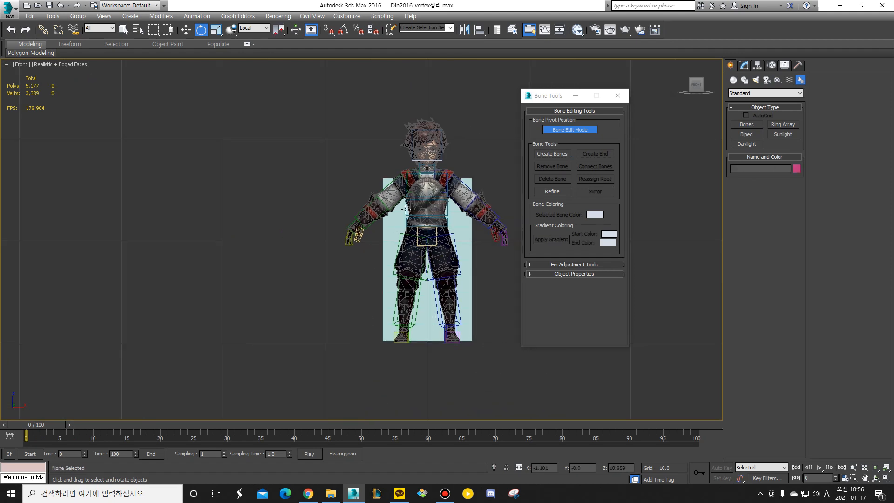
# Try to start a bone chain on the plane from the back in an orthographic wireframe view.
pyautogui.click(706, 85)
pyautogui.click(706, 85)
pyautogui.moveTo(260, 216); pyautogui.dragTo(92, 263, button='middle')
pyautogui.scroll(6, 391, 275)
pyautogui.click(543, 153)
pyautogui.moveTo(464, 219); pyautogui.dragTo(464, 158, button='middle')
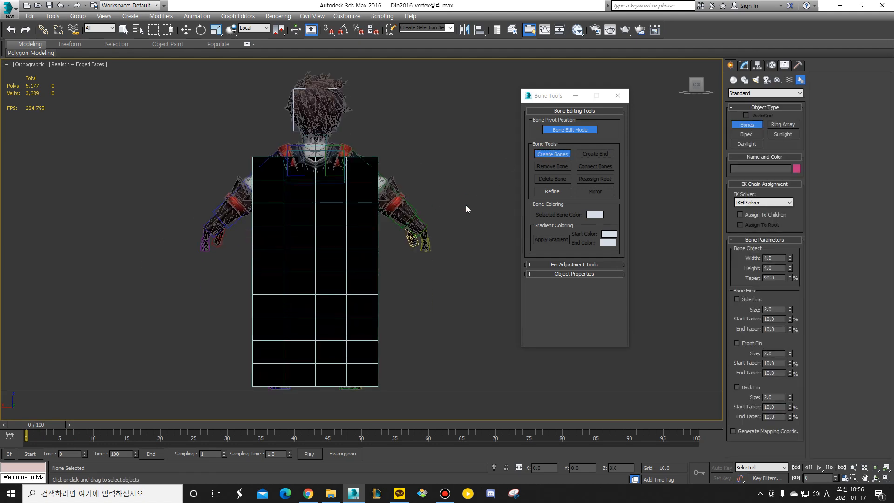
pyautogui.press('F3')
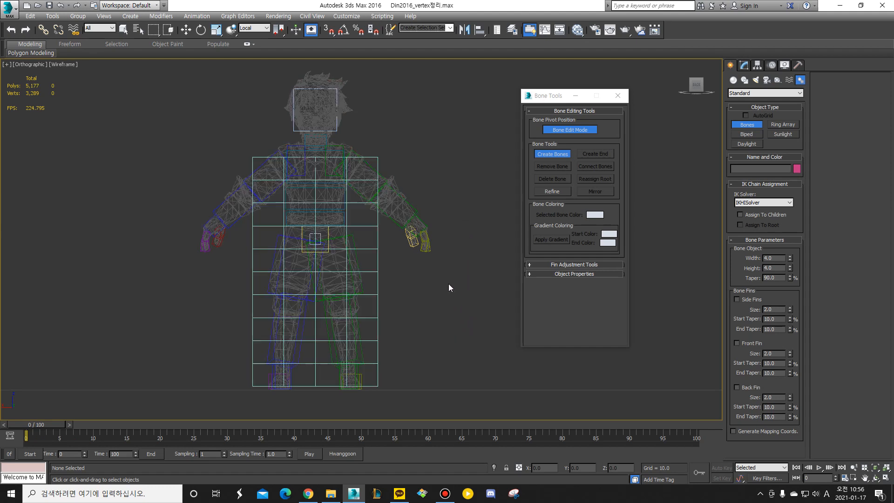
pyautogui.rightClick(451, 250)
pyautogui.scroll(-5, 451, 247)
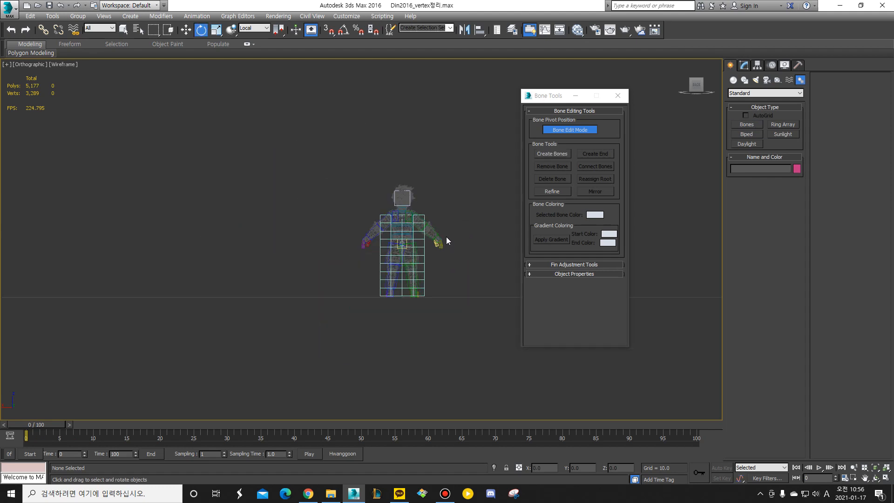
# Try to start creating the cape bones from the top view.
pyautogui.scroll(4, 451, 240)
pyautogui.press('t')
pyautogui.press('F3')
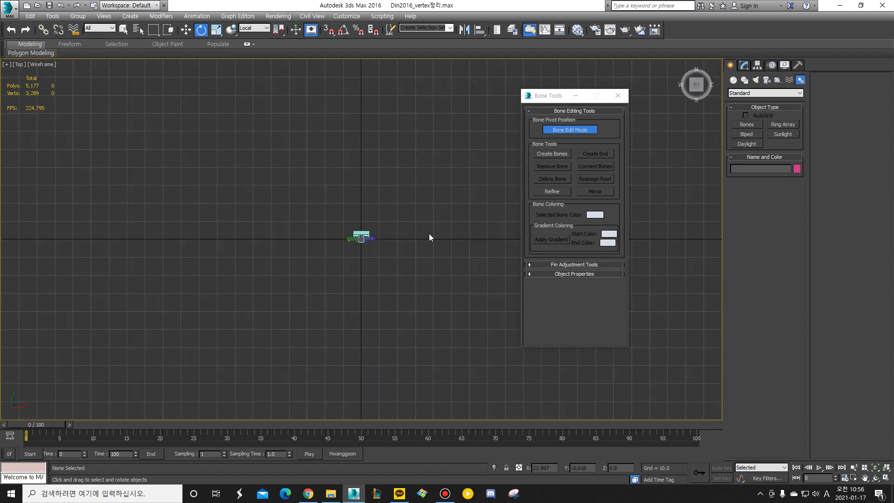
pyautogui.click(541, 156)
pyautogui.scroll(7, 379, 272)
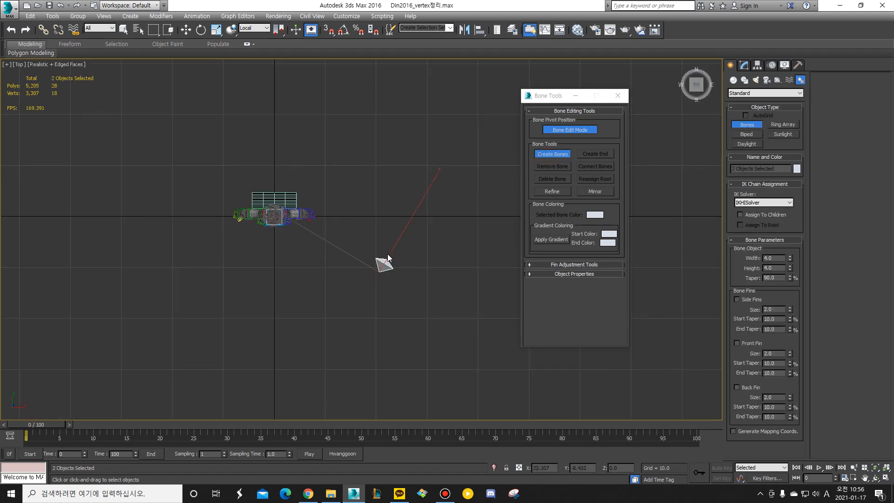
pyautogui.press('b')
# Create a chain of three bones and an end bone down the plane's centre line in the front wireframe view.
pyautogui.press('f')
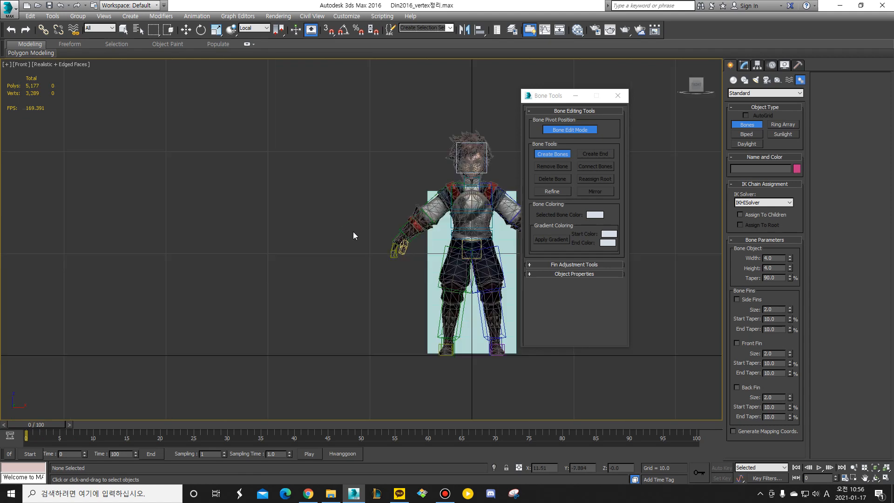
pyautogui.moveTo(468, 194); pyautogui.dragTo(377, 177, button='middle')
pyautogui.scroll(2, 377, 177)
pyautogui.press('F3')
pyautogui.click(381, 173)
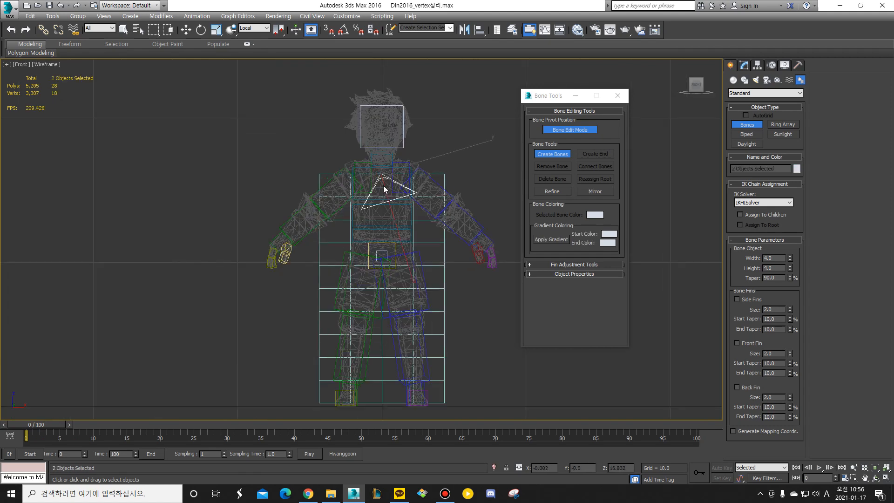
pyautogui.click(381, 244)
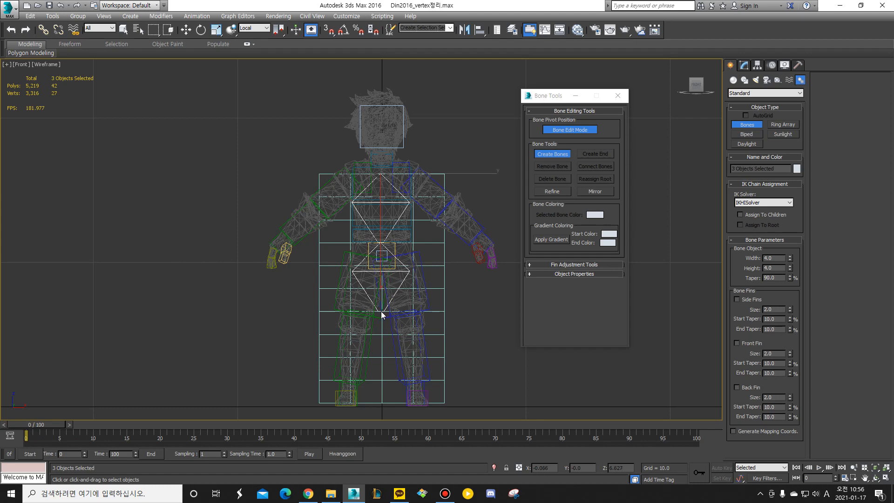
pyautogui.click(382, 403)
pyautogui.rightClick(367, 390)
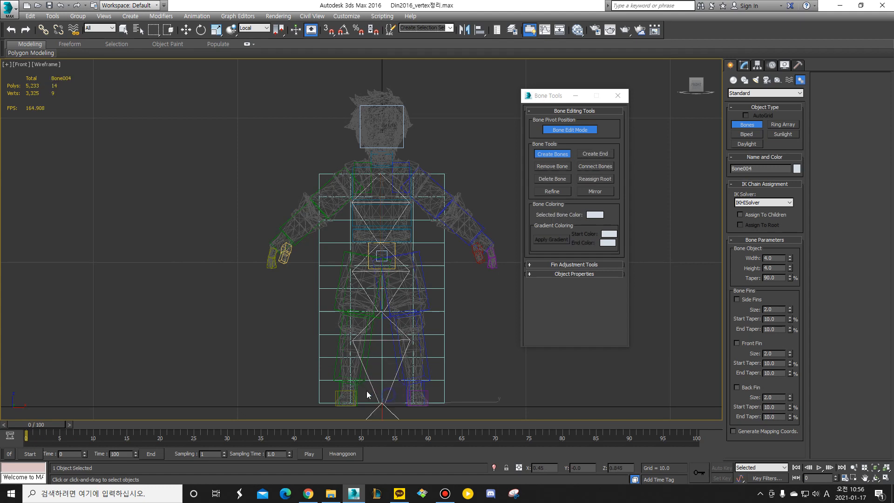
pyautogui.press('e')
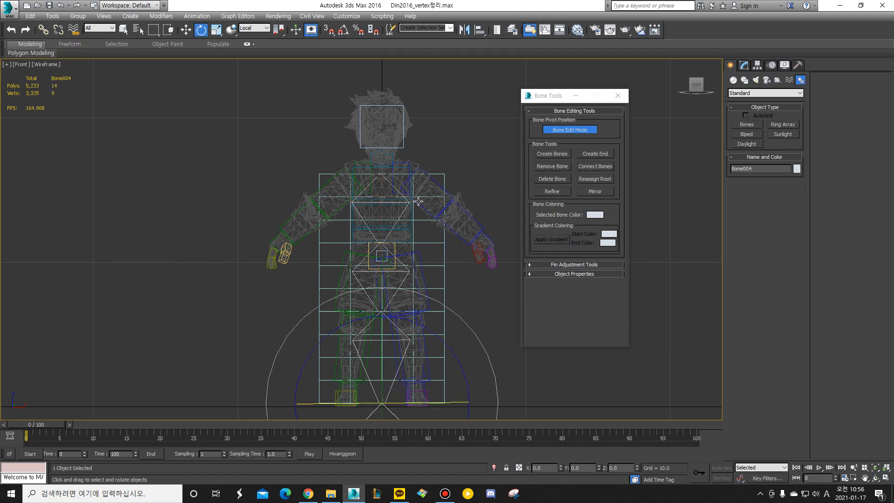
# Try to move the chain's top bone in the side view with Bone Edit Mode on.
pyautogui.moveTo(415, 164); pyautogui.dragTo(410, 159, button='middle')
pyautogui.click(705, 87)
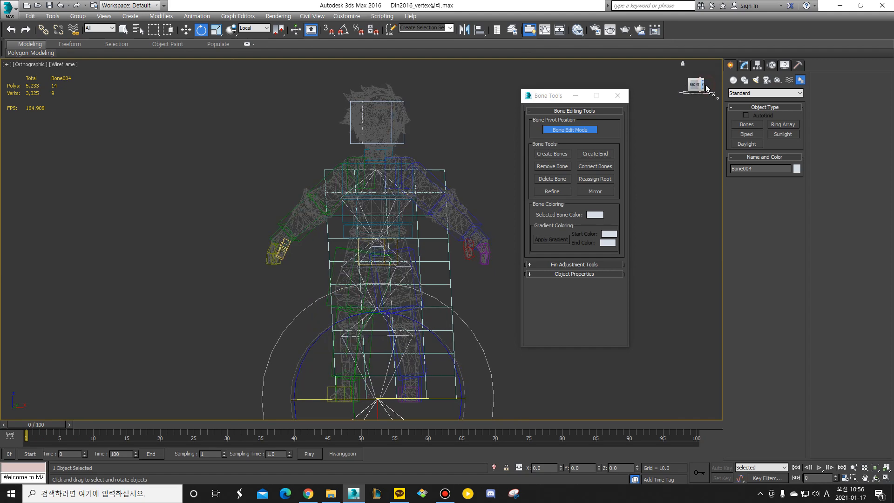
pyautogui.rightClick(410, 201)
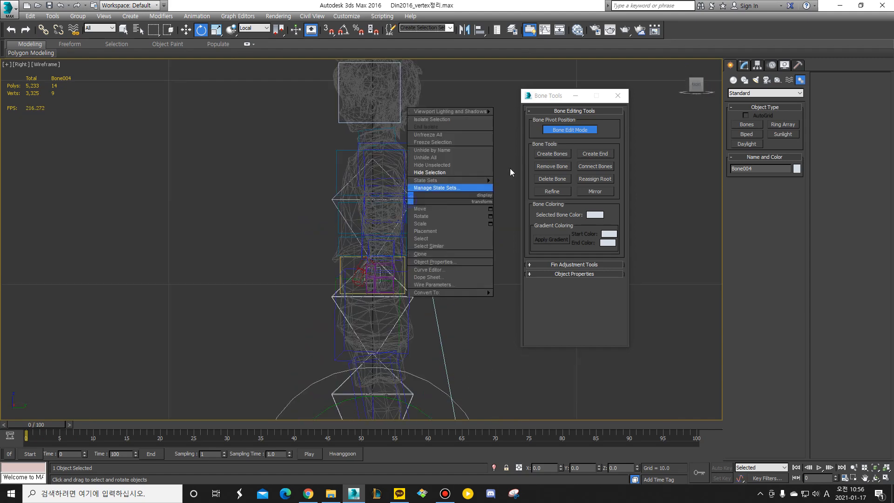
pyautogui.click(569, 130)
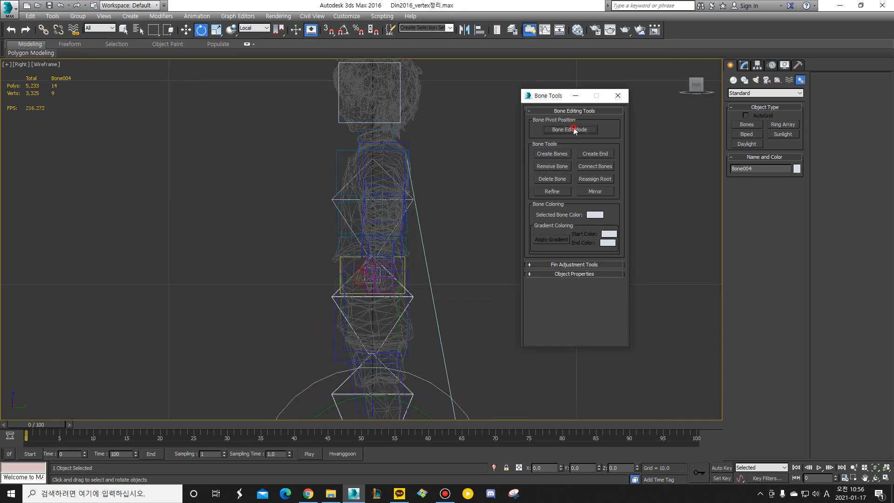
pyautogui.click(573, 130)
pyautogui.click(413, 205)
pyautogui.press('w')
pyautogui.moveTo(445, 159); pyautogui.dragTo(305, 174)
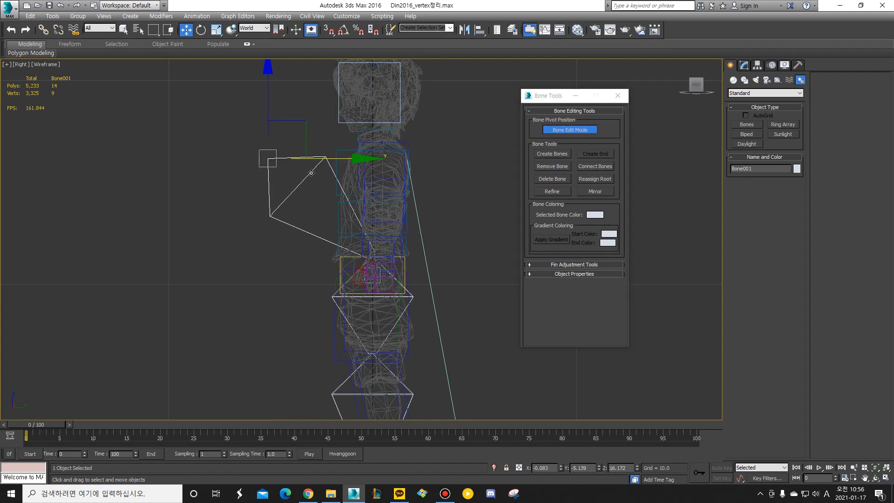
pyautogui.hotkey('ctrl', 'z')
# With Bone Edit Mode off, move the chain's top bone to the plane's top edge and rotate it to follow the plane's slope.
pyautogui.click(584, 131)
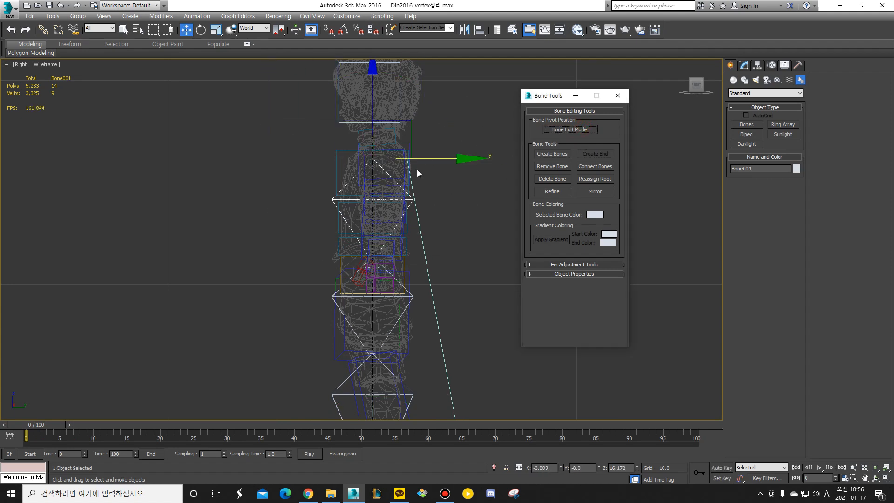
pyautogui.moveTo(416, 160); pyautogui.dragTo(474, 155)
pyautogui.scroll(3, 404, 160)
pyautogui.scroll(-3, 433, 145)
pyautogui.moveTo(495, 209); pyautogui.dragTo(421, 147, button='middle')
pyautogui.press('e')
pyautogui.moveTo(429, 127); pyautogui.dragTo(427, 117)
pyautogui.scroll(-2, 429, 145)
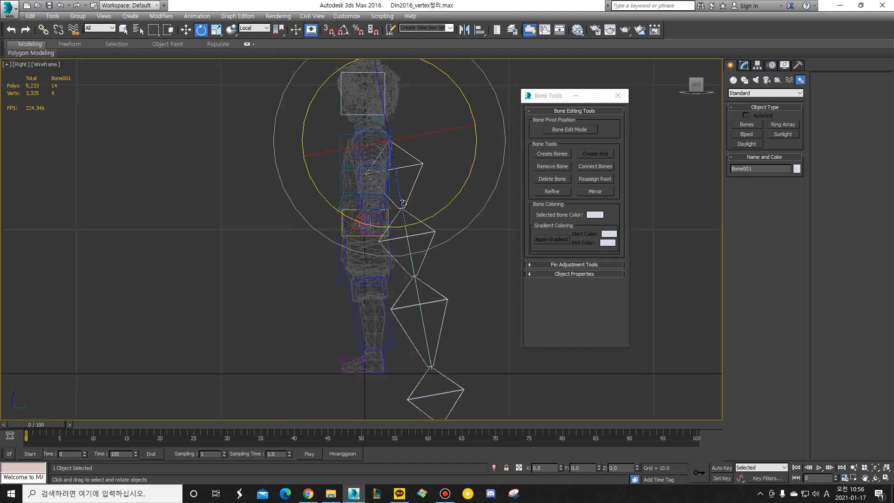
# Set the top bone's width and height to 1.0.
pyautogui.click(743, 65)
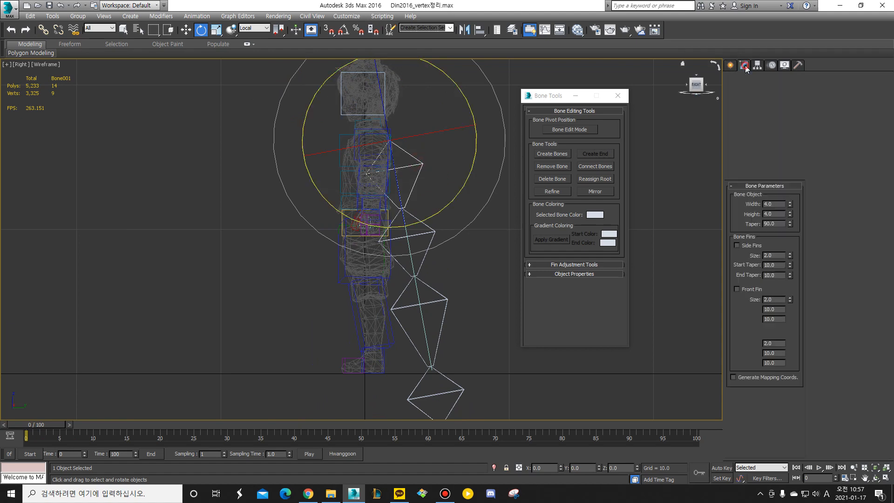
pyautogui.moveTo(789, 211); pyautogui.dragTo(783, 213)
pyautogui.write('1')
pyautogui.press('Return')
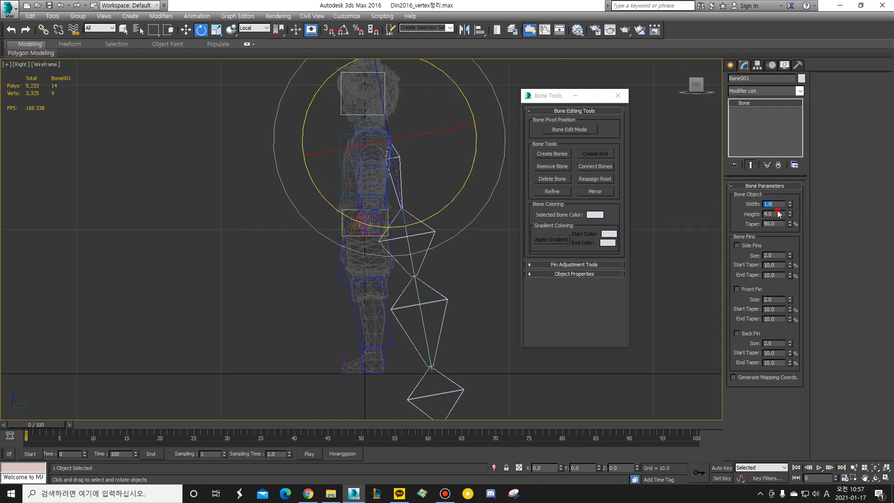
pyautogui.write('1')
pyautogui.press('Return')
# Set the second bone's width and height to 1.0.
pyautogui.click(458, 256)
pyautogui.click(427, 233)
pyautogui.write('1')
pyautogui.press('Return')
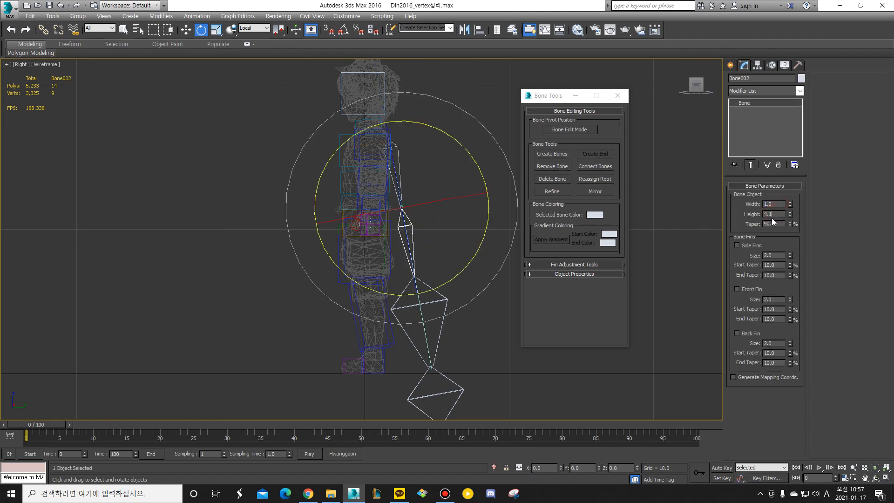
pyautogui.write('1')
pyautogui.press('Return')
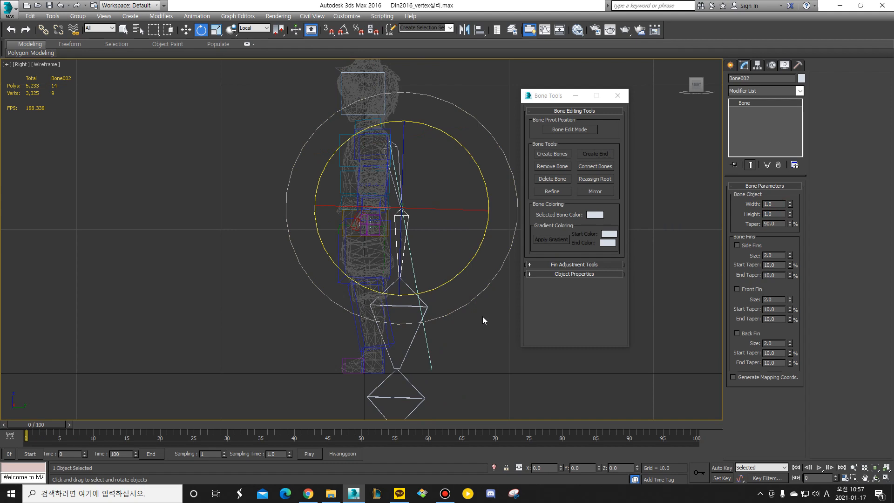
# Set the width and height of the third bone and the end bone to 1.0.
pyautogui.click(504, 327)
pyautogui.click(443, 317)
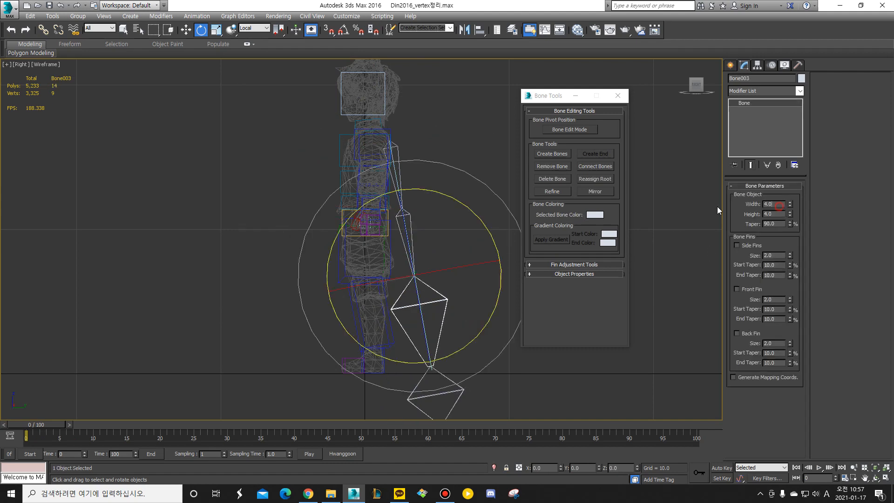
pyautogui.write('1')
pyautogui.press('Return')
pyautogui.click(459, 391)
pyautogui.press('Return')
pyautogui.press('Tab')
pyautogui.write('1')
pyautogui.press('Return')
# Select the chain's top bone and show the cape from behind in the shaded perspective view.
pyautogui.click(394, 145)
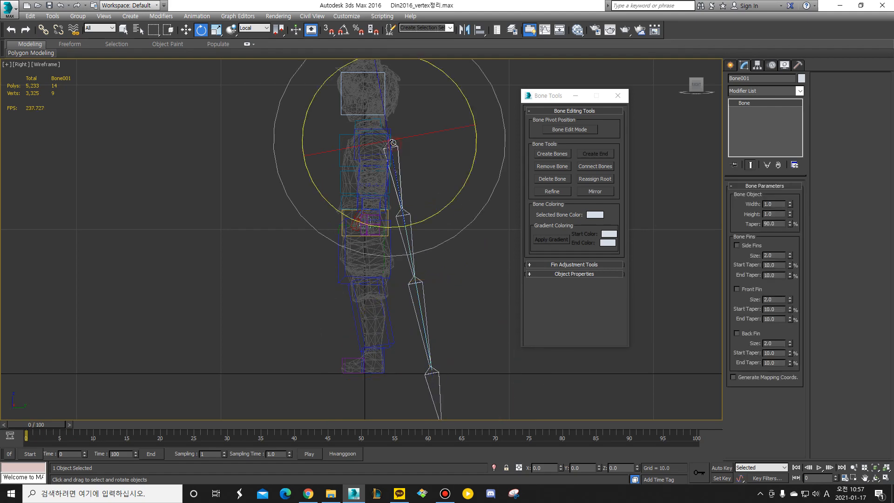
pyautogui.press('p')
pyautogui.keyDown('alt'); pyautogui.moveTo(395, 144); pyautogui.dragTo(376, 130, button='middle'); pyautogui.keyUp('alt')
pyautogui.scroll(-5, 273, 195)
pyautogui.scroll(5, 335, 222)
pyautogui.scroll(-5, 376, 130)
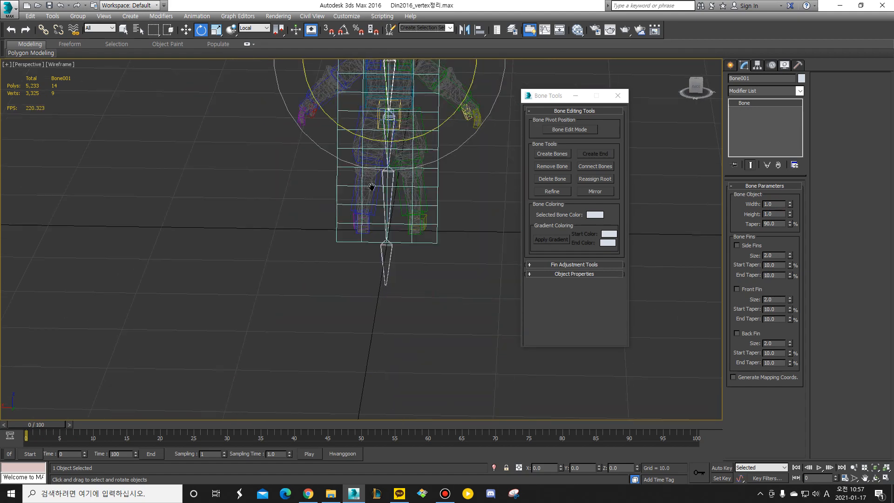
pyautogui.moveTo(371, 164); pyautogui.dragTo(371, 298, button='middle')
pyautogui.press('F3')
pyautogui.keyDown('alt'); pyautogui.moveTo(408, 229); pyautogui.dragTo(406, 225, button='middle'); pyautogui.keyUp('alt')
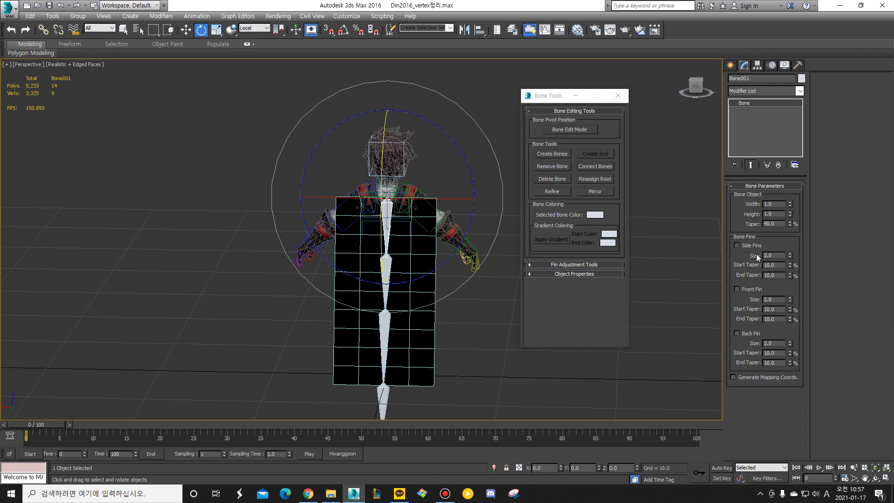
# Try side, front and back fins on the top bone, and undo the fin changes.
pyautogui.click(736, 245)
pyautogui.click(737, 289)
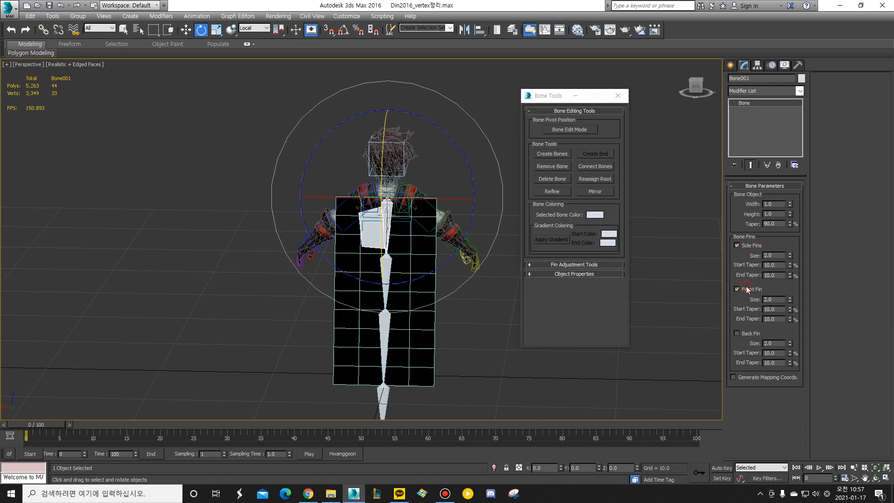
pyautogui.click(737, 245)
pyautogui.click(743, 332)
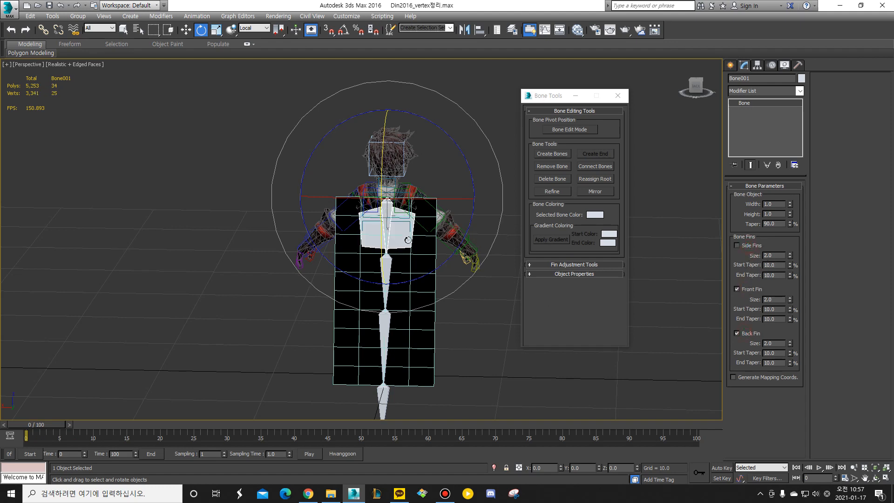
pyautogui.hotkey('ctrl', 'z')
pyautogui.hotkey('ctrl', 'z')
pyautogui.hotkey('ctrl', 'z')
pyautogui.hotkey('ctrl', 'z')
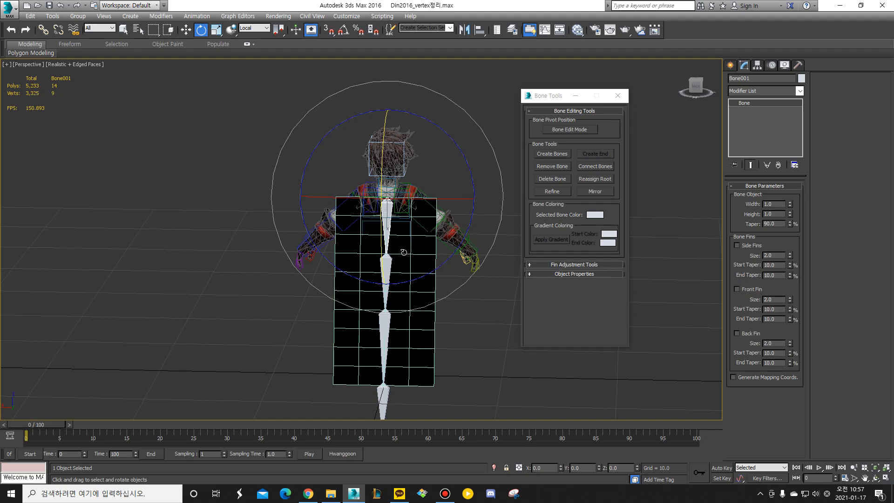
# Select all four bones of the cape chain and turn on Display as Box for them.
pyautogui.keyDown('alt'); pyautogui.moveTo(407, 255); pyautogui.dragTo(448, 257, button='middle'); pyautogui.keyUp('alt')
pyautogui.press('q')
pyautogui.keyDown('ctrl'); pyautogui.click(397, 261); pyautogui.keyUp('ctrl')
pyautogui.keyDown('ctrl'); pyautogui.click(404, 322); pyautogui.keyUp('ctrl')
pyautogui.keyDown('ctrl'); pyautogui.click(410, 393); pyautogui.keyUp('ctrl')
pyautogui.moveTo(434, 371); pyautogui.dragTo(442, 242, button='middle')
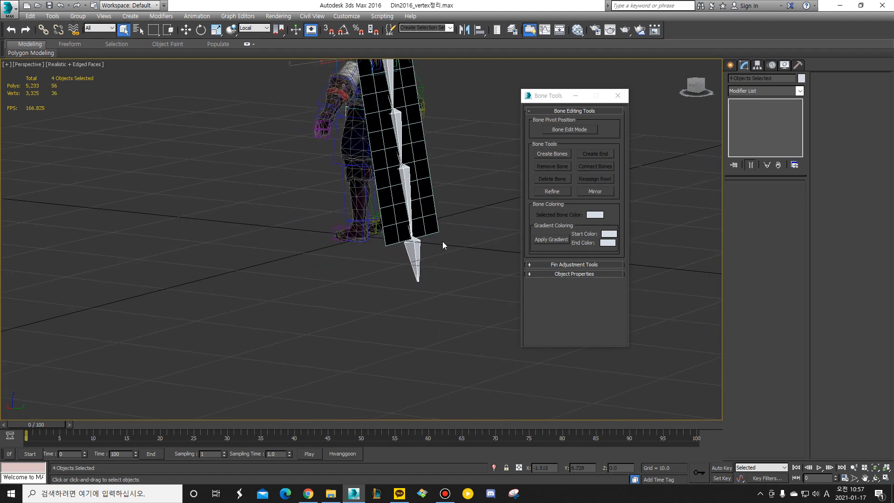
pyautogui.moveTo(445, 169); pyautogui.dragTo(448, 276, button='middle')
pyautogui.click(784, 66)
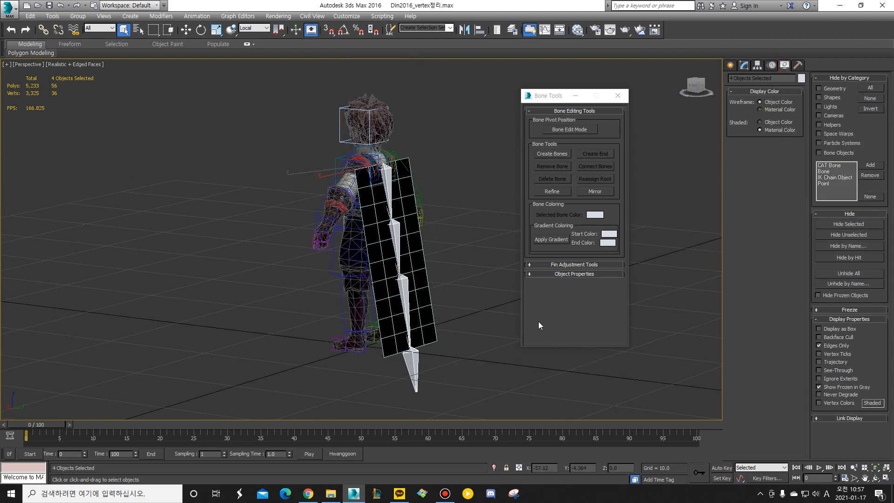
pyautogui.click(819, 329)
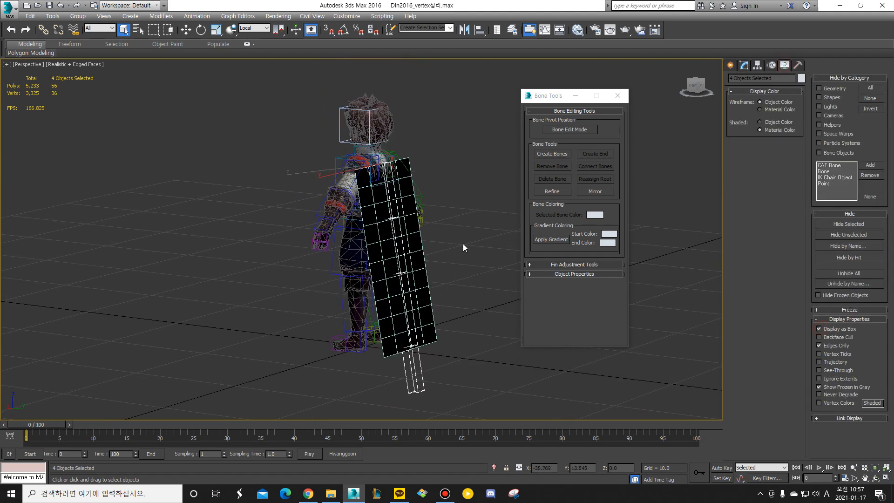
pyautogui.keyDown('alt'); pyautogui.moveTo(412, 199); pyautogui.dragTo(467, 207, button='middle'); pyautogui.keyUp('alt')
pyautogui.scroll(5, 403, 215)
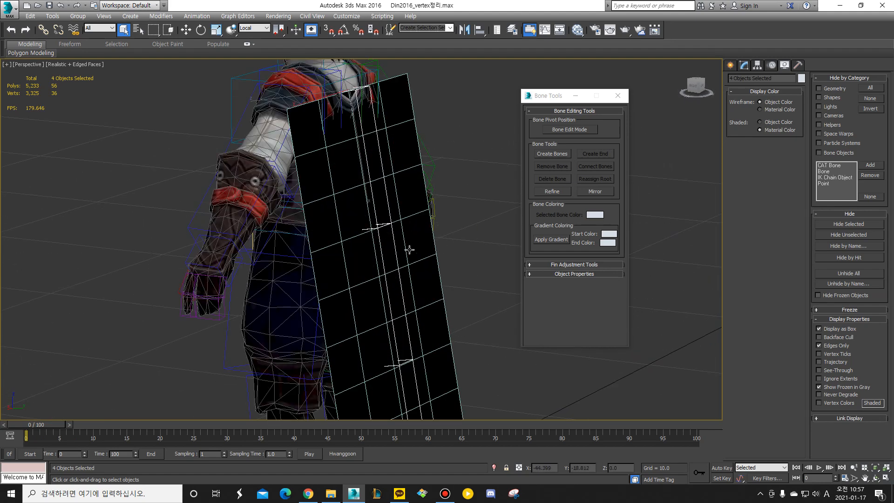
# Draw a short vertical test bone with its end bone beside the character in the front view.
pyautogui.click(385, 190)
pyautogui.moveTo(409, 220); pyautogui.dragTo(236, 168, button='middle')
pyautogui.press('f')
pyautogui.click(570, 130)
pyautogui.click(552, 154)
pyautogui.click(452, 307)
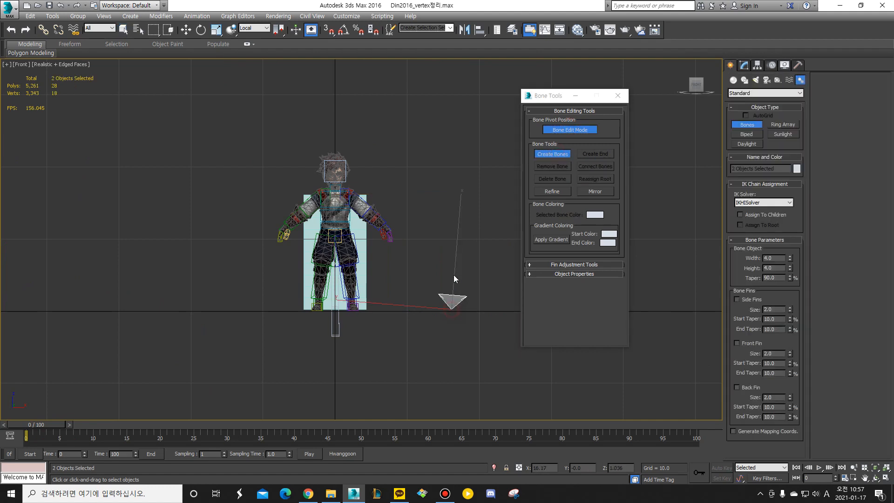
pyautogui.click(452, 247)
pyautogui.rightClick(455, 232)
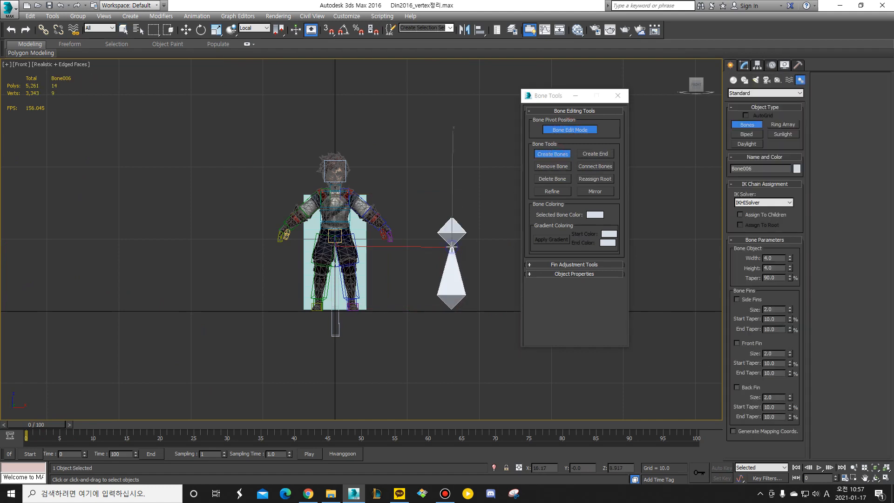
pyautogui.scroll(4, 450, 235)
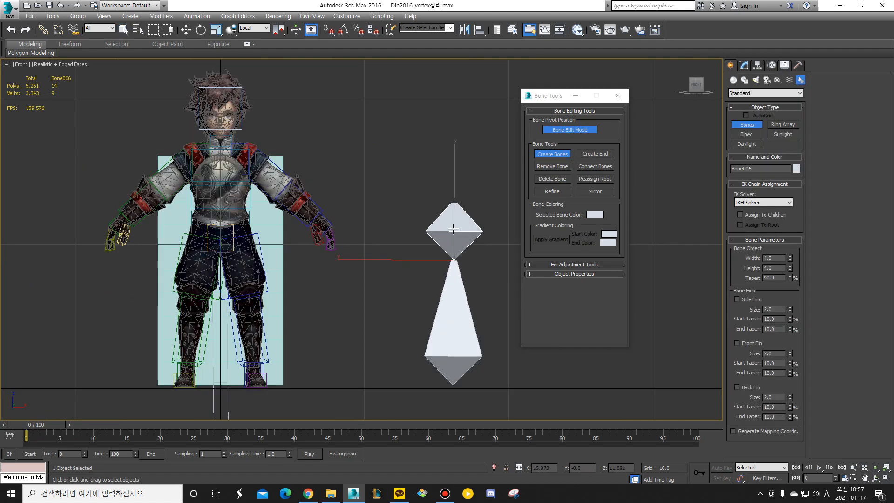
pyautogui.click(559, 157)
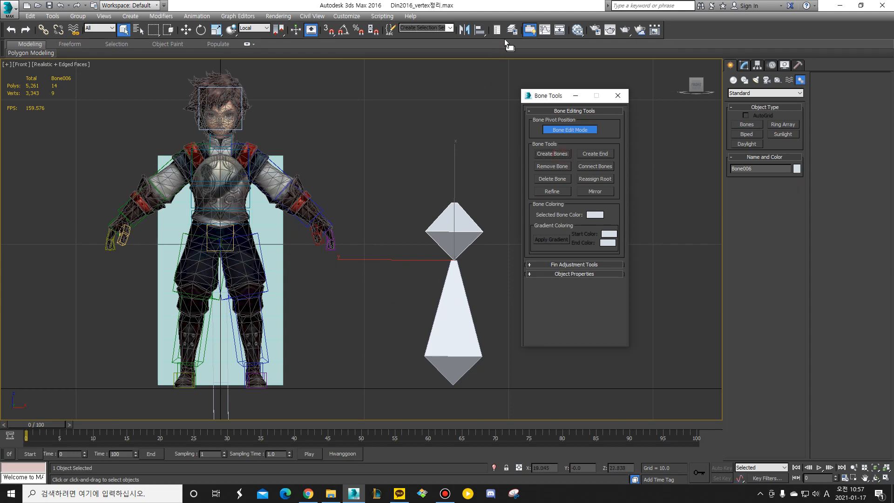
# Examine the contents of the Bone_off layer in the Layer Explorer and close it.
pyautogui.click(513, 30)
pyautogui.click(548, 196)
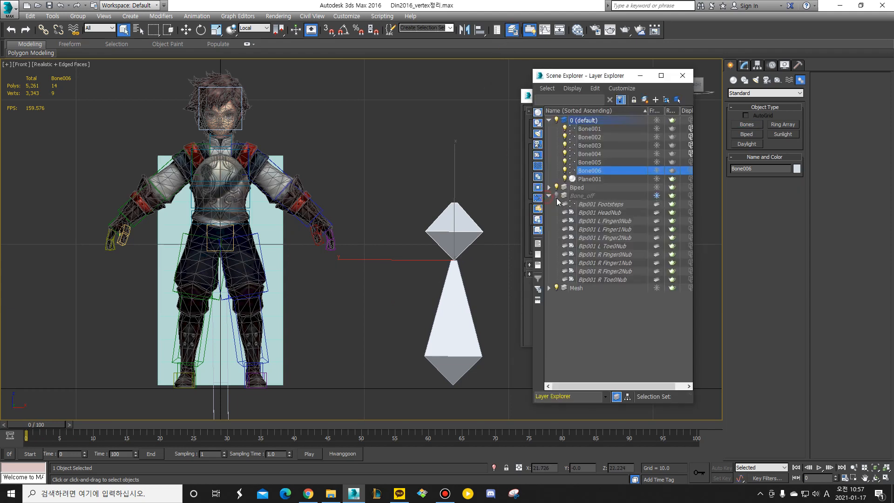
pyautogui.click(682, 76)
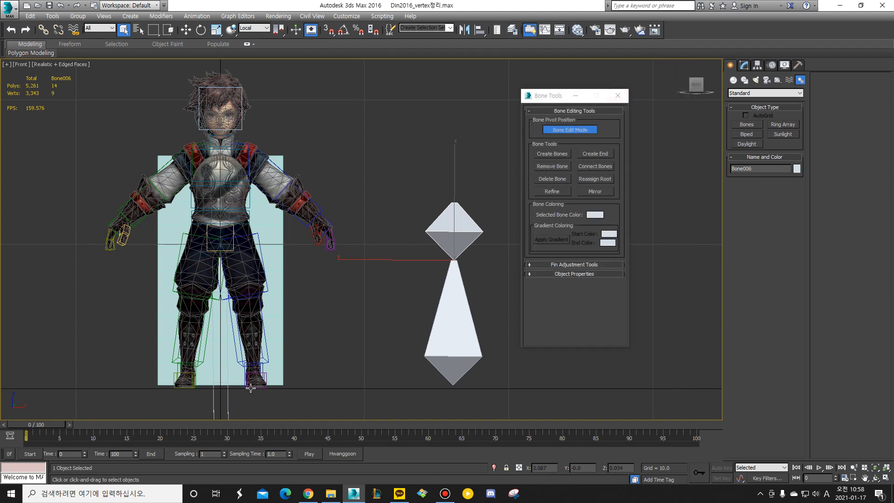
# Try deleting the chain's end bone, undo that, and delete the test bones beside the character.
pyautogui.scroll(-2, 251, 388)
pyautogui.moveTo(238, 383); pyautogui.dragTo(250, 328, button='middle')
pyautogui.moveTo(203, 342); pyautogui.dragTo(272, 361)
pyautogui.press('Delete')
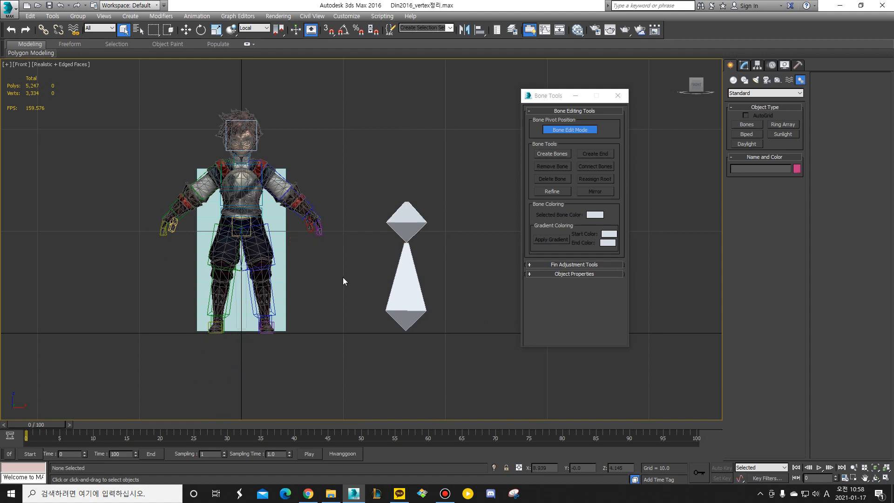
pyautogui.hotkey('ctrl', 'z')
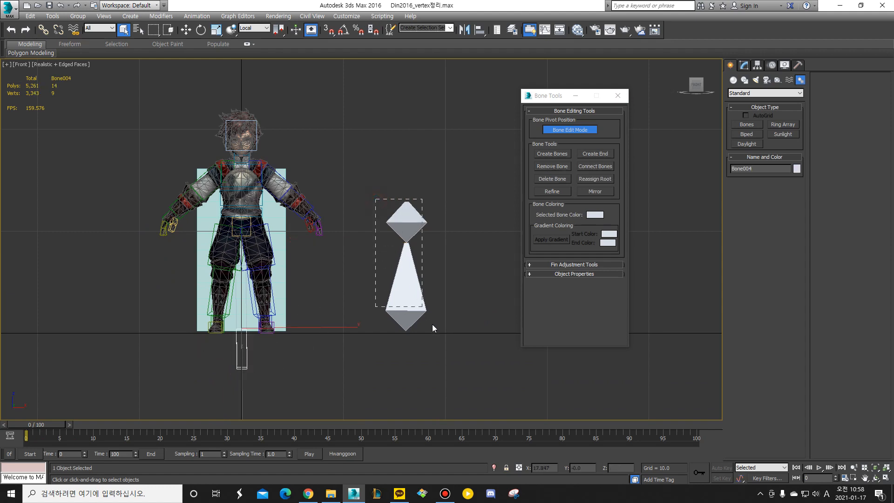
pyautogui.press('Delete')
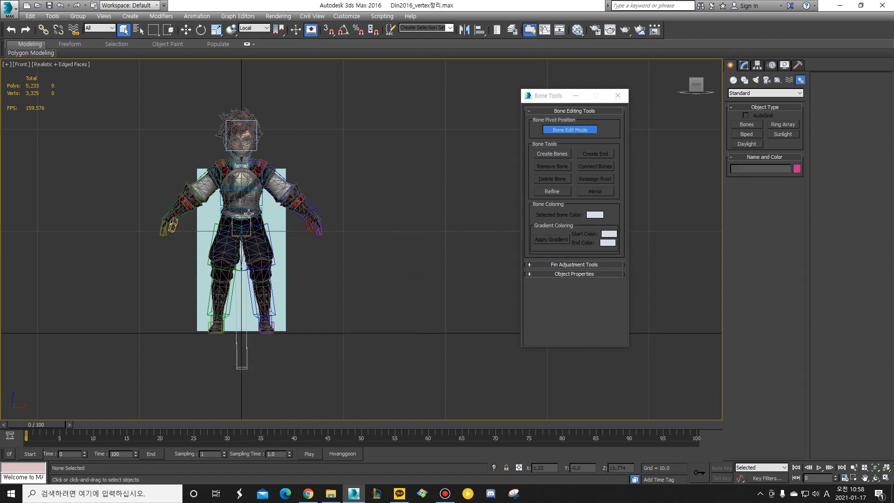
# Close Bone Tools and examine the chain's last bone from behind in the perspective view.
pyautogui.click(235, 313)
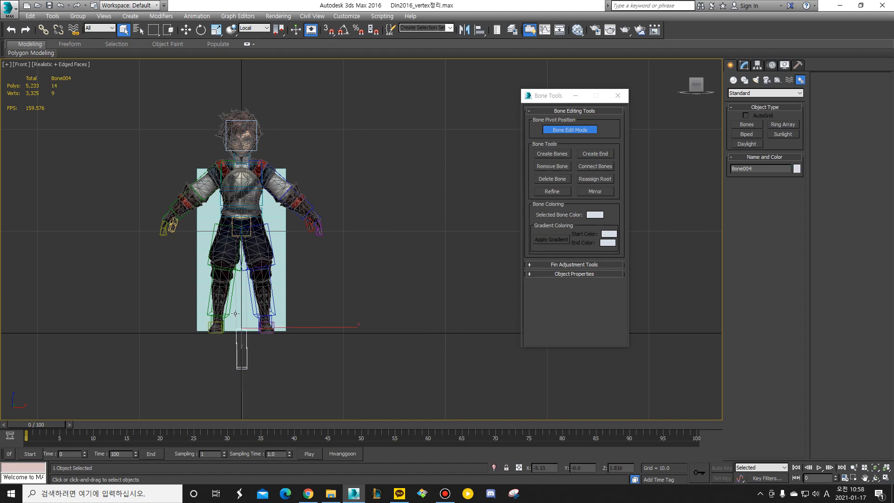
pyautogui.scroll(2, 241, 351)
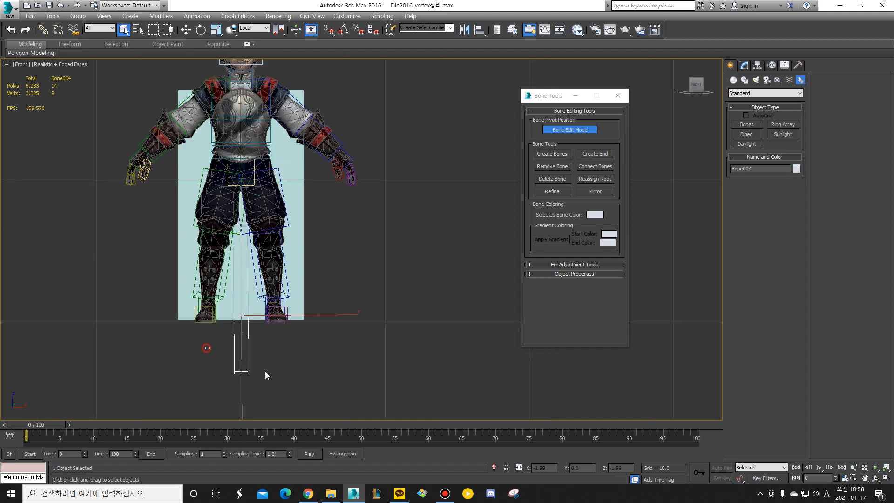
pyautogui.click(618, 96)
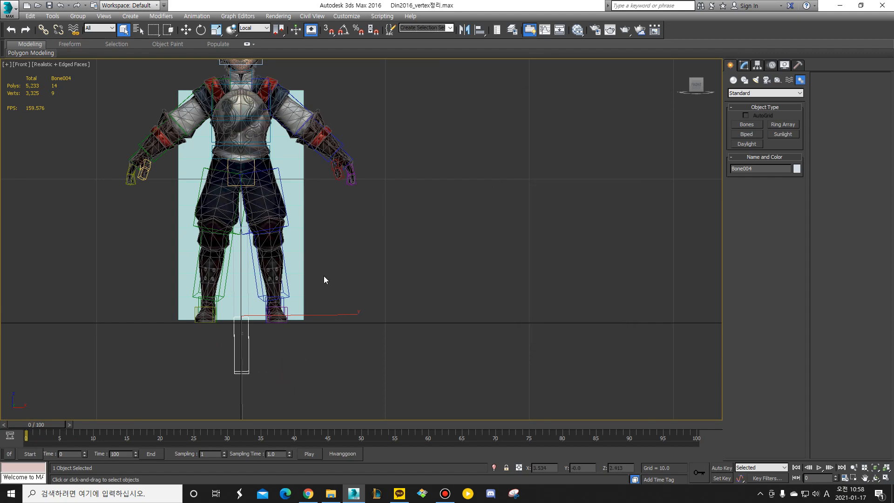
pyautogui.press('p')
pyautogui.keyDown('alt'); pyautogui.moveTo(389, 235); pyautogui.dragTo(266, 245, button='middle'); pyautogui.keyUp('alt')
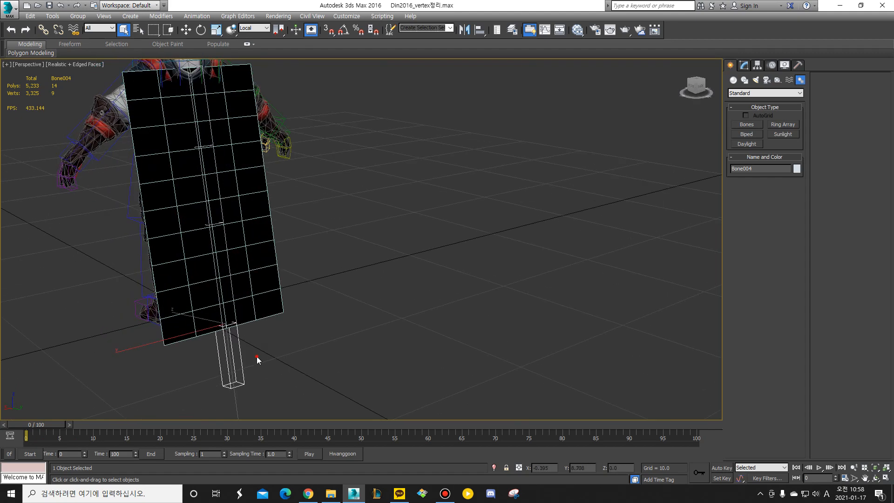
pyautogui.keyDown('alt'); pyautogui.moveTo(248, 343); pyautogui.dragTo(233, 361, button='middle'); pyautogui.keyUp('alt')
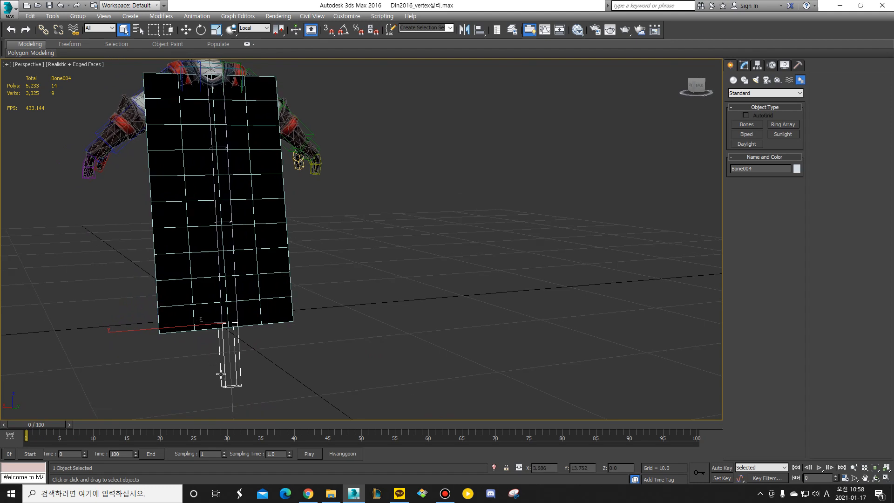
pyautogui.moveTo(237, 267); pyautogui.dragTo(345, 202, button='middle')
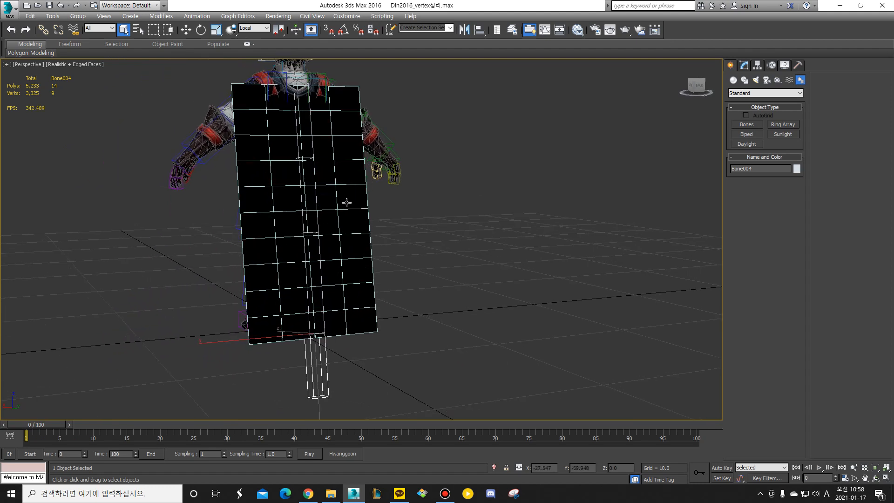
# Try rotating the last bone of the chain below the cape.
pyautogui.click(306, 285)
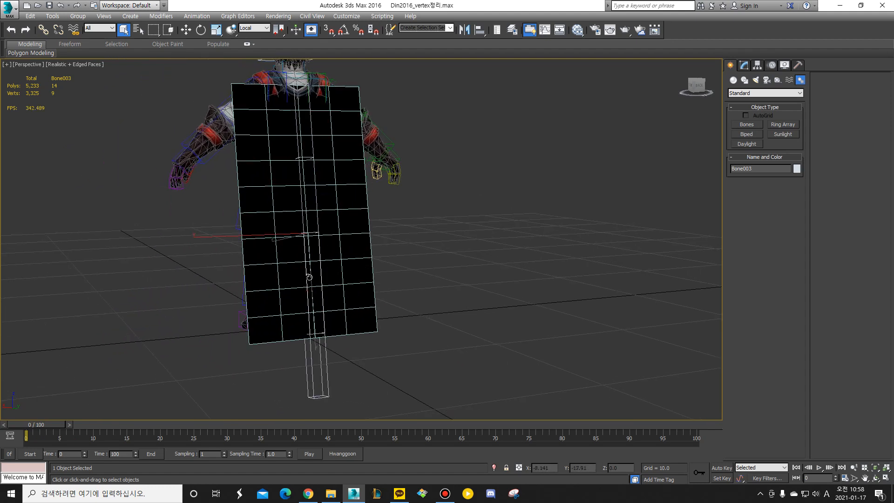
pyautogui.press('e')
pyautogui.click(321, 358)
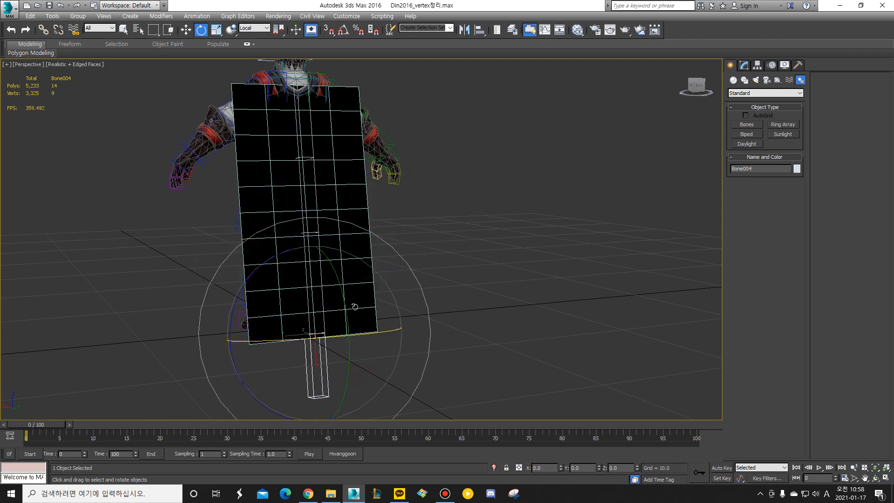
pyautogui.moveTo(376, 261); pyautogui.dragTo(430, 277, button='middle')
pyautogui.moveTo(378, 236); pyautogui.dragTo(381, 225)
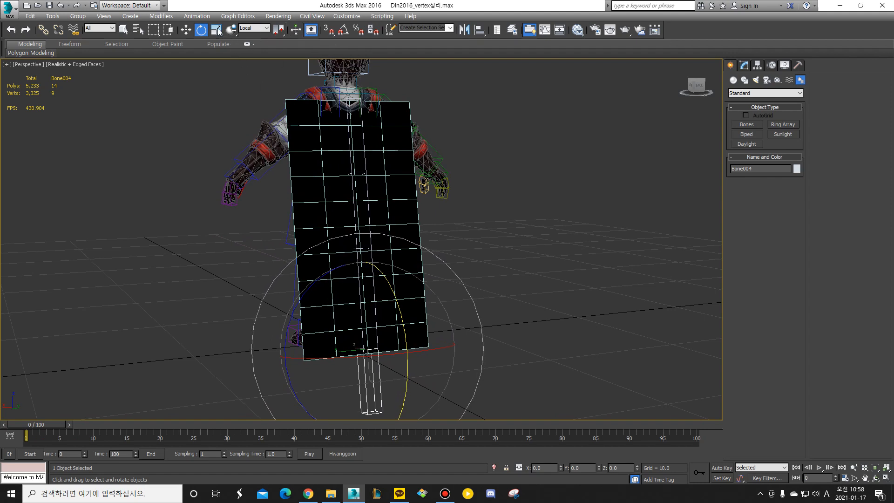
# In Bone Edit Mode, create an end on the chain's last bone and move it up along its local axis to shorten that bone.
pyautogui.click(197, 16)
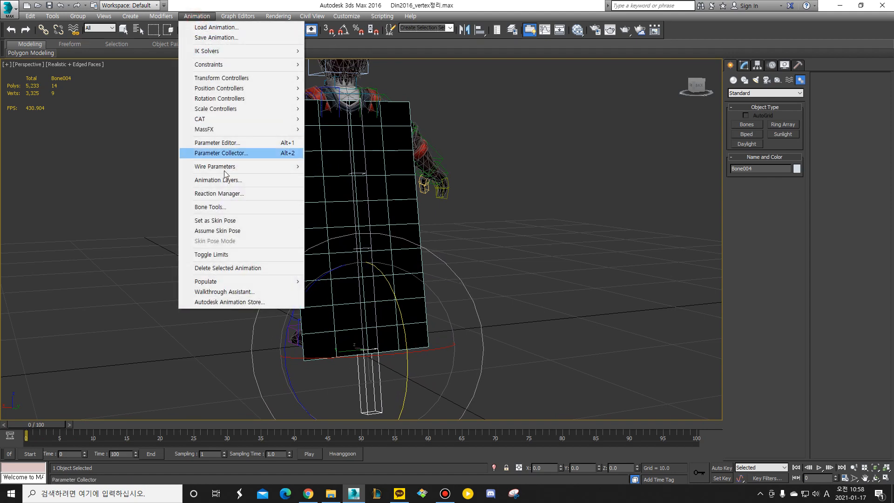
pyautogui.click(220, 207)
pyautogui.click(549, 130)
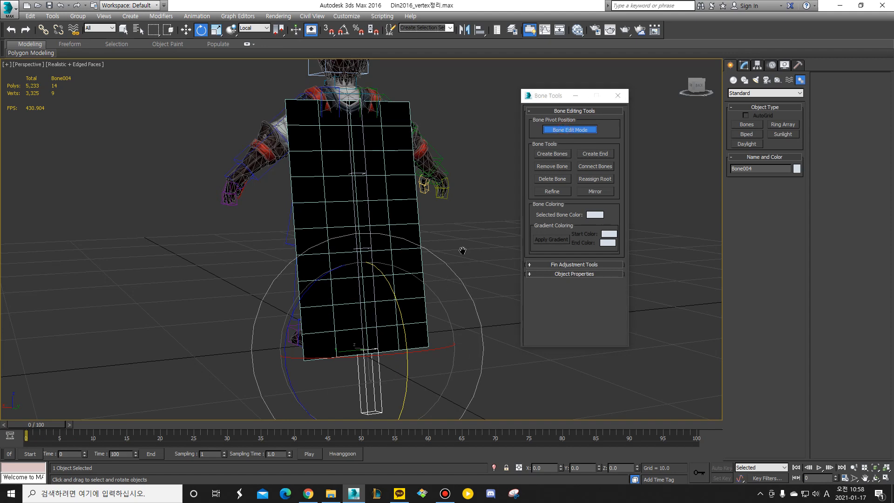
pyautogui.moveTo(459, 249); pyautogui.dragTo(473, 189, button='middle')
pyautogui.click(596, 154)
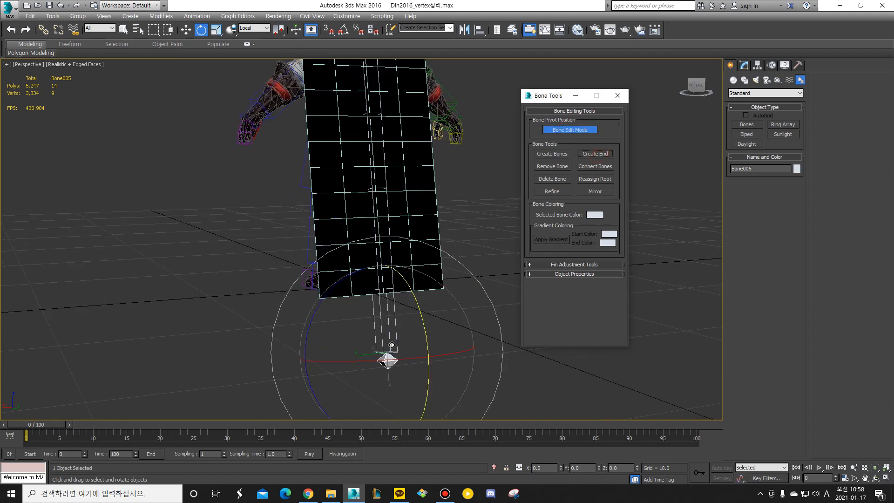
pyautogui.press('w')
pyautogui.keyDown('alt'); pyautogui.rightClick(386, 318); pyautogui.keyUp('alt')
pyautogui.click(399, 310)
pyautogui.moveTo(388, 410); pyautogui.dragTo(386, 319)
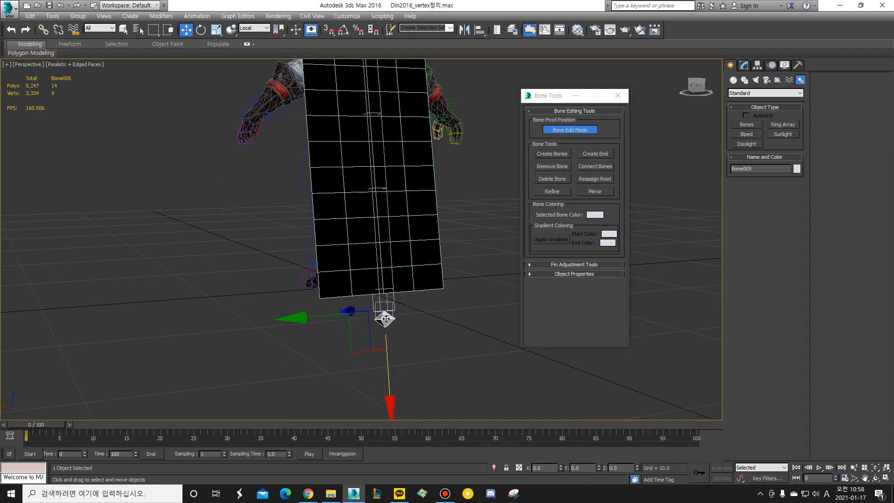
# Delete the added end bone, leave Bone Edit Mode and close Bone Tools.
pyautogui.press('Delete')
pyautogui.click(578, 128)
pyautogui.click(618, 96)
# Try rotating Bip001 Spine2 to see whether the cape bones follow, and undo the rotation.
pyautogui.moveTo(429, 126); pyautogui.dragTo(342, 130, button='middle')
pyautogui.click(428, 165)
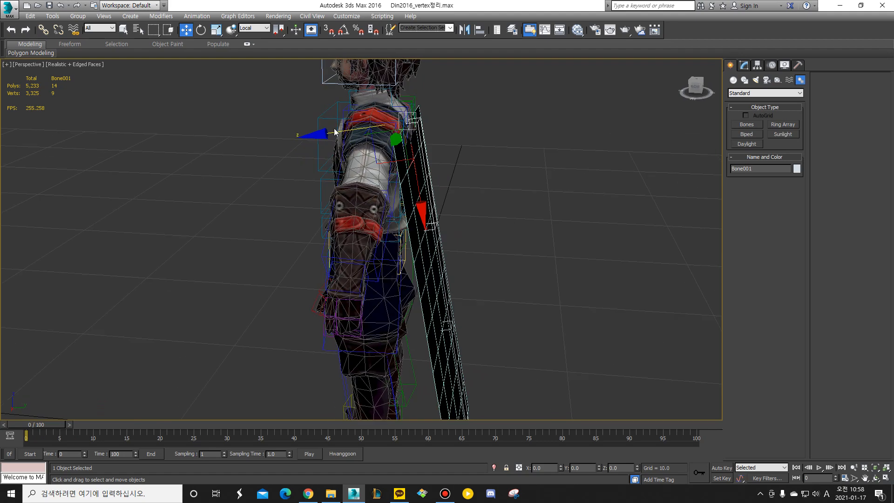
pyautogui.click(325, 118)
pyautogui.press('e')
pyautogui.moveTo(447, 131); pyautogui.dragTo(410, 125)
pyautogui.hotkey('ctrl', 'z')
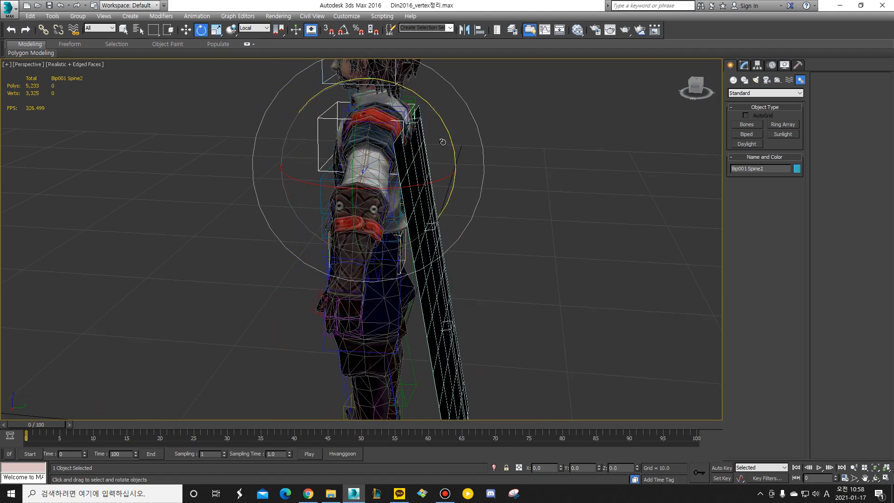
# Examine how the cape's top bone sits against the upper spine from the front, side and back.
pyautogui.press('q')
pyautogui.click(418, 122)
pyautogui.keyDown('alt'); pyautogui.moveTo(417, 122); pyautogui.dragTo(358, 201, button='middle'); pyautogui.keyUp('alt')
pyautogui.keyDown('alt'); pyautogui.moveTo(469, 177); pyautogui.dragTo(462, 277, button='middle'); pyautogui.keyUp('alt')
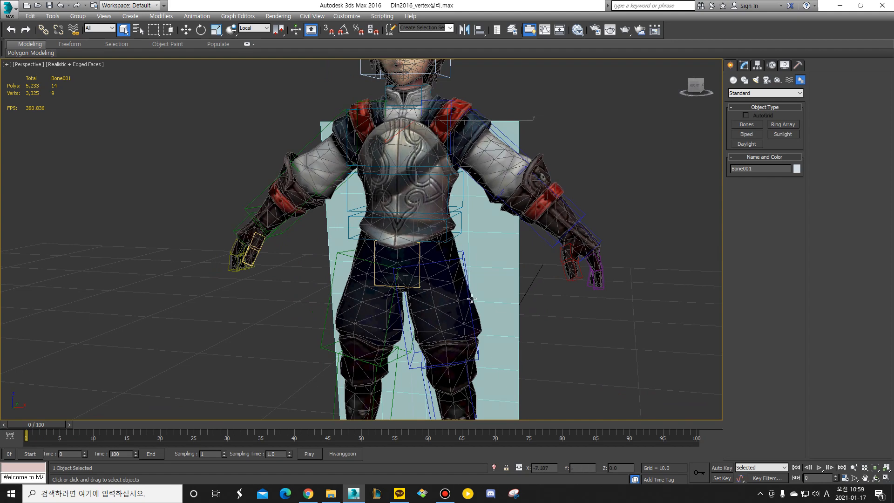
pyautogui.keyDown('alt'); pyautogui.moveTo(446, 205); pyautogui.dragTo(388, 176, button='middle'); pyautogui.keyUp('alt')
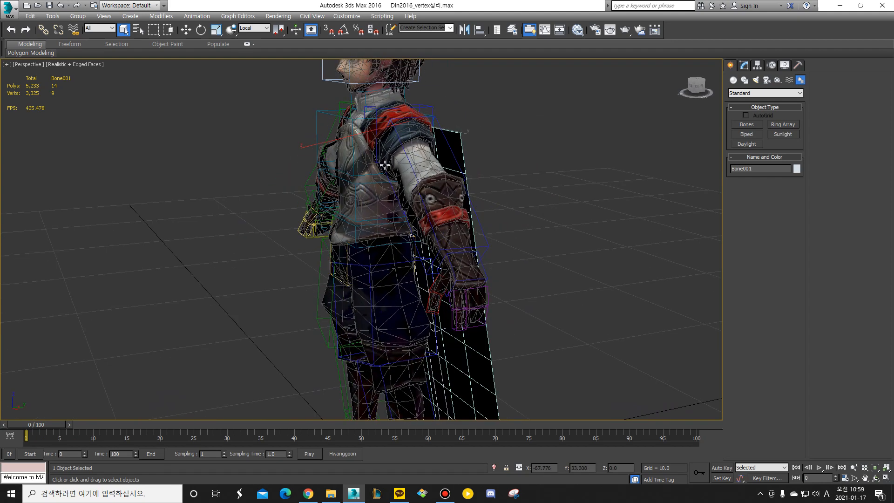
pyautogui.click(347, 118)
pyautogui.press('f')
pyautogui.press('e')
pyautogui.keyDown('alt'); pyautogui.moveTo(212, 153); pyautogui.dragTo(244, 105, button='middle'); pyautogui.keyUp('alt')
pyautogui.keyDown('alt'); pyautogui.moveTo(270, 132); pyautogui.dragTo(359, 178, button='middle'); pyautogui.keyUp('alt')
pyautogui.press('q')
pyautogui.click(376, 181)
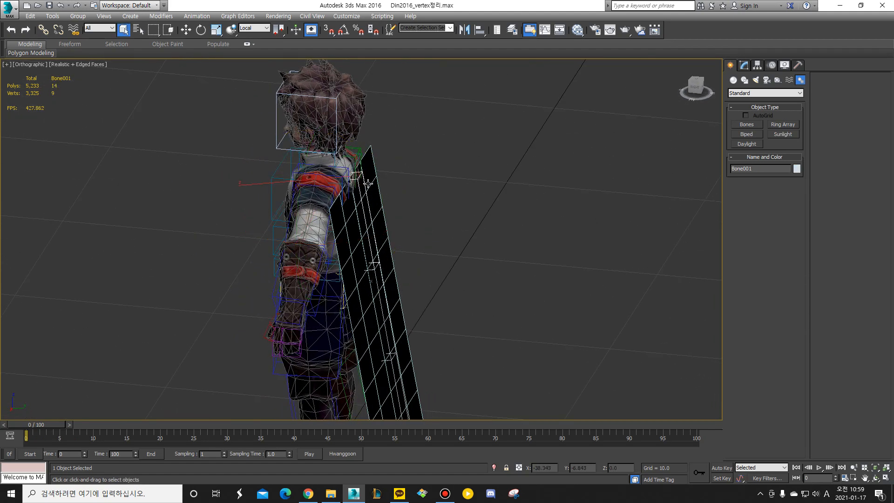
# Try rotating the upper spine bone again with the cape seen from behind, and undo the rotation.
pyautogui.keyDown('alt'); pyautogui.moveTo(352, 175); pyautogui.dragTo(265, 162, button='middle'); pyautogui.keyUp('alt')
pyautogui.click(243, 160)
pyautogui.press('e')
pyautogui.moveTo(373, 199)
pyautogui.mouseDown()
pyautogui.moveTo(332, 164)
pyautogui.moveTo(365, 206)
pyautogui.mouseUp()
pyautogui.hotkey('ctrl', 'z')
pyautogui.press('q')
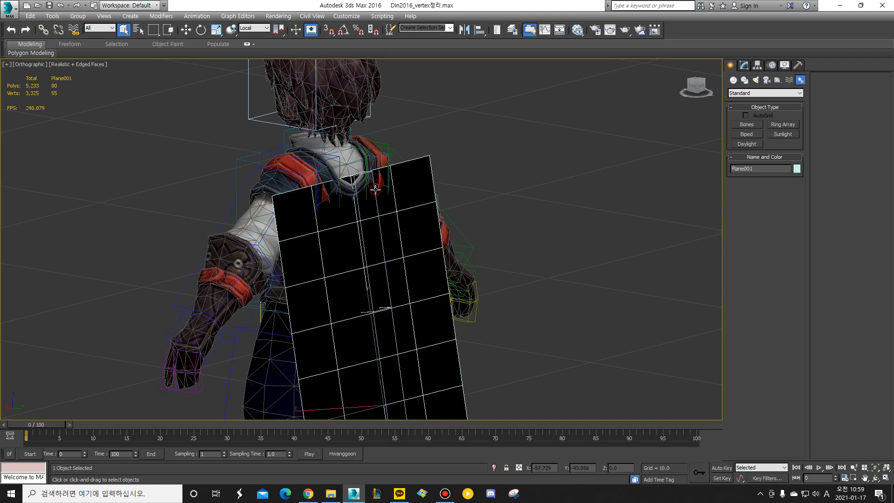
# Isolate the cape's top bone with Bip001 Spine2, link the bone to Spine2 as its child, and exit isolation.
pyautogui.click(354, 177)
pyautogui.keyDown('ctrl'); pyautogui.click(243, 160); pyautogui.keyUp('ctrl')
pyautogui.hotkey('alt', 'q')
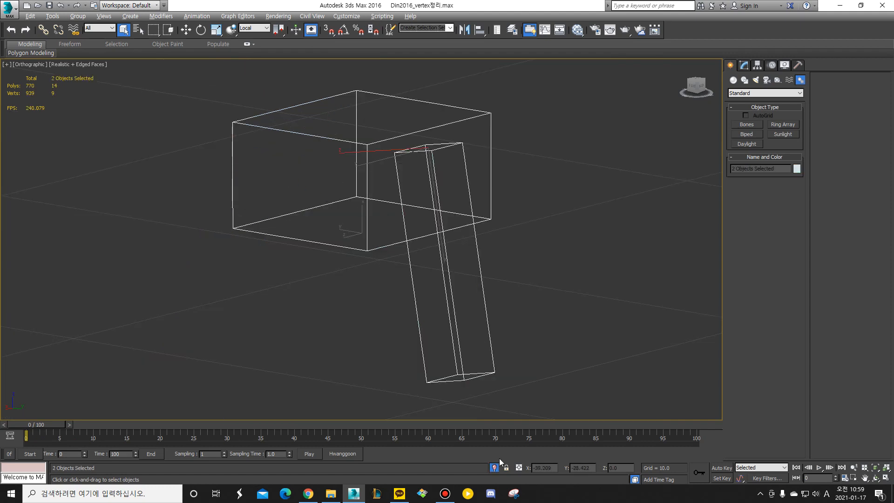
pyautogui.click(542, 254)
pyautogui.click(462, 200)
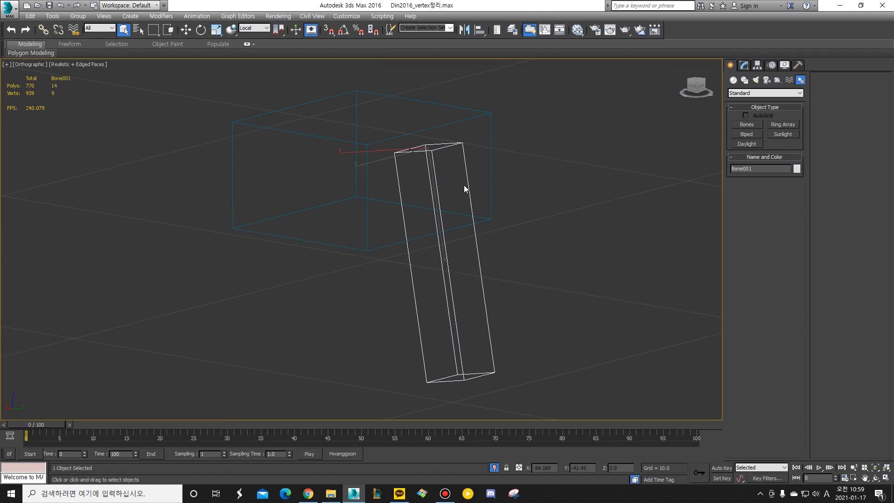
pyautogui.click(43, 30)
pyautogui.moveTo(478, 263); pyautogui.dragTo(493, 204)
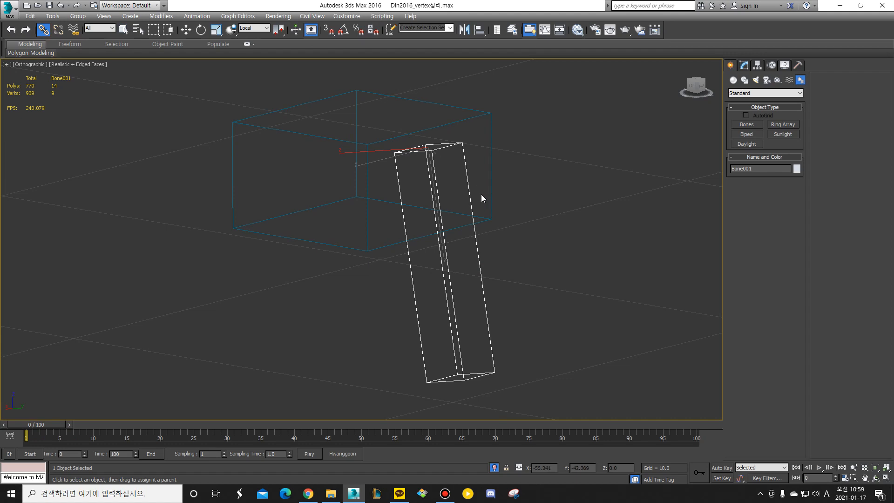
pyautogui.click(493, 466)
# Test the new link by rotating the upper spine bone, and undo the rotation.
pyautogui.press('e')
pyautogui.click(381, 193)
pyautogui.moveTo(376, 201)
pyautogui.mouseDown()
pyautogui.moveTo(383, 223)
pyautogui.moveTo(380, 210)
pyautogui.mouseUp()
pyautogui.hotkey('ctrl', 'z')
pyautogui.hotkey('ctrl', 'z')
# Scale the cape plane narrower across its width, to about two-thirds.
pyautogui.scroll(-4, 395, 201)
pyautogui.keyDown('alt'); pyautogui.moveTo(395, 202); pyautogui.dragTo(383, 240, button='middle'); pyautogui.keyUp('alt')
pyautogui.click(394, 262)
pyautogui.press('r')
pyautogui.moveTo(264, 315); pyautogui.dragTo(284, 316)
pyautogui.keyDown('alt'); pyautogui.moveTo(284, 315); pyautogui.dragTo(353, 217, button='middle'); pyautogui.keyUp('alt')
# Move the cape chain's top bone slightly along its local axis.
pyautogui.scroll(2, 341, 198)
pyautogui.click(347, 199)
pyautogui.click(346, 199)
pyautogui.press('w')
pyautogui.moveTo(283, 205)
pyautogui.mouseDown()
pyautogui.moveTo(266, 204)
pyautogui.moveTo(292, 202)
pyautogui.moveTo(280, 203)
pyautogui.mouseUp()
# Examine the narrowed cape and its bones in the front and perspective views.
pyautogui.keyDown('alt'); pyautogui.moveTo(357, 230); pyautogui.dragTo(406, 237, button='middle'); pyautogui.keyUp('alt')
pyautogui.scroll(-4, 406, 237)
pyautogui.press('f')
pyautogui.moveTo(313, 203); pyautogui.dragTo(402, 285, button='middle')
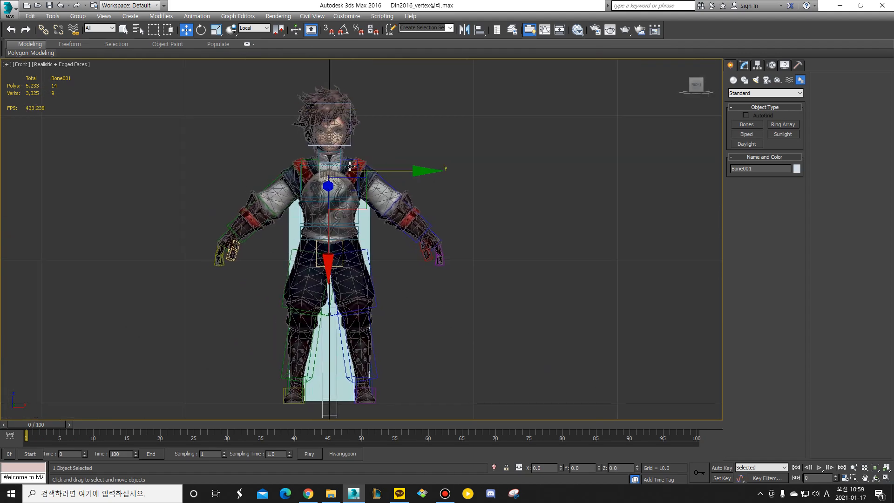
pyautogui.scroll(2, 345, 159)
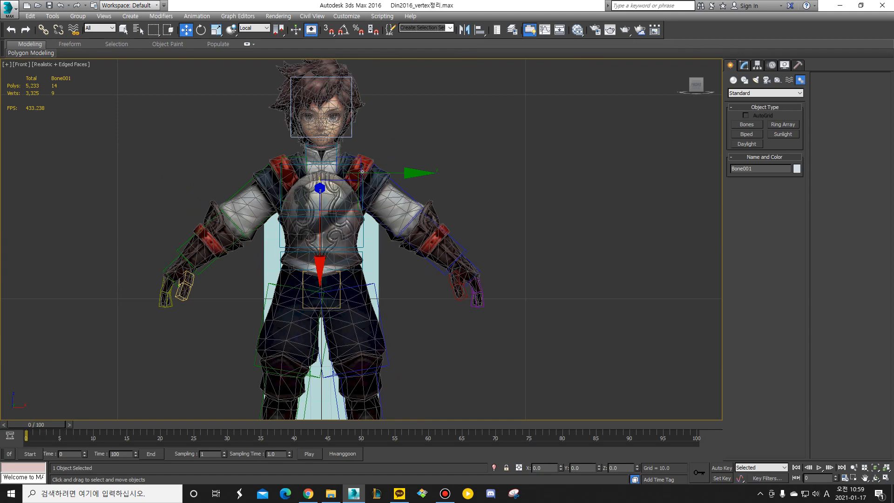
pyautogui.moveTo(414, 236); pyautogui.dragTo(460, 132, button='middle')
pyautogui.scroll(-2, 449, 193)
pyautogui.press('p')
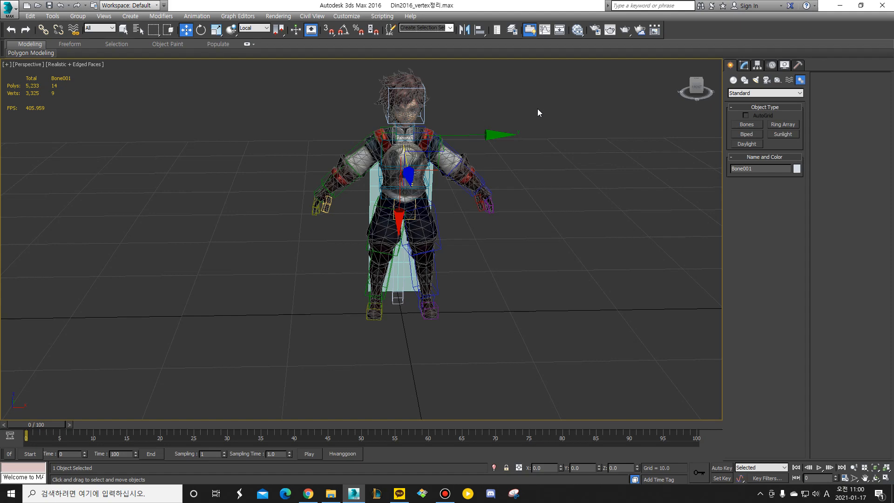
pyautogui.scroll(3, 417, 187)
pyautogui.moveTo(416, 186)
pyautogui.keyDown('alt'); pyautogui.mouseDown(button='middle')
pyautogui.moveTo(412, 222)
pyautogui.moveTo(394, 197)
pyautogui.moveTo(417, 169)
pyautogui.mouseUp(button='middle'); pyautogui.keyUp('alt')
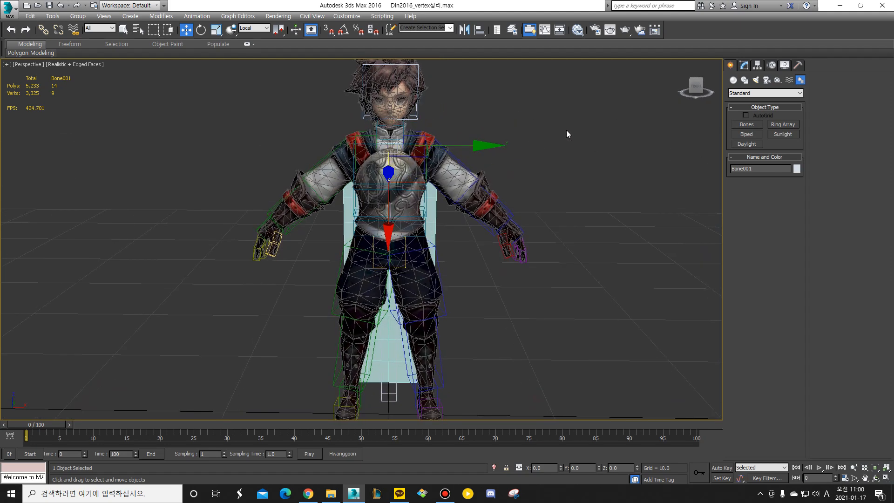